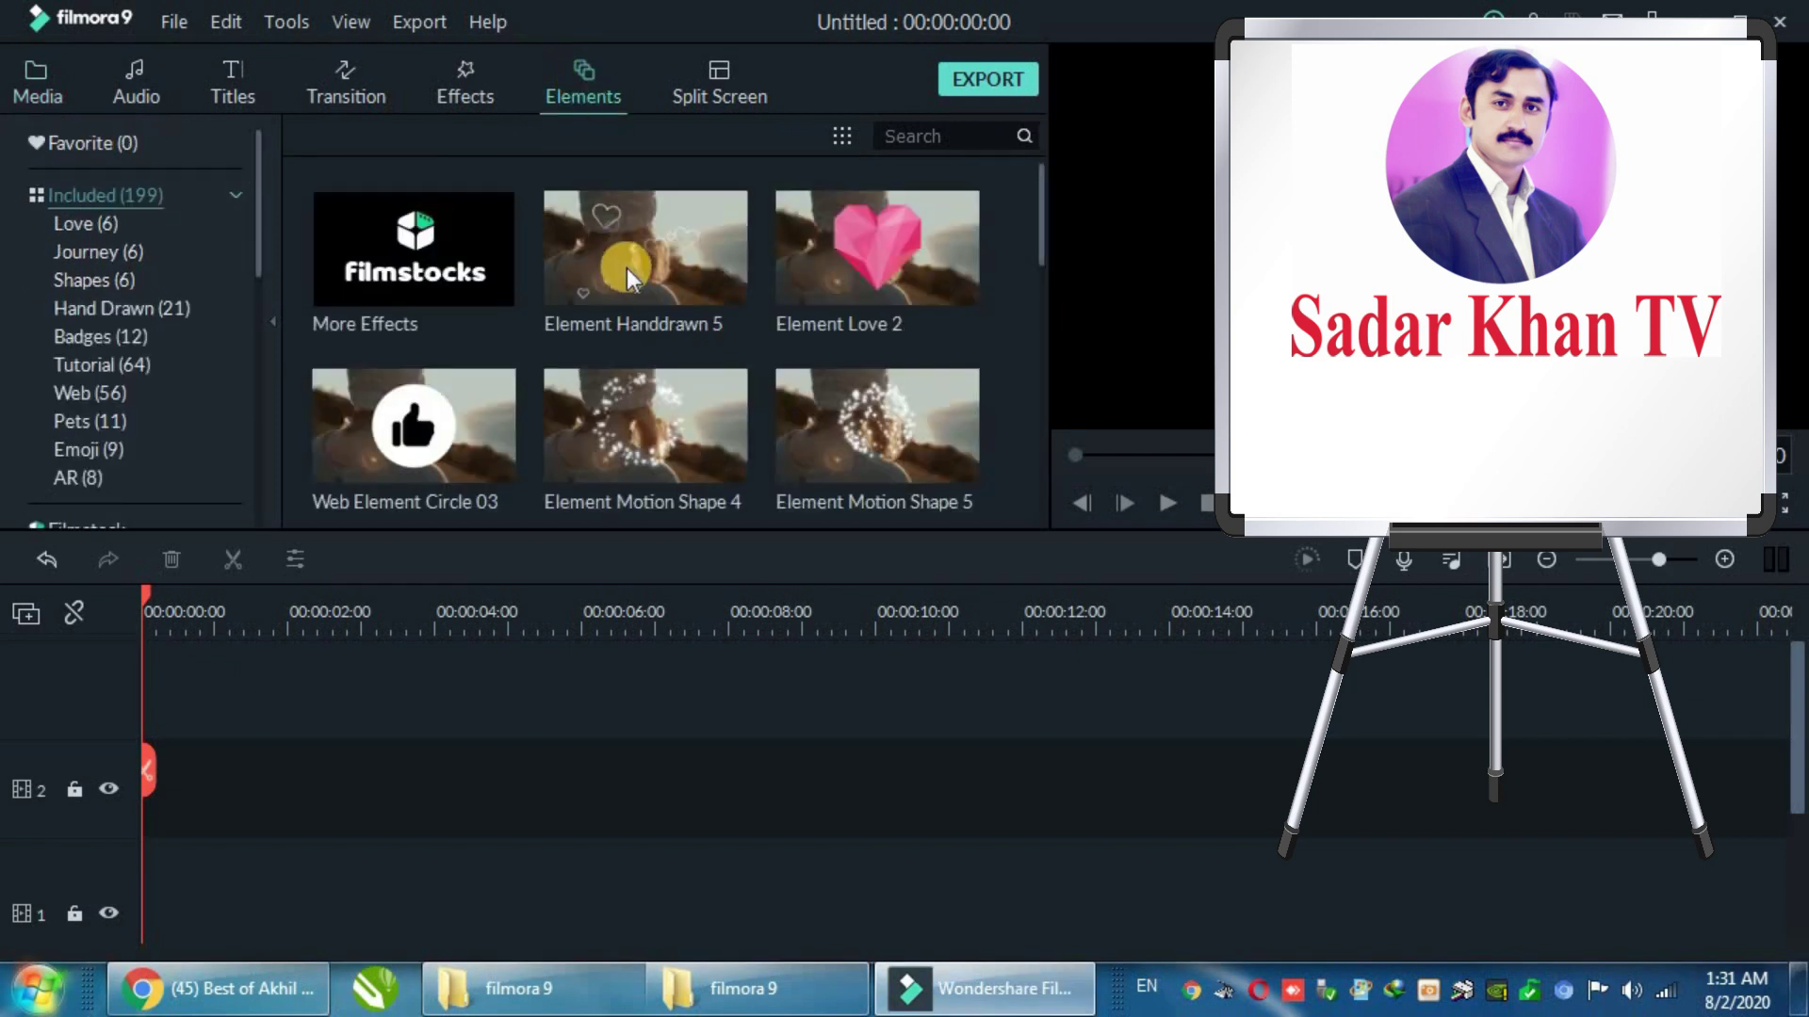
Step: Browse the included element presets in the Elements library
{"action": "scroll", "coordinate": [461, 311], "scroll_direction": "down", "scroll_amount": 10}
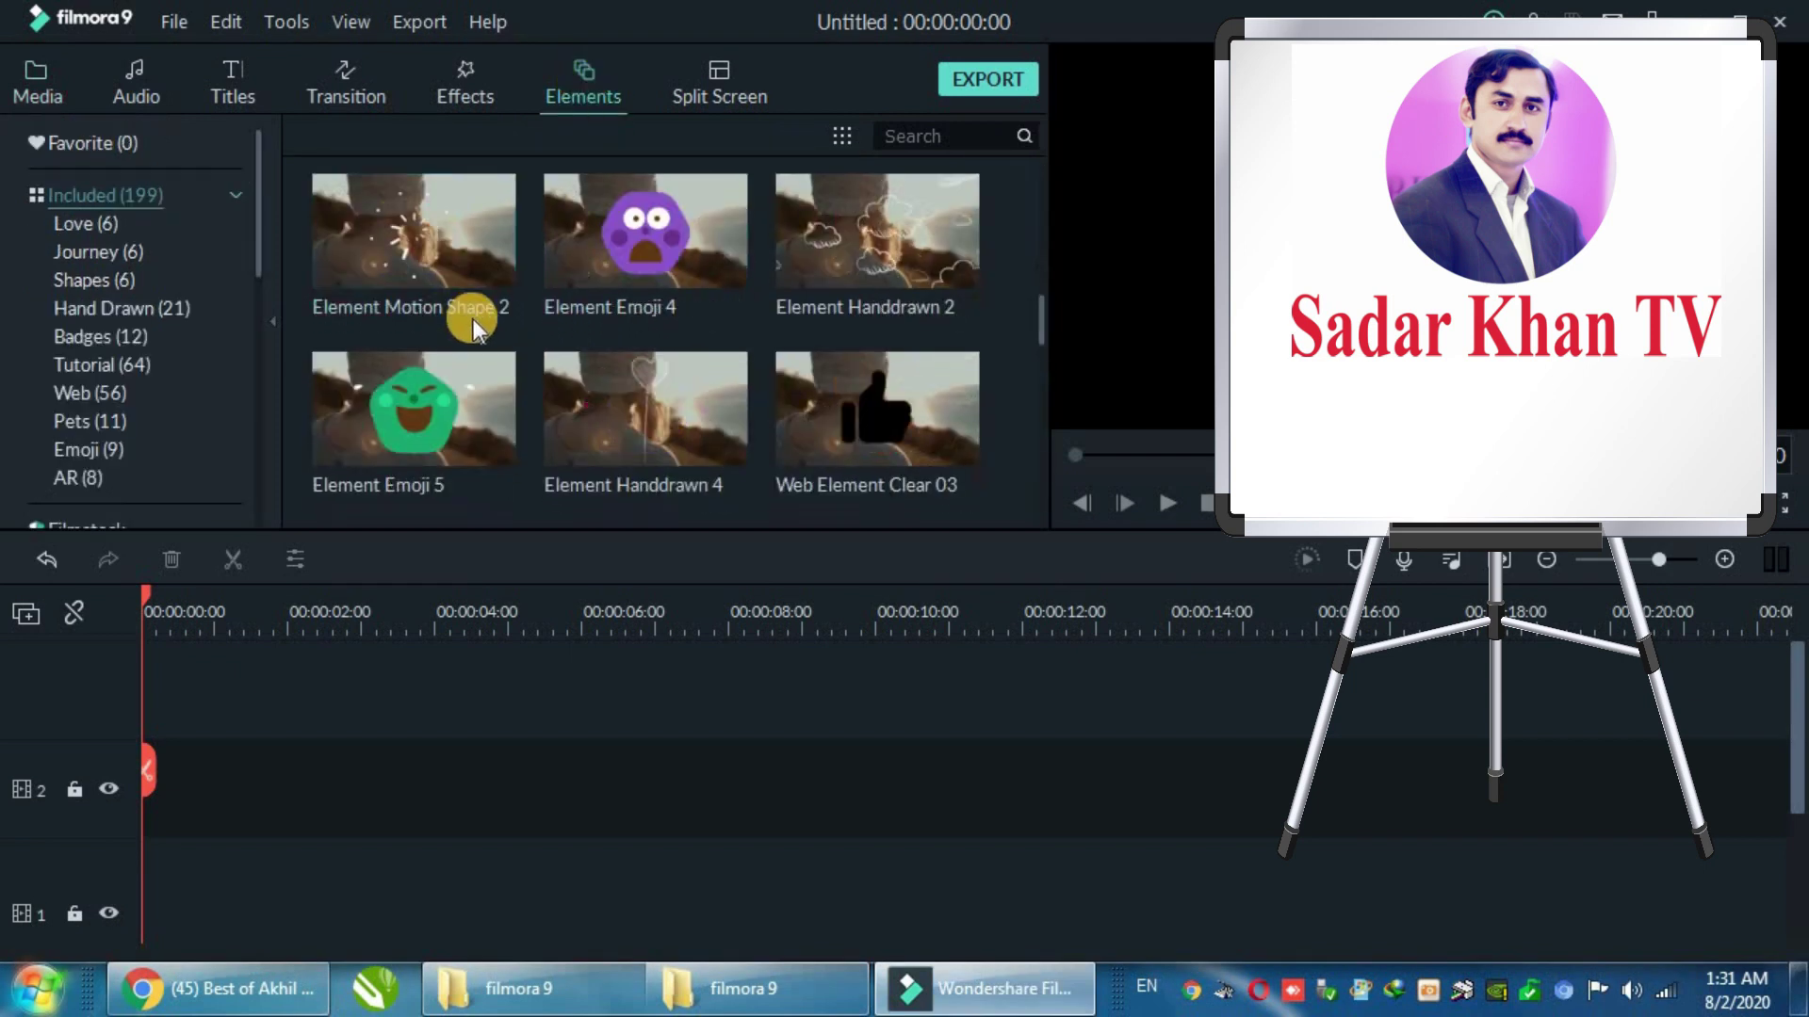
{"action": "scroll", "coordinate": [862, 393], "scroll_direction": "down", "scroll_amount": 10}
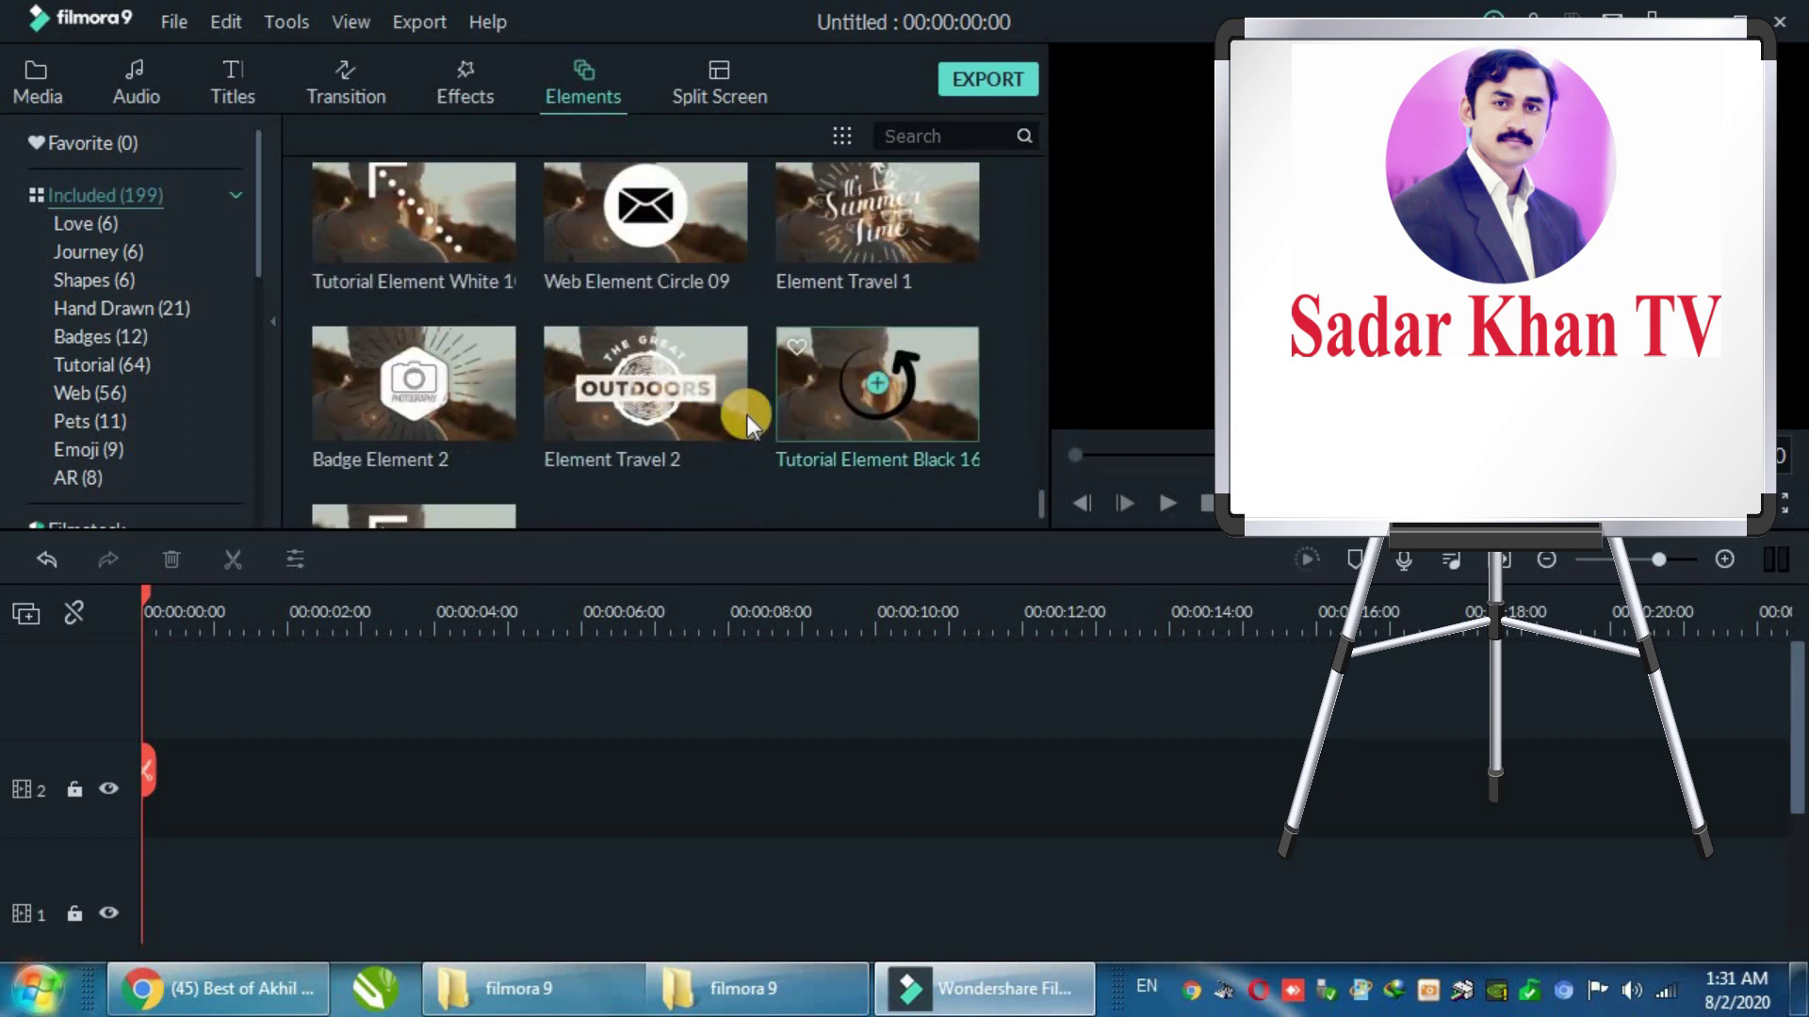
{"action": "scroll", "coordinate": [509, 367], "scroll_direction": "down", "scroll_amount": 10}
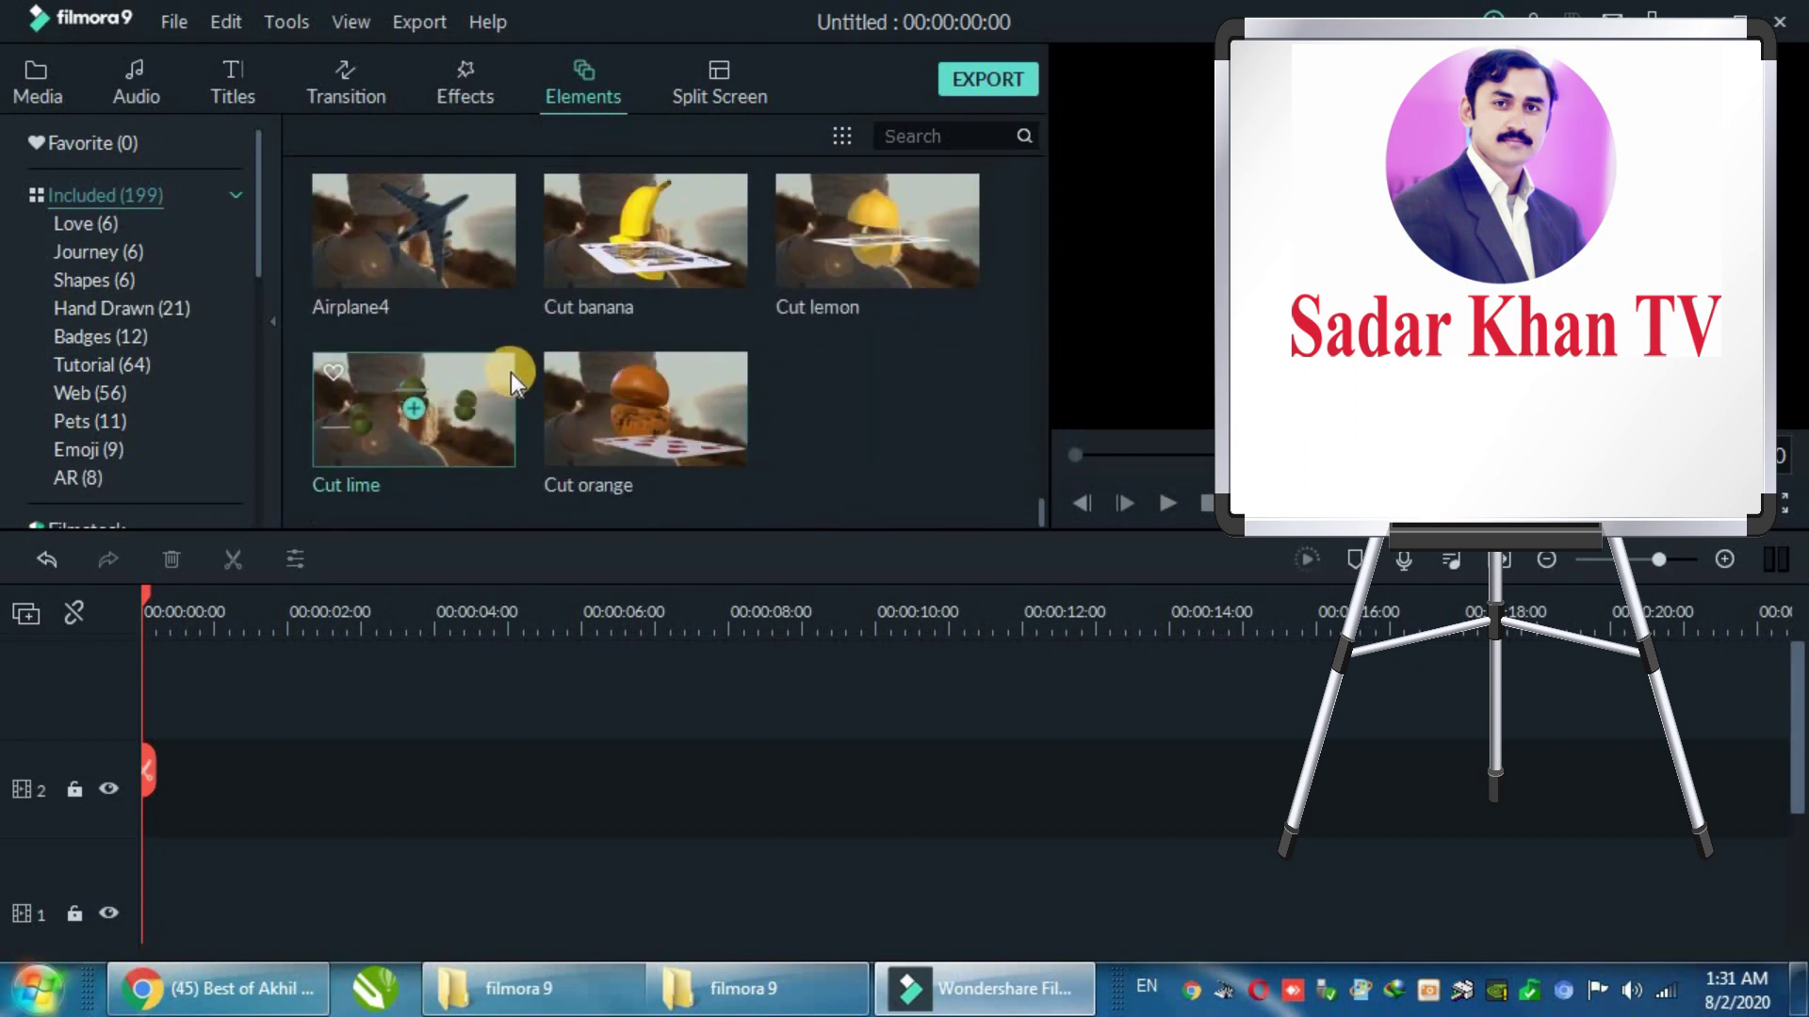
{"action": "scroll", "coordinate": [142, 321], "scroll_direction": "down", "scroll_amount": 3}
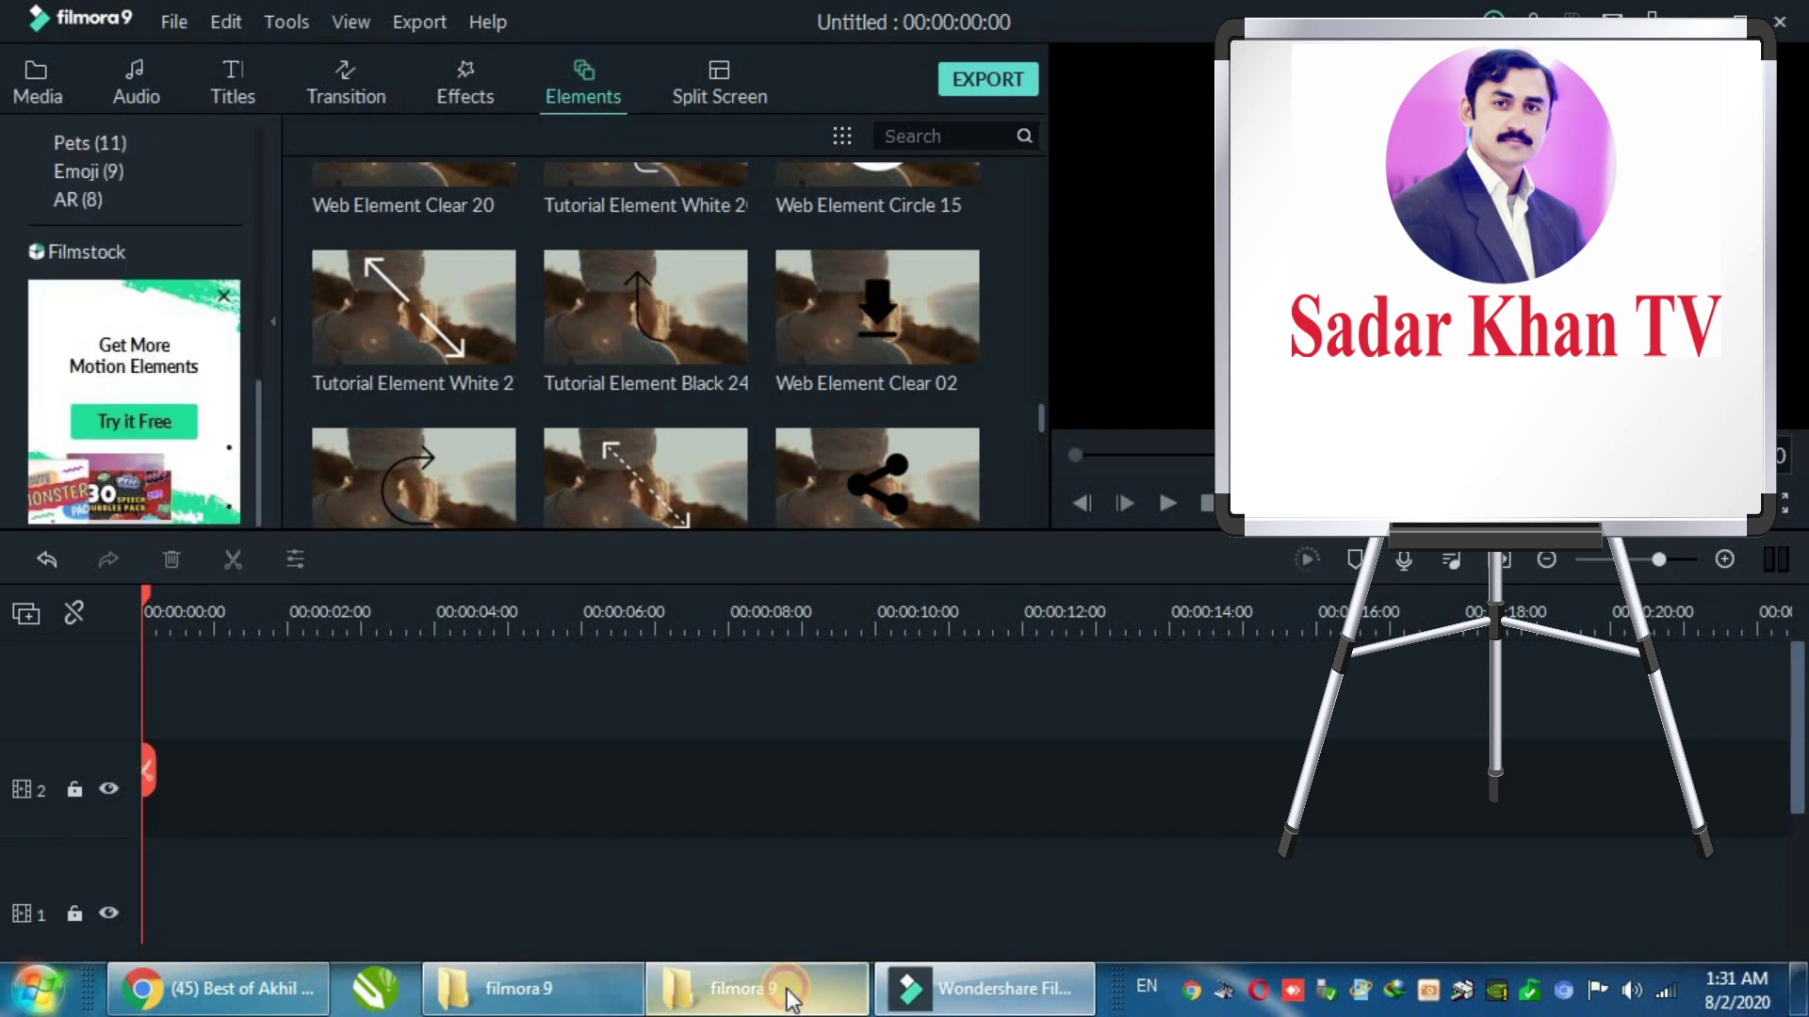
Step: Add the filmora elements video from the elements folder to the start of track 2 and return the playhead to 00:00:00:00
{"action": "left_click", "coordinate": [784, 997]}
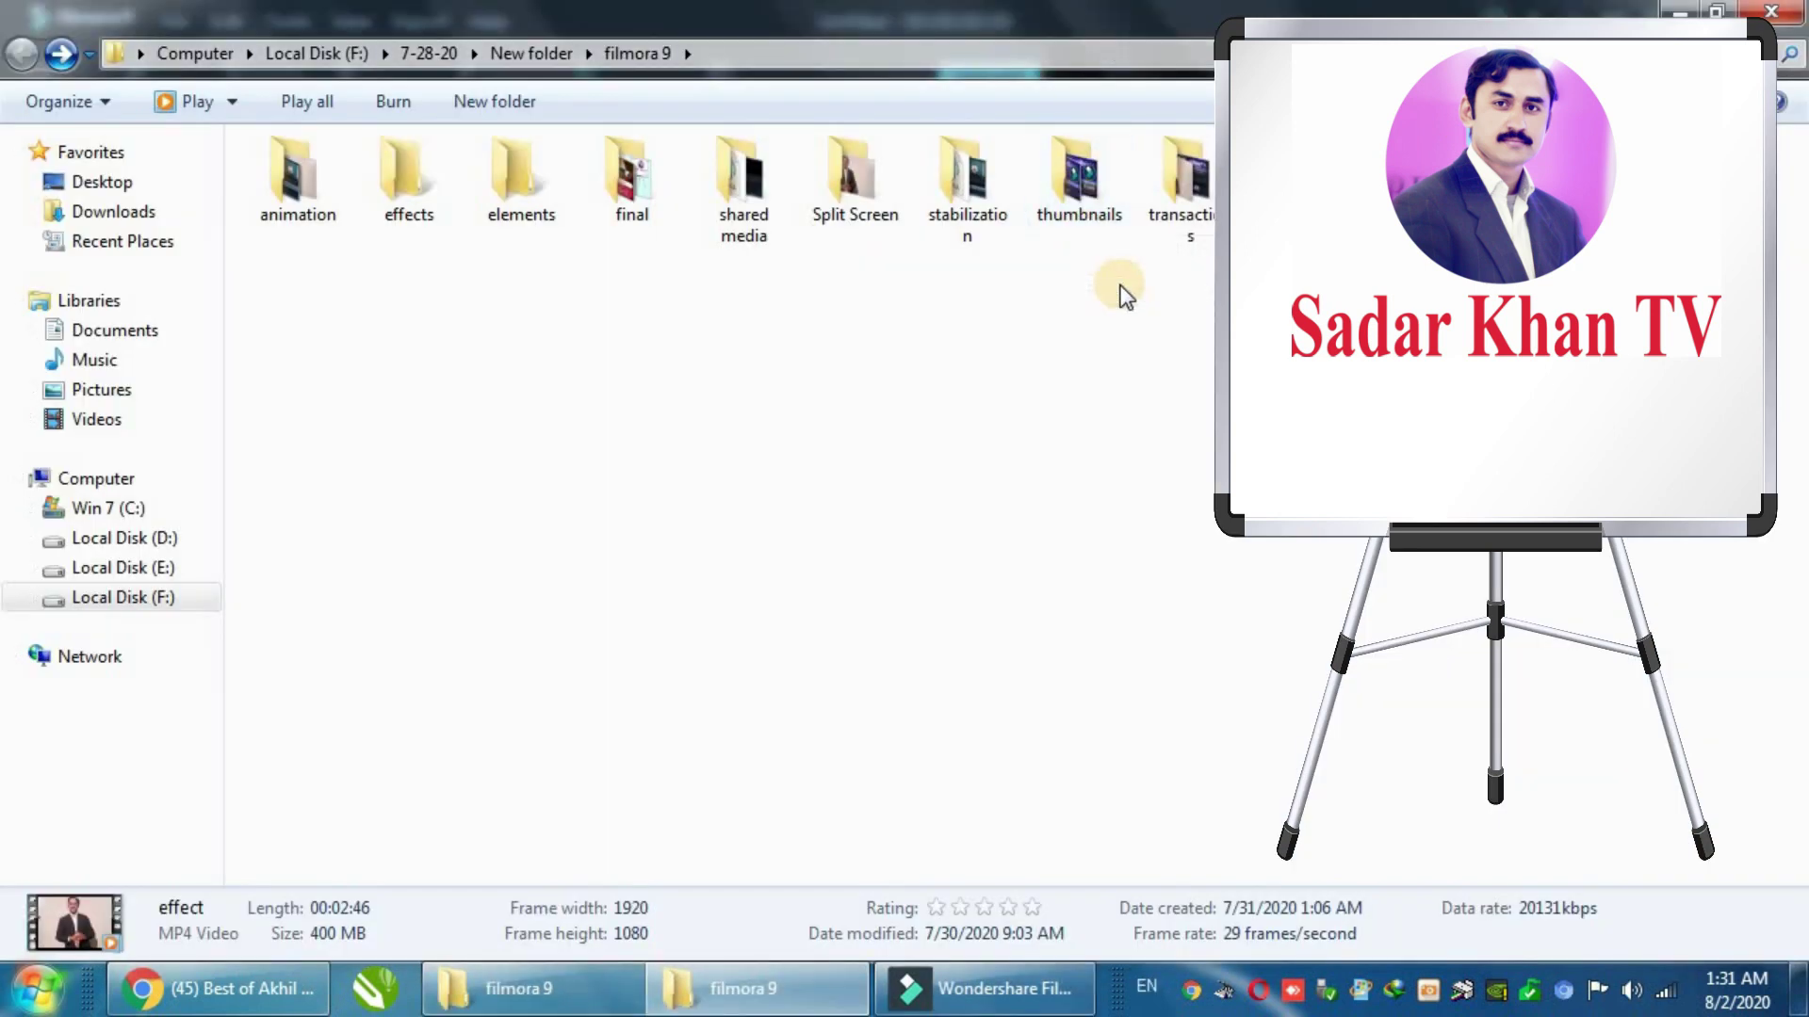
{"action": "double_click", "coordinate": [521, 179]}
{"action": "left_click_drag", "start_coordinate": [311, 183], "coordinate": [290, 810]}
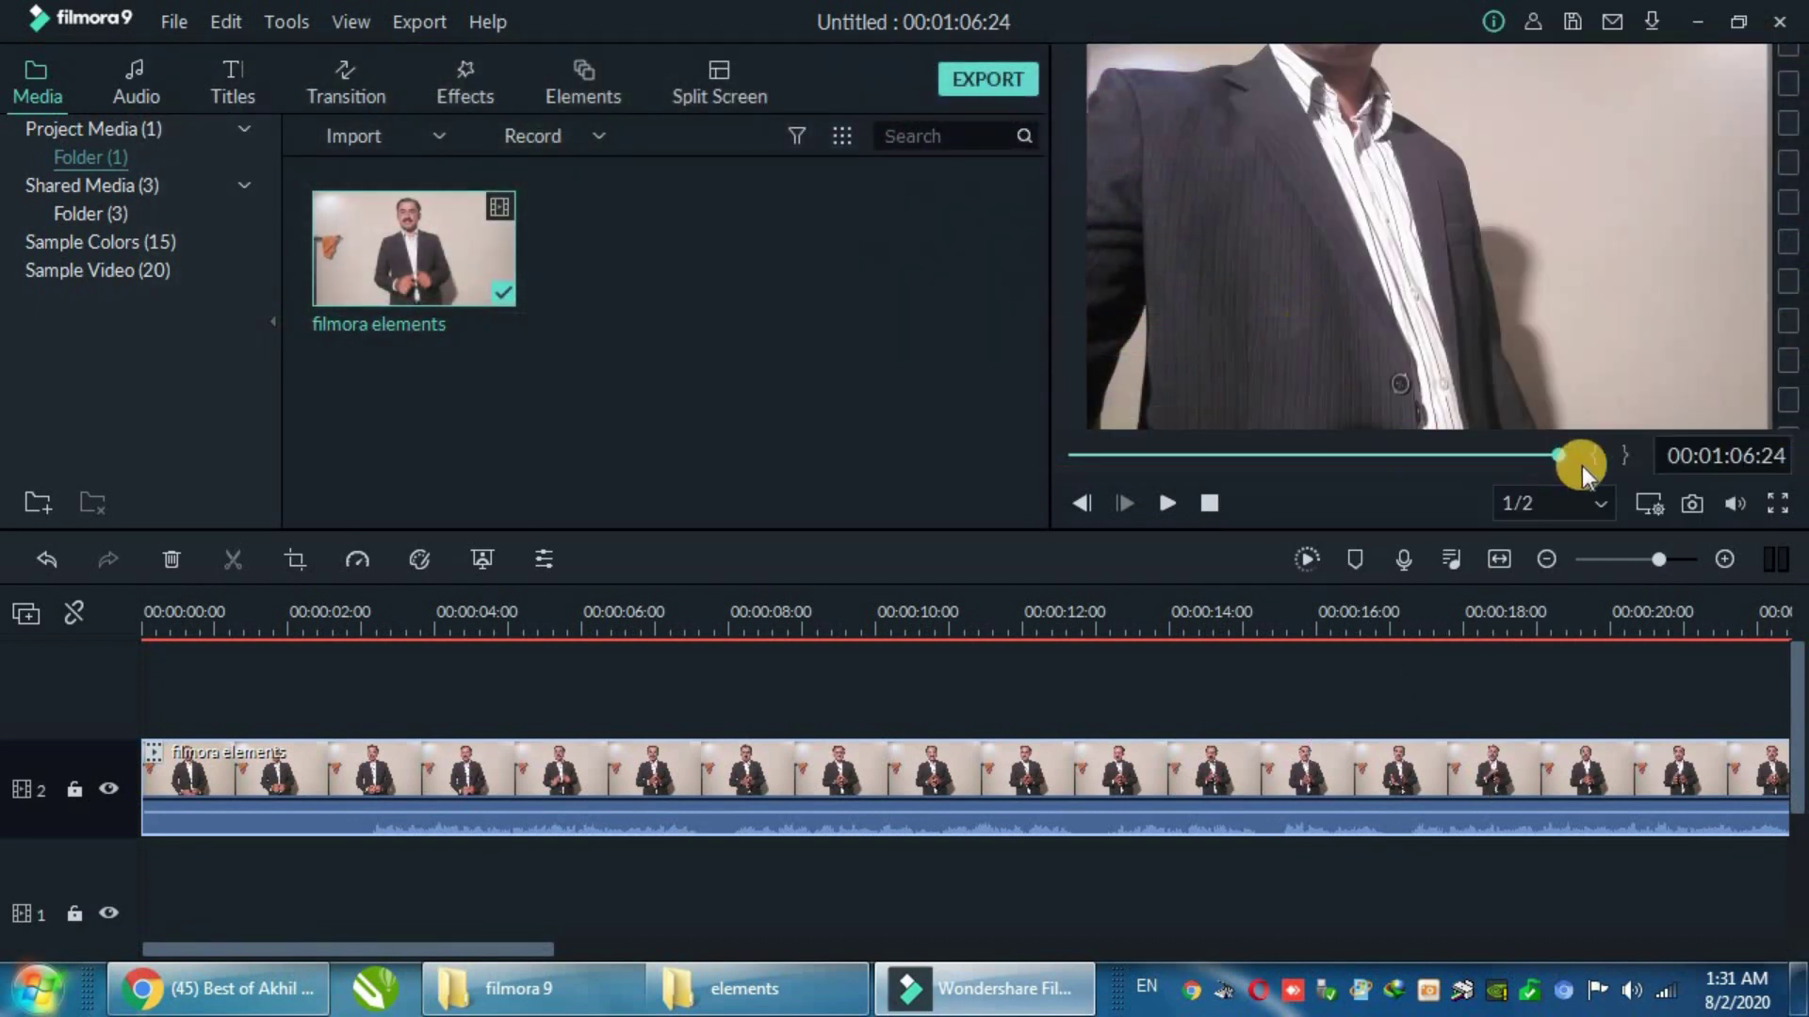
{"action": "left_click_drag", "start_coordinate": [1558, 460], "coordinate": [403, 41]}
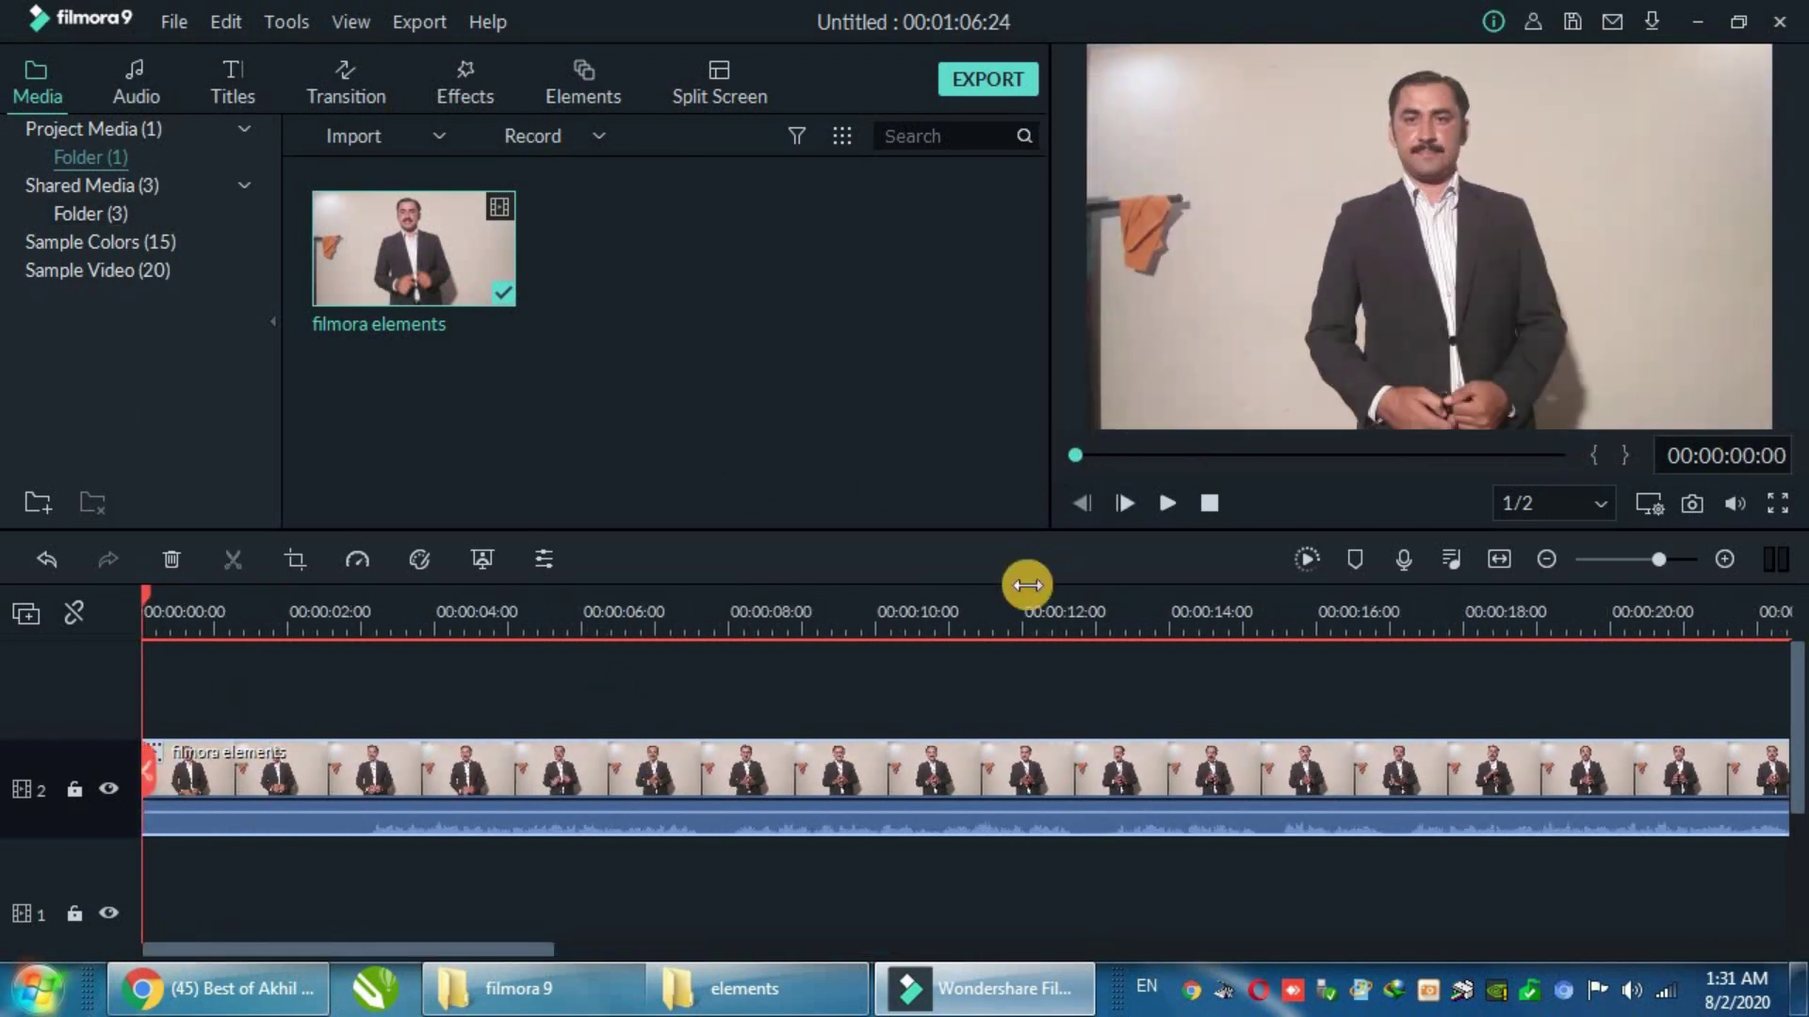
Step: Play the opening seconds of the filmora elements clip and bring the playhead back to 00:00:07:21
{"action": "left_click", "coordinate": [584, 87]}
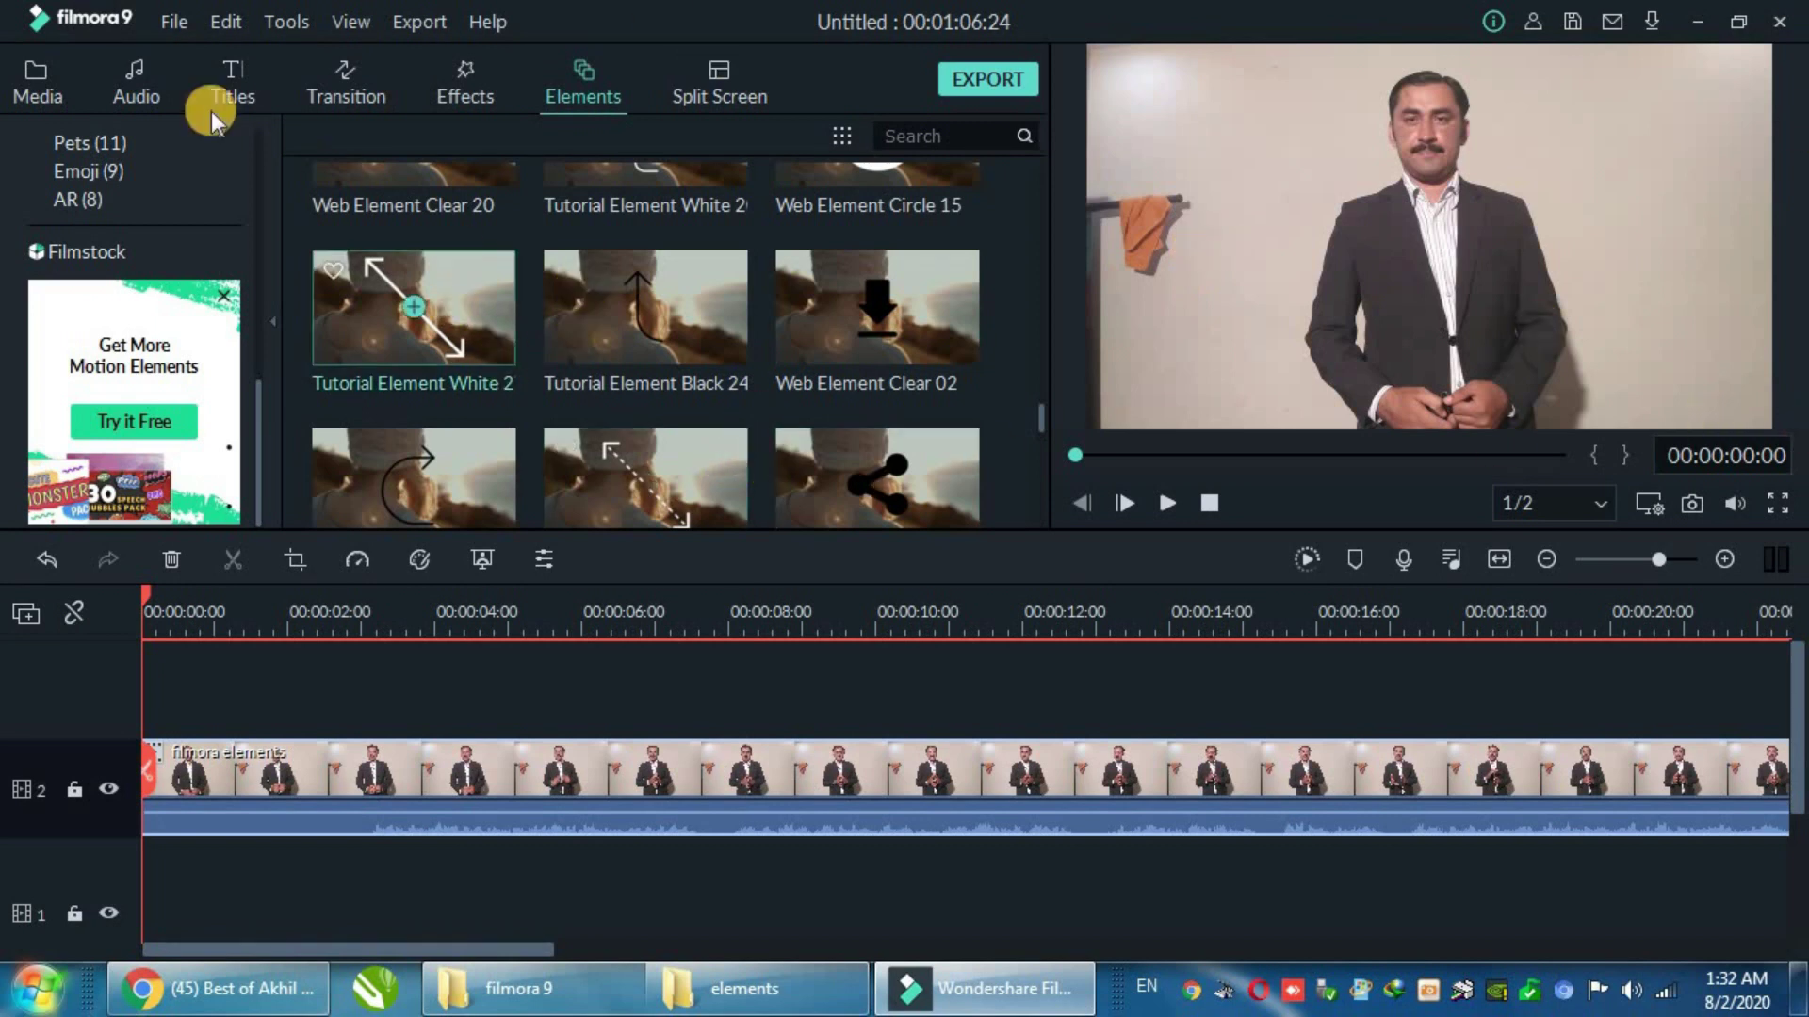
{"action": "left_click", "coordinate": [43, 77]}
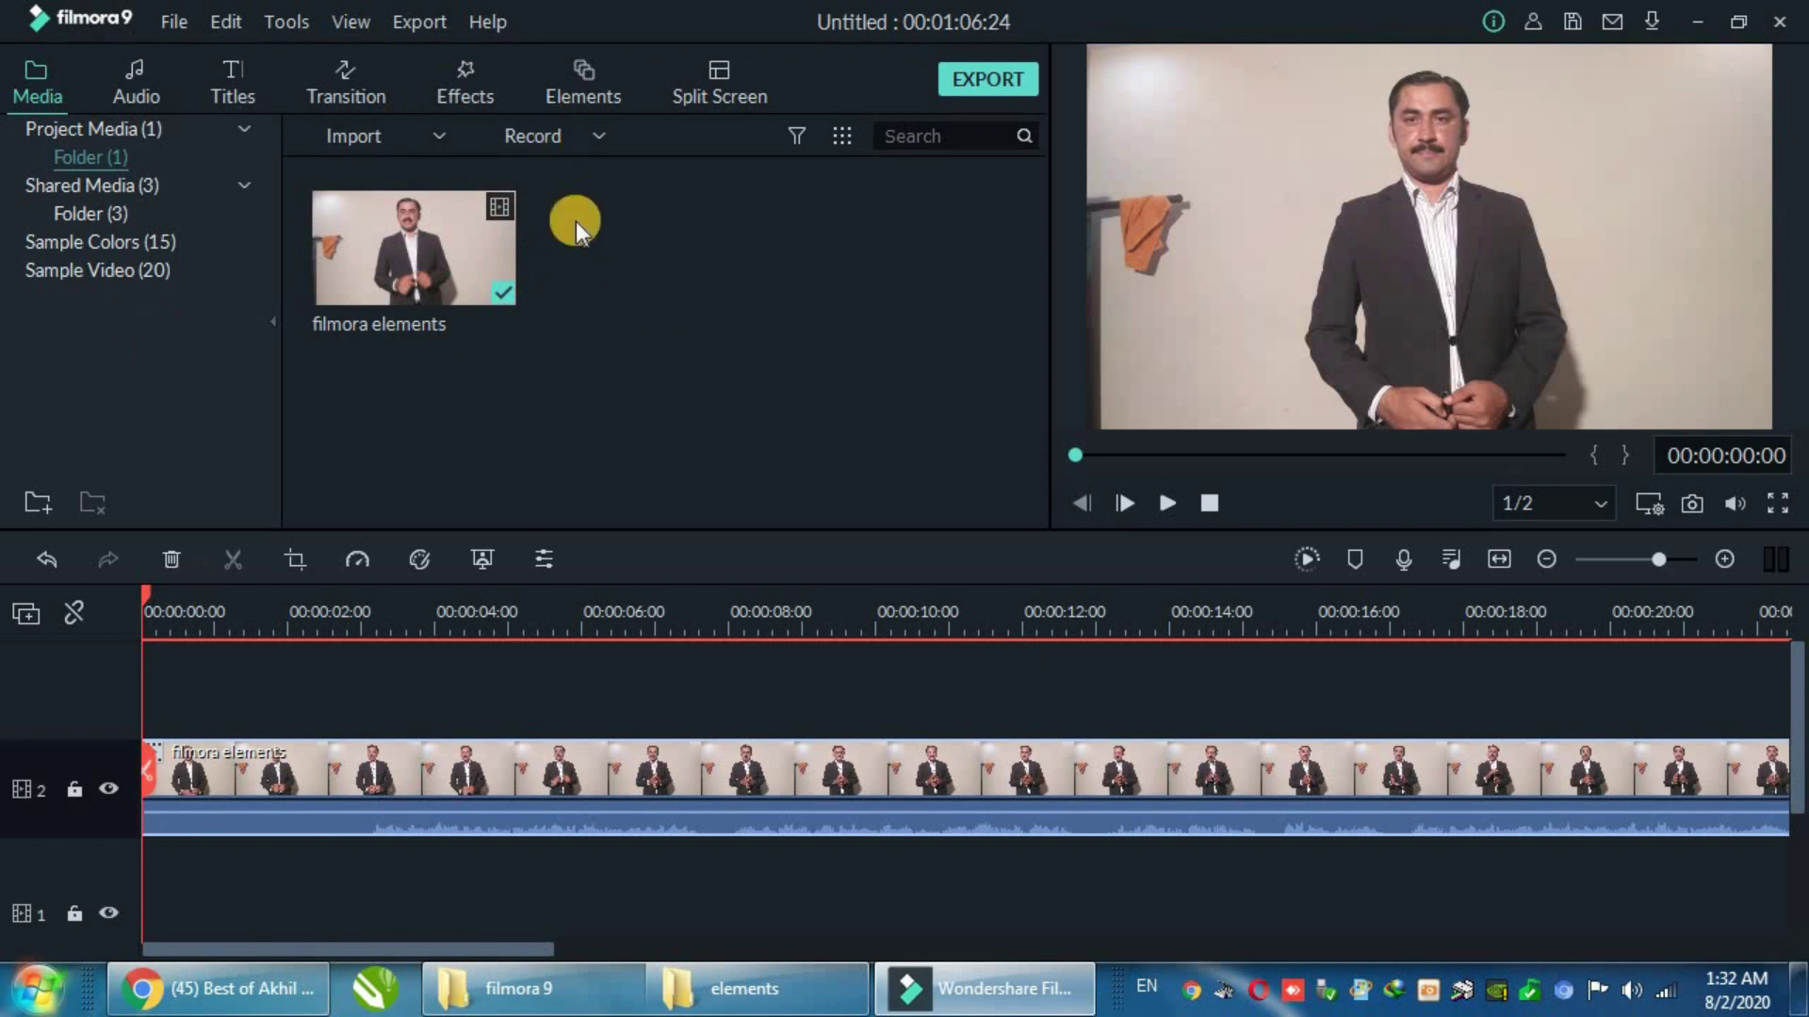
{"action": "left_click", "coordinate": [1168, 505]}
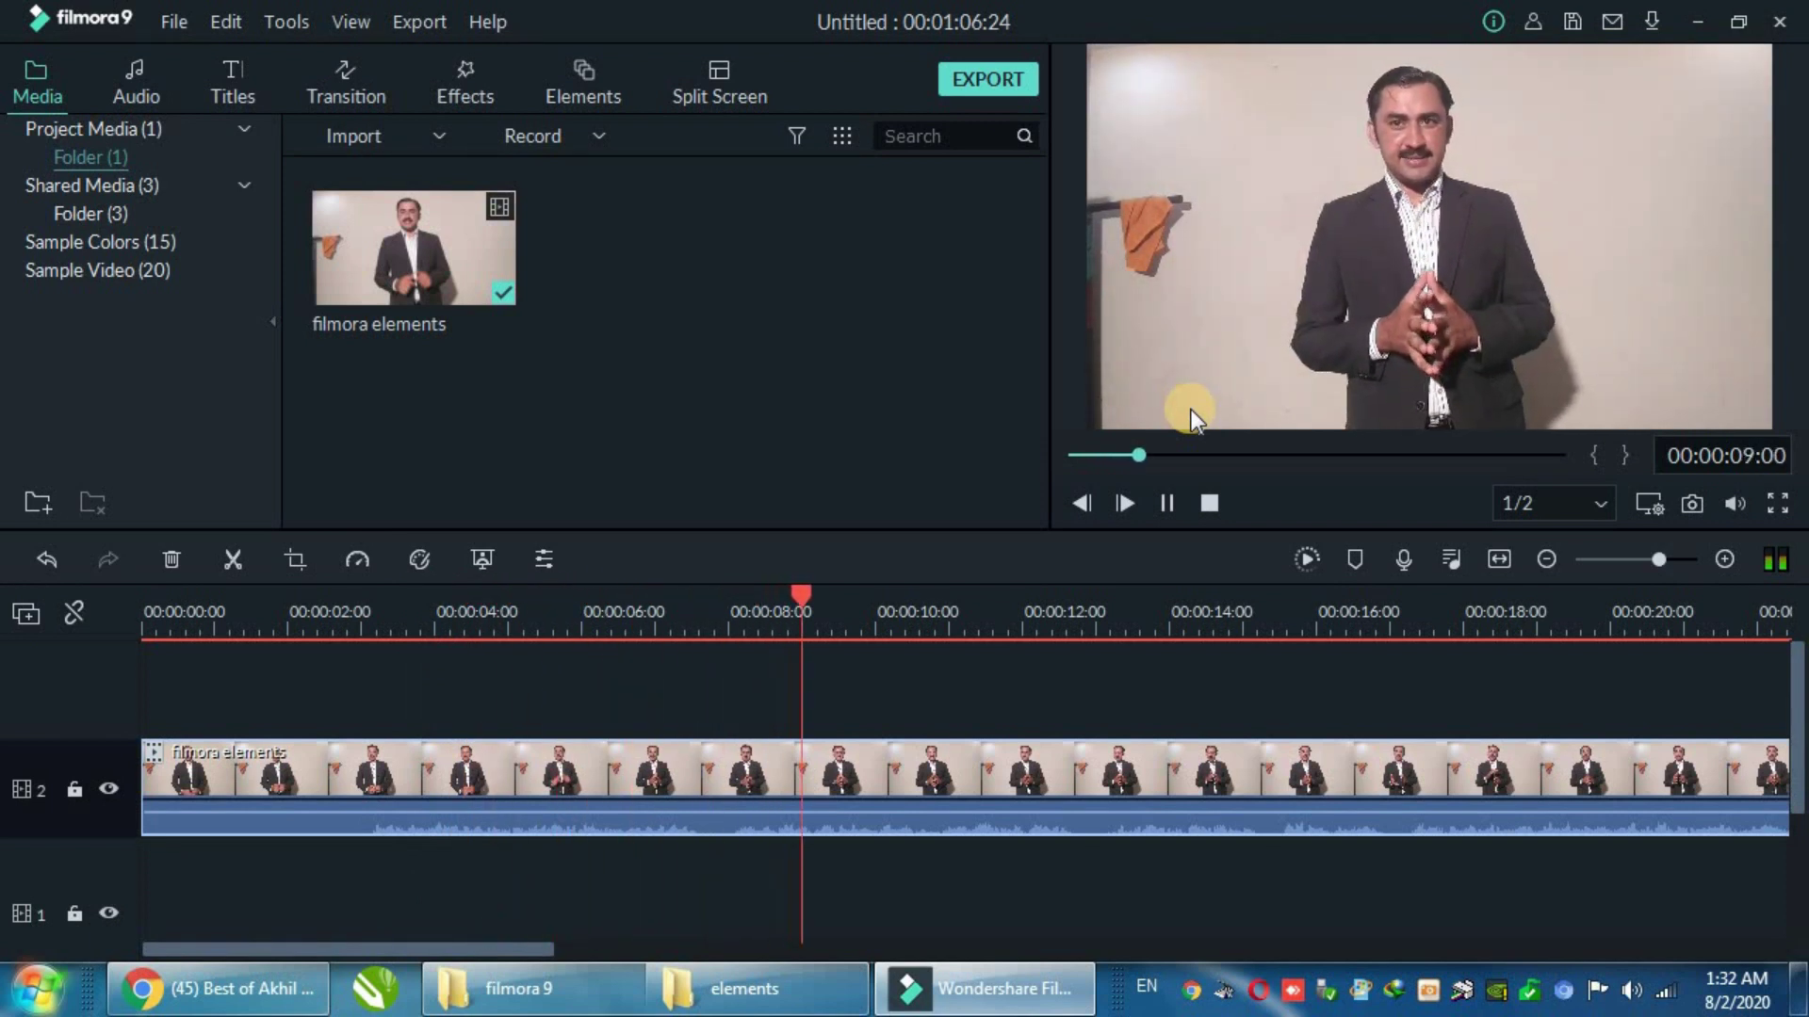
{"action": "left_click", "coordinate": [1168, 496]}
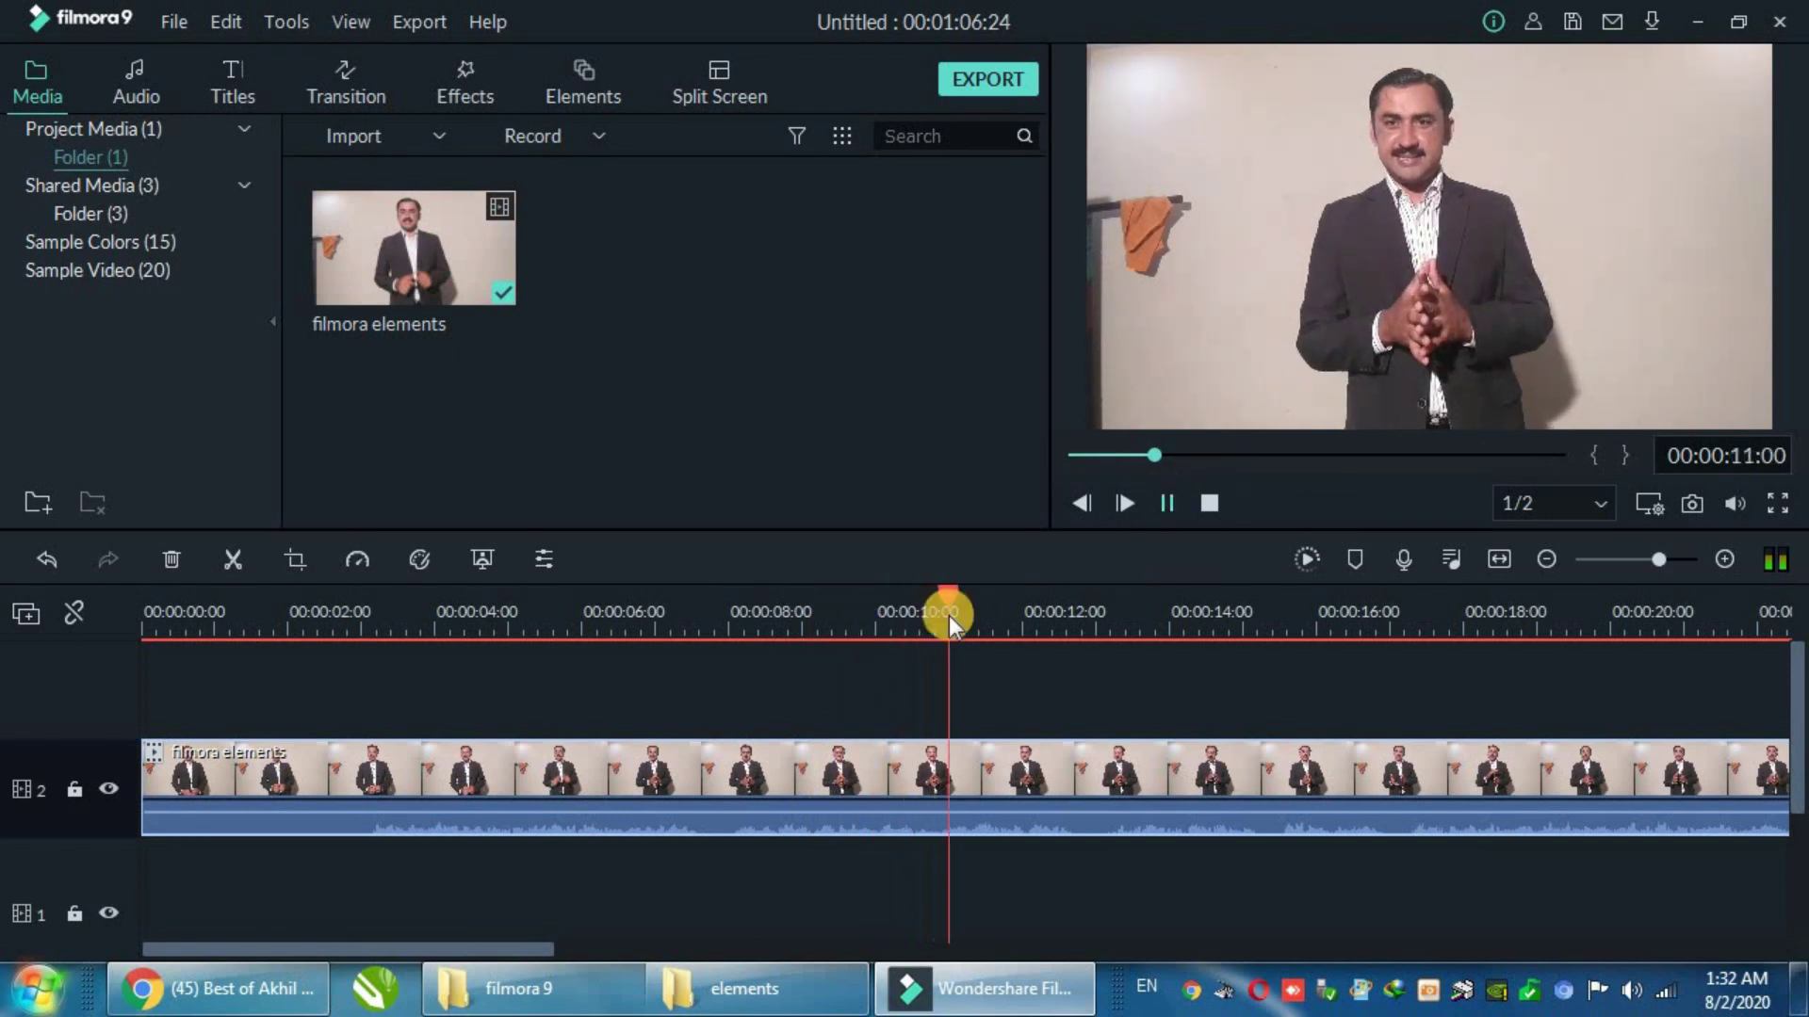
{"action": "left_click_drag", "start_coordinate": [753, 654], "coordinate": [716, 653]}
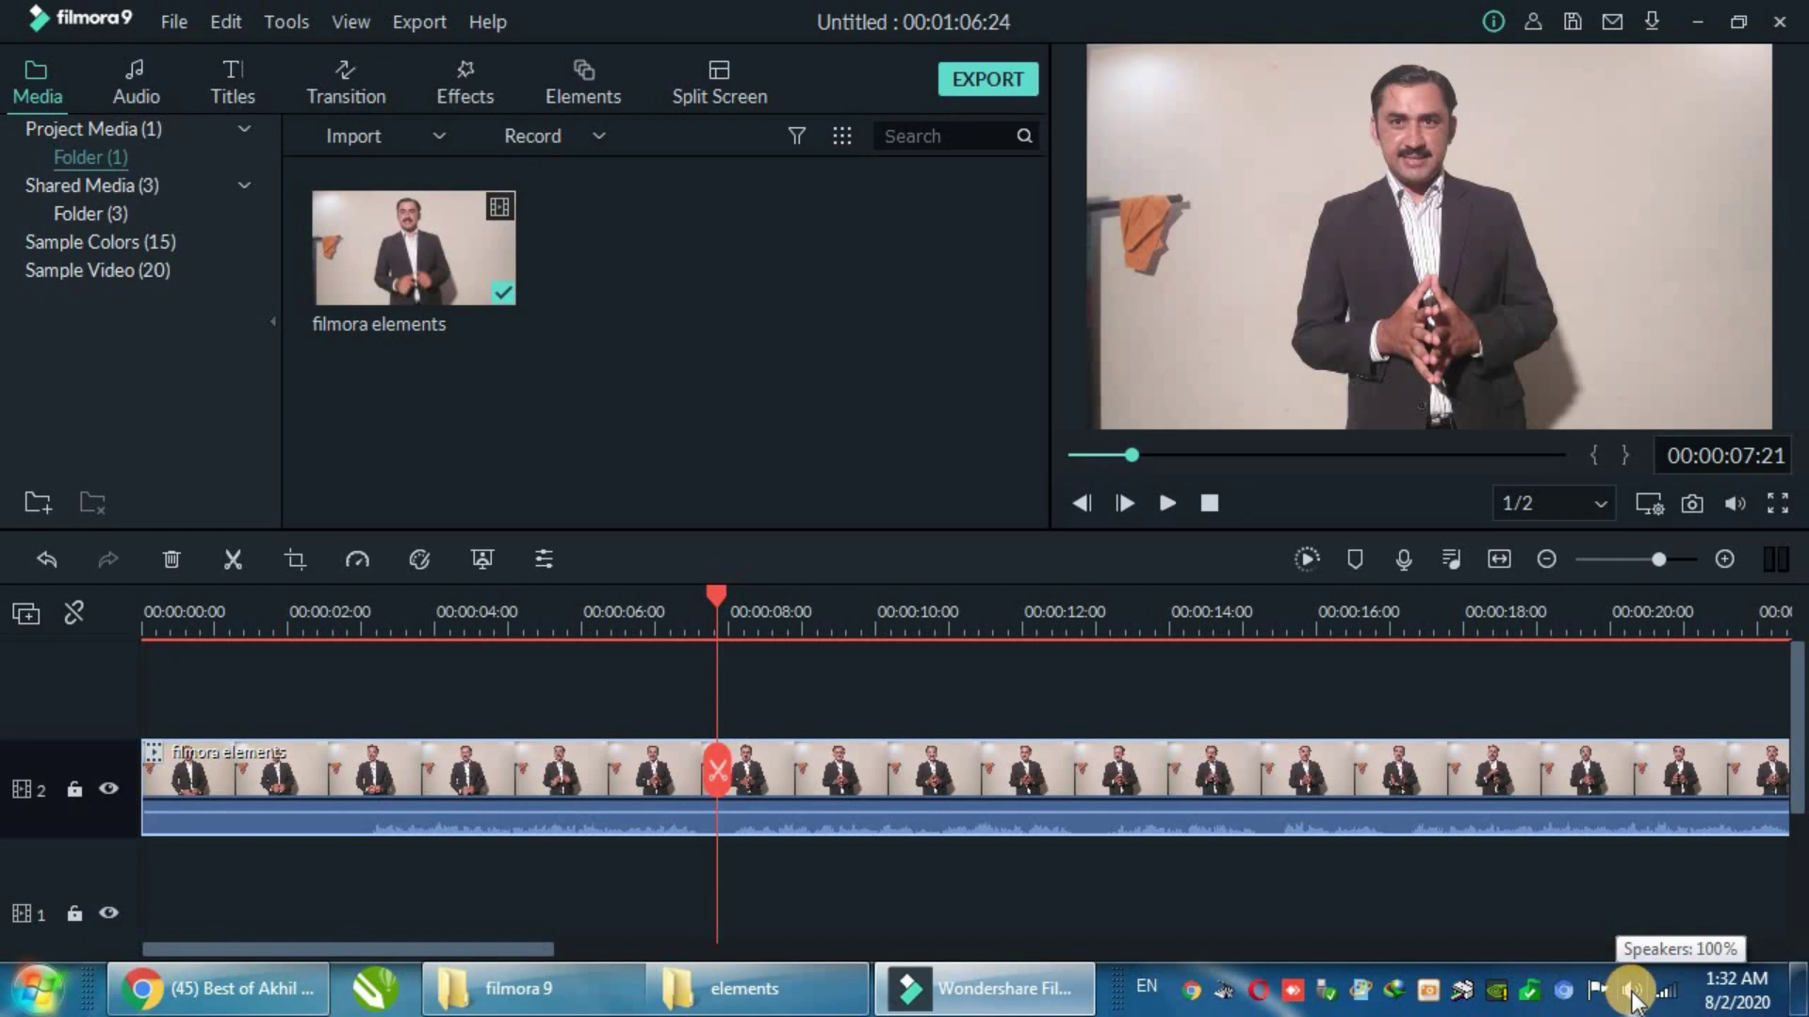
Step: Adjust the preview volume, then replay the opening of the clip and park the playhead at 00:00:07:01
{"action": "left_click", "coordinate": [1737, 505]}
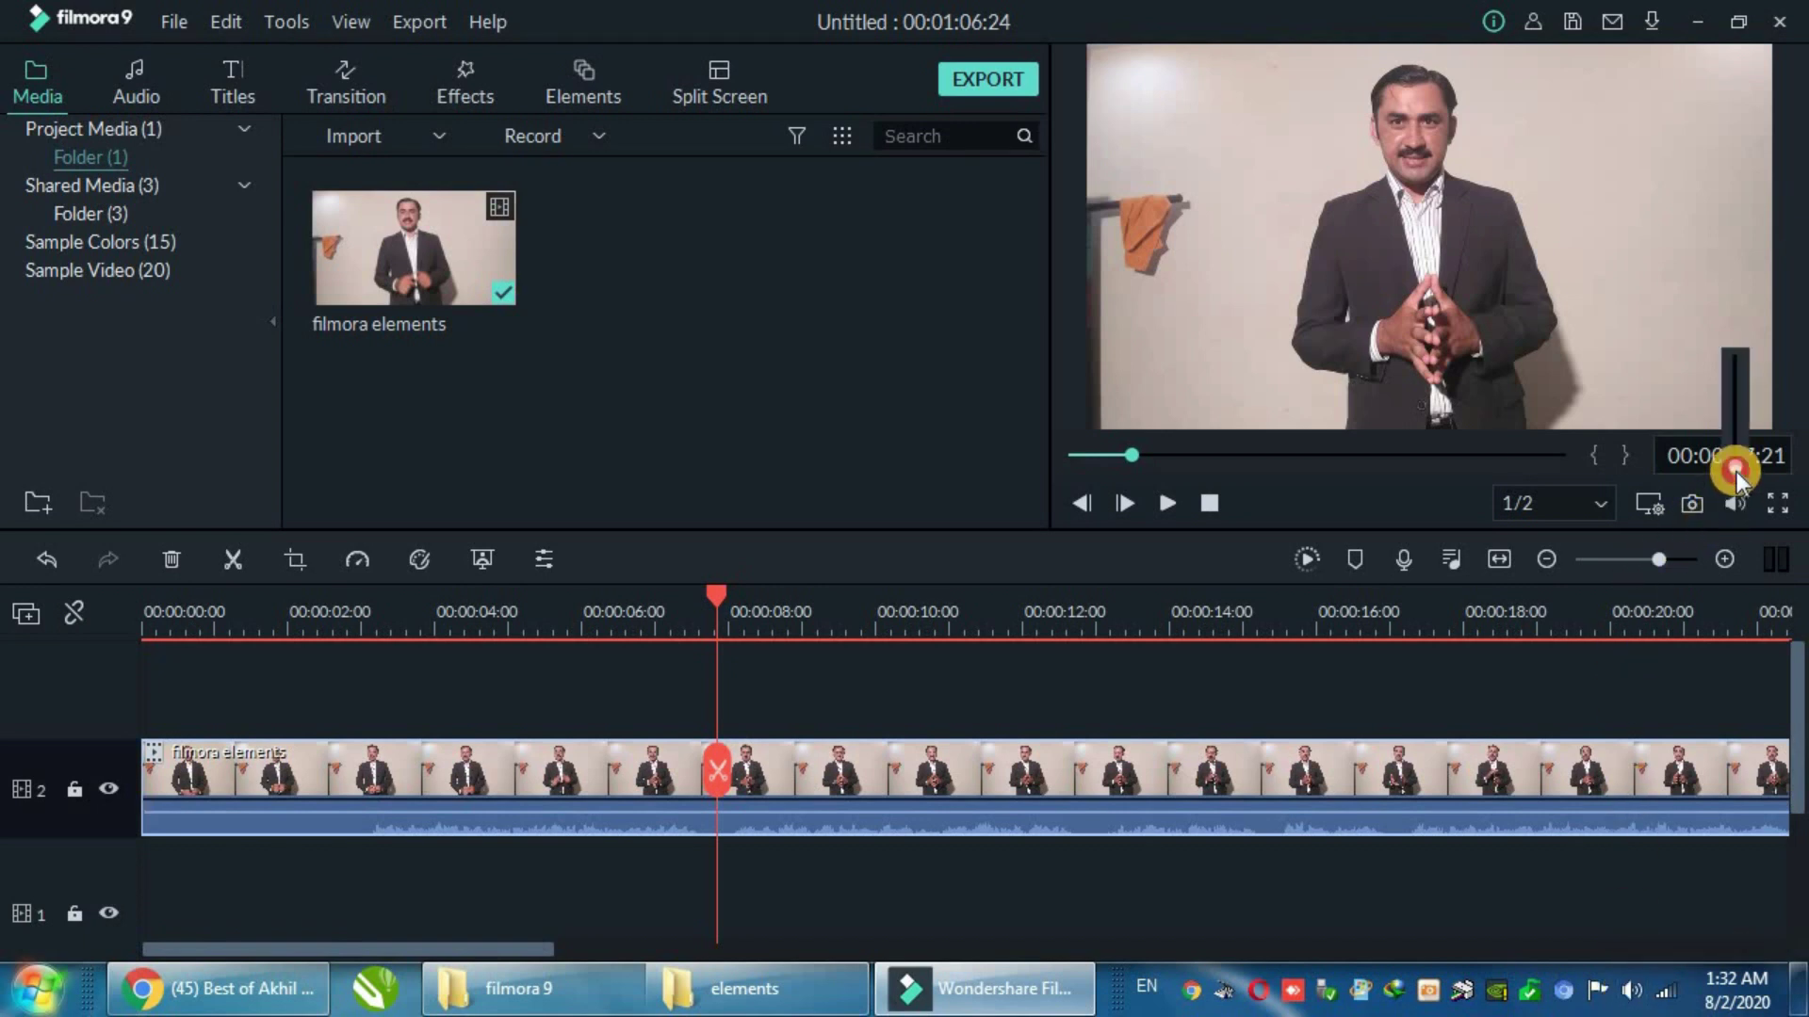
{"action": "left_click", "coordinate": [1720, 369]}
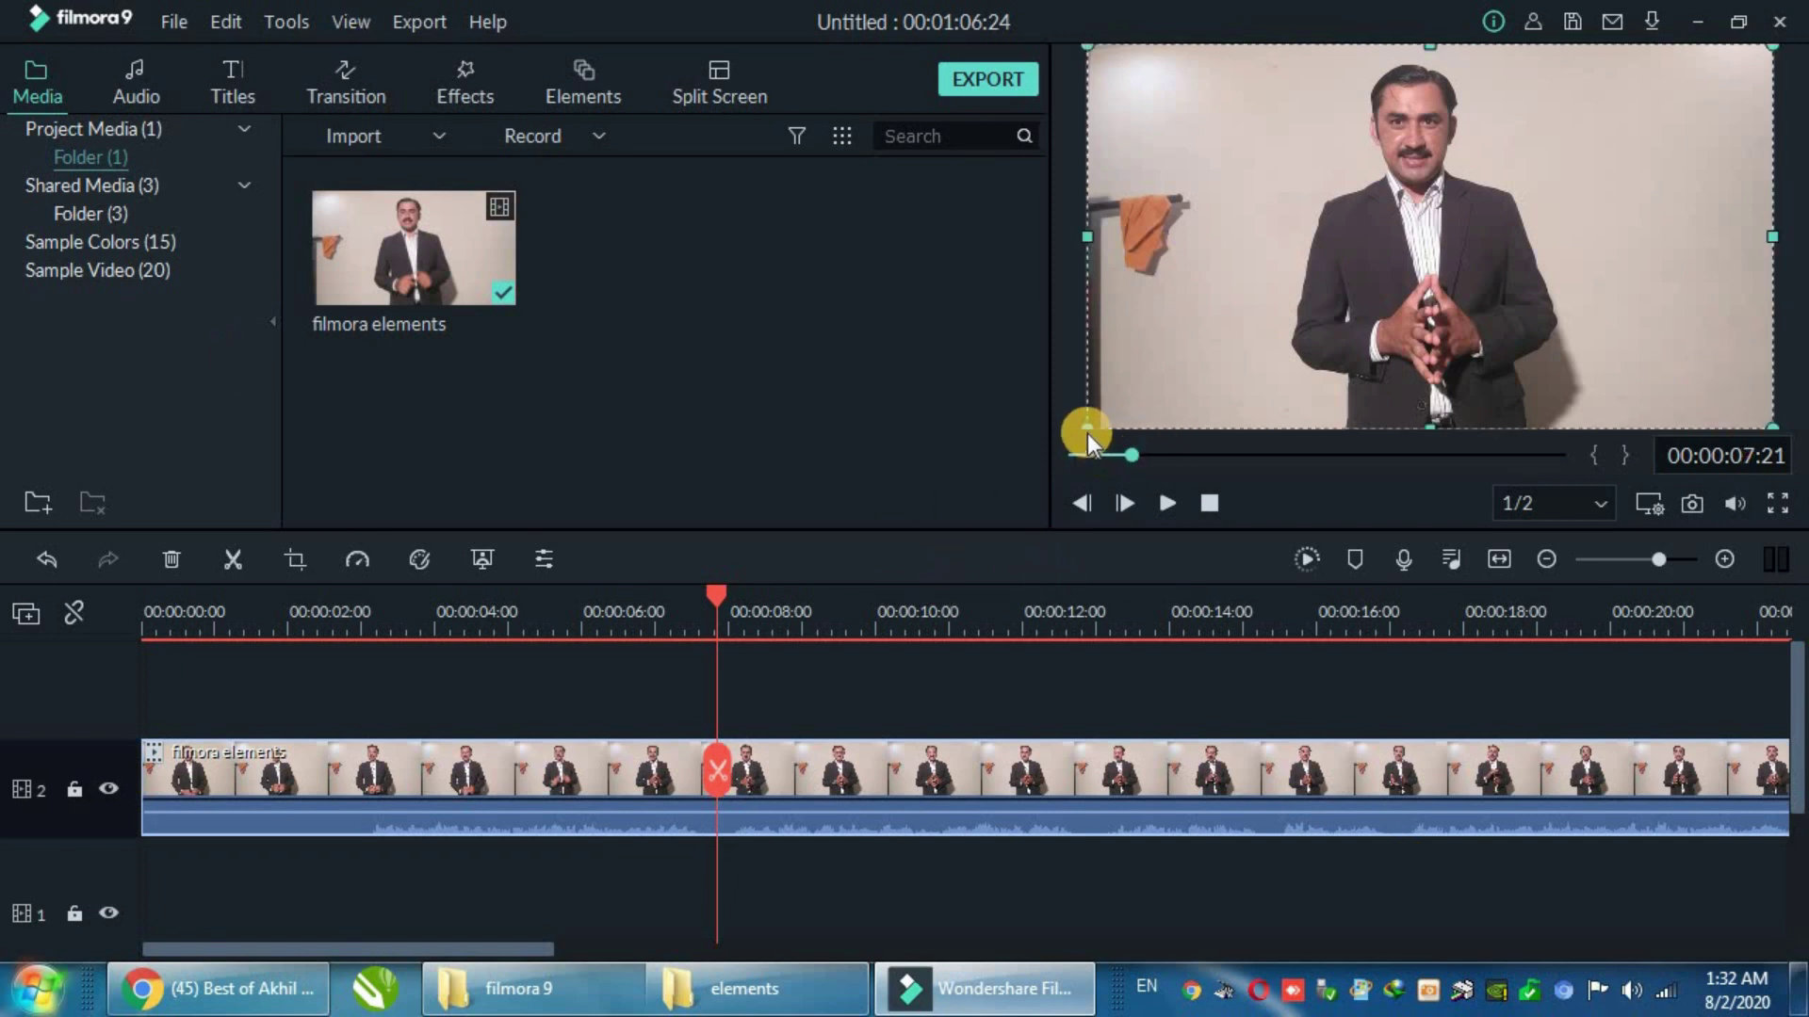
{"action": "left_click", "coordinate": [369, 643]}
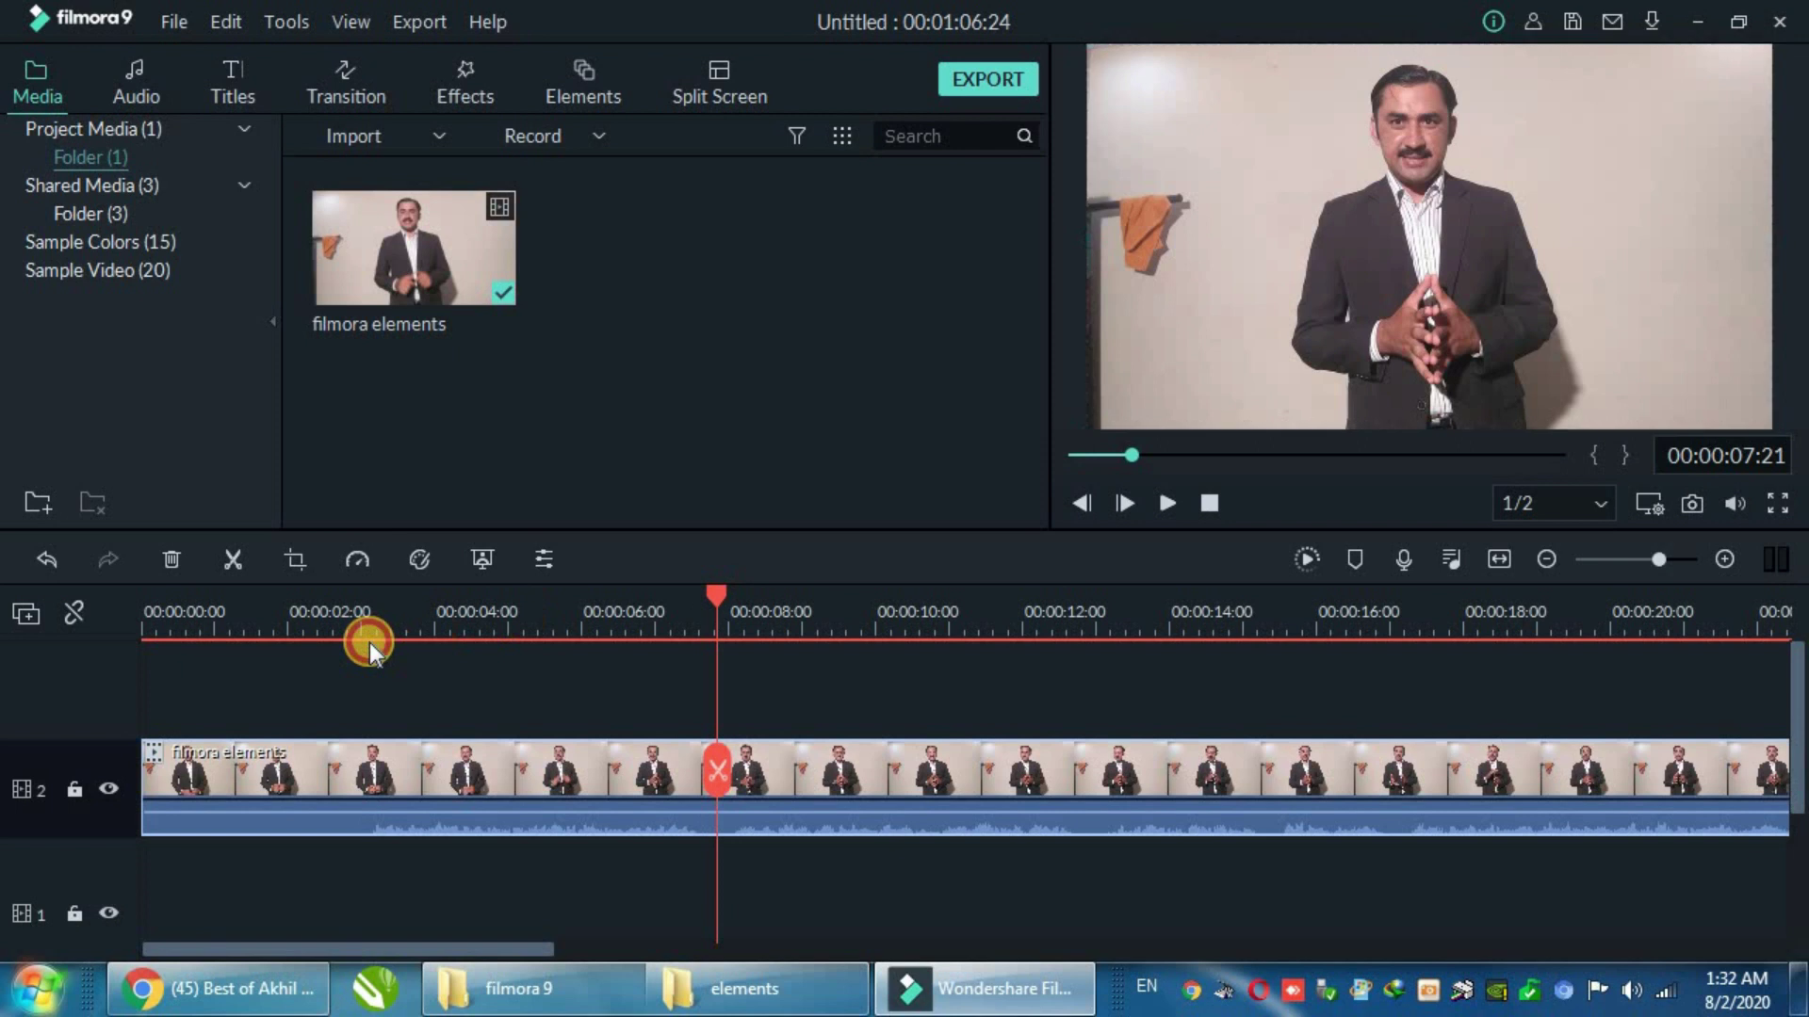
{"action": "left_click", "coordinate": [1164, 501]}
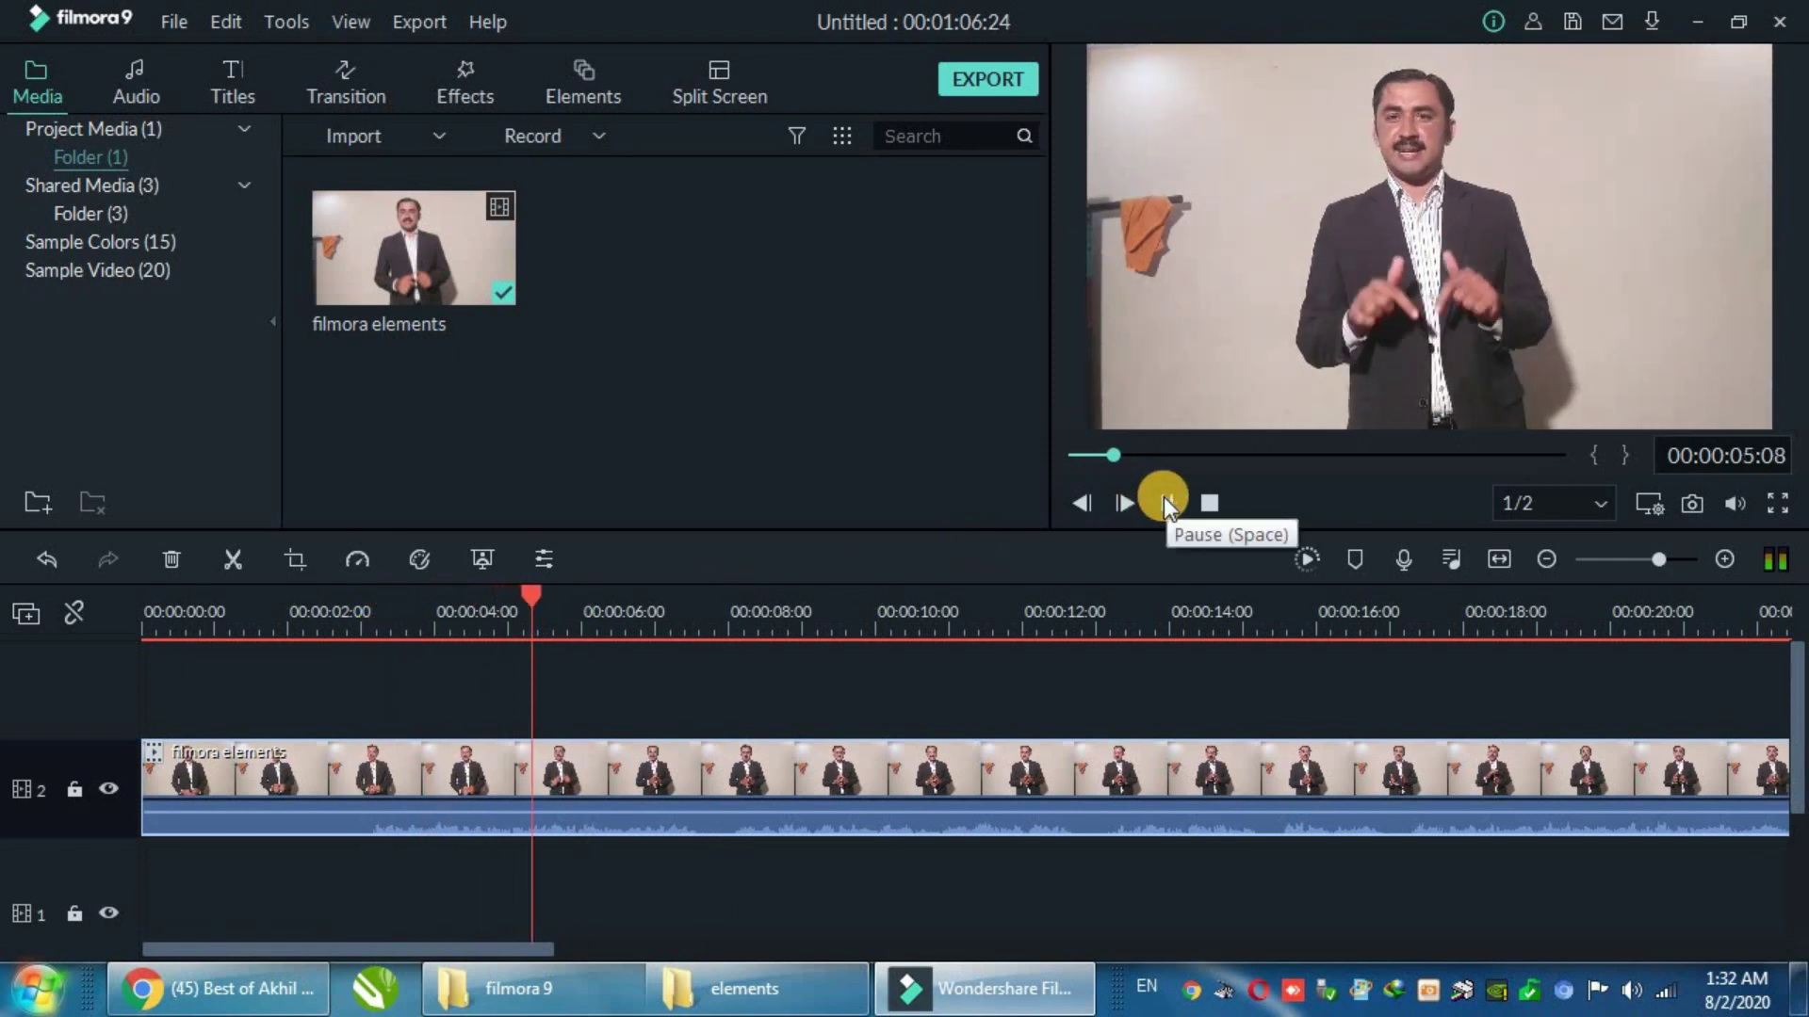
{"action": "left_click", "coordinate": [1164, 502]}
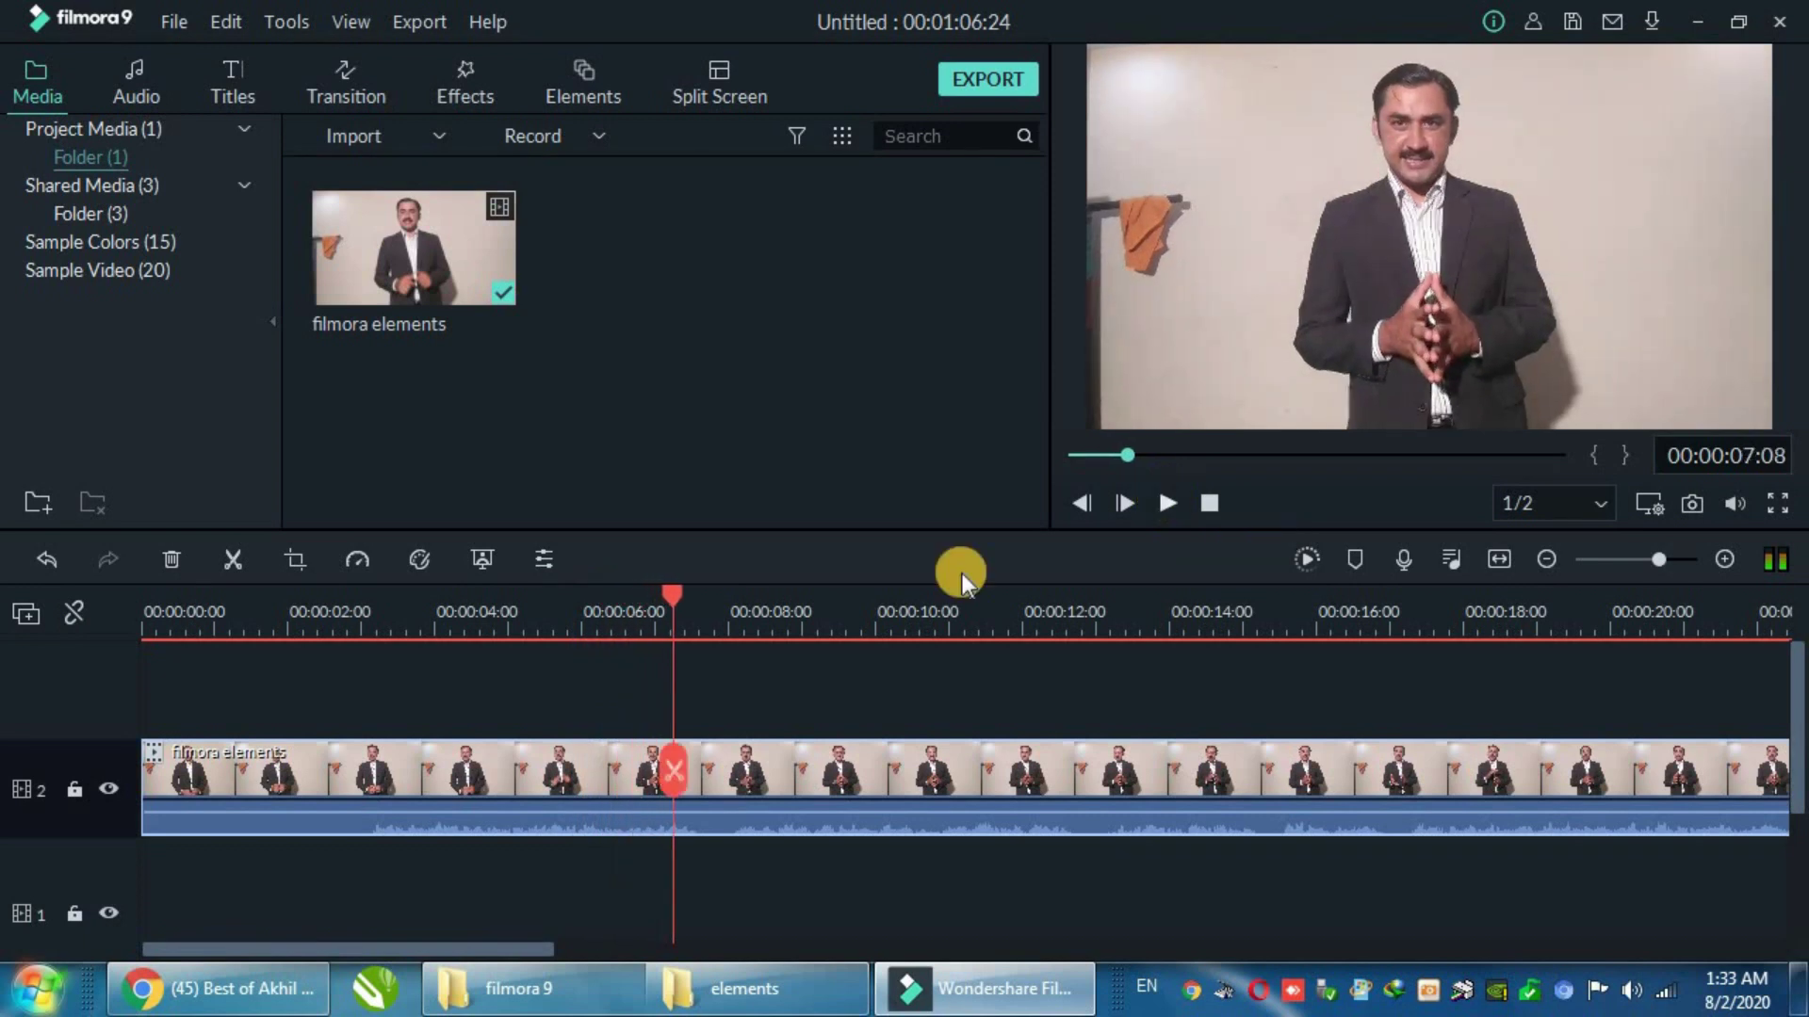
{"action": "left_click_drag", "start_coordinate": [676, 595], "coordinate": [658, 605]}
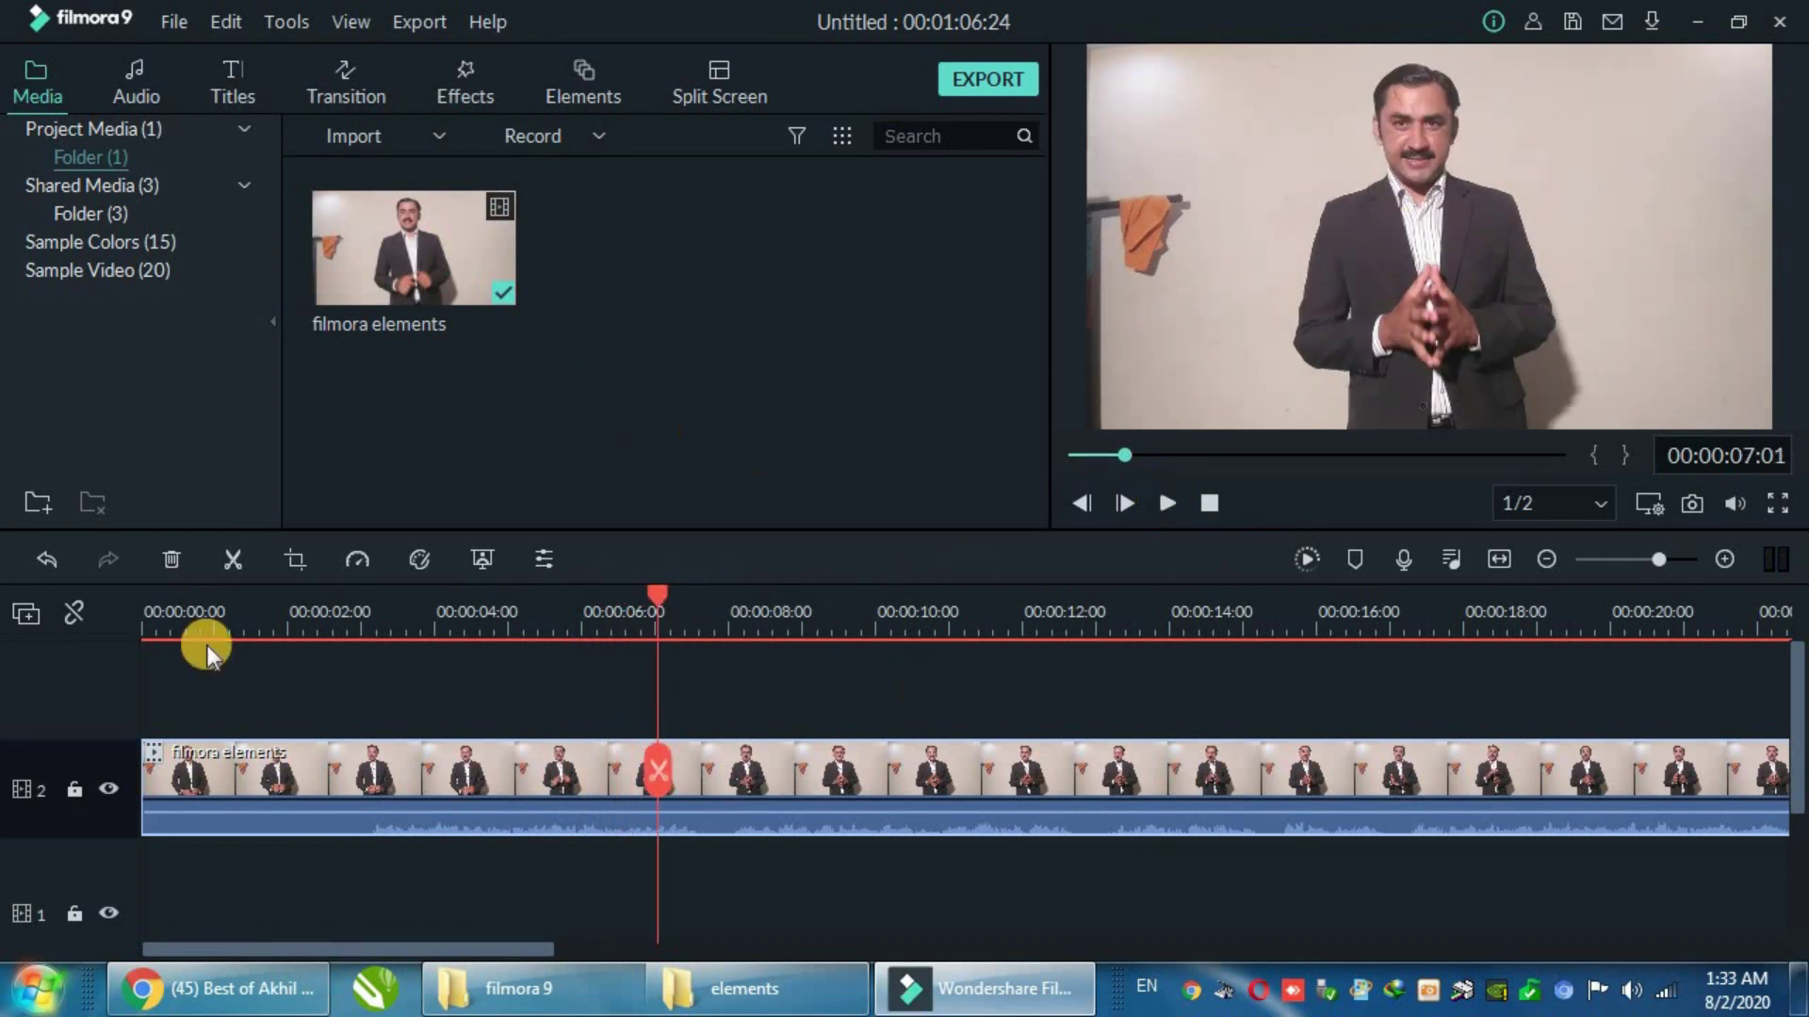
Step: Open the Shared Media folder and examine its End video and Youtube title items
{"action": "left_click", "coordinate": [104, 183]}
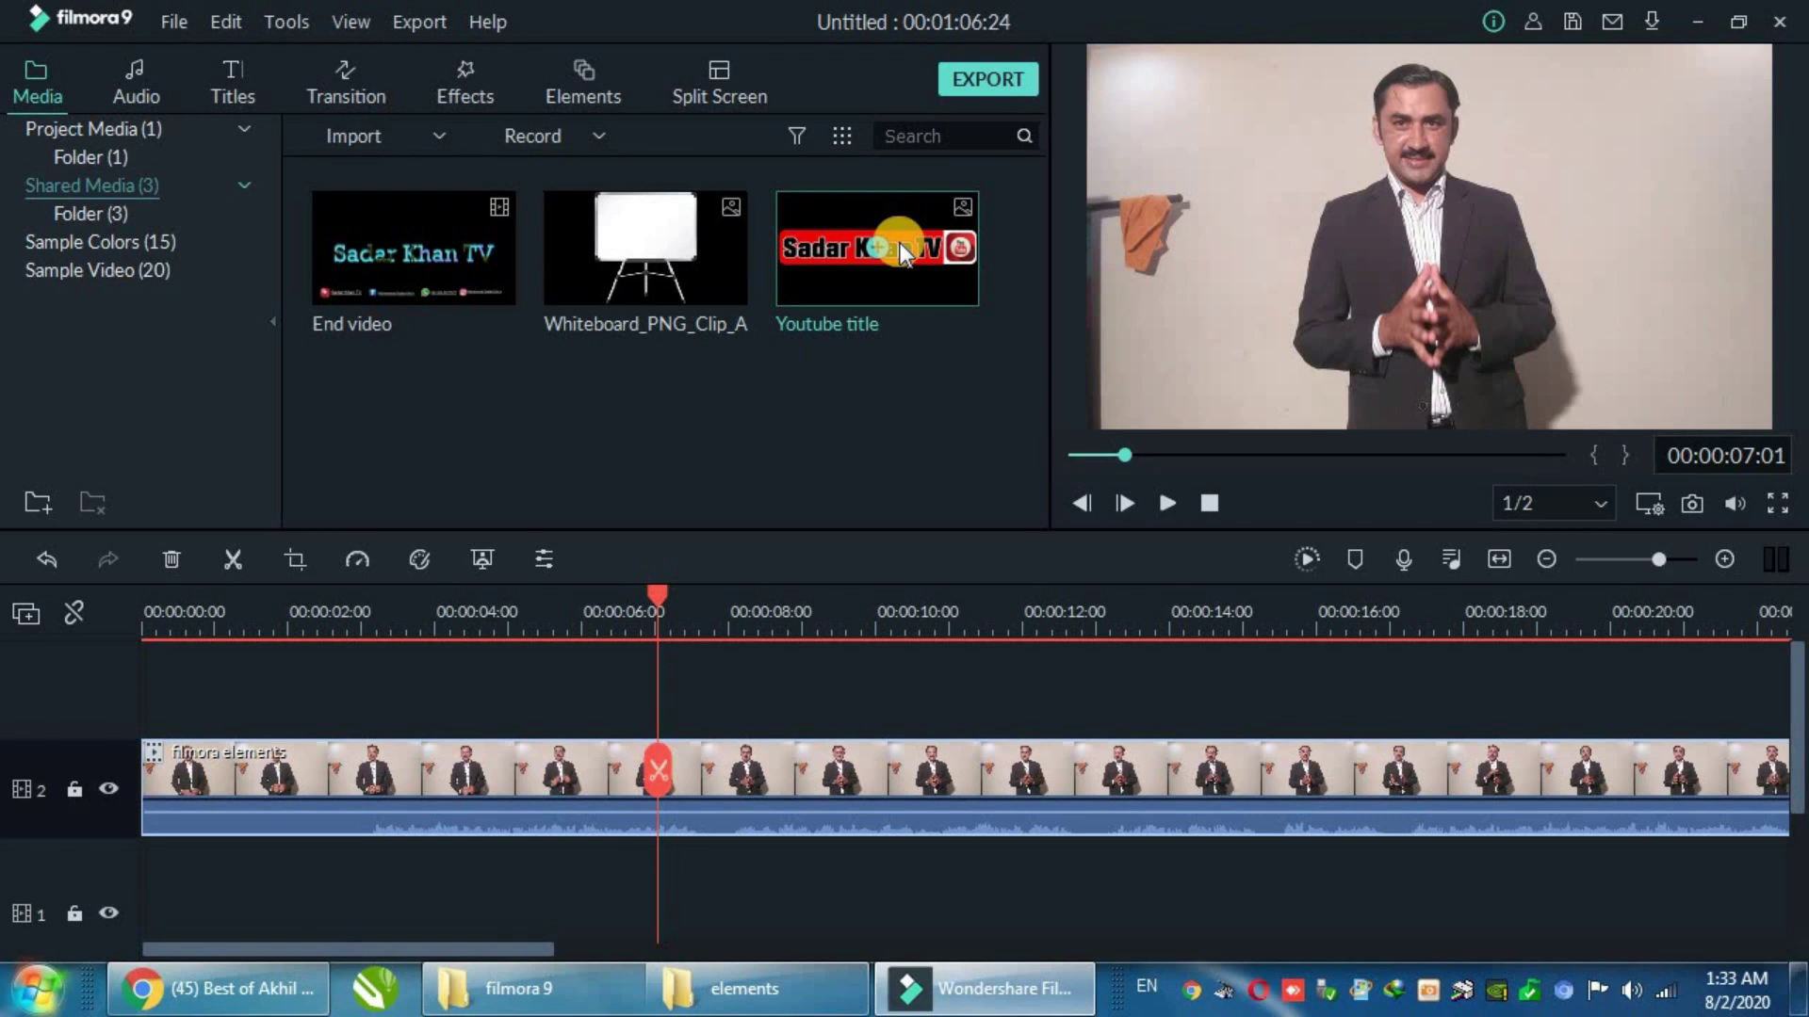
{"action": "left_click", "coordinate": [380, 193]}
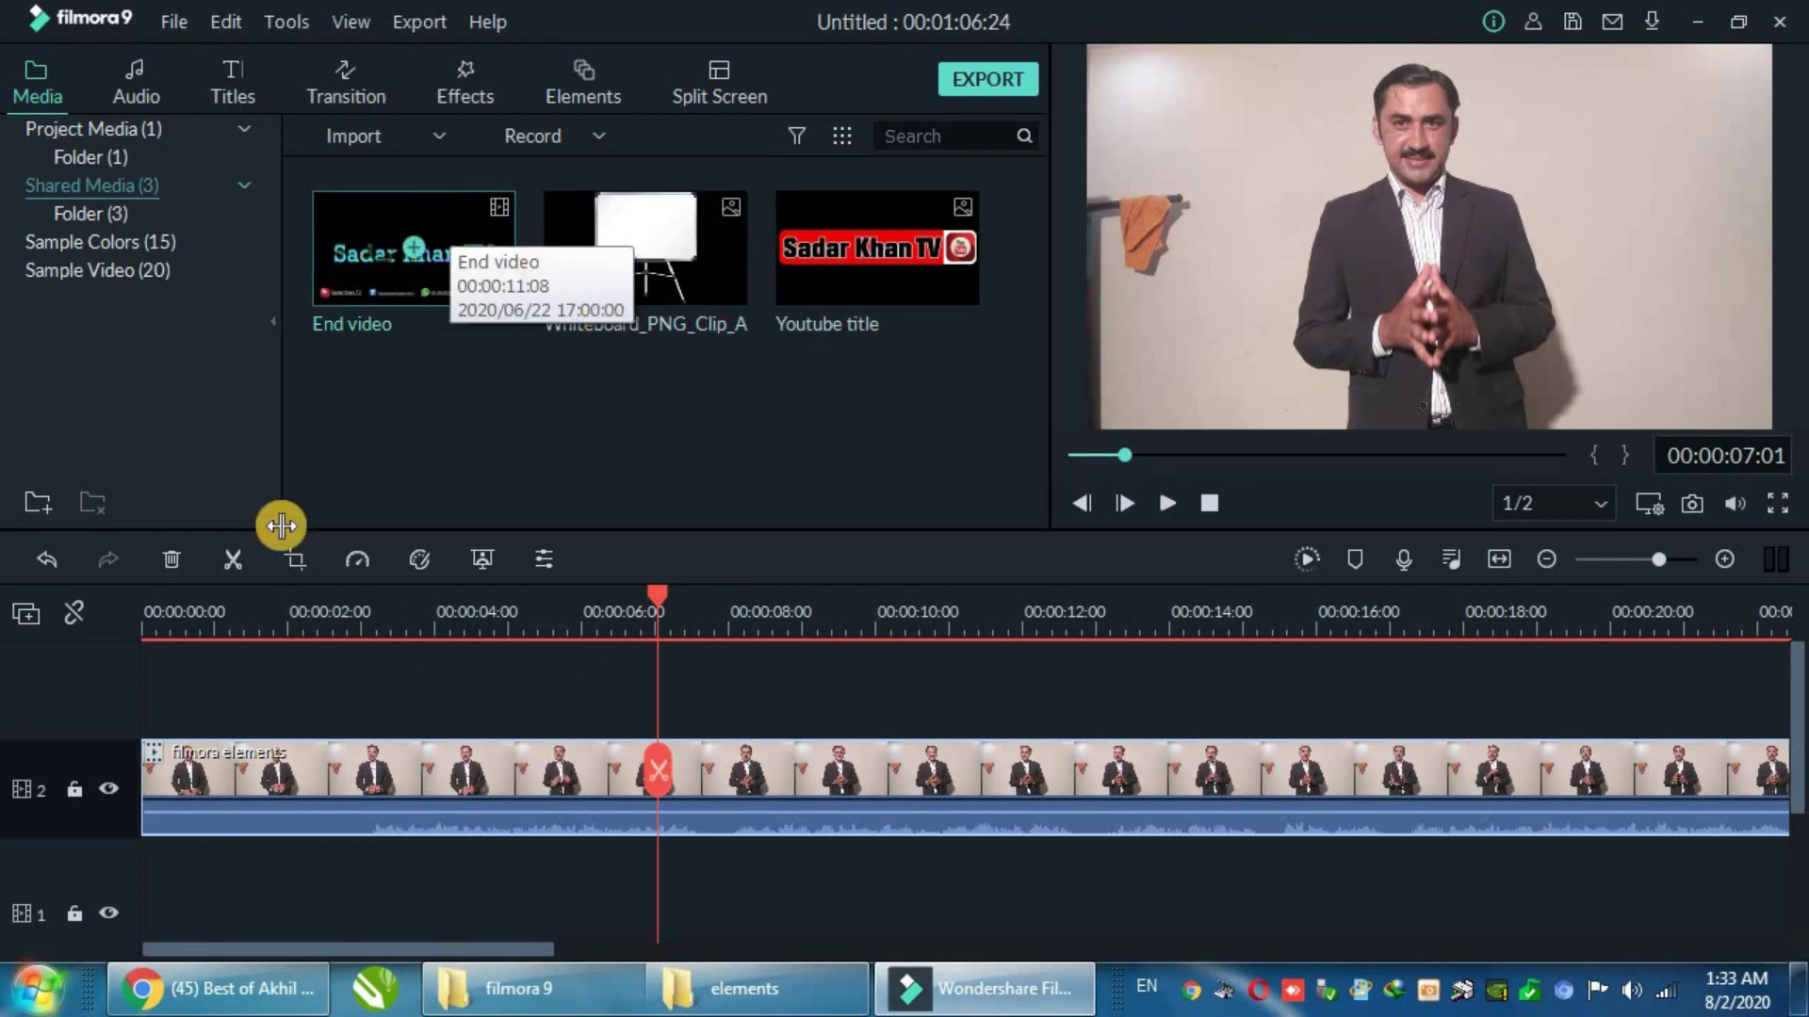
{"action": "left_click", "coordinate": [846, 253]}
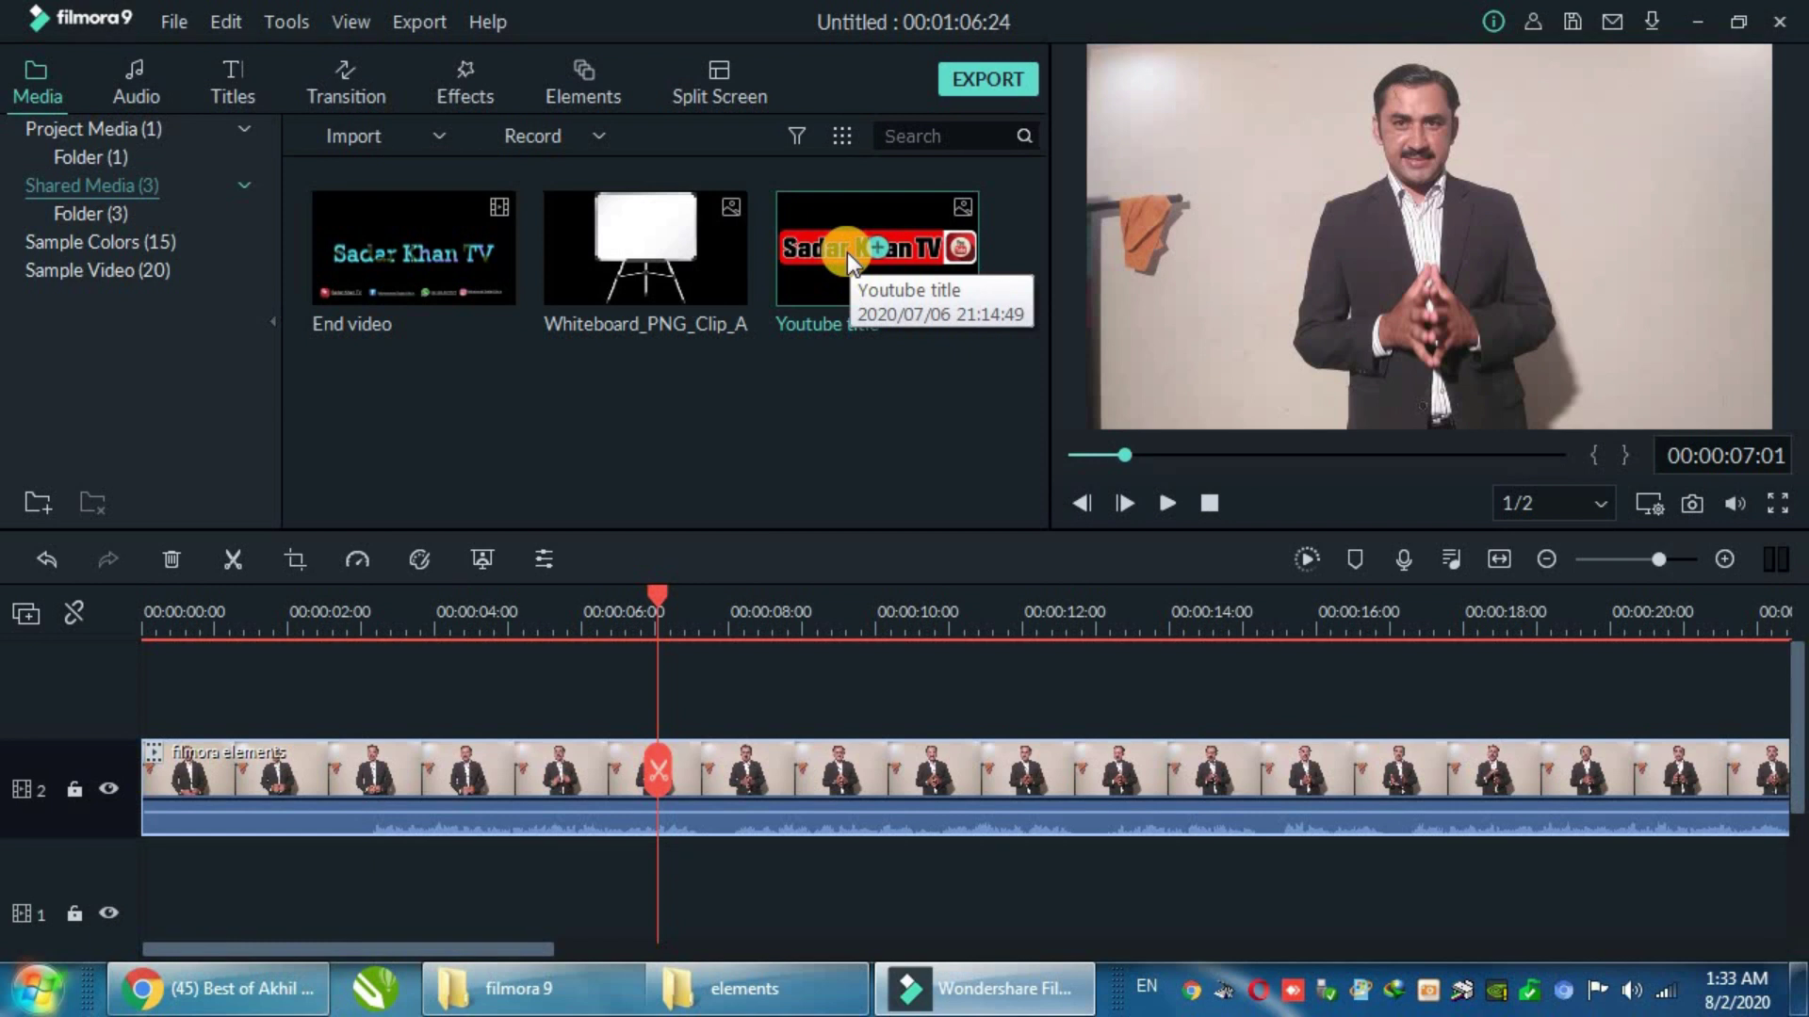
{"action": "left_click", "coordinate": [121, 189]}
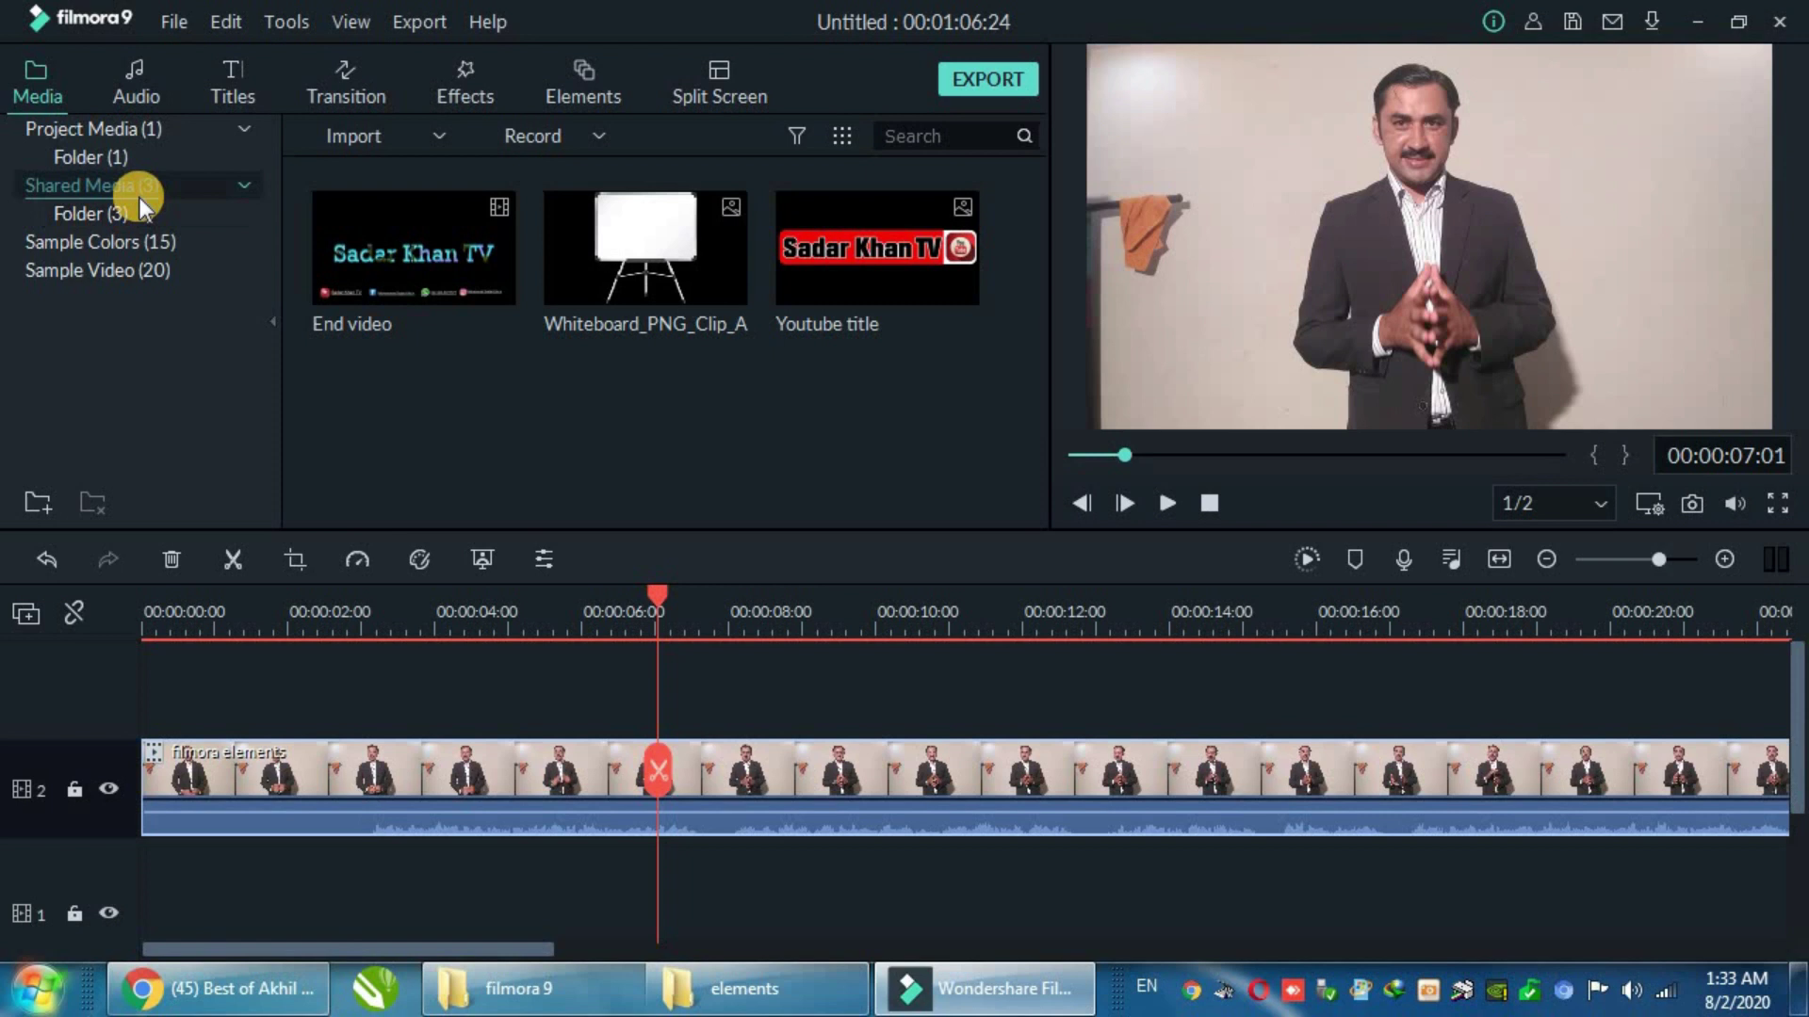
{"action": "left_click", "coordinate": [390, 264]}
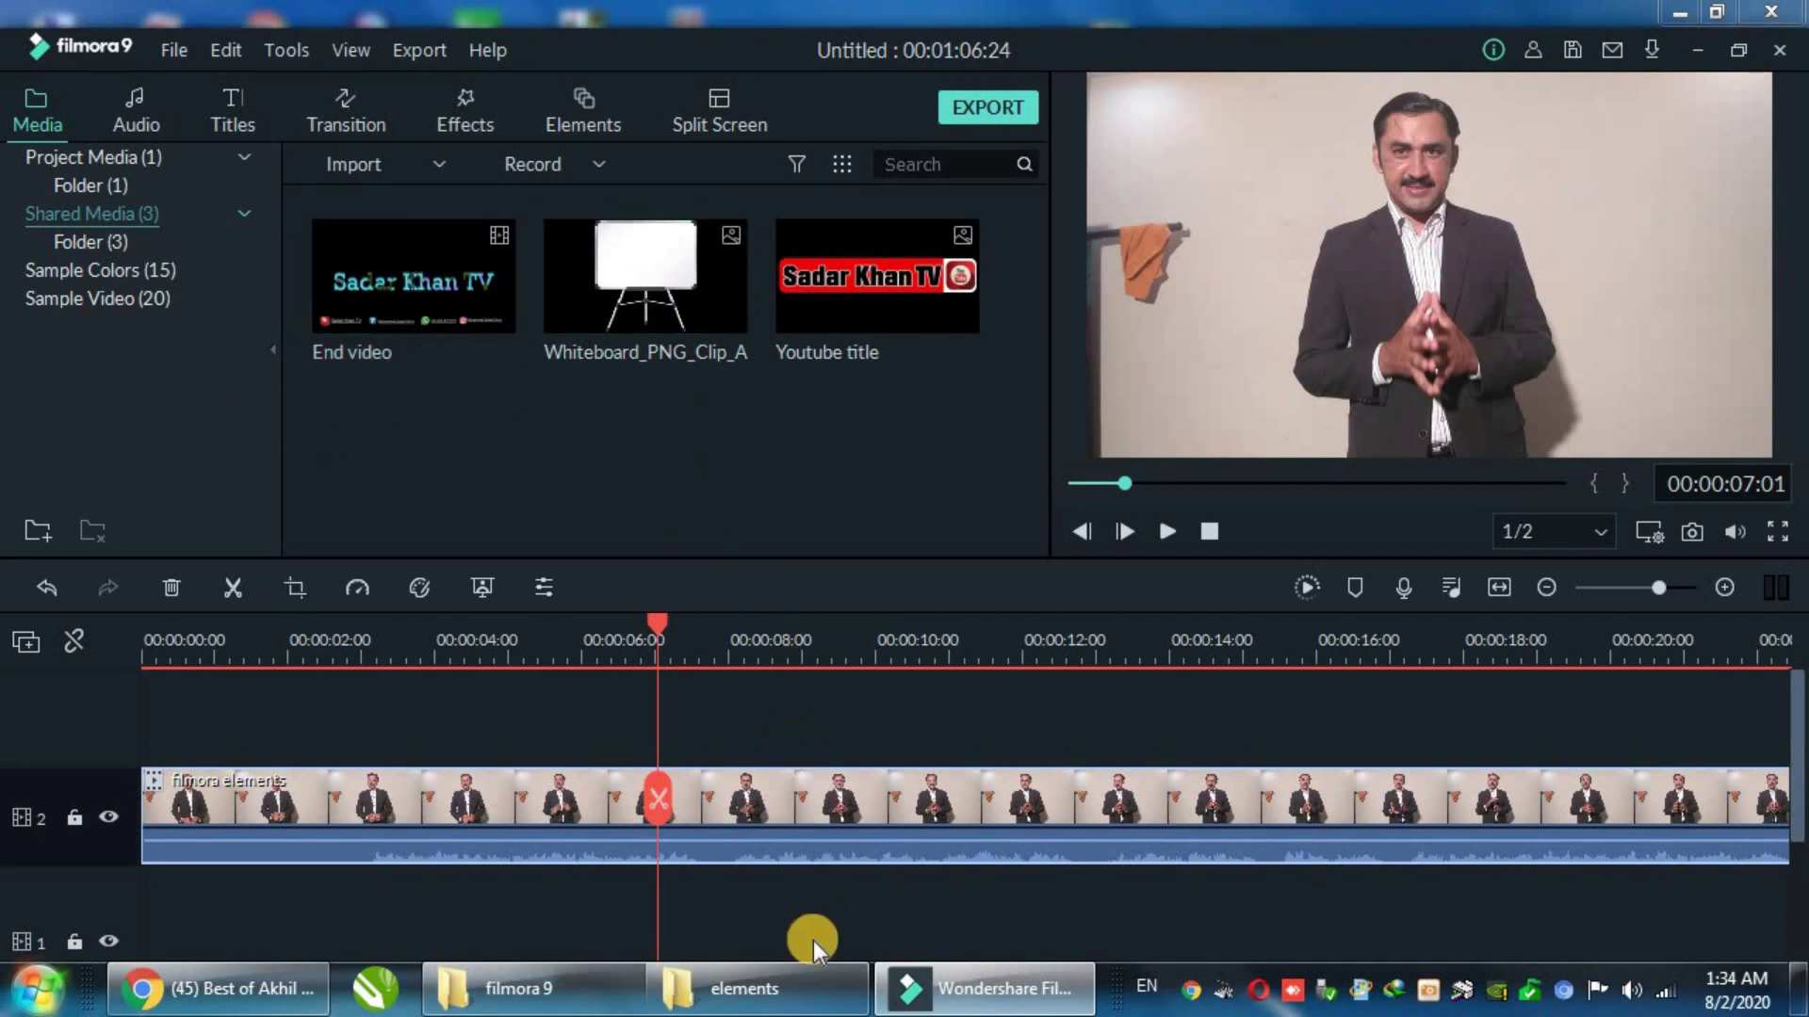
Step: Try placing the Youtube title image on a track above the video clip, then undo the placement
{"action": "mouse_move", "coordinate": [764, 1014]}
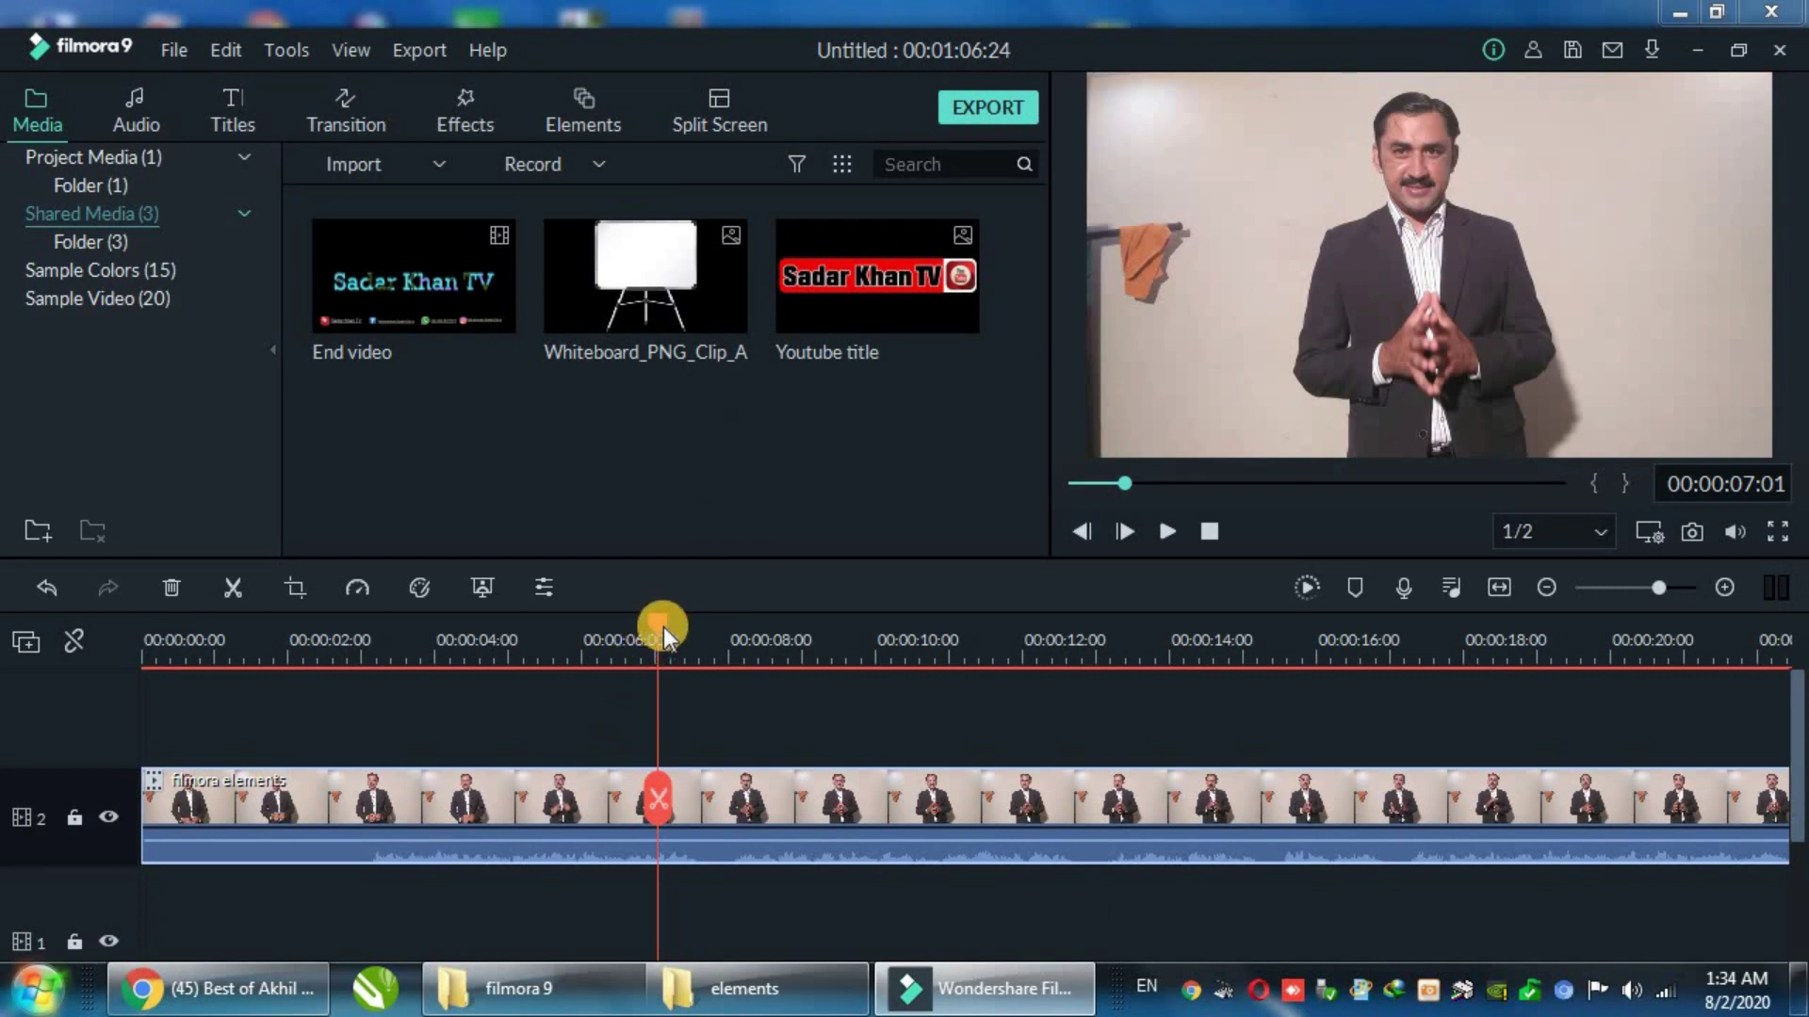
{"action": "left_click_drag", "start_coordinate": [851, 287], "coordinate": [121, 742]}
{"action": "left_click_drag", "start_coordinate": [804, 274], "coordinate": [573, 699]}
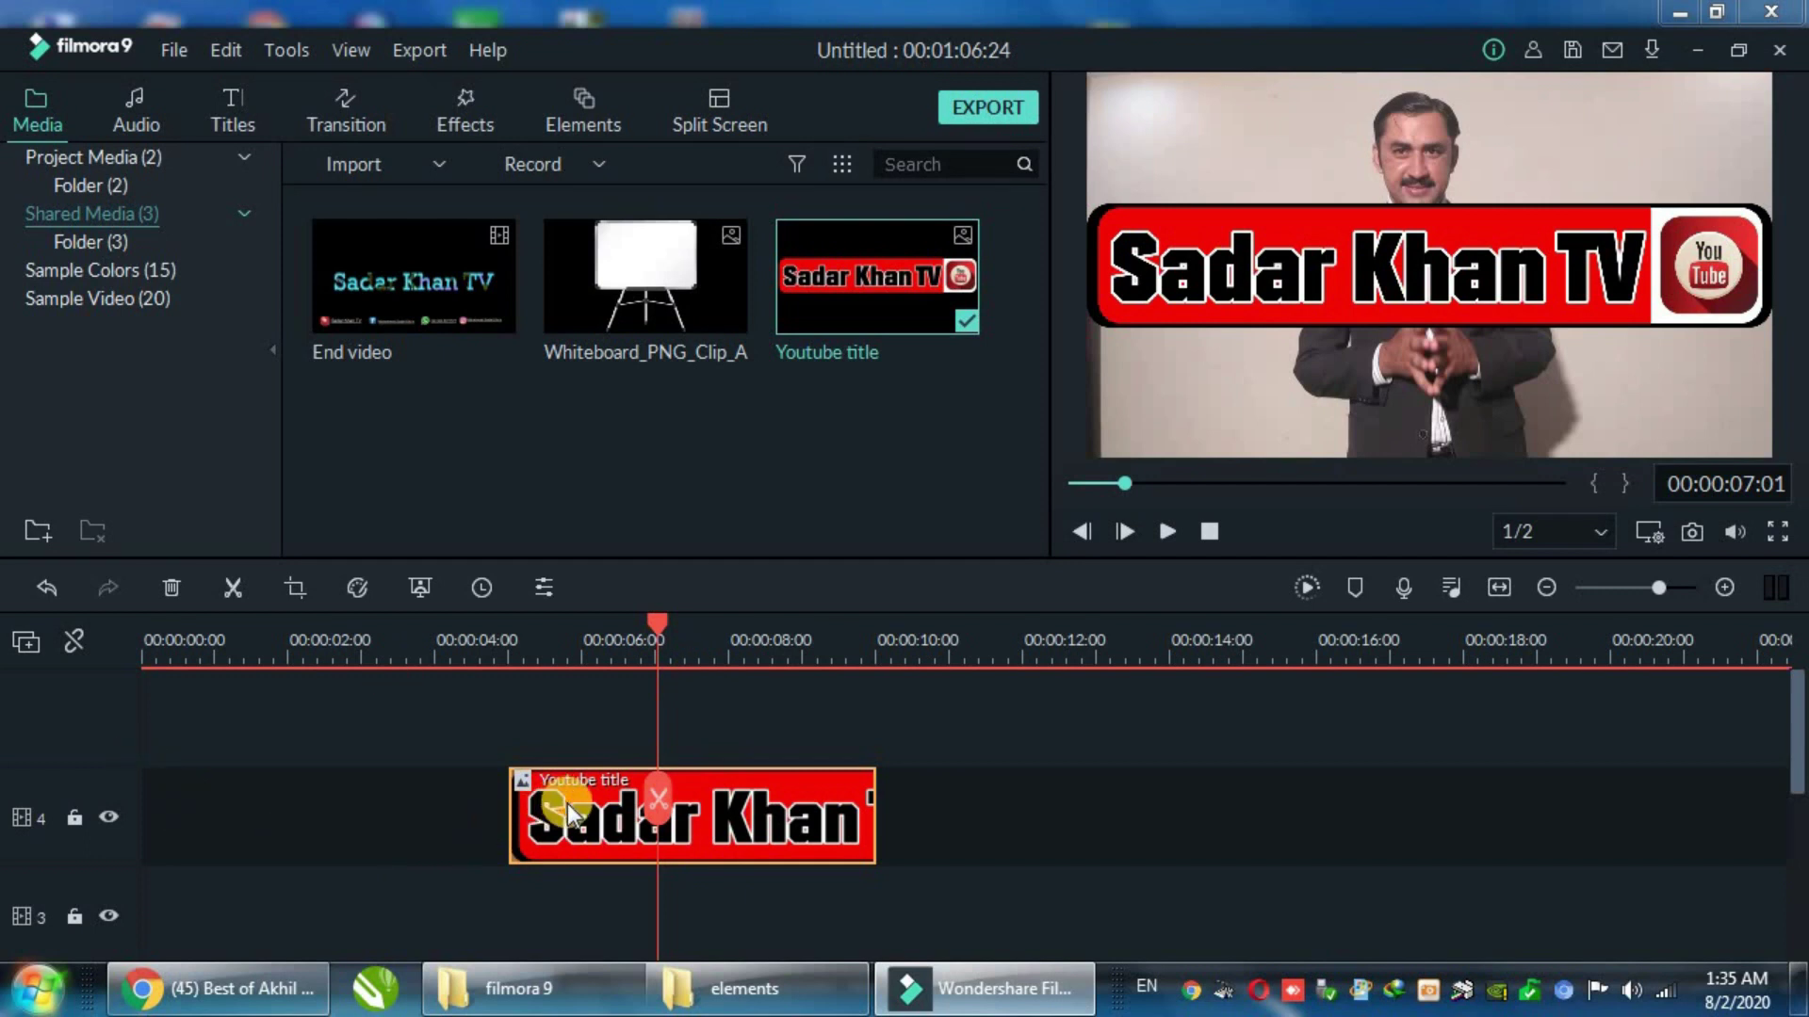
{"action": "key", "text": "ctrl+z"}
{"action": "key", "text": "ctrl+z"}
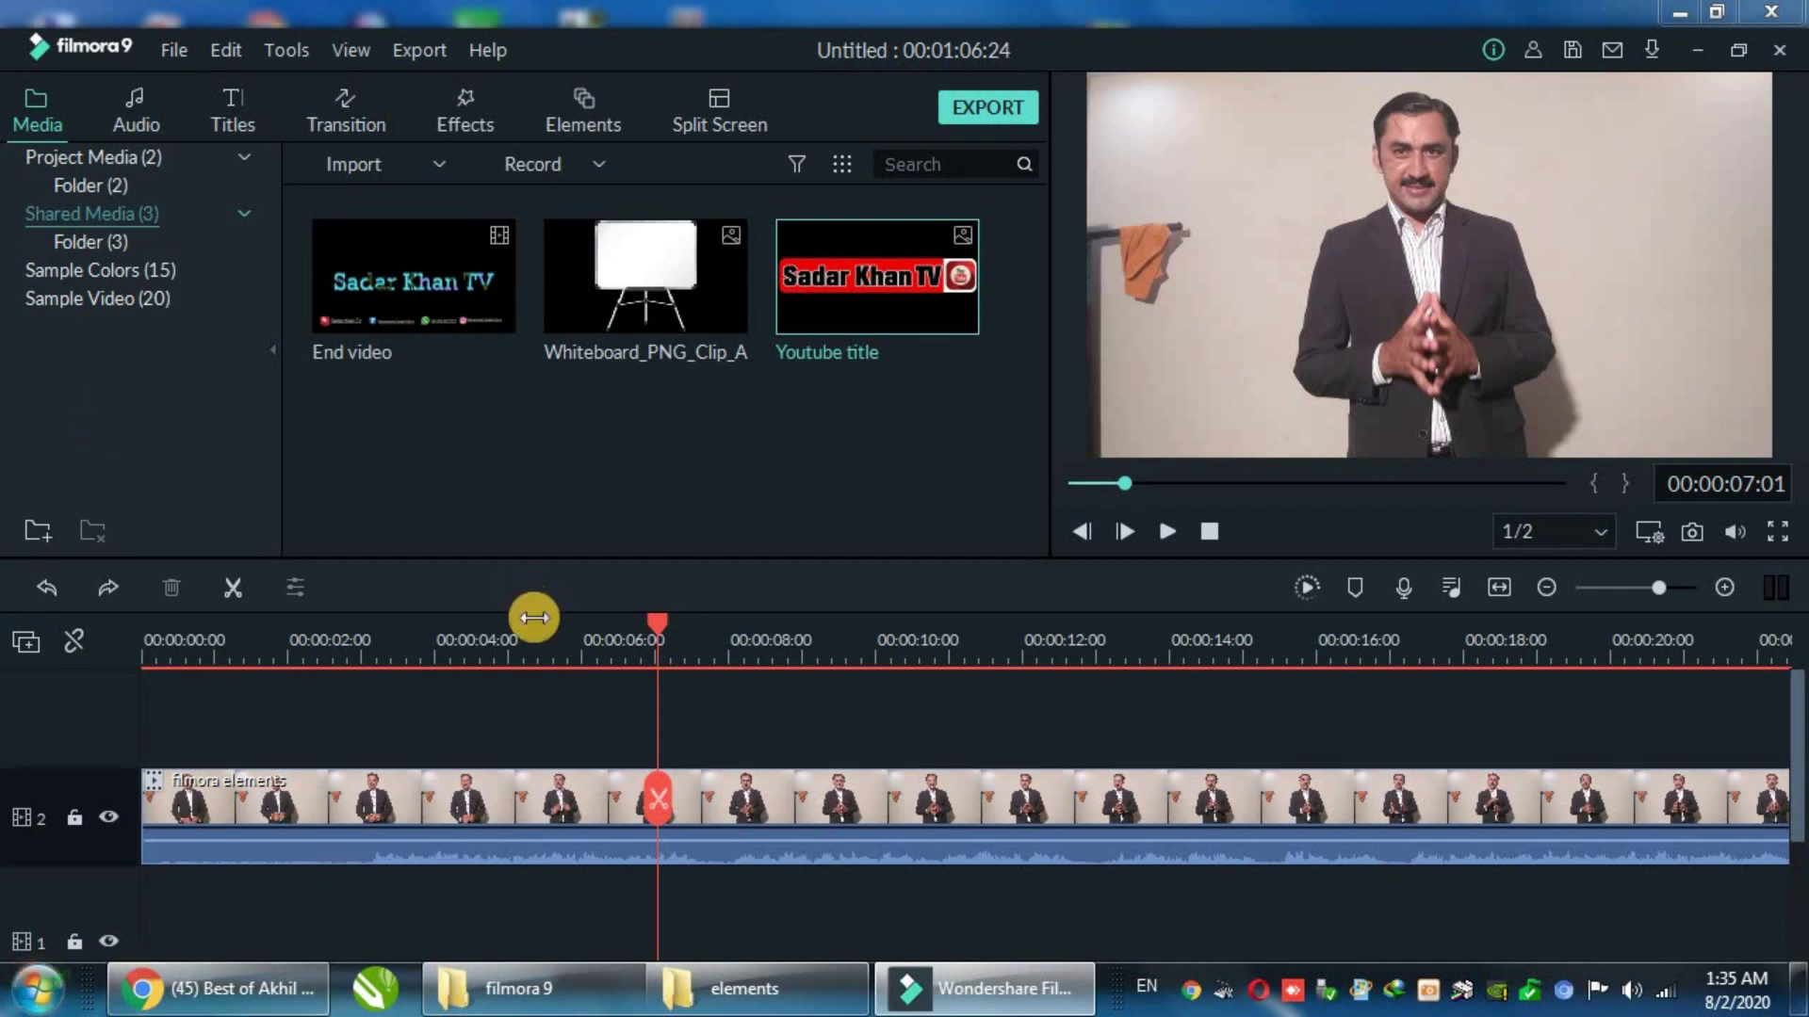
Step: Place the Youtube title image on track 3 above the video, starting at about 5.6 seconds, and preview its appearance
{"action": "left_click_drag", "start_coordinate": [832, 279], "coordinate": [625, 716]}
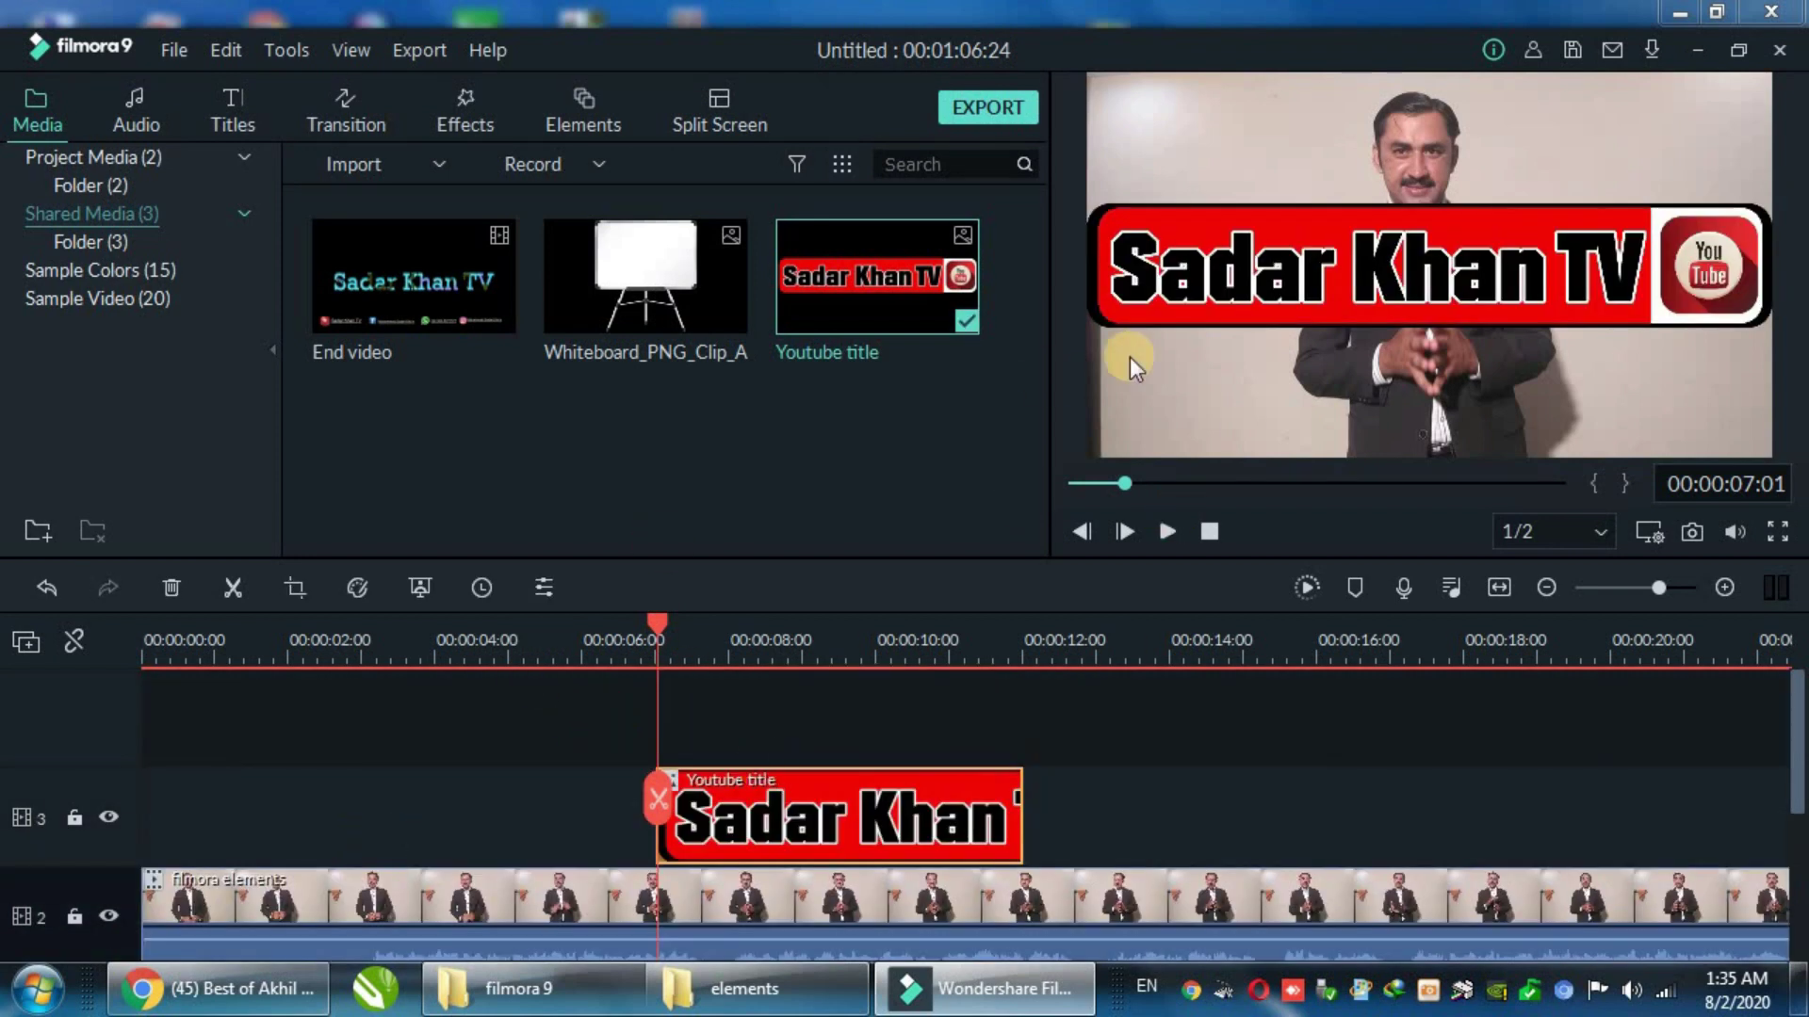
{"action": "left_click_drag", "start_coordinate": [855, 799], "coordinate": [538, 654]}
{"action": "left_click", "coordinate": [539, 654]}
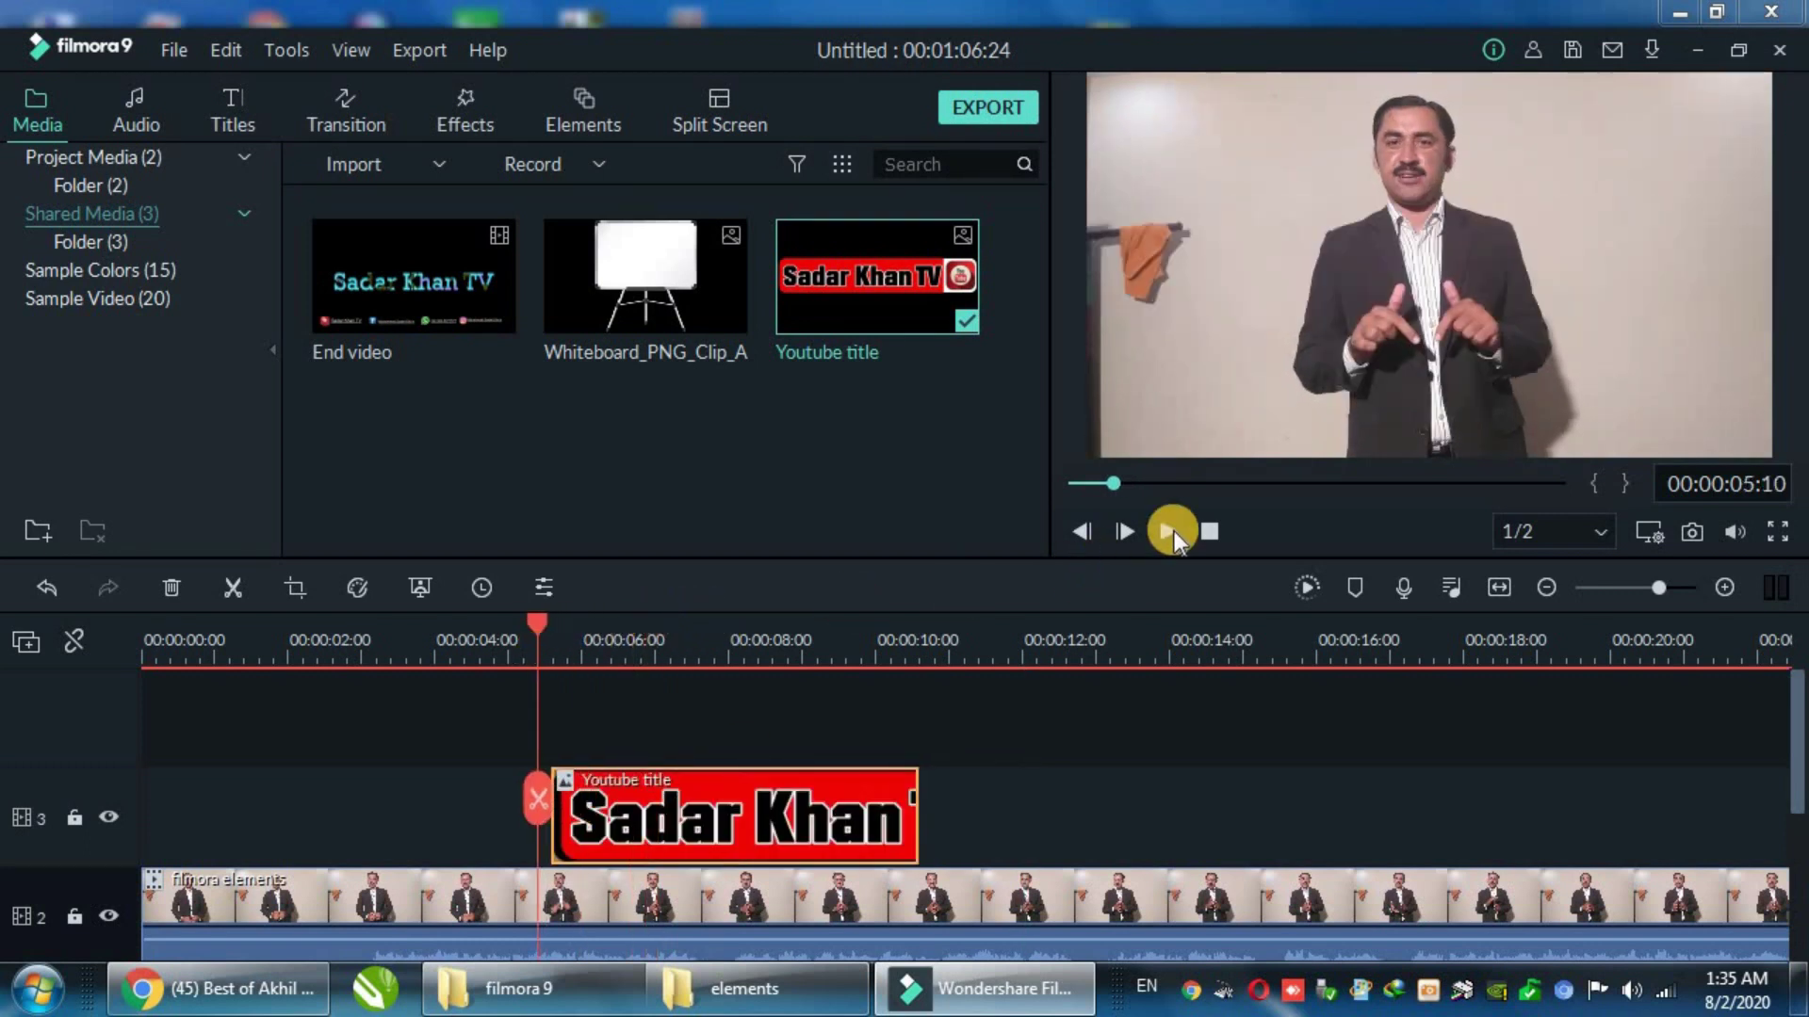
{"action": "left_click", "coordinate": [1172, 530]}
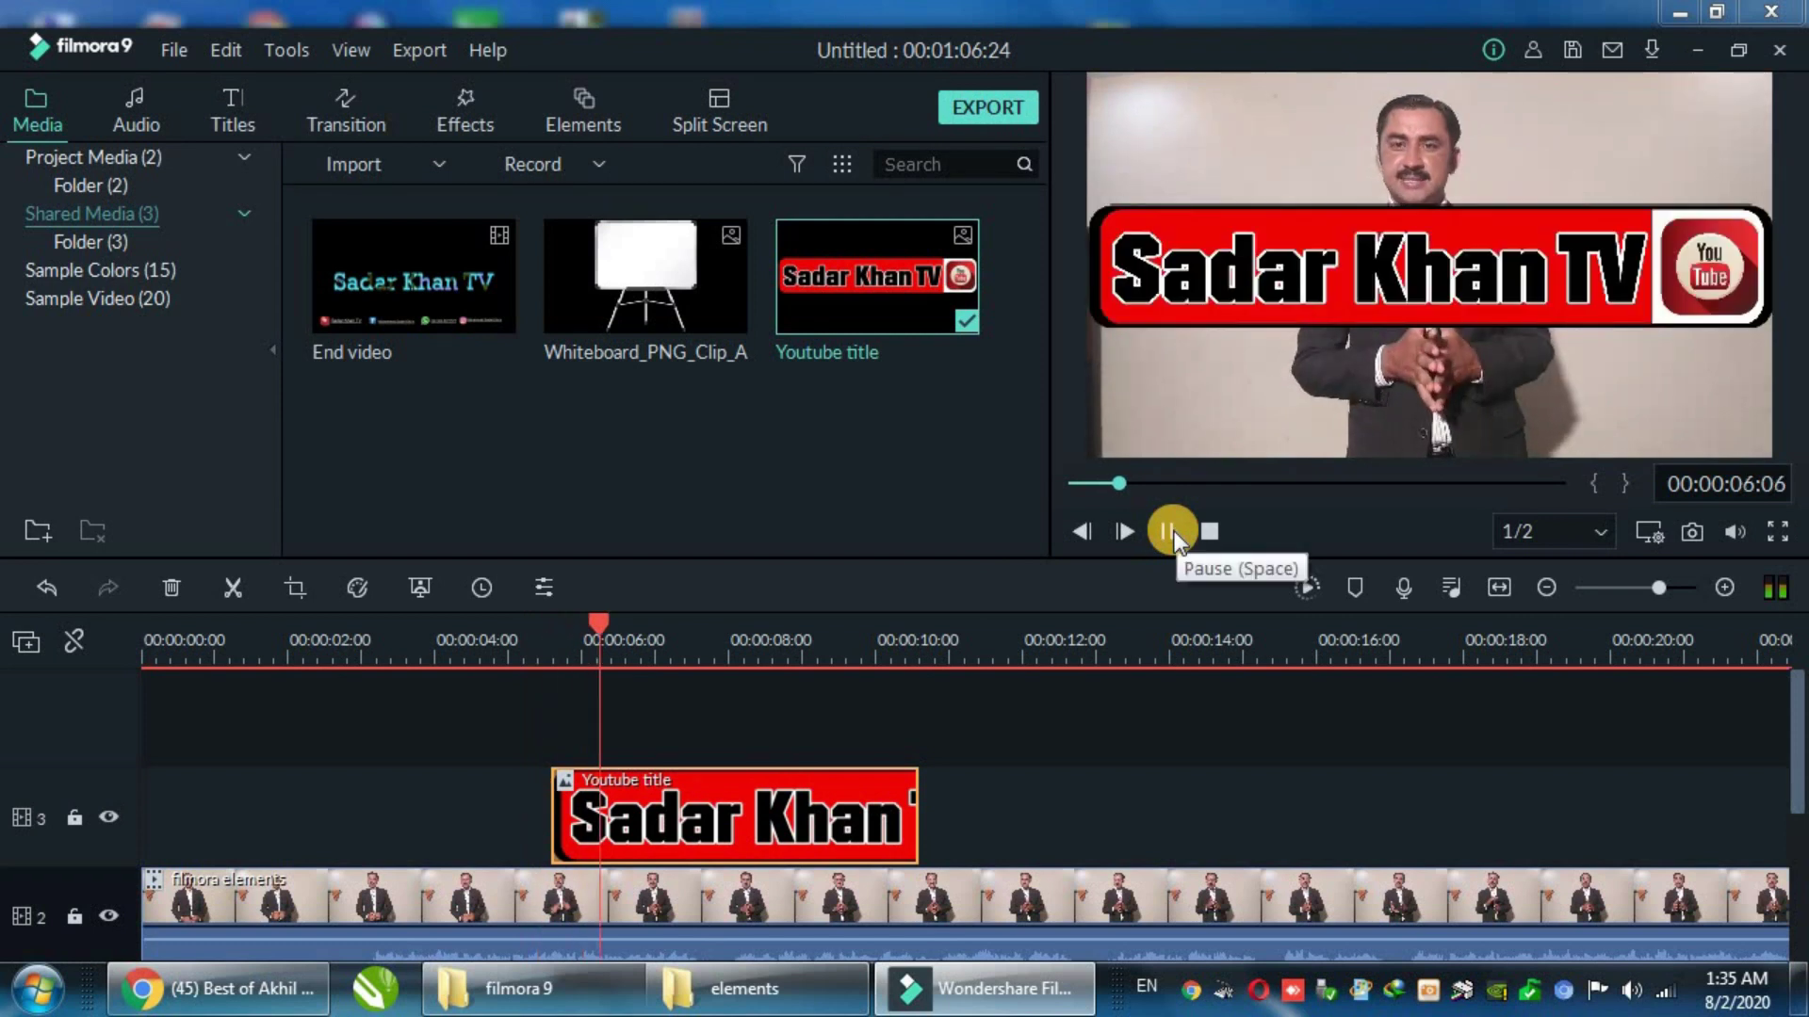
{"action": "left_click", "coordinate": [1170, 531]}
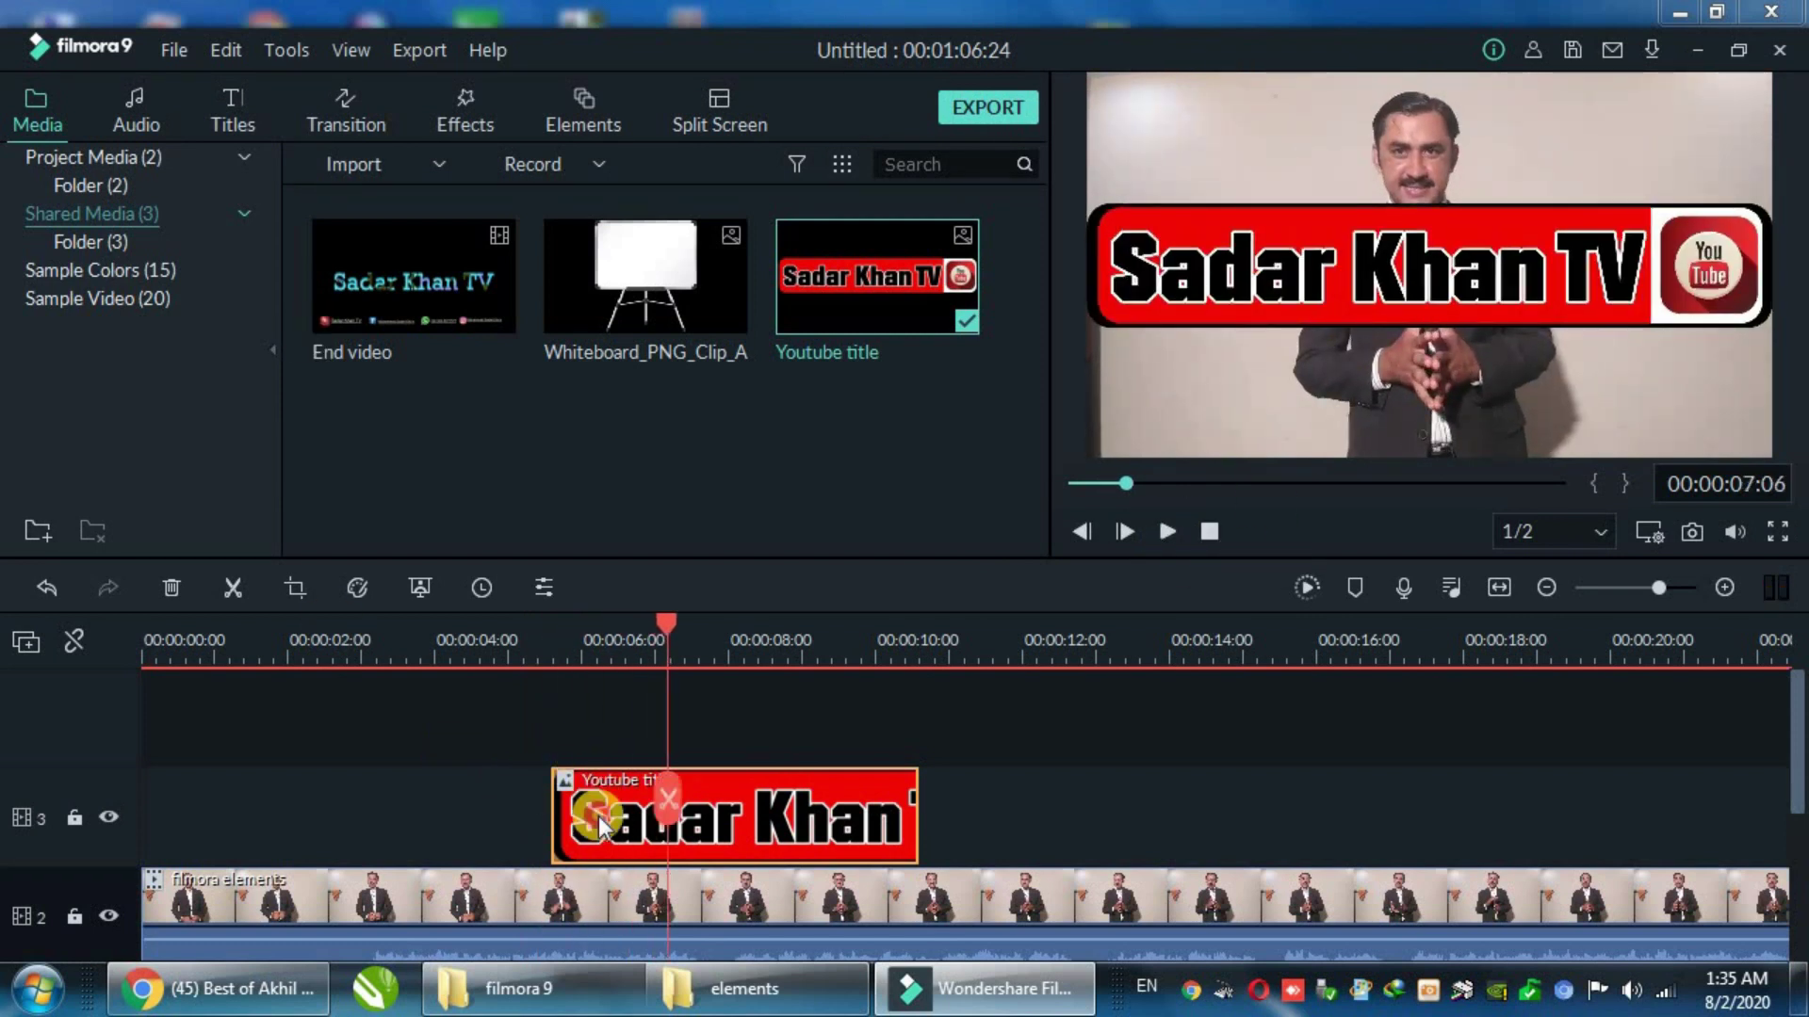
Step: Open the Youtube title image for editing and shrink it proportionally to a little over a third of the frame width
{"action": "double_click", "coordinate": [734, 823]}
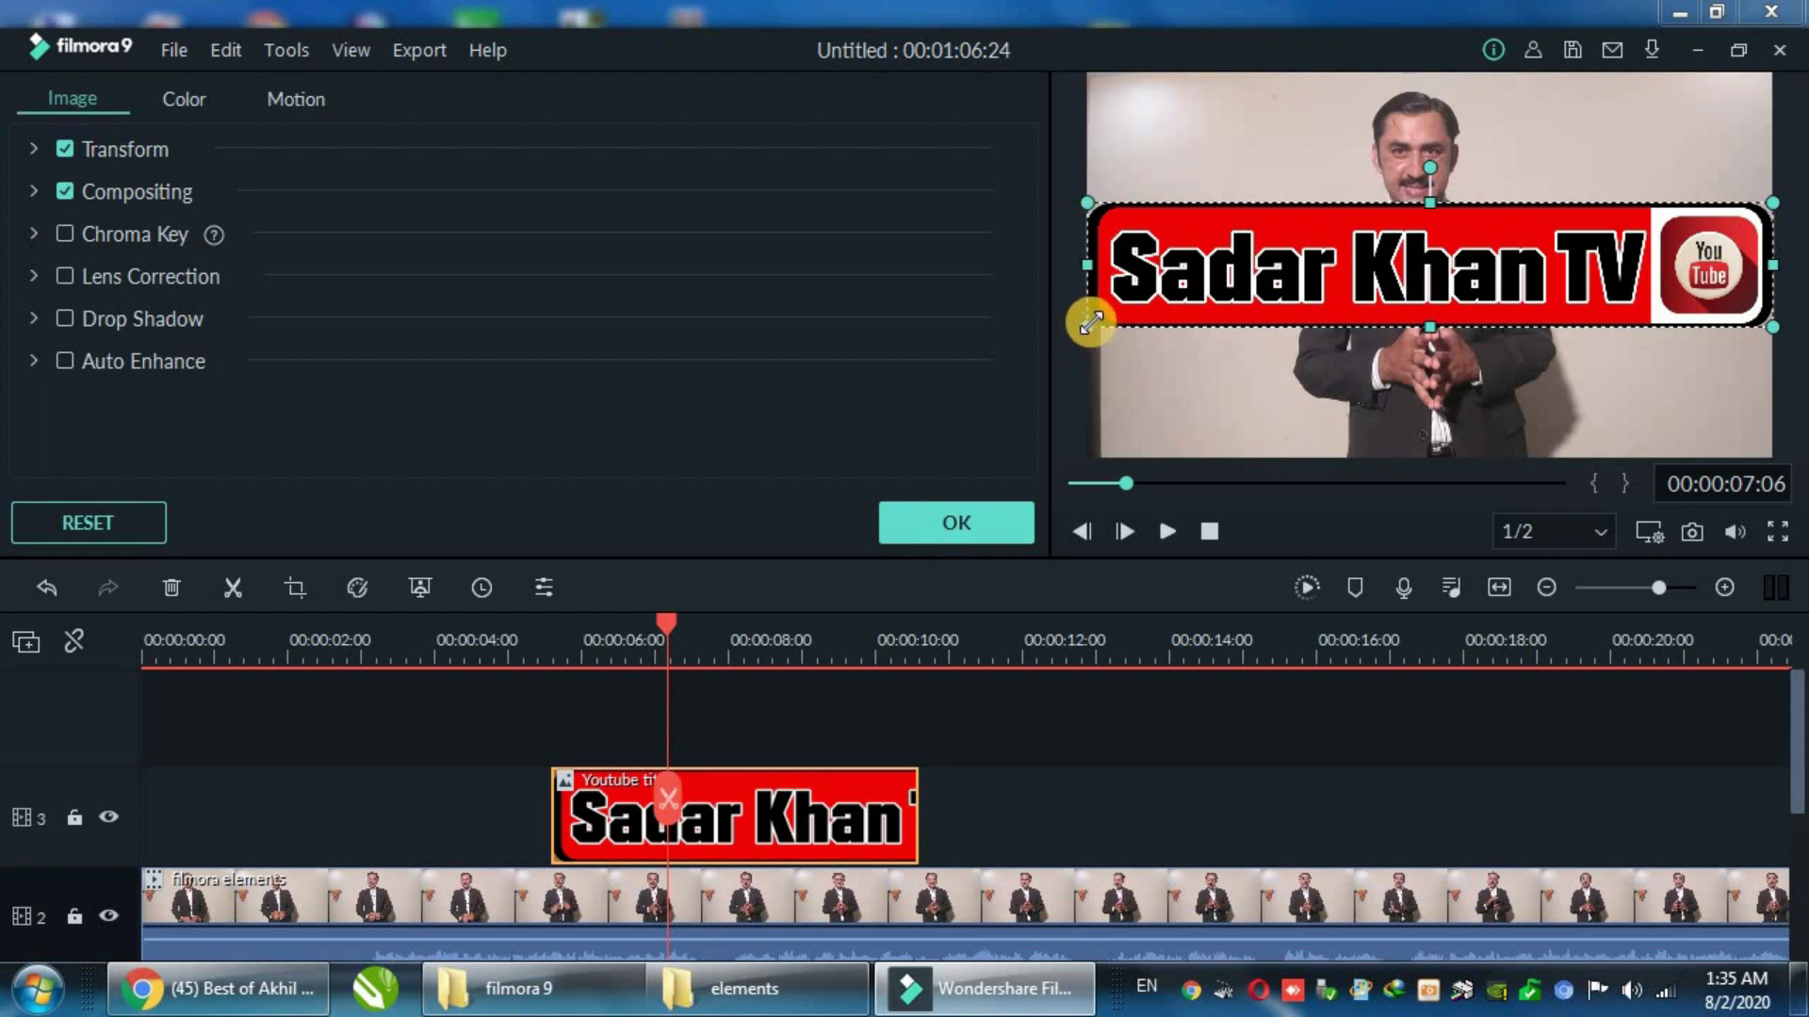
{"action": "left_click_drag", "start_coordinate": [1091, 323], "coordinate": [1564, 256]}
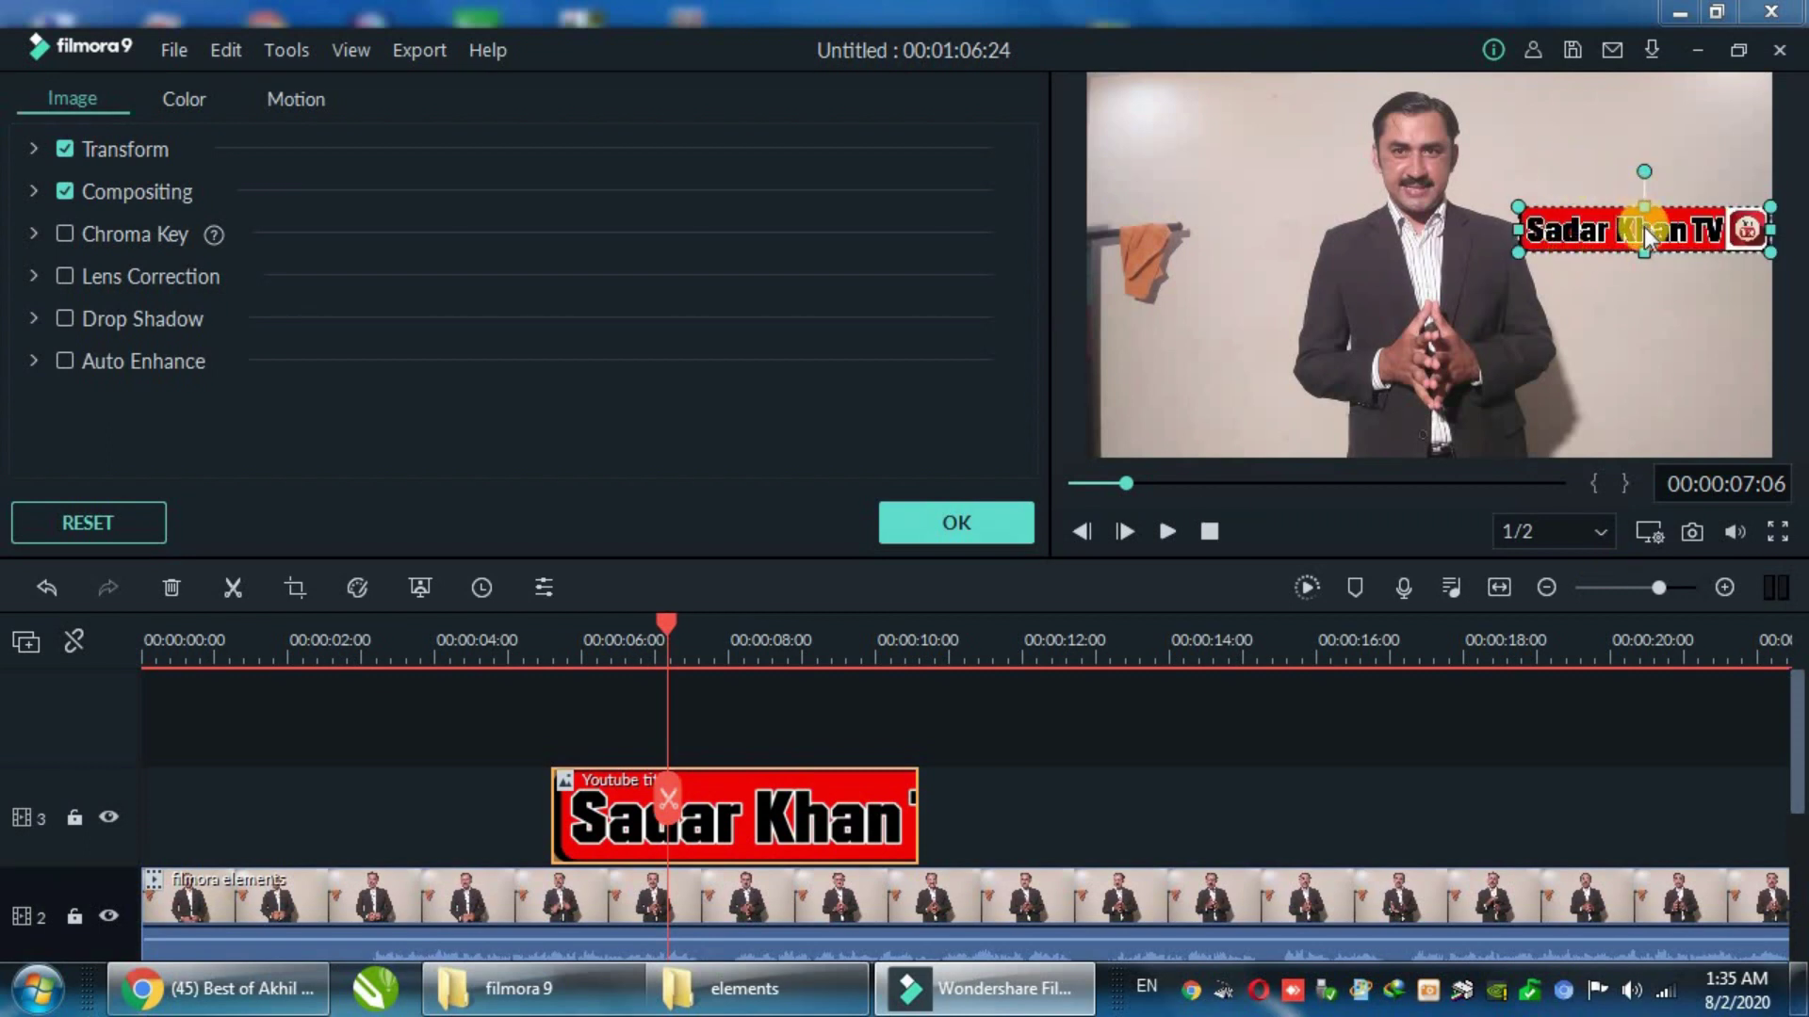
Step: Reposition the shrunken Youtube title overlay at the upper-right edge of the video frame and stretch its height slightly
{"action": "left_click_drag", "start_coordinate": [1643, 228], "coordinate": [1446, 432]}
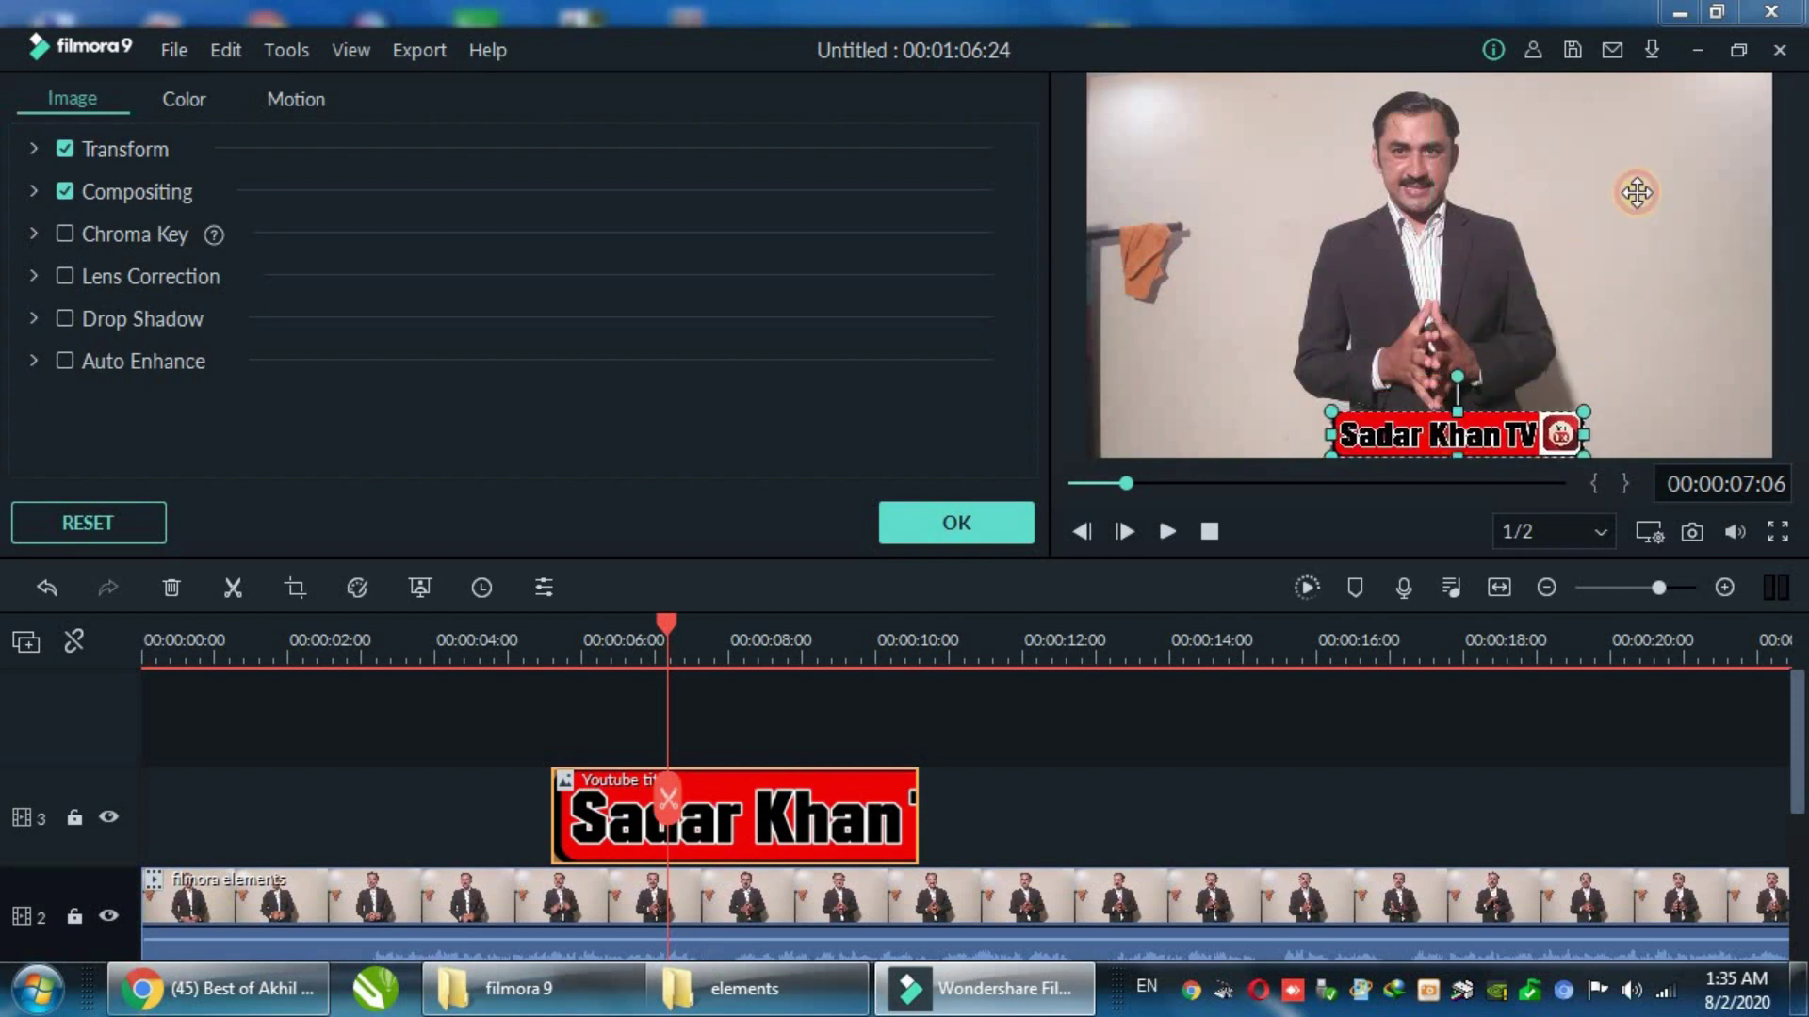
{"action": "key", "text": "ctrl+z"}
{"action": "key", "text": "ctrl+z"}
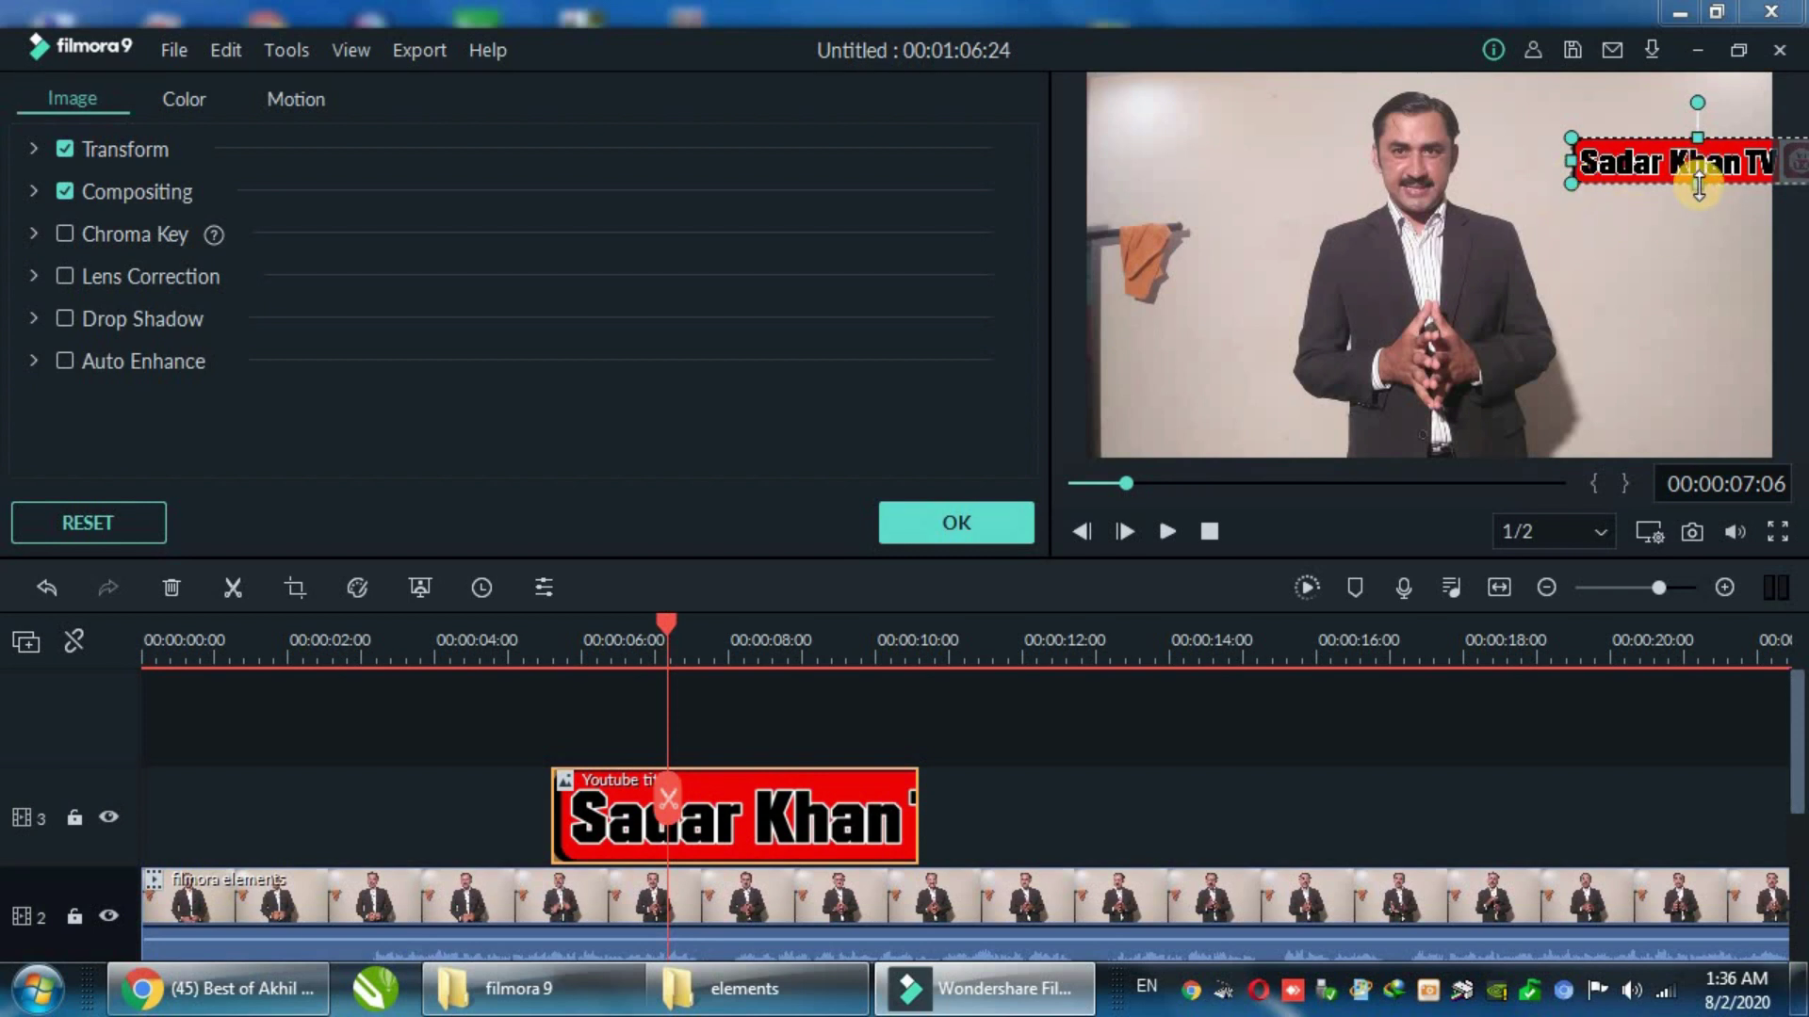
{"action": "mouse_move", "coordinate": [1699, 184]}
{"action": "left_mouse_down"}
{"action": "mouse_move", "coordinate": [1696, 403]}
{"action": "mouse_move", "coordinate": [1681, 206]}
{"action": "mouse_move", "coordinate": [1724, 450]}
{"action": "mouse_move", "coordinate": [1705, 201]}
{"action": "left_mouse_up"}
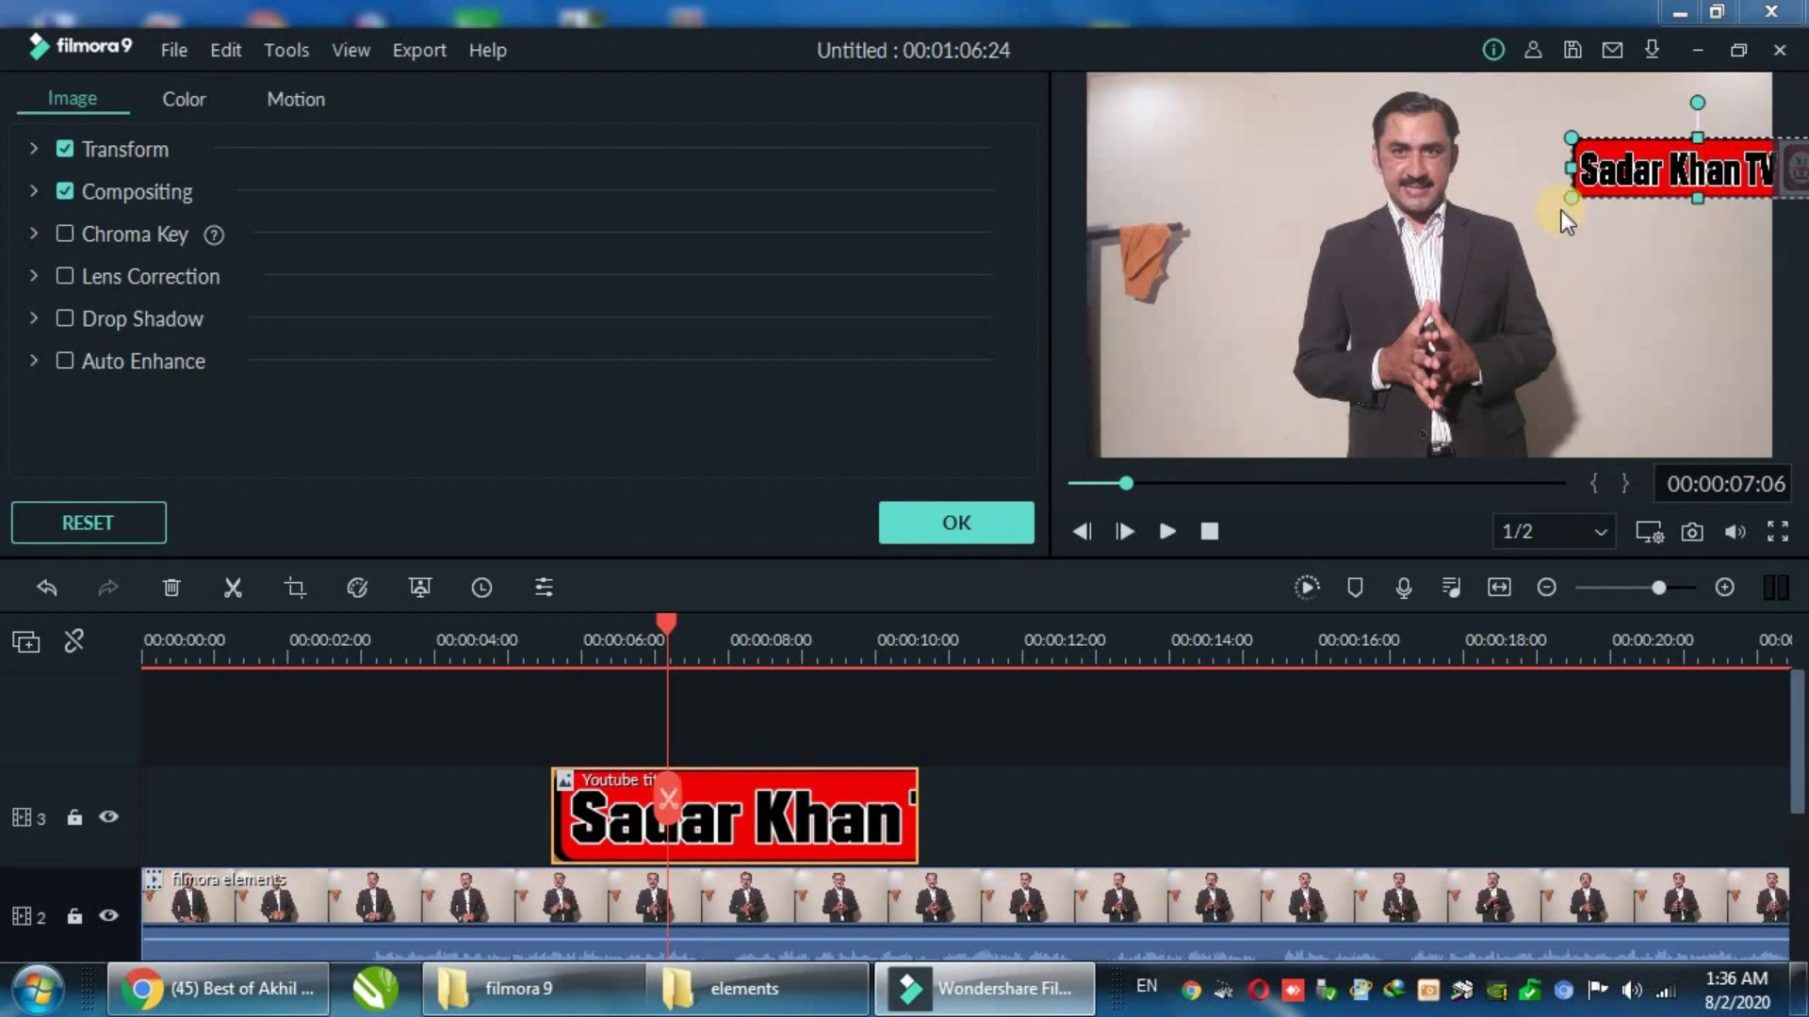
Step: Resize the Youtube title overlay to about 40 percent of the frame width and place it at the video frame's upper-right edge
{"action": "left_click_drag", "start_coordinate": [1568, 200], "coordinate": [1800, 219]}
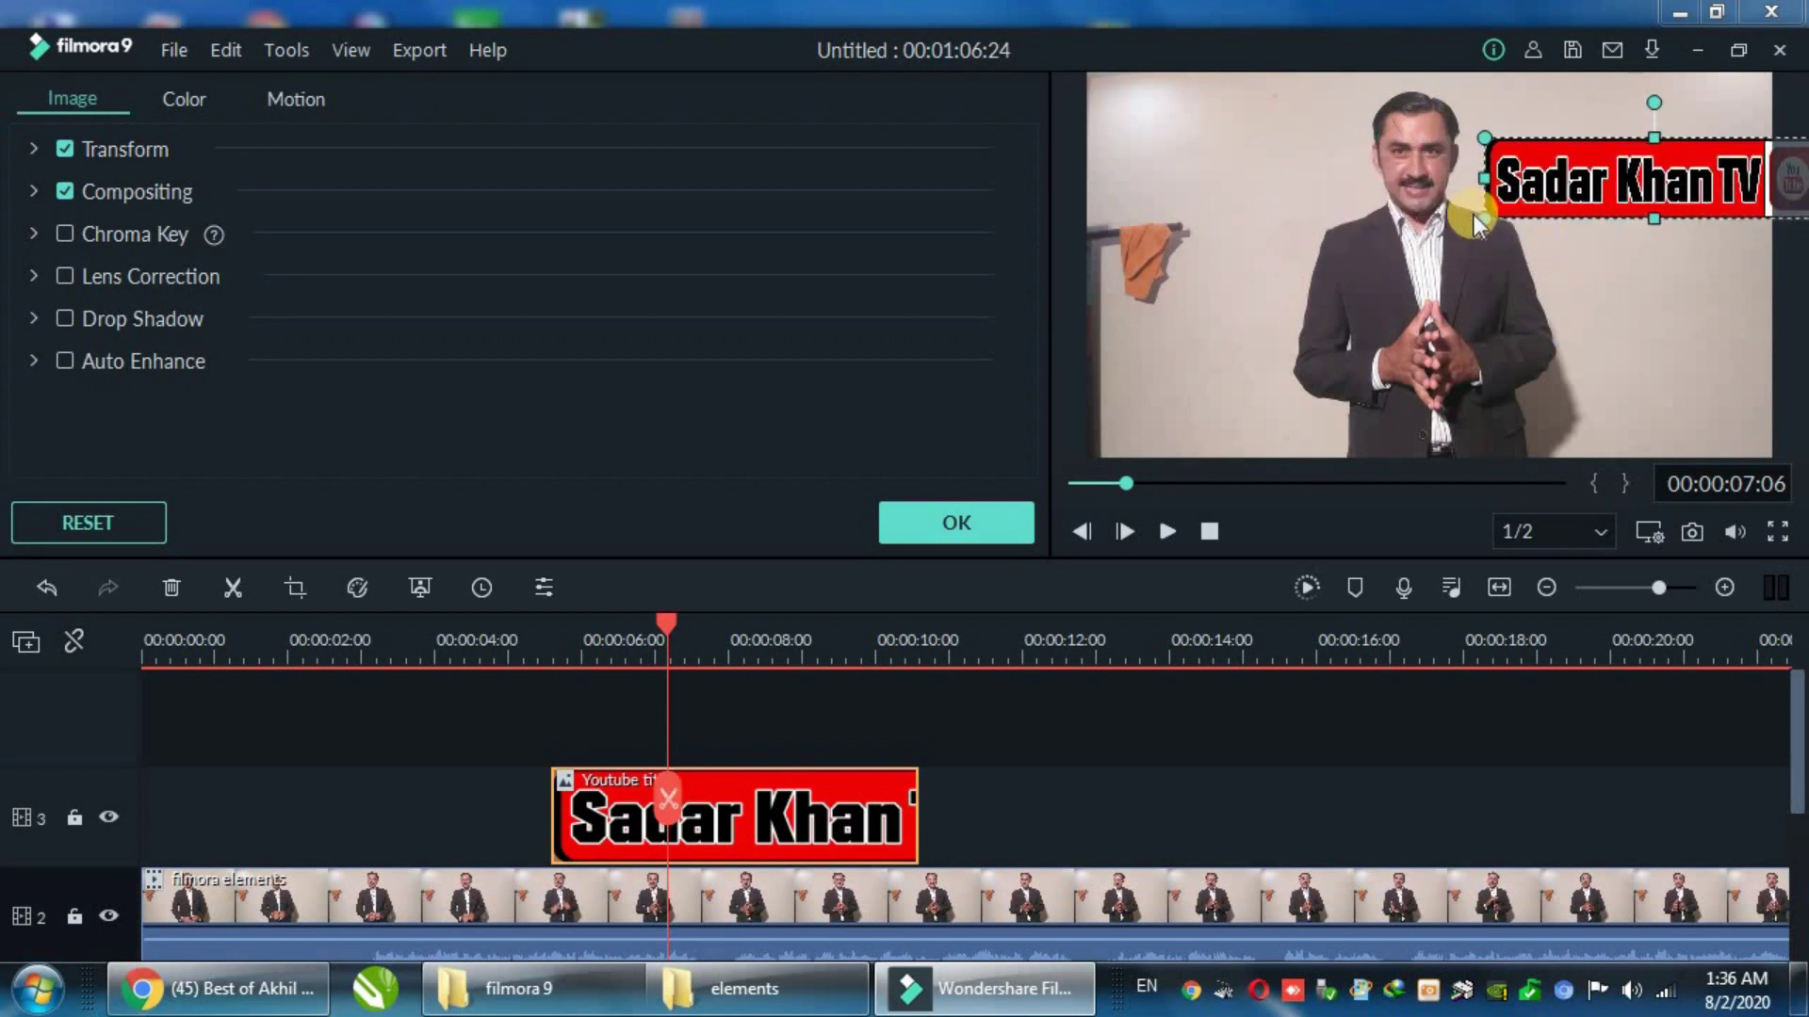
{"action": "left_click_drag", "start_coordinate": [1490, 217], "coordinate": [1550, 184]}
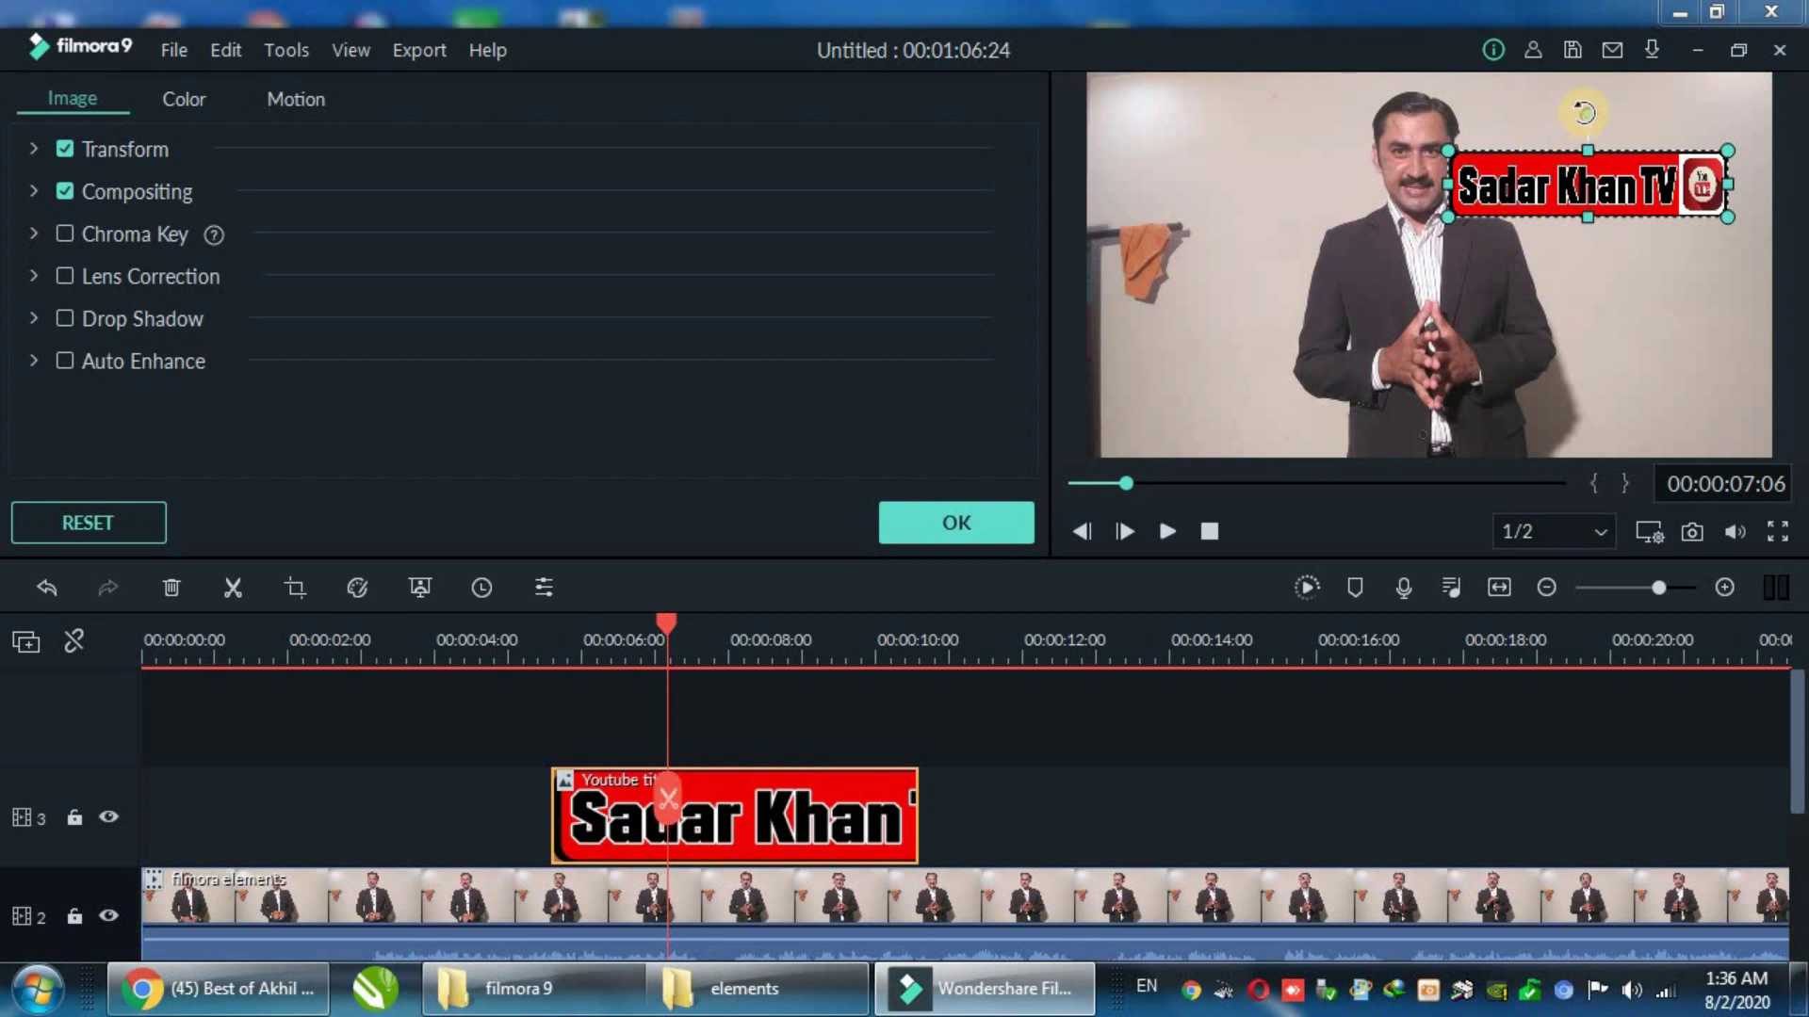
{"action": "left_click_drag", "start_coordinate": [1590, 221], "coordinate": [1588, 333]}
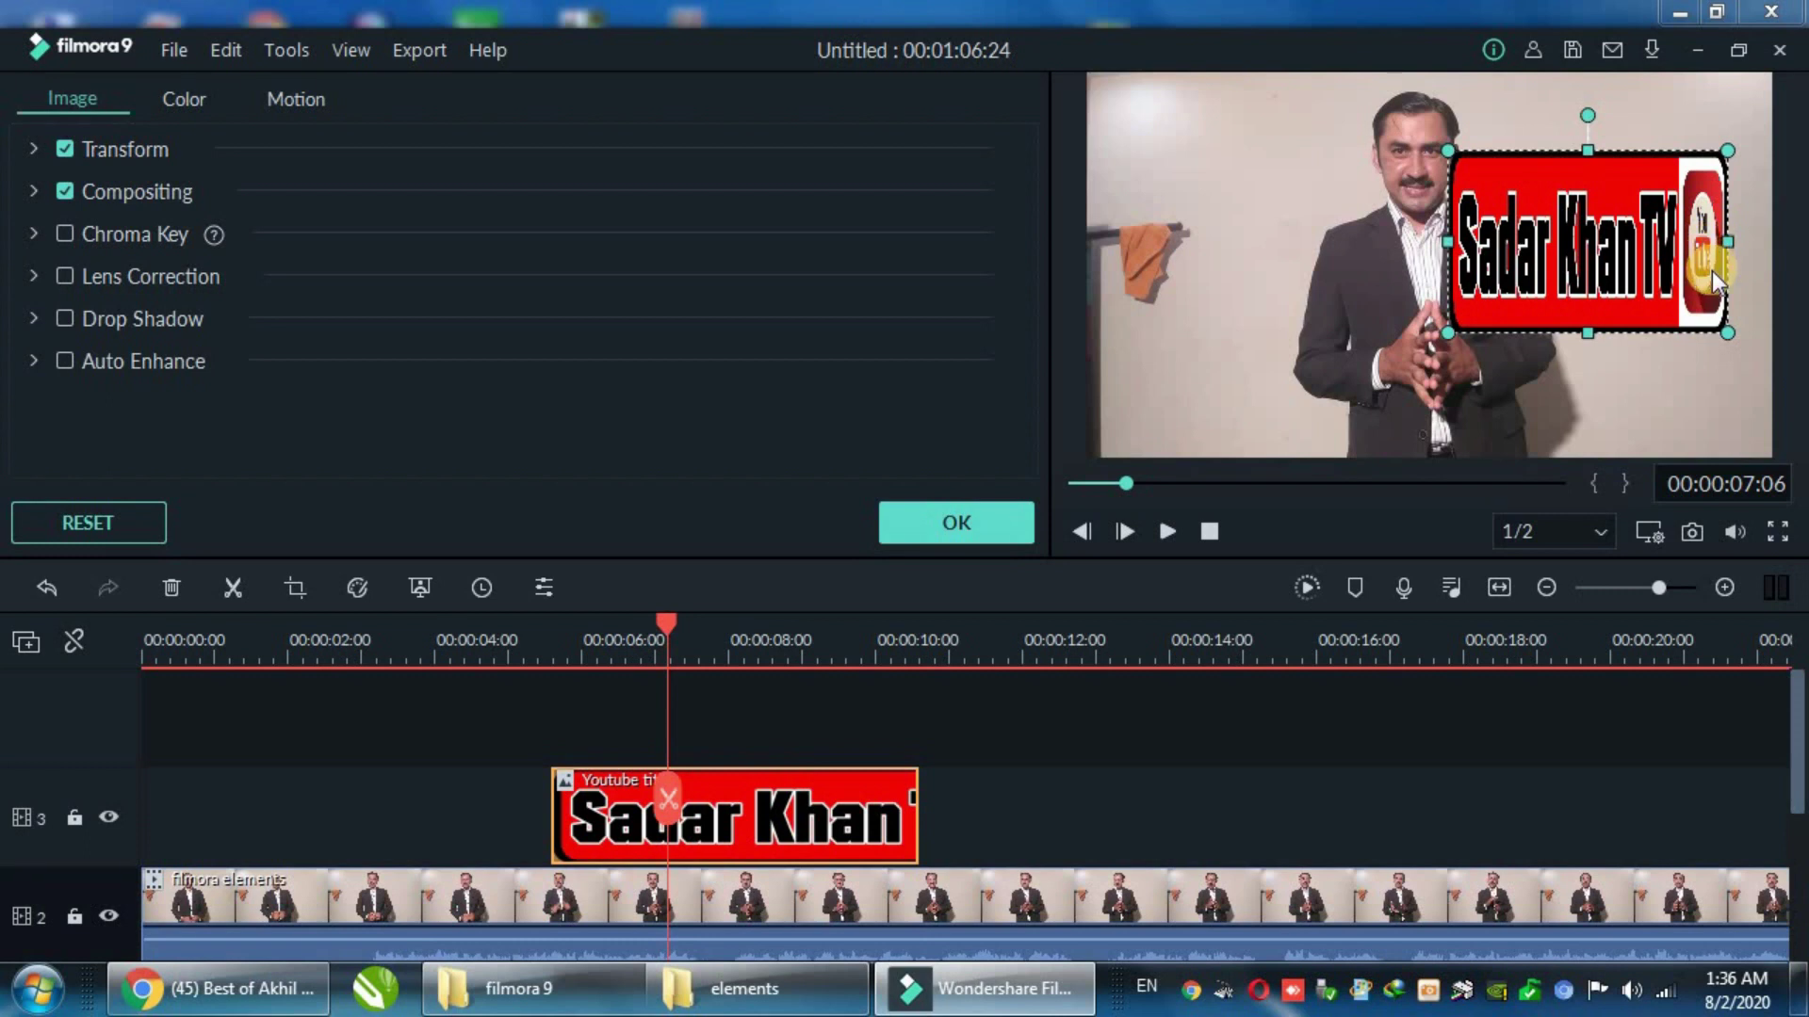
{"action": "key", "text": "ctrl+z"}
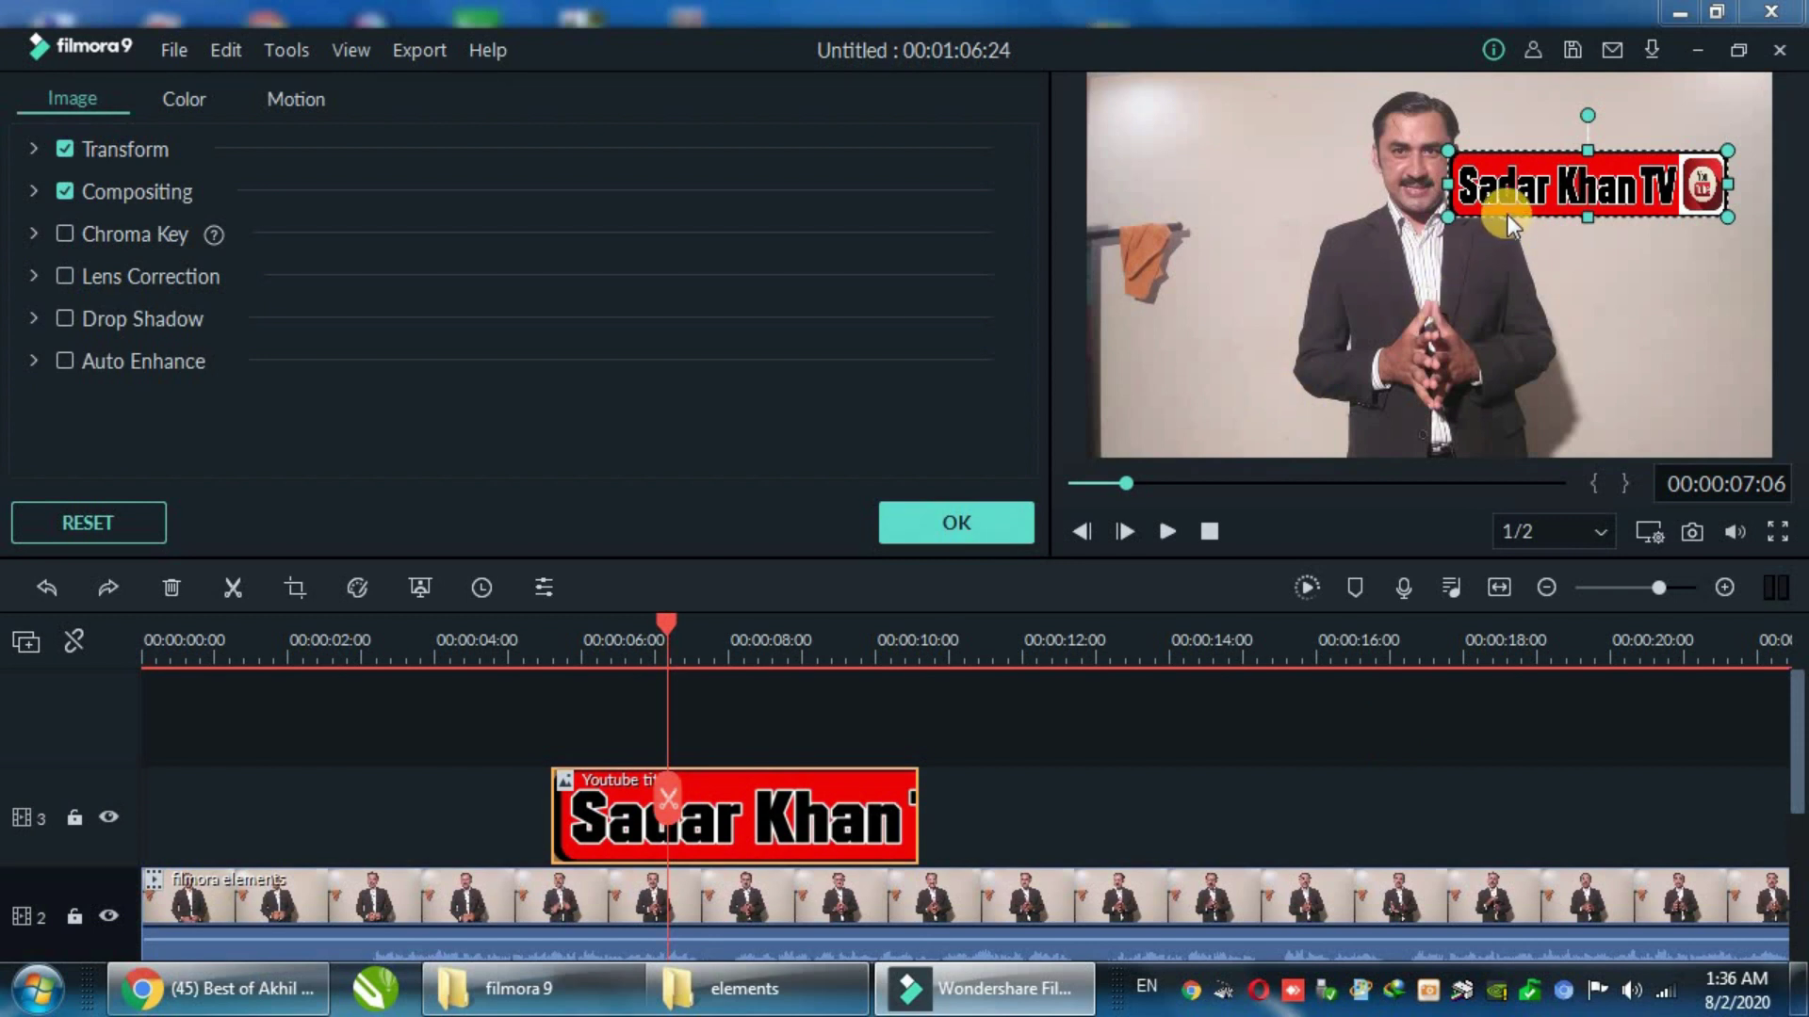
{"action": "left_click_drag", "start_coordinate": [1543, 168], "coordinate": [1582, 175]}
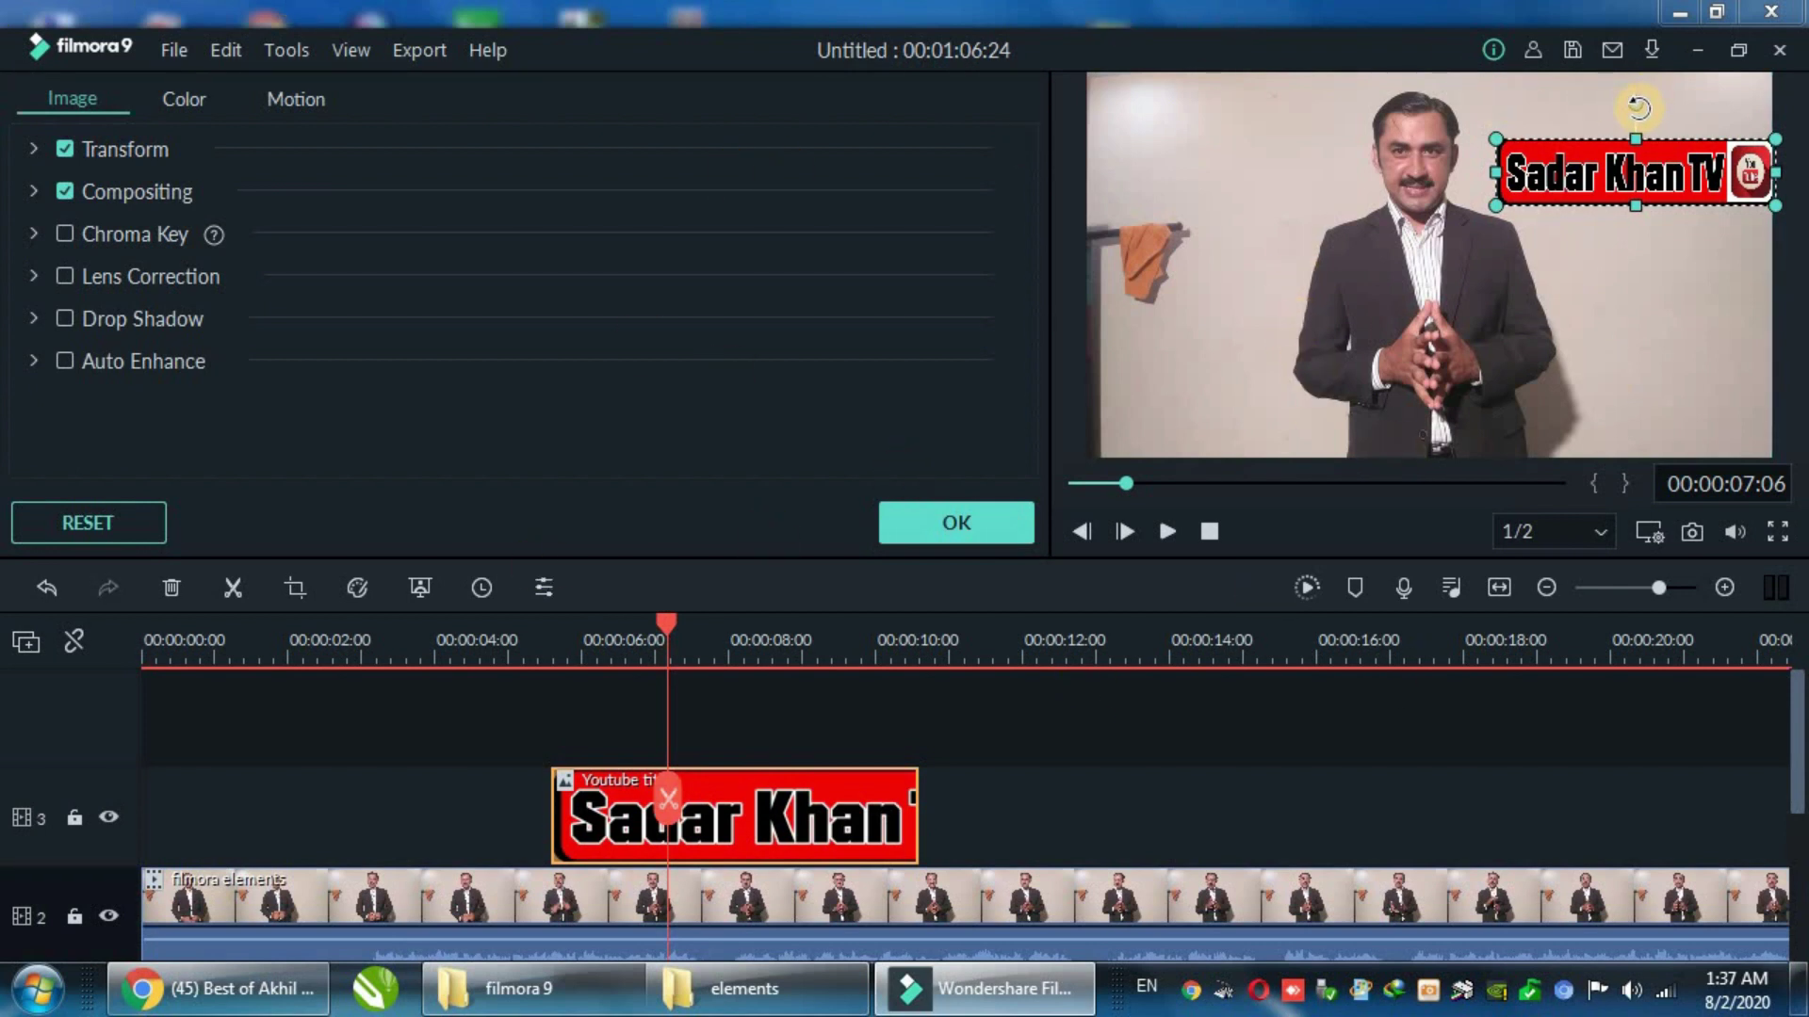
Step: Tilt the Youtube title overlay about 10 degrees clockwise and move it slightly lower in the video frame
{"action": "mouse_move", "coordinate": [1639, 105]}
{"action": "left_mouse_down"}
{"action": "mouse_move", "coordinate": [1727, 270]}
{"action": "mouse_move", "coordinate": [1492, 386]}
{"action": "mouse_move", "coordinate": [1397, 158]}
{"action": "mouse_move", "coordinate": [1693, 69]}
{"action": "mouse_move", "coordinate": [1755, 399]}
{"action": "mouse_move", "coordinate": [1488, 217]}
{"action": "mouse_move", "coordinate": [1783, 199]}
{"action": "mouse_move", "coordinate": [1621, 378]}
{"action": "mouse_move", "coordinate": [1507, 122]}
{"action": "mouse_move", "coordinate": [1647, 48]}
{"action": "mouse_move", "coordinate": [1759, 283]}
{"action": "mouse_move", "coordinate": [1615, 372]}
{"action": "mouse_move", "coordinate": [1469, 175]}
{"action": "mouse_move", "coordinate": [1727, 21]}
{"action": "mouse_move", "coordinate": [1761, 302]}
{"action": "mouse_move", "coordinate": [1408, 153]}
{"action": "mouse_move", "coordinate": [1771, 193]}
{"action": "mouse_move", "coordinate": [1413, 395]}
{"action": "mouse_move", "coordinate": [1424, 122]}
{"action": "mouse_move", "coordinate": [1433, 320]}
{"action": "mouse_move", "coordinate": [1628, 32]}
{"action": "mouse_move", "coordinate": [1475, 367]}
{"action": "mouse_move", "coordinate": [1581, 45]}
{"action": "mouse_move", "coordinate": [1514, 405]}
{"action": "mouse_move", "coordinate": [1546, 23]}
{"action": "mouse_move", "coordinate": [1649, 429]}
{"action": "mouse_move", "coordinate": [1434, 303]}
{"action": "mouse_move", "coordinate": [1453, 260]}
{"action": "mouse_move", "coordinate": [1478, 362]}
{"action": "mouse_move", "coordinate": [1752, 334]}
{"action": "mouse_move", "coordinate": [1591, 19]}
{"action": "mouse_move", "coordinate": [1395, 323]}
{"action": "mouse_move", "coordinate": [1725, 100]}
{"action": "mouse_move", "coordinate": [1692, 49]}
{"action": "mouse_move", "coordinate": [1656, 93]}
{"action": "left_mouse_up"}
{"action": "left_click", "coordinate": [1624, 189]}
{"action": "left_click_drag", "start_coordinate": [1617, 167], "coordinate": [1609, 237]}
{"action": "left_click", "coordinate": [1647, 172]}
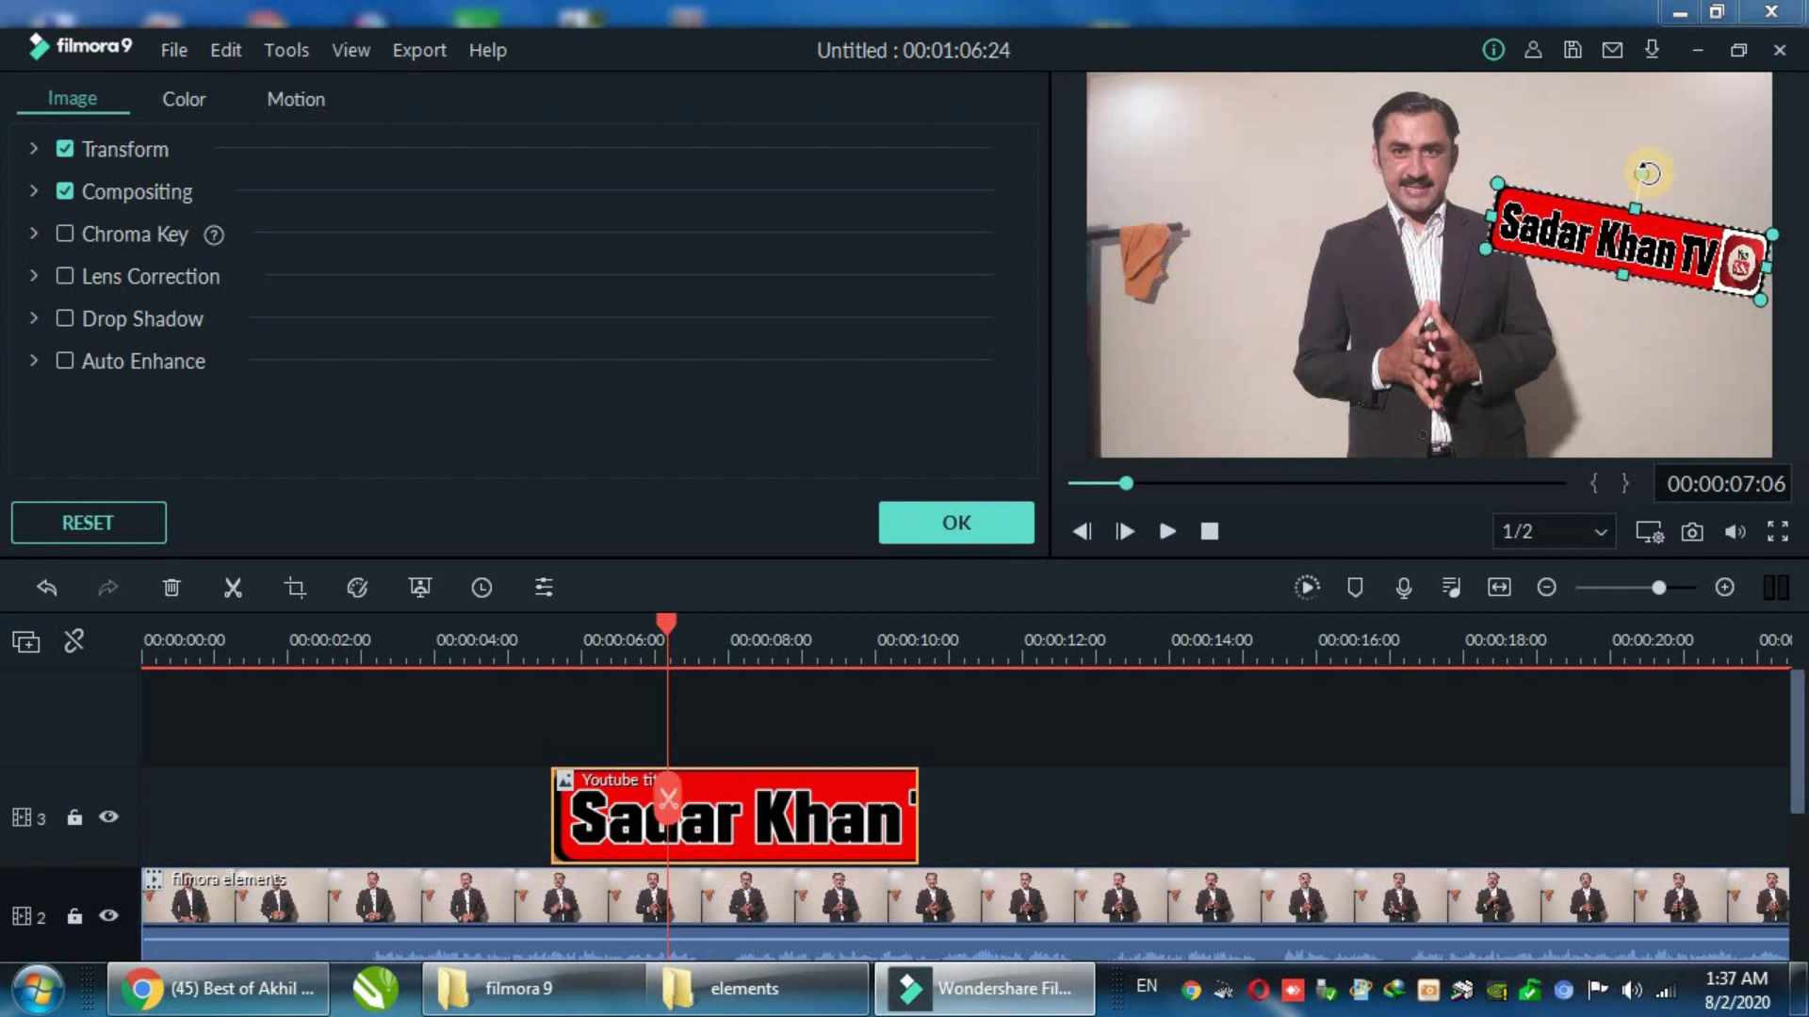
{"action": "left_click", "coordinate": [1614, 274]}
{"action": "left_click", "coordinate": [1534, 215]}
{"action": "left_click", "coordinate": [1487, 240]}
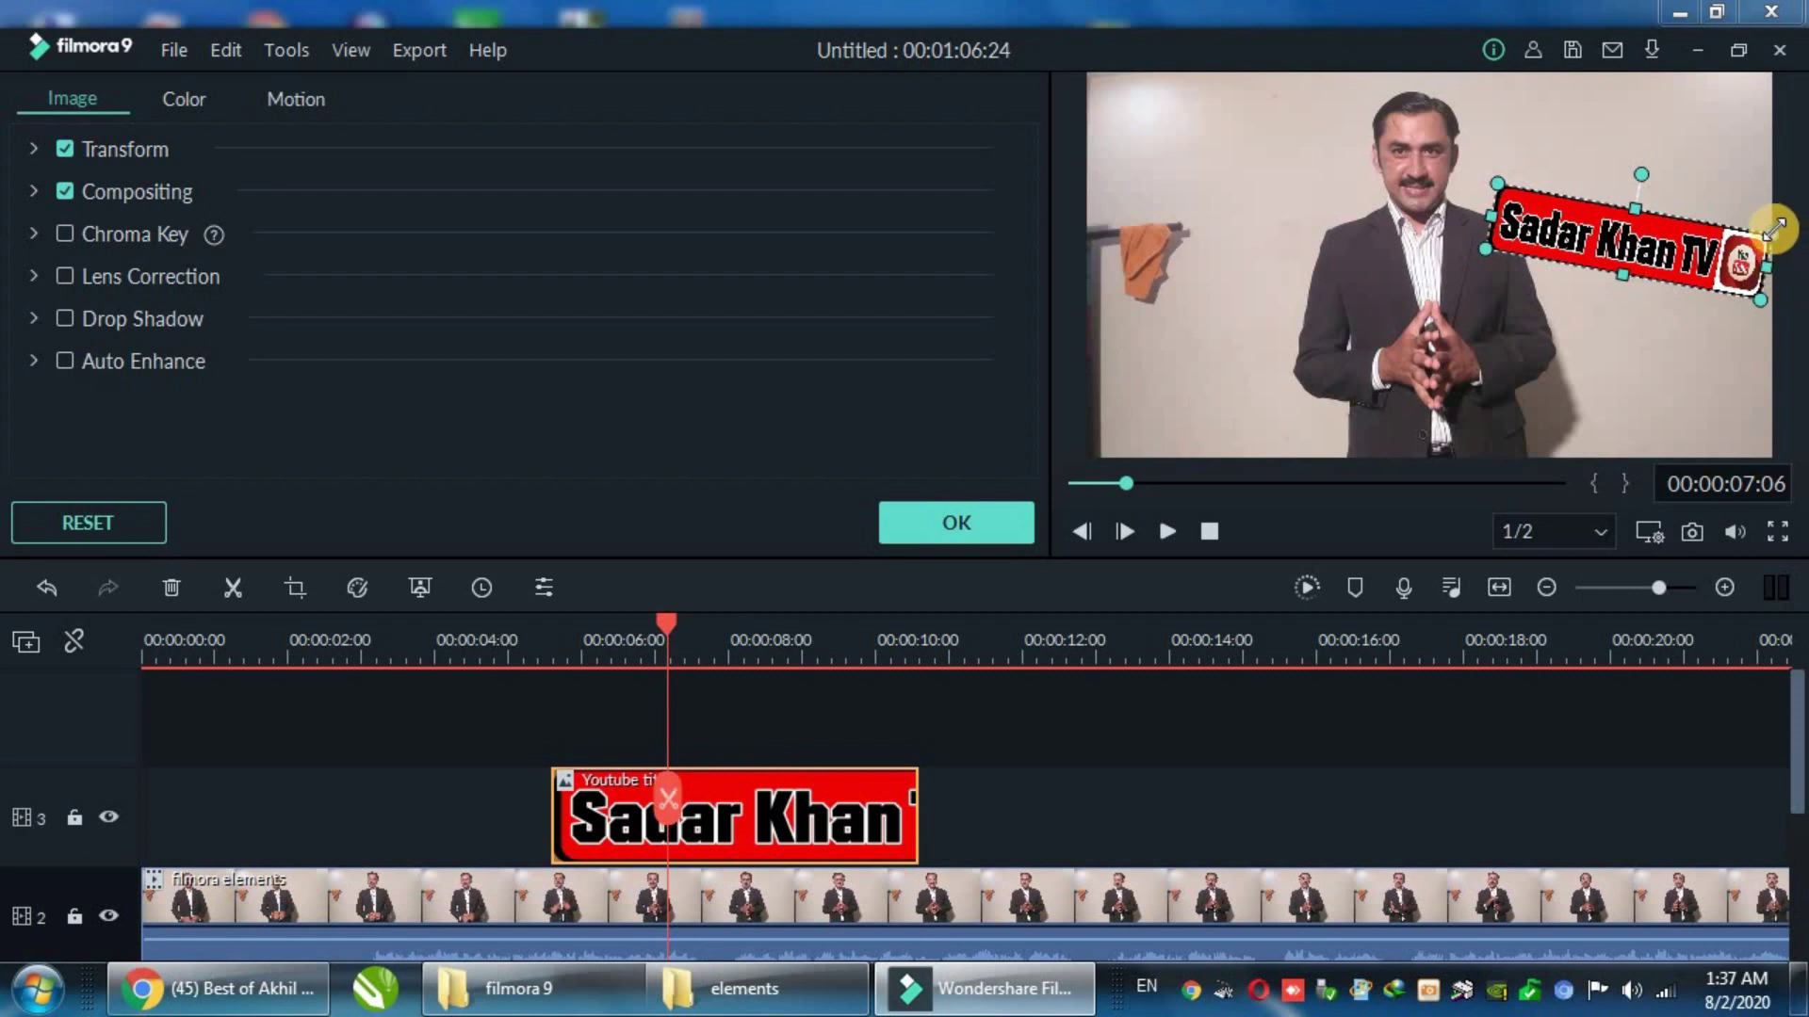
Step: Try enlarging the tilted title overlay, undo the enlargement, and rotate the overlay back to horizontal
{"action": "left_click_drag", "start_coordinate": [1489, 217], "coordinate": [1204, 246]}
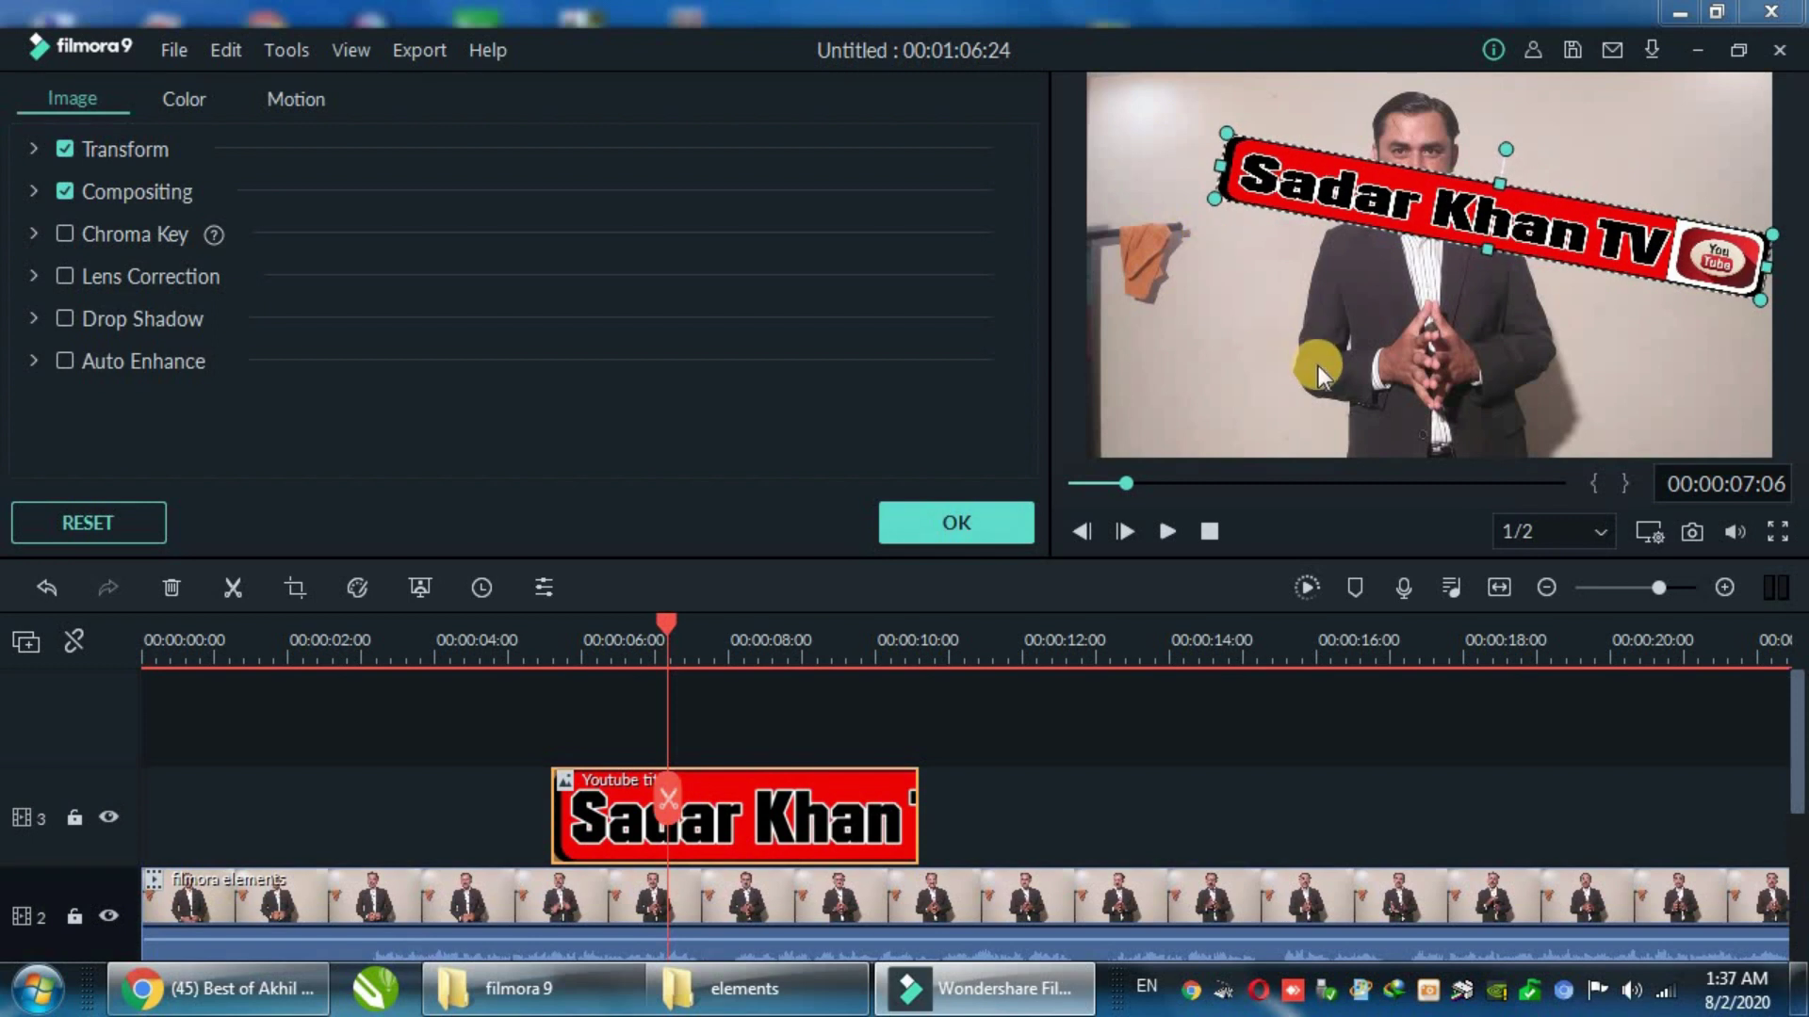
{"action": "key", "text": "ctrl+z"}
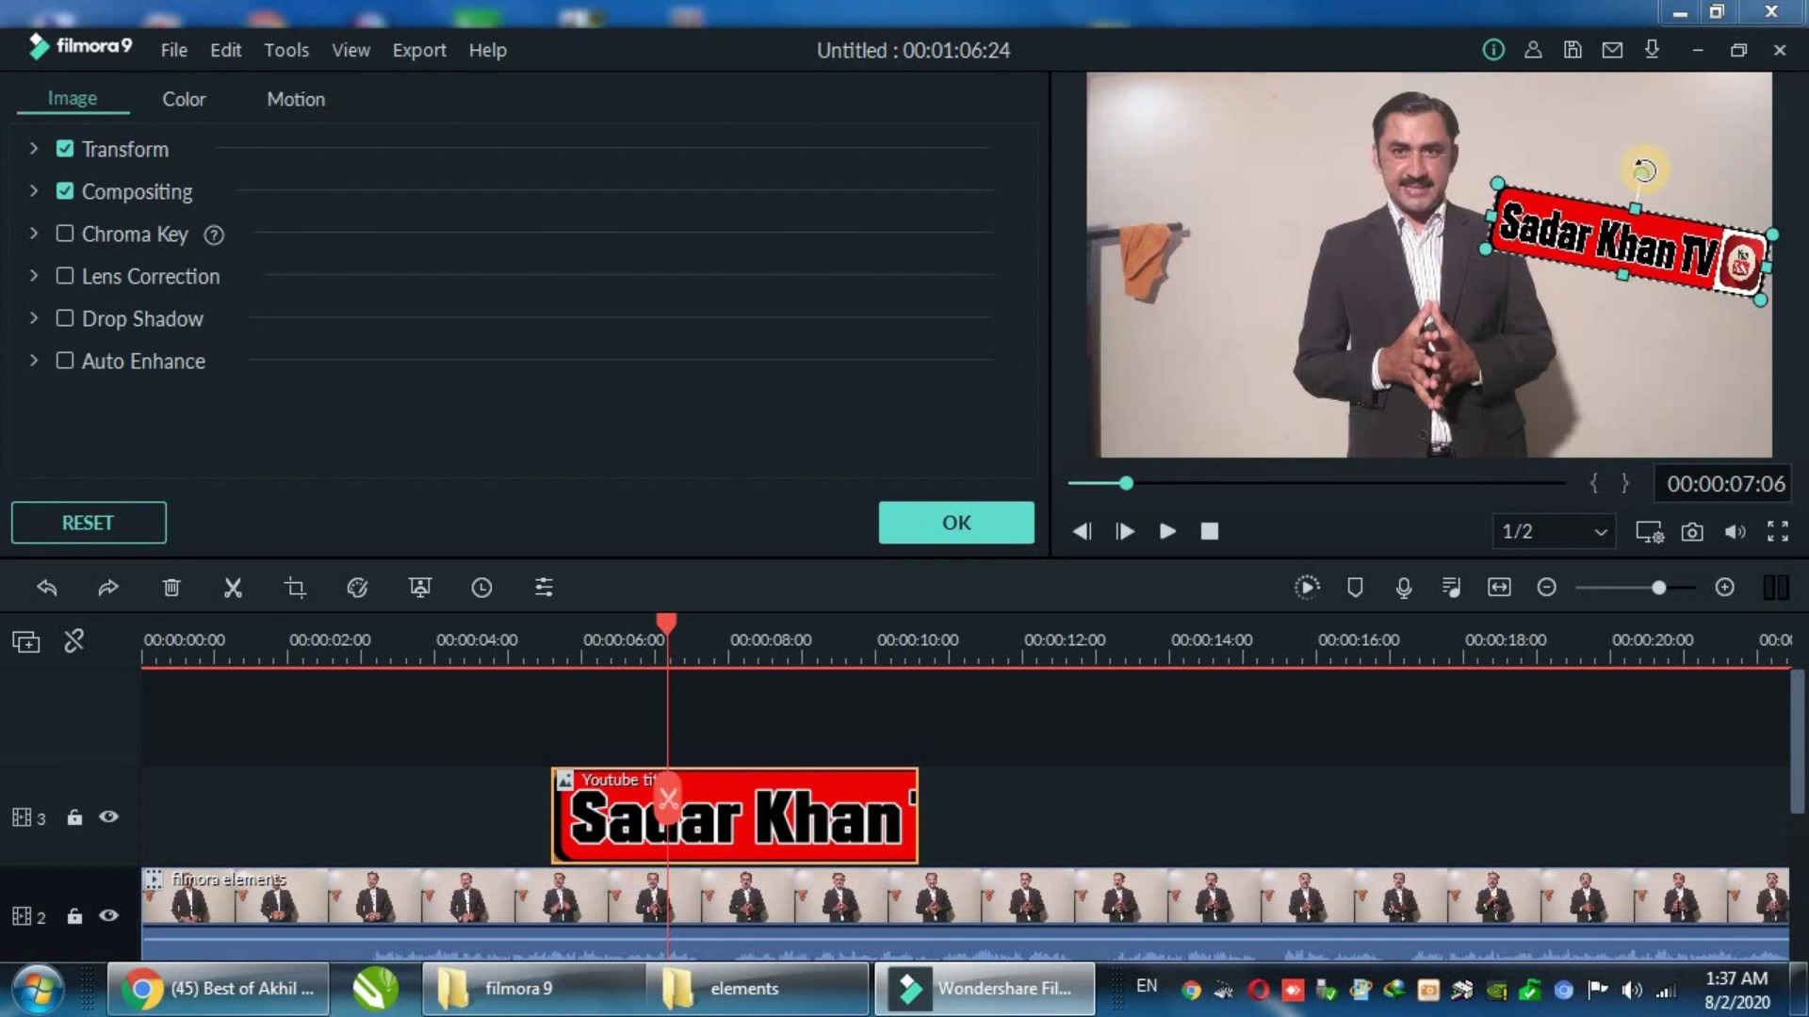
{"action": "mouse_move", "coordinate": [1644, 171]}
{"action": "left_mouse_down"}
{"action": "mouse_move", "coordinate": [1620, 141]}
{"action": "mouse_move", "coordinate": [1628, 163]}
{"action": "left_mouse_up"}
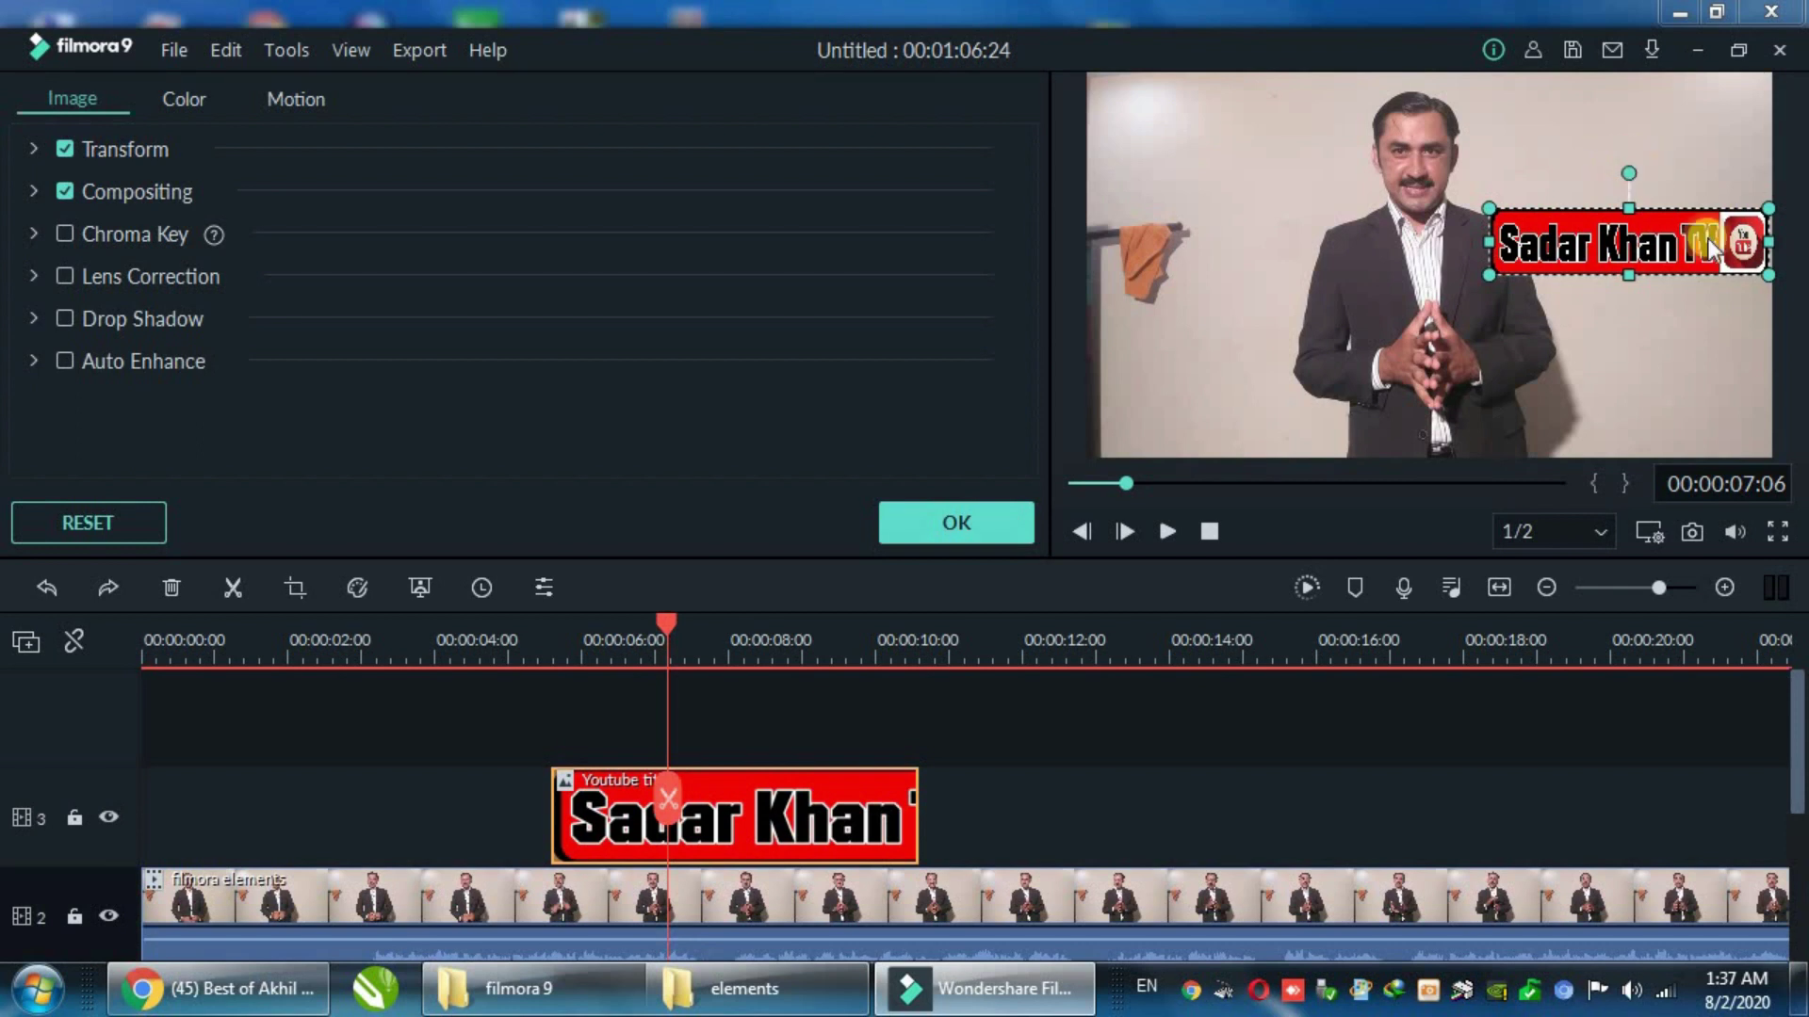
Step: Move the Youtube title overlay to the bottom centre of the video frame, apply the edit, and preview the playback
{"action": "left_click", "coordinate": [1635, 233]}
{"action": "mouse_move", "coordinate": [1635, 234]}
{"action": "left_mouse_down"}
{"action": "mouse_move", "coordinate": [1654, 213]}
{"action": "mouse_move", "coordinate": [1612, 218]}
{"action": "left_mouse_up"}
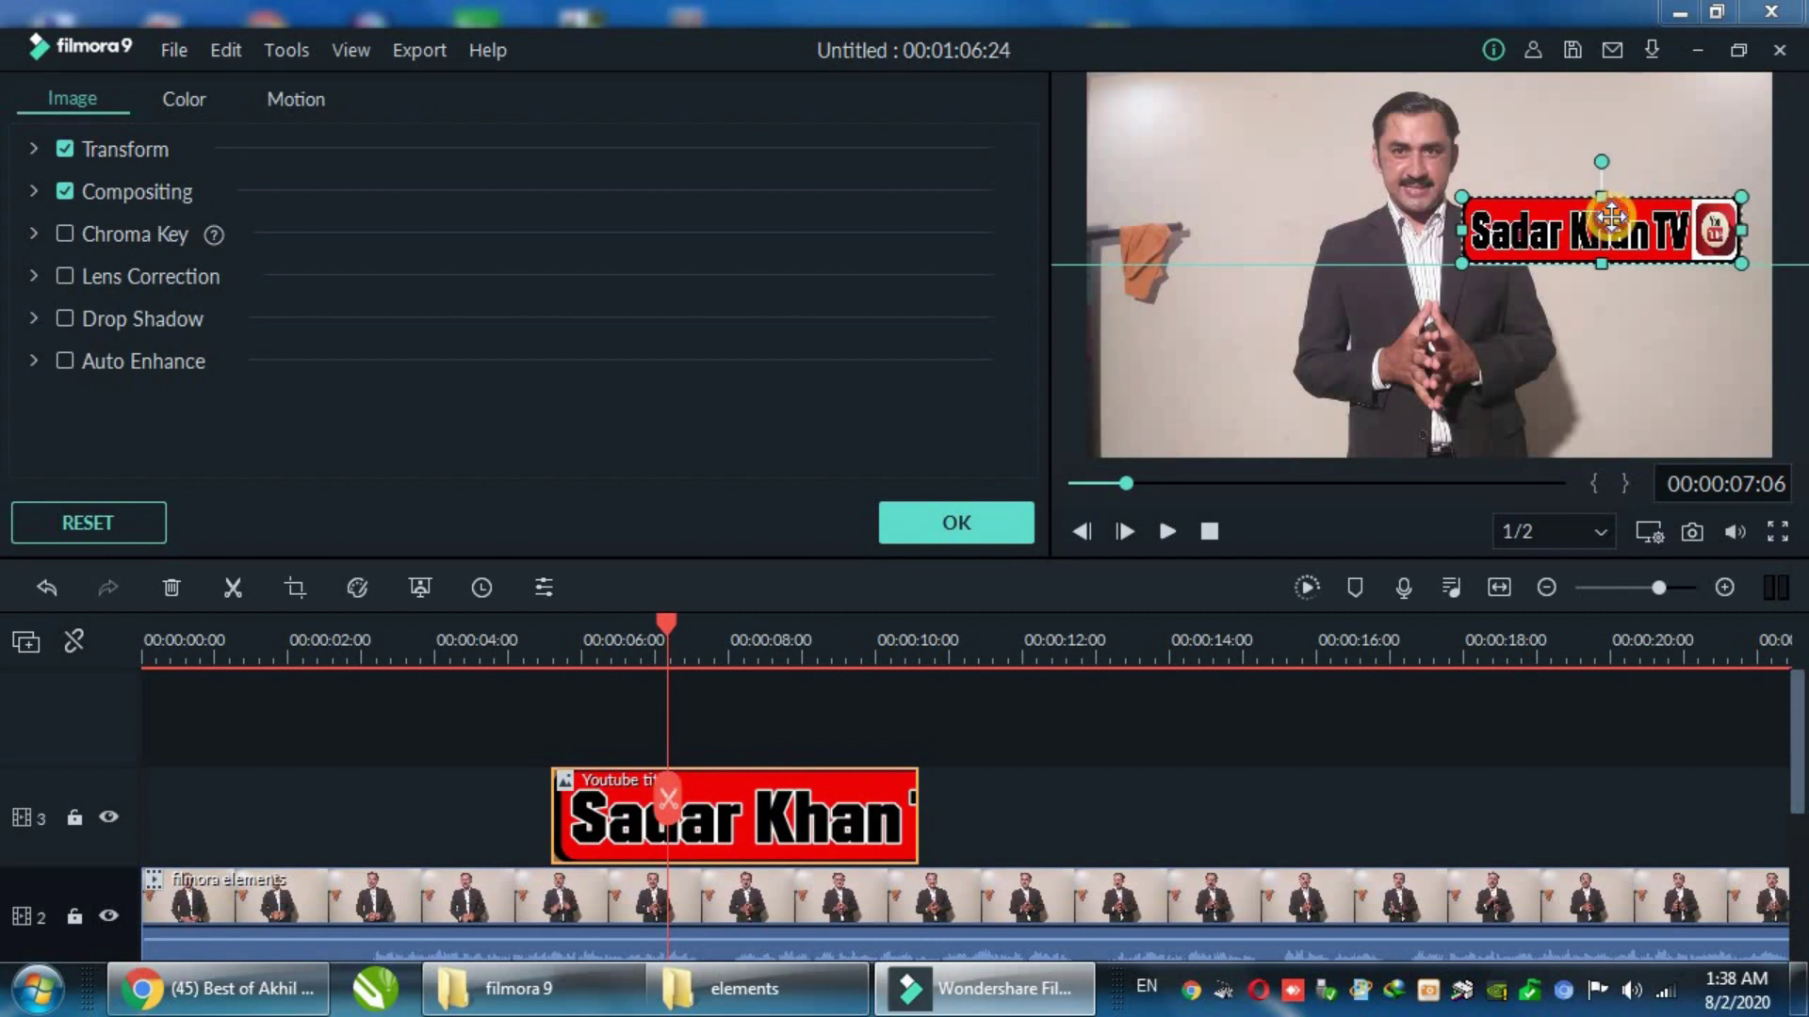
{"action": "left_click_drag", "start_coordinate": [1610, 217], "coordinate": [1353, 471]}
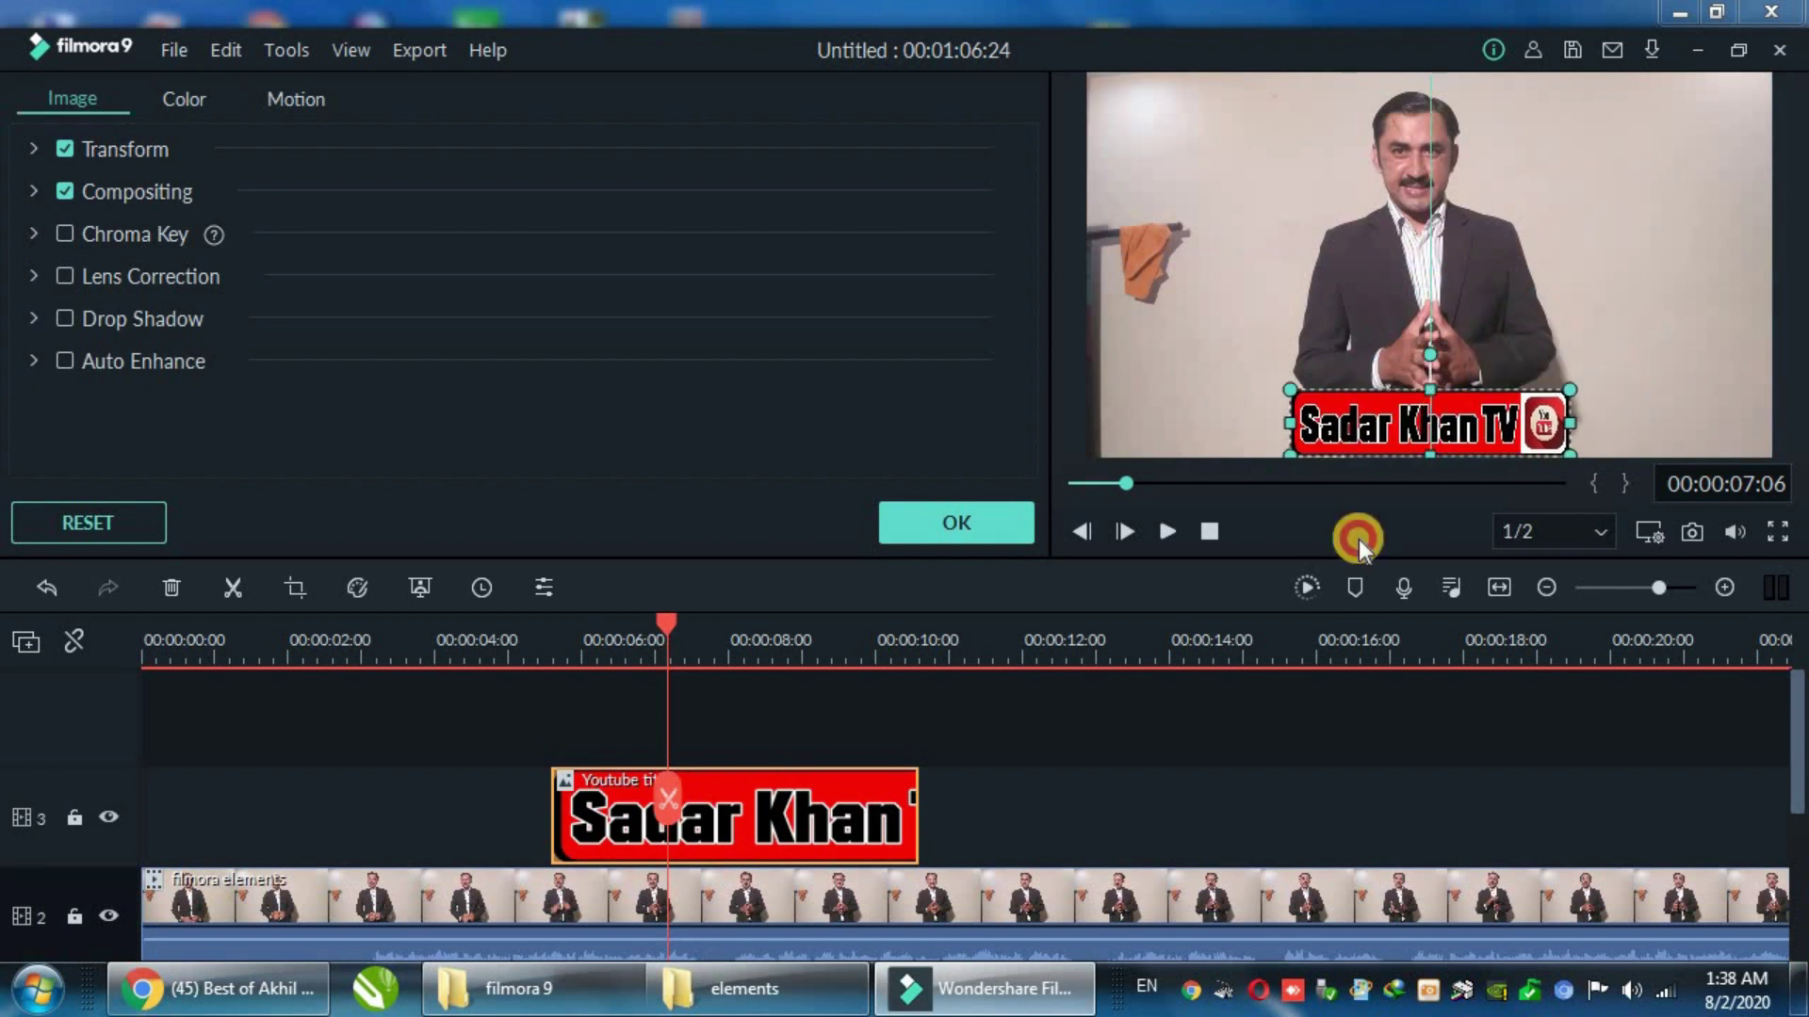
{"action": "left_click", "coordinate": [963, 518]}
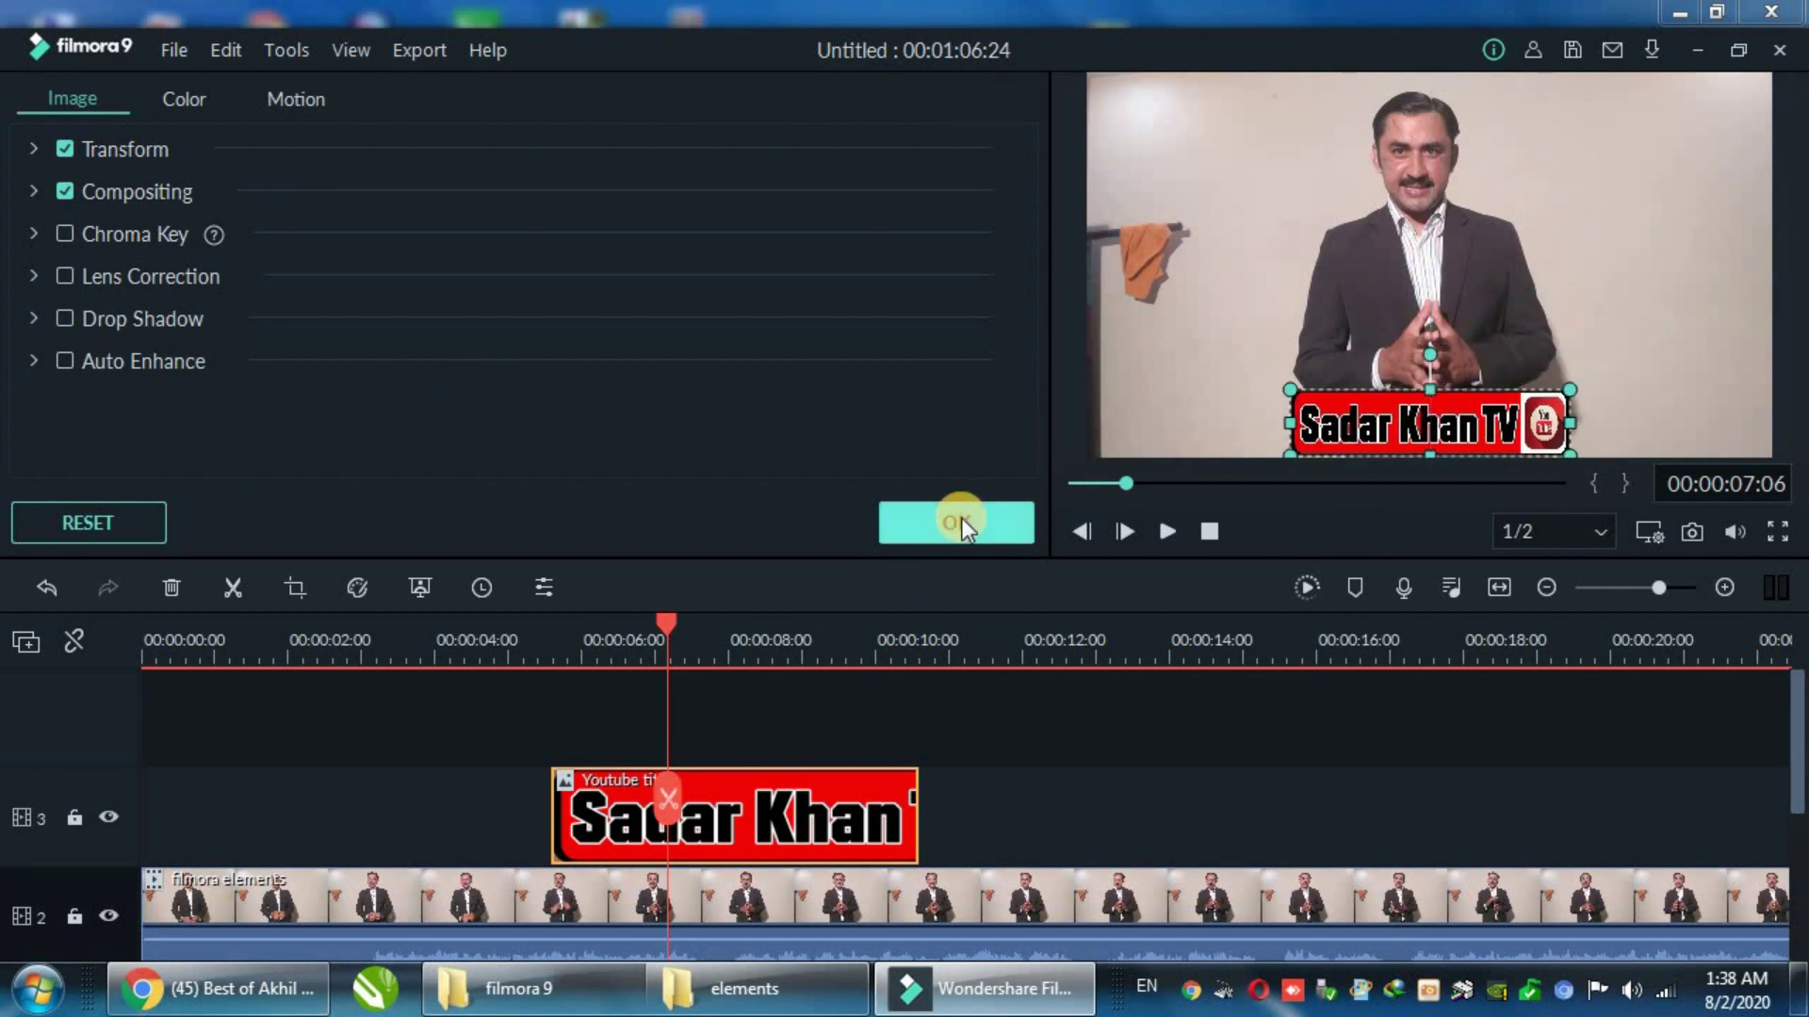
{"action": "left_click", "coordinate": [1168, 530]}
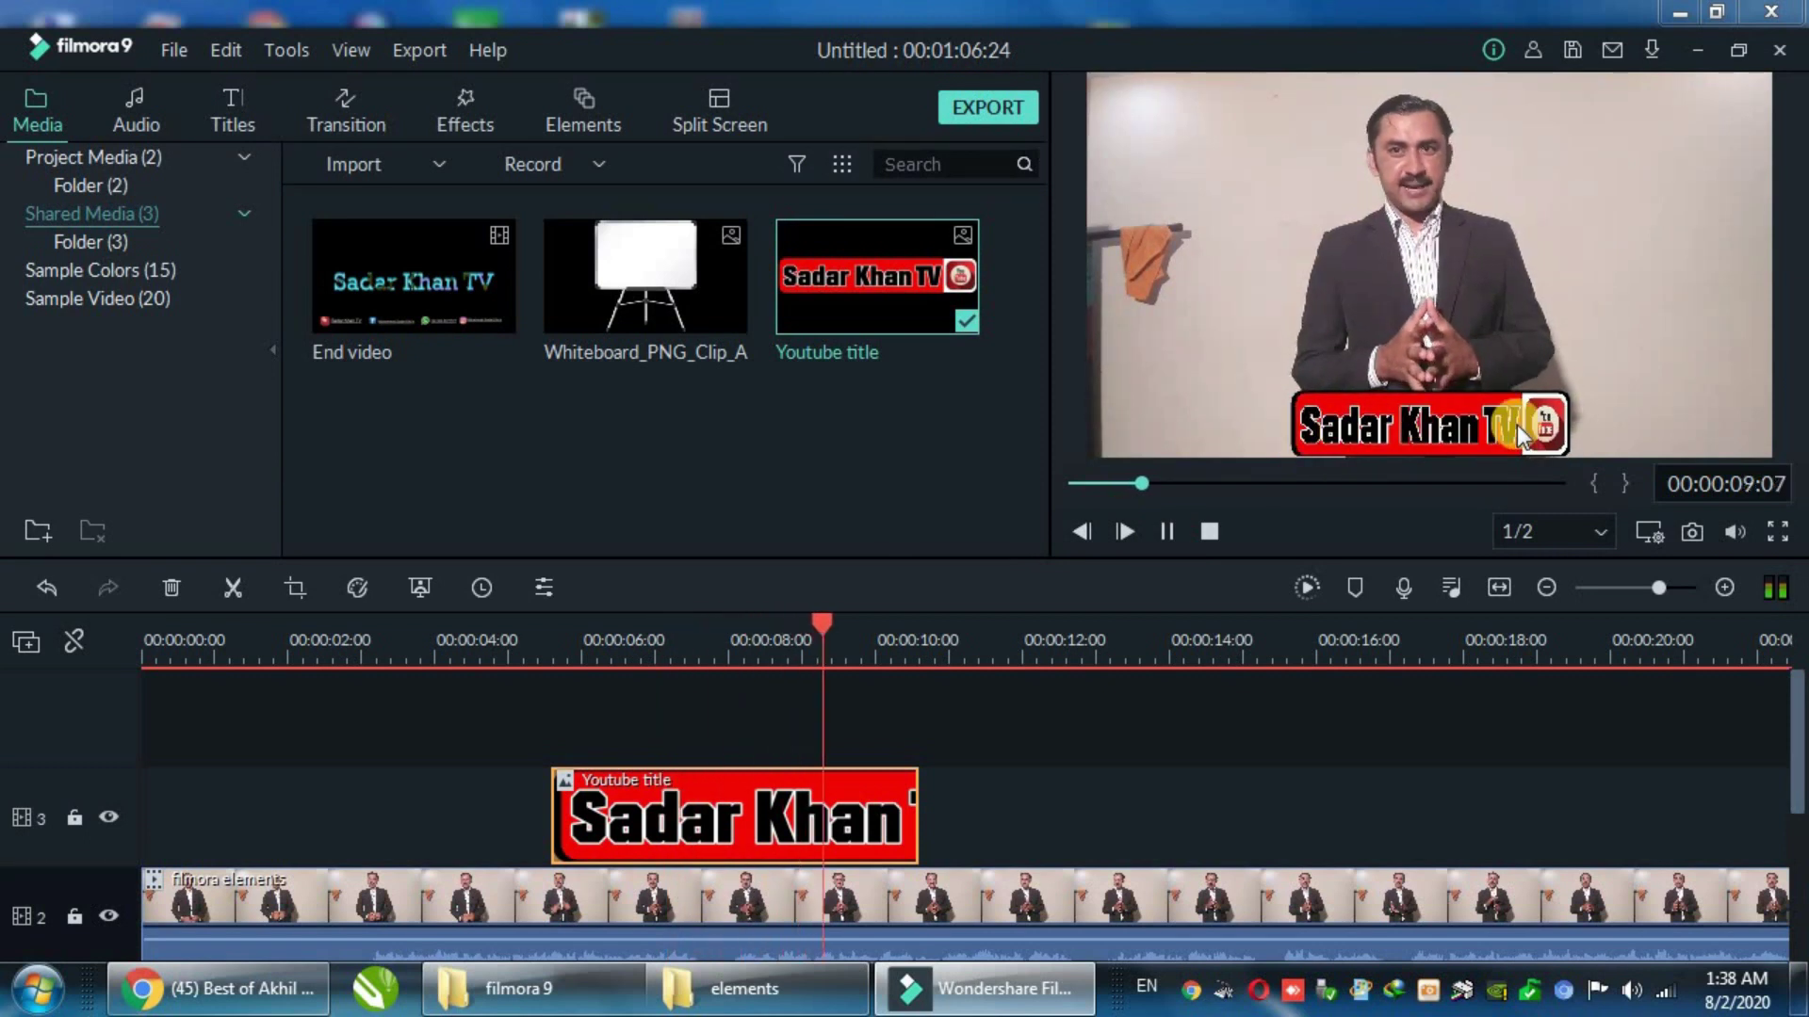
{"action": "left_click", "coordinate": [1169, 529]}
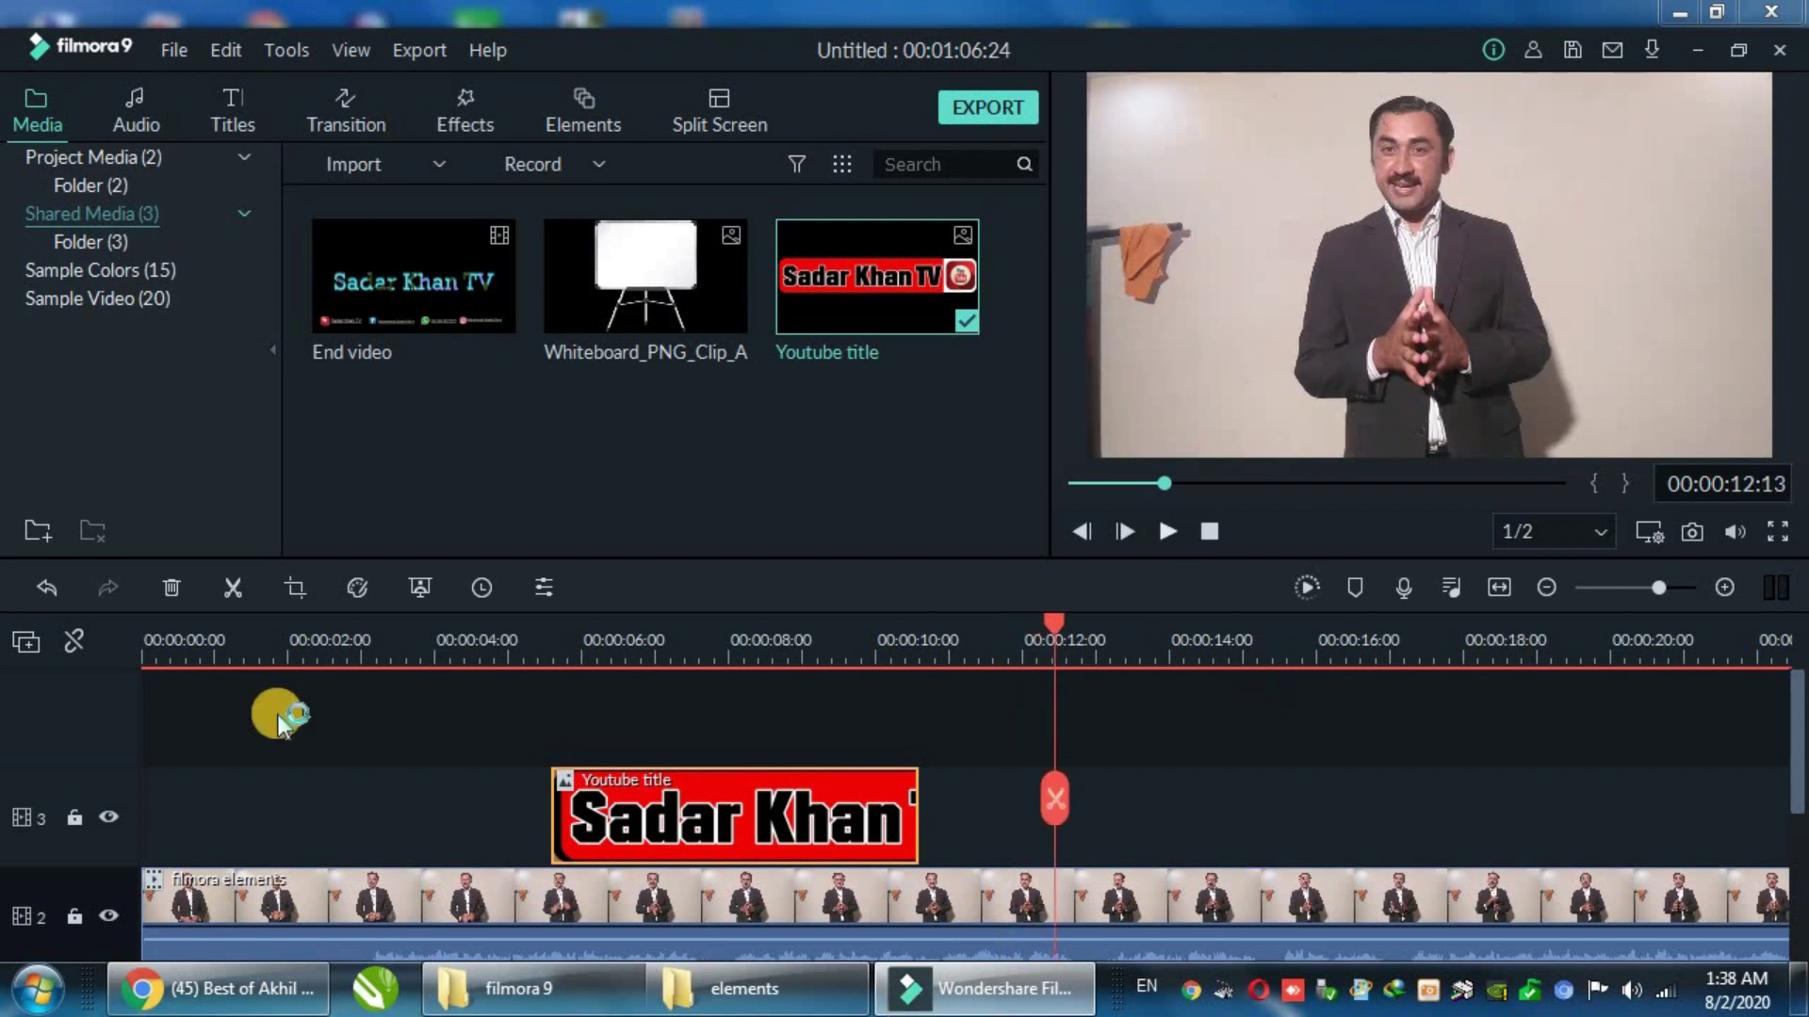
Step: Import the profile pic and subscribe images from the "final" folder inside "filmora 9" into the shared media folder
{"action": "mouse_move", "coordinate": [620, 290]}
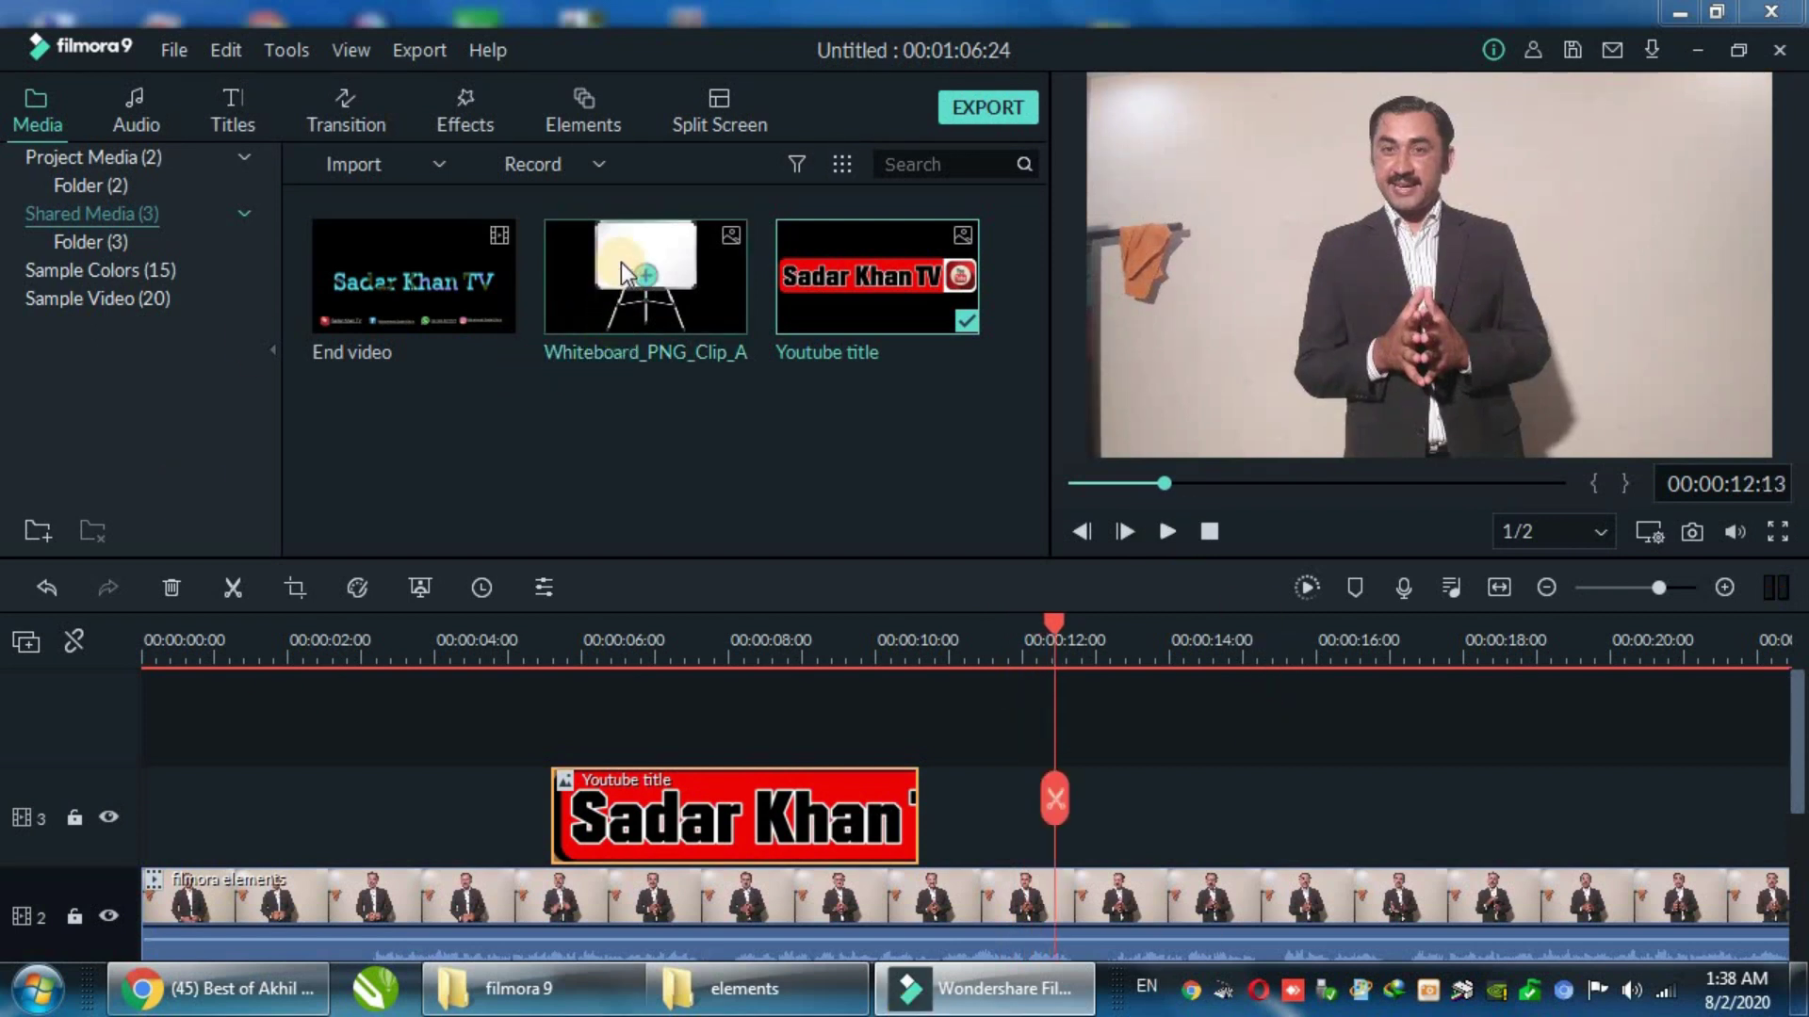
{"action": "left_click", "coordinate": [792, 989]}
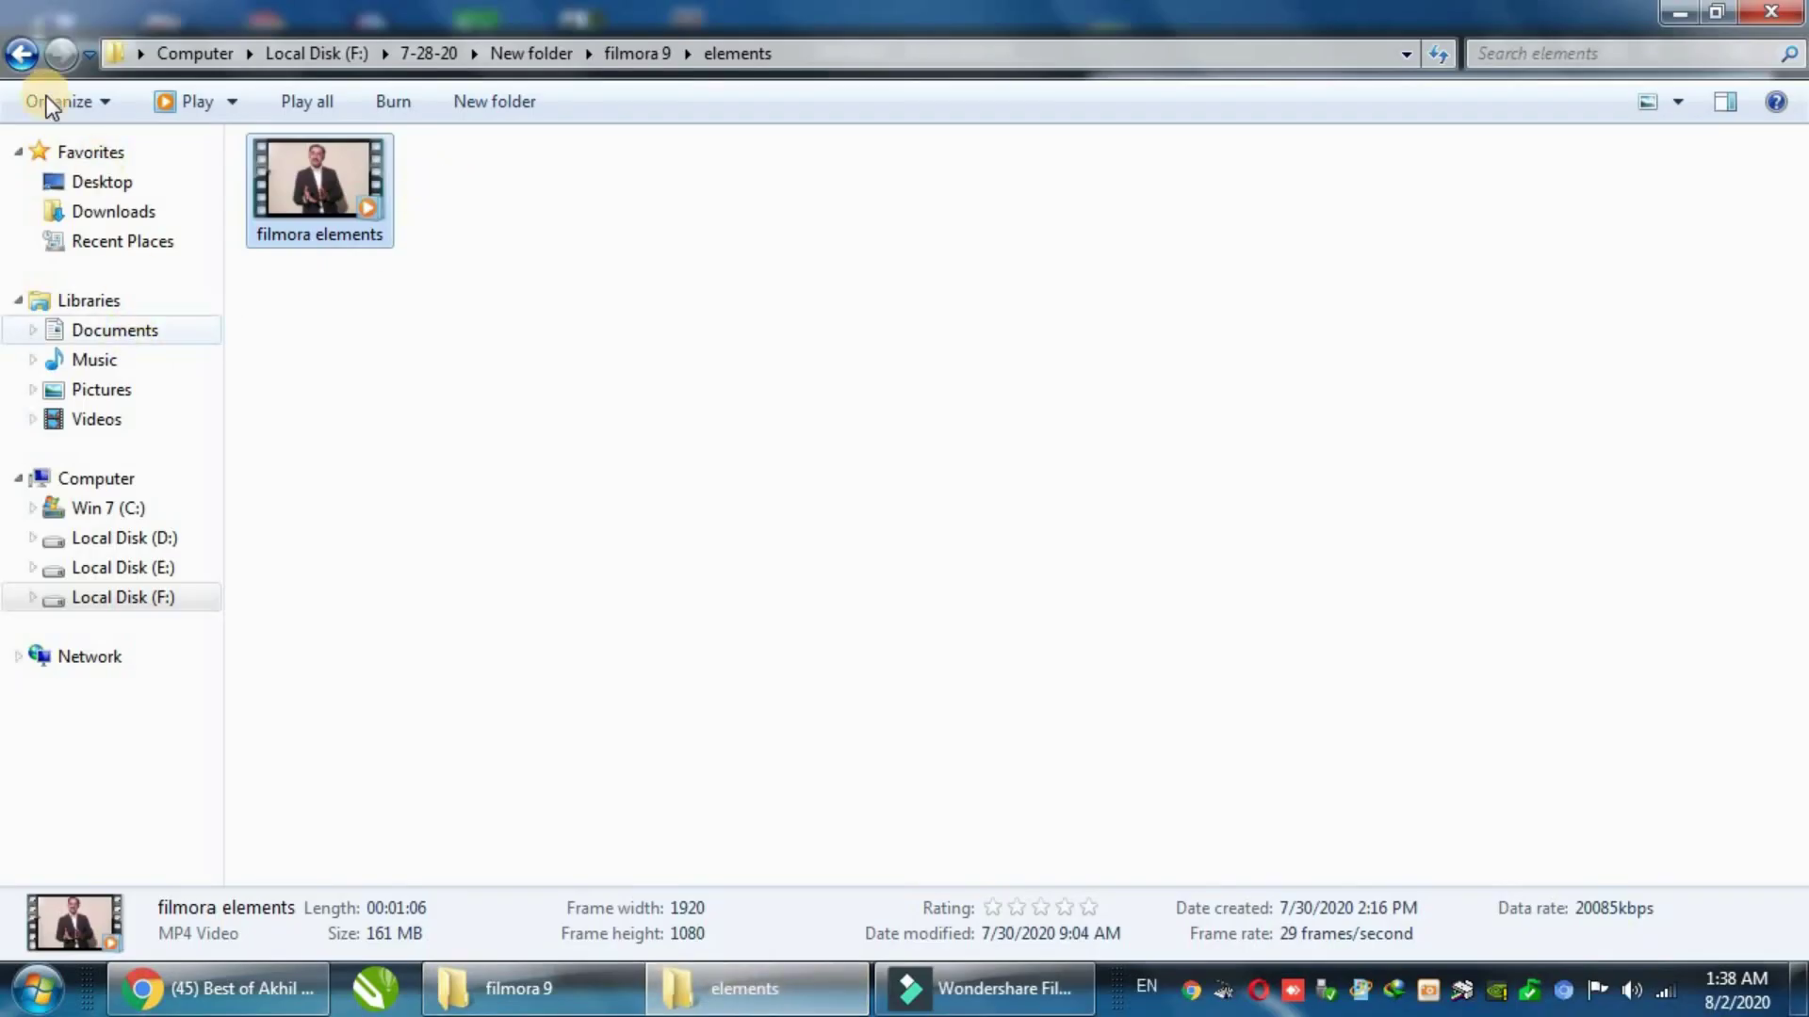
{"action": "left_click", "coordinate": [20, 54]}
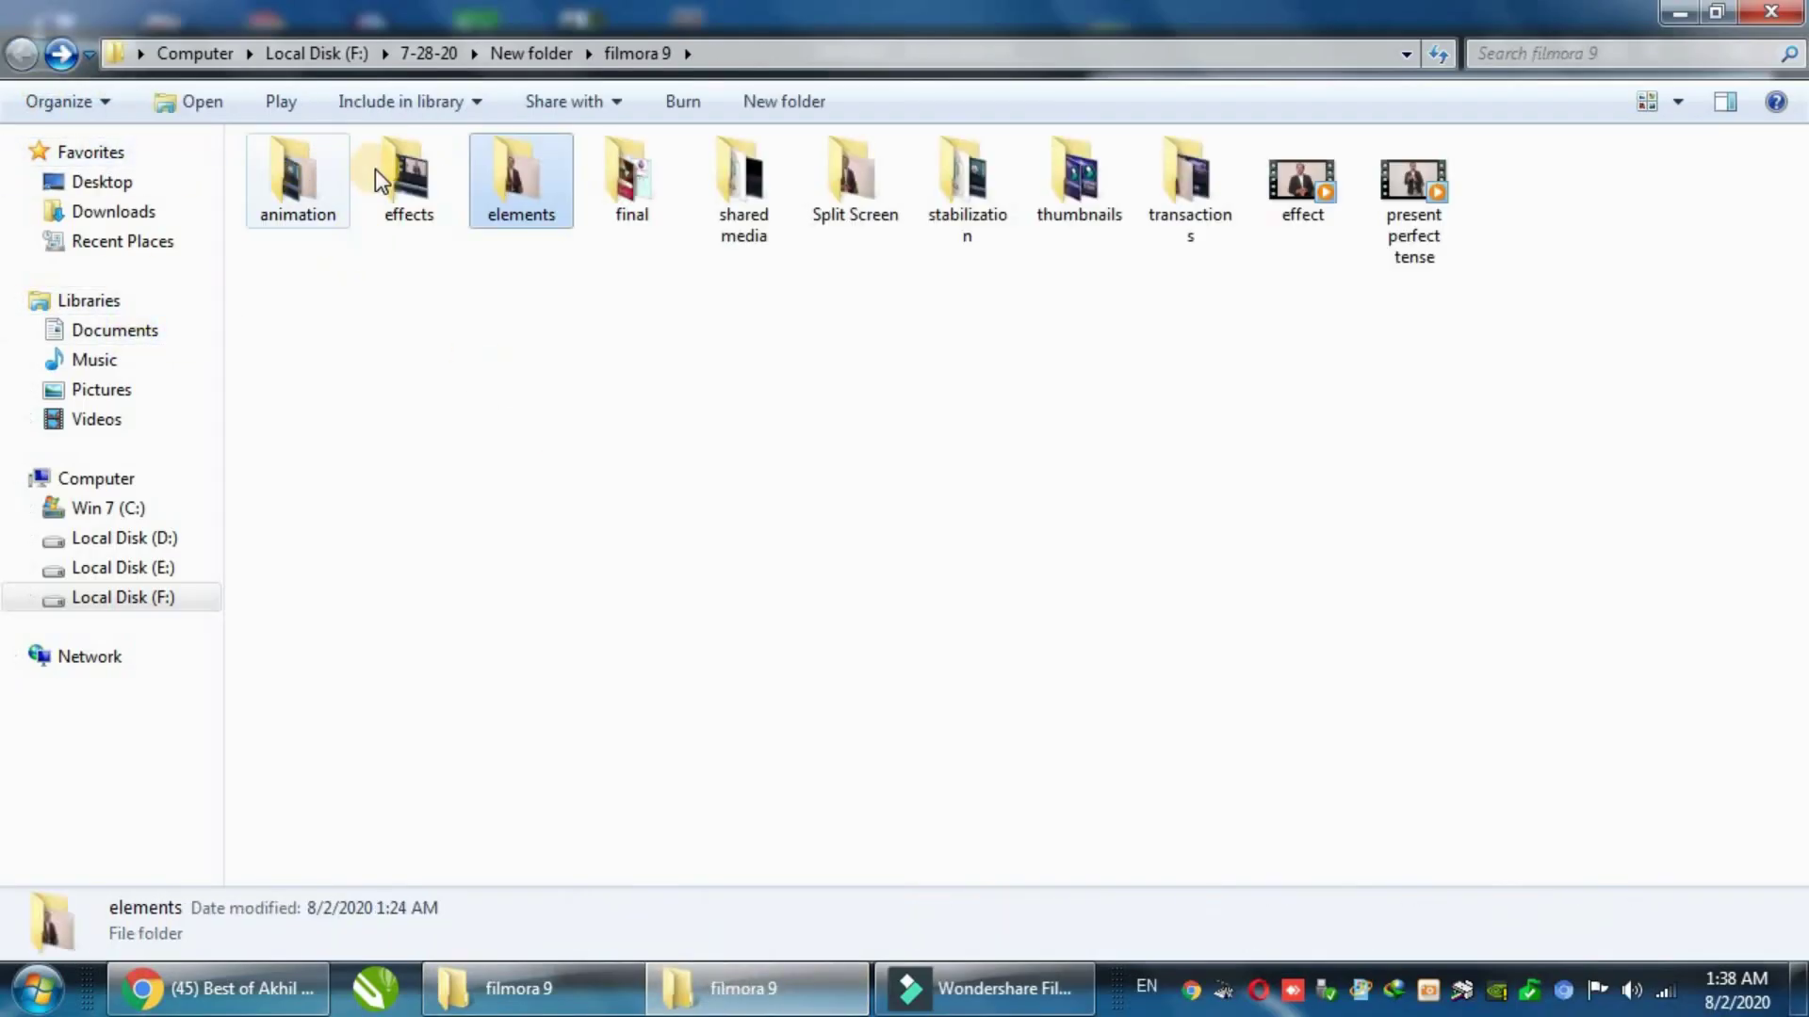
{"action": "double_click", "coordinate": [641, 182]}
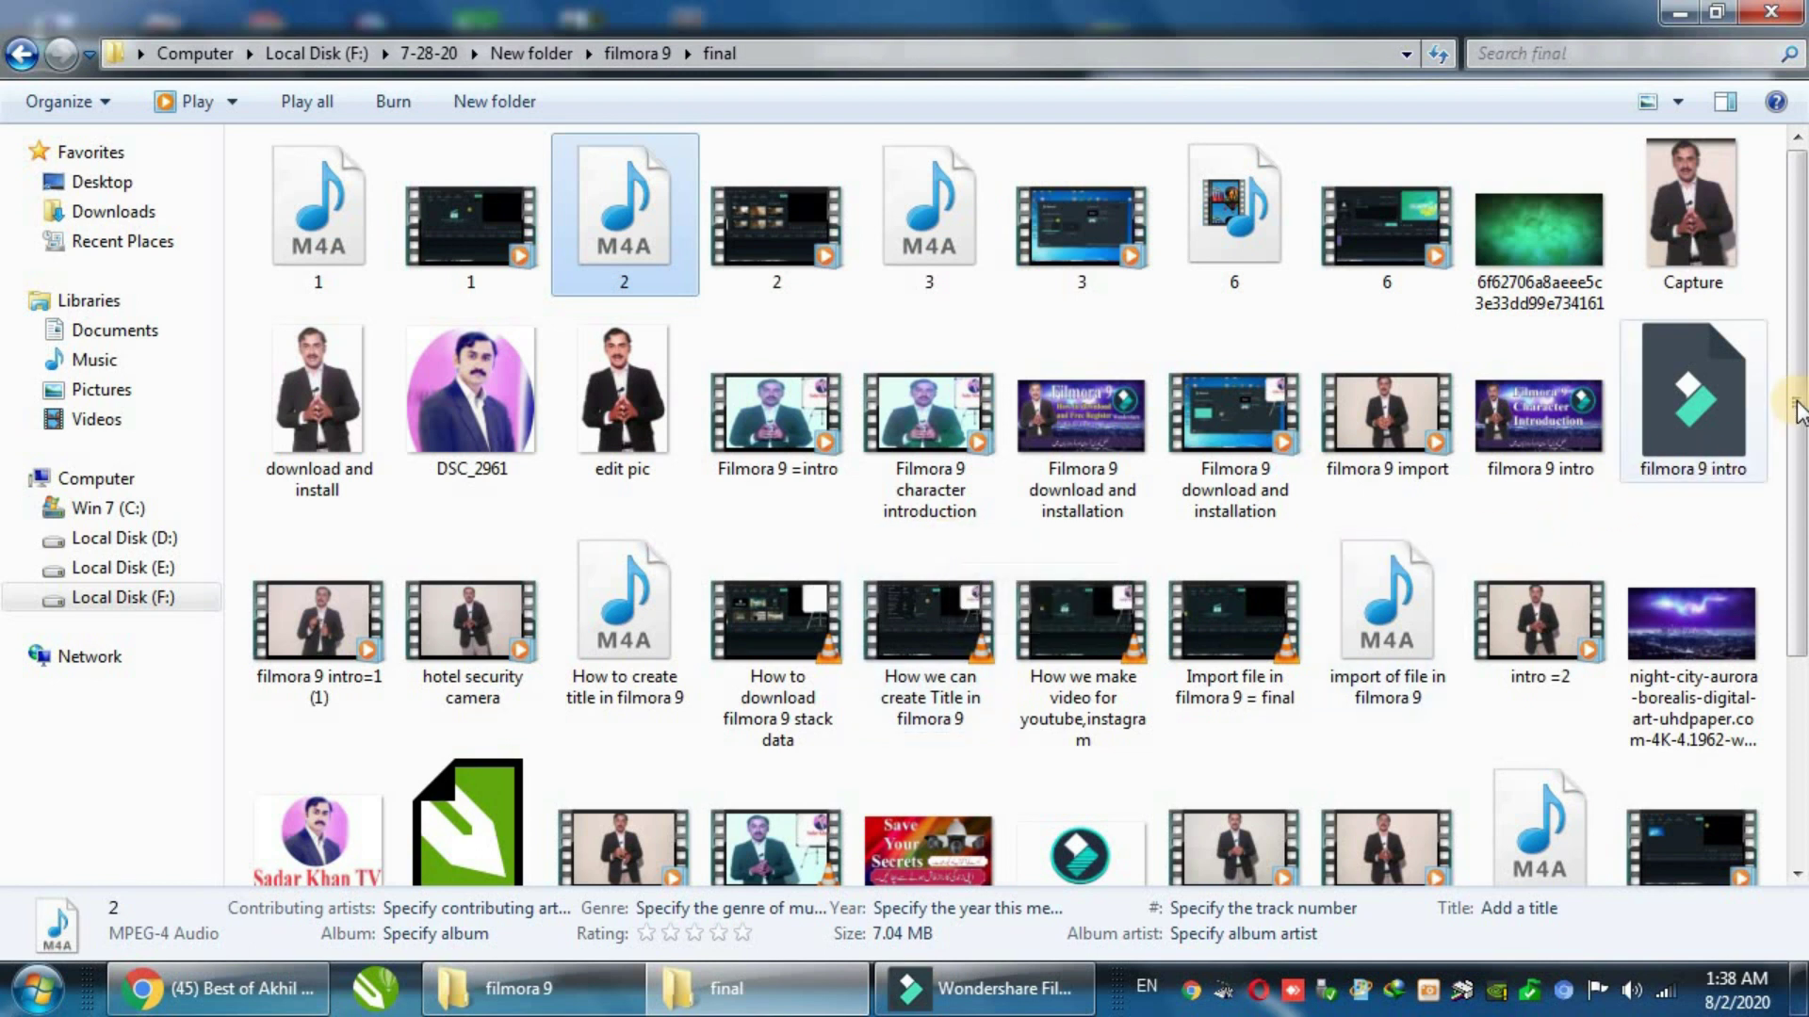
{"action": "left_click_drag", "start_coordinate": [1797, 551], "coordinate": [1797, 673]}
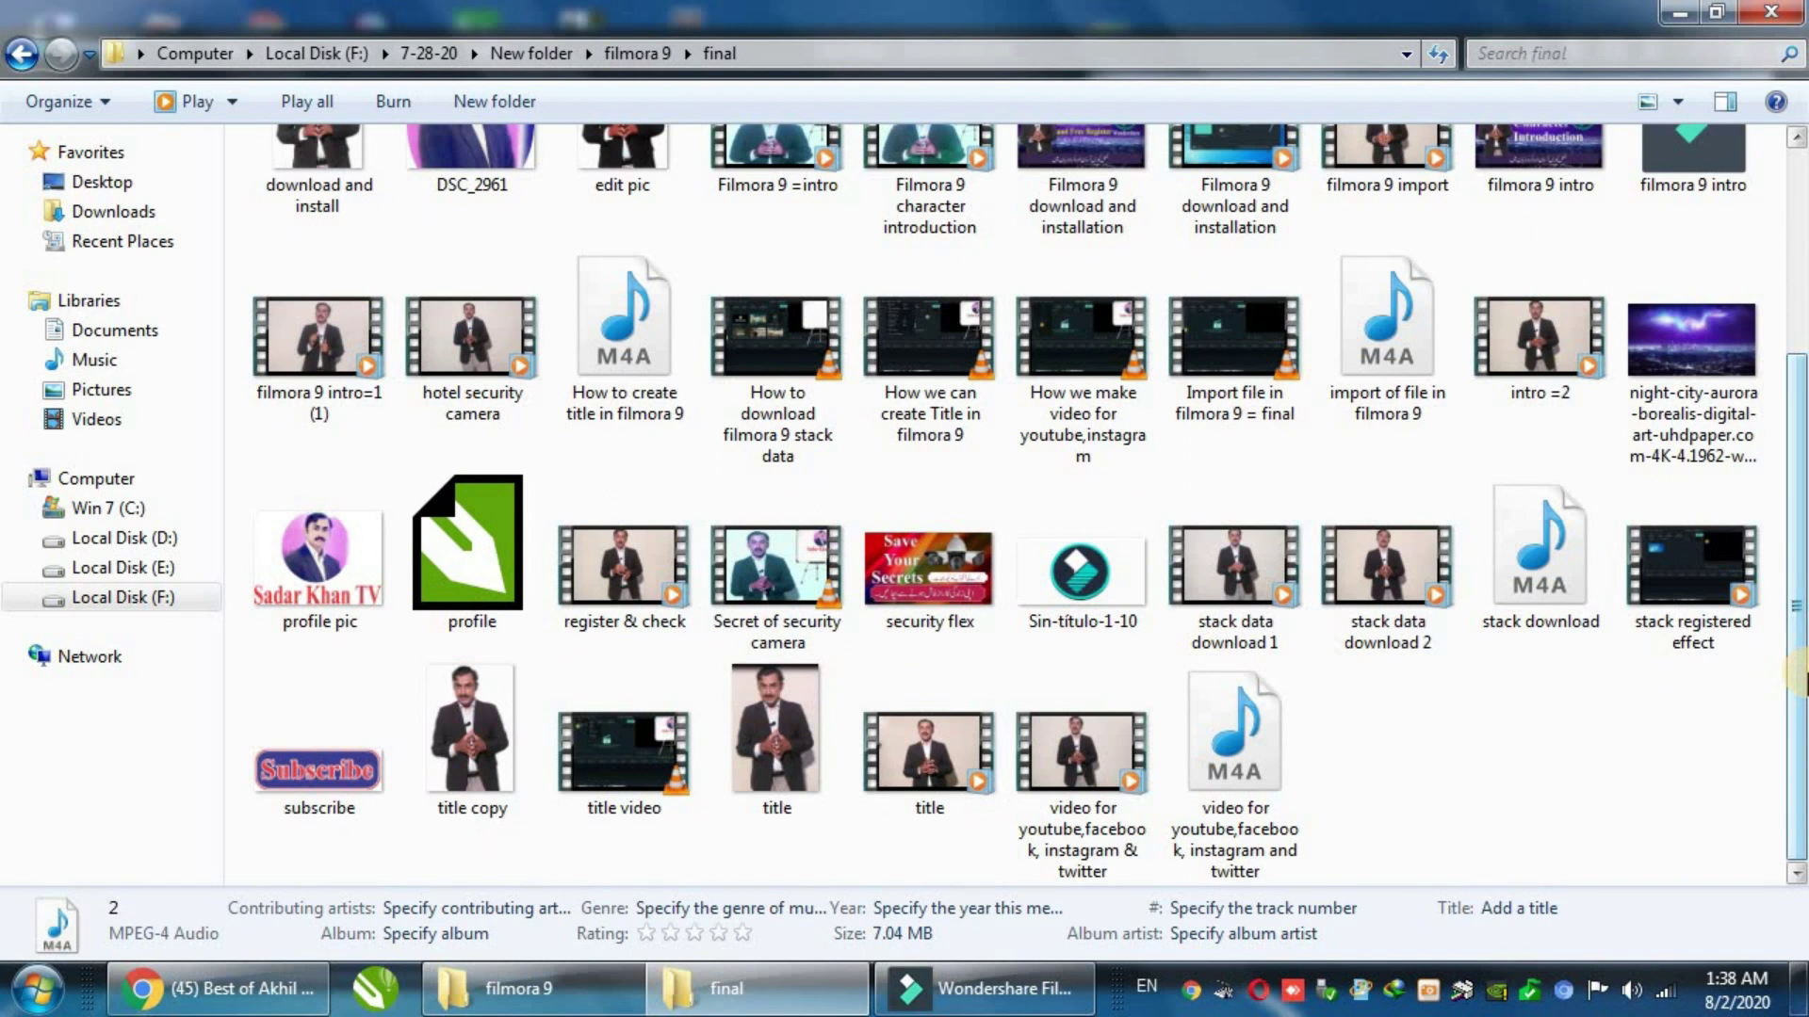
{"action": "left_click", "coordinate": [305, 550]}
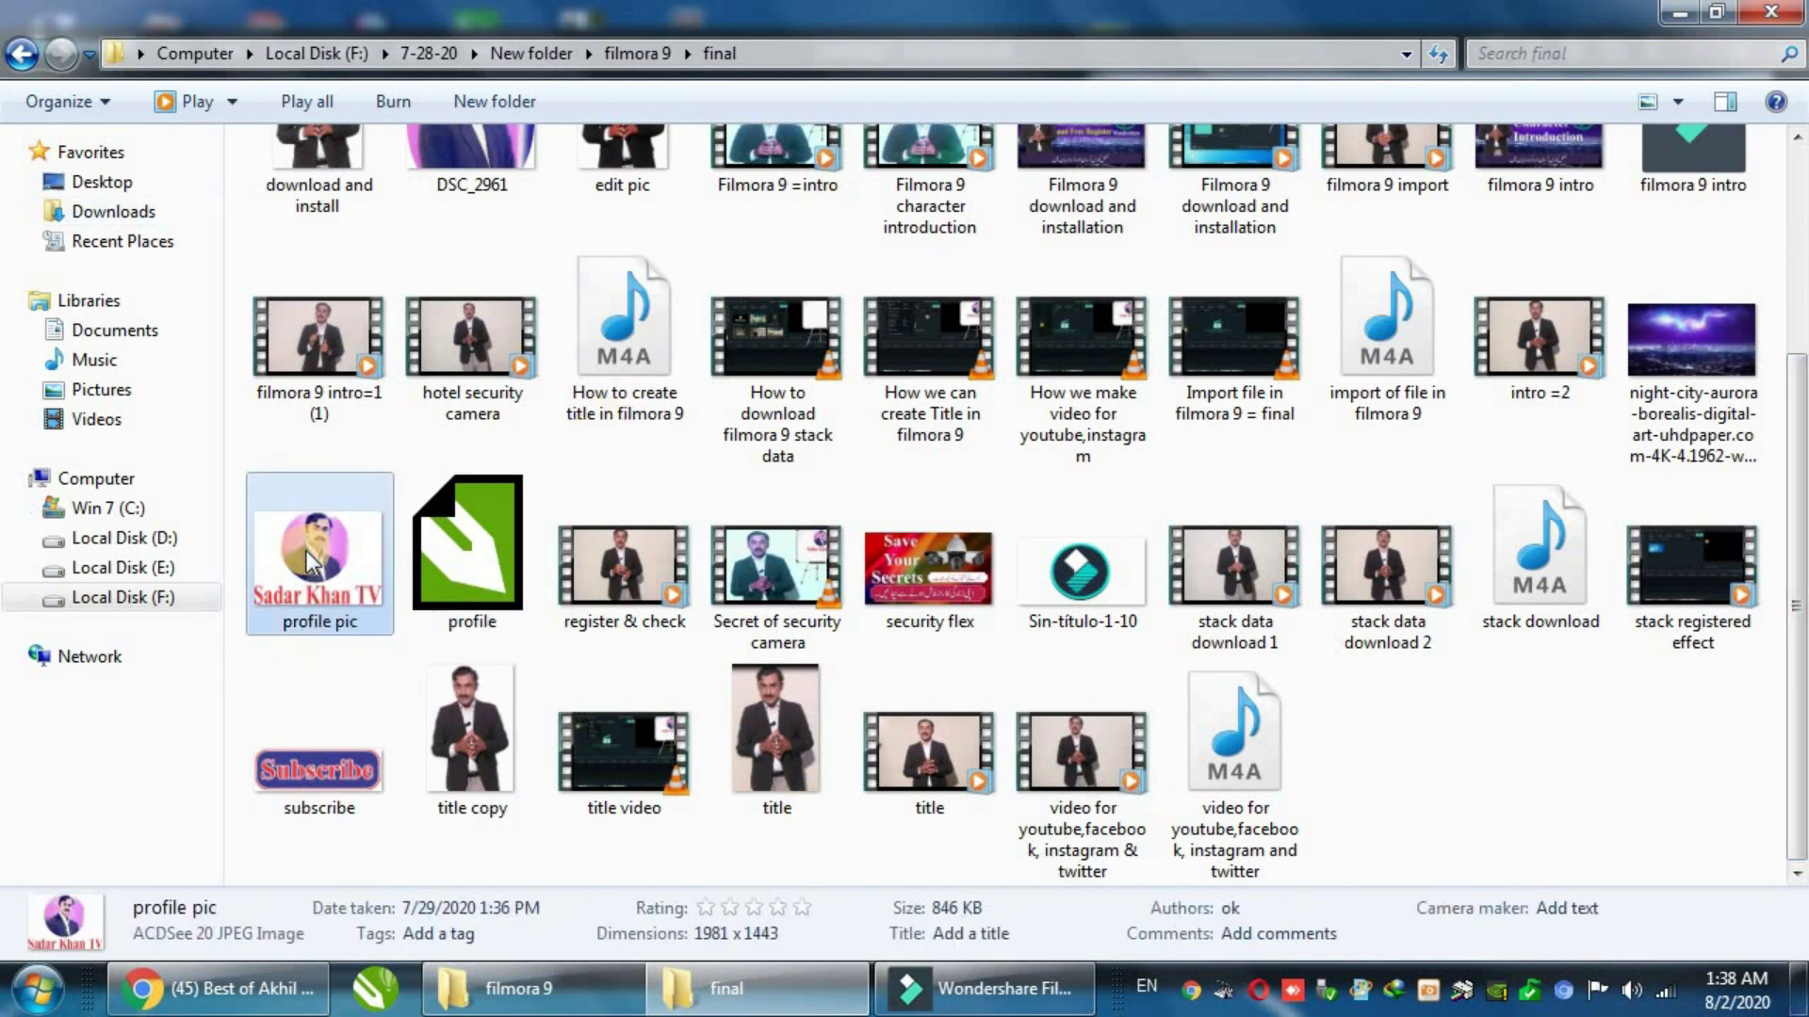
{"action": "left_click", "coordinate": [326, 767], "text": "ctrl"}
{"action": "left_click_drag", "start_coordinate": [326, 767], "coordinate": [643, 490]}
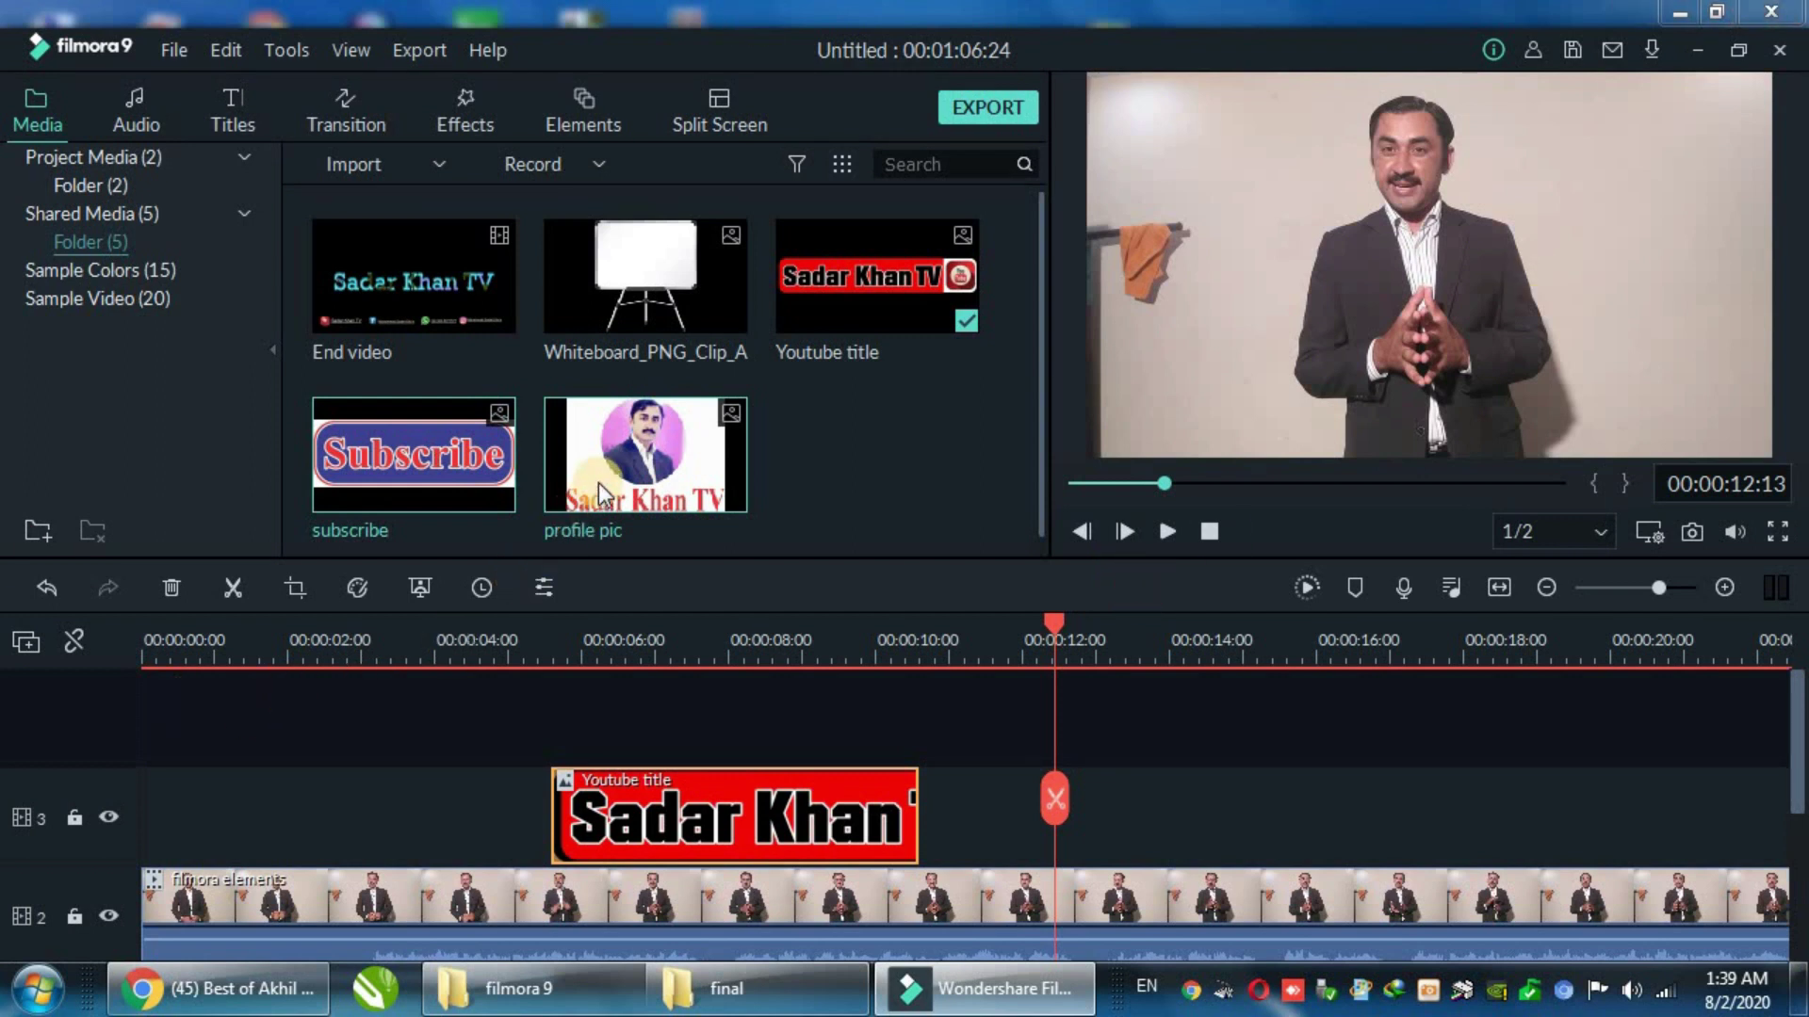
{"action": "left_click", "coordinate": [654, 328]}
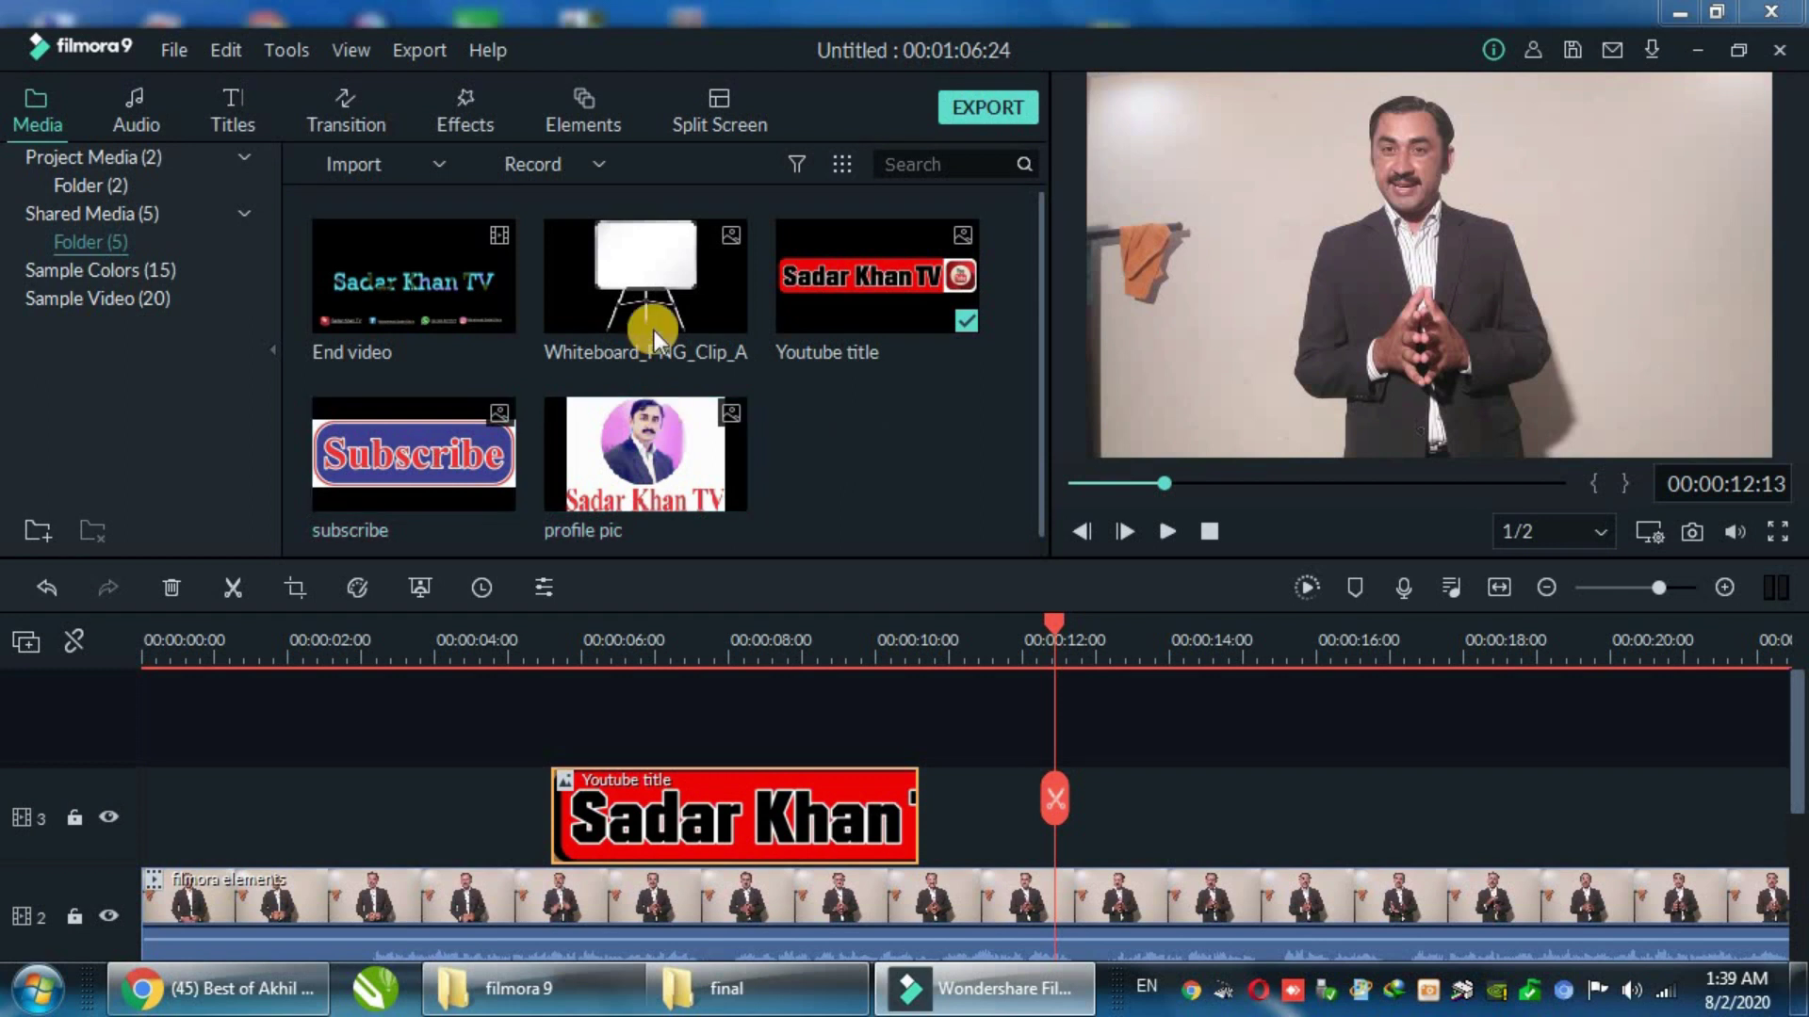
{"action": "left_click", "coordinate": [624, 479]}
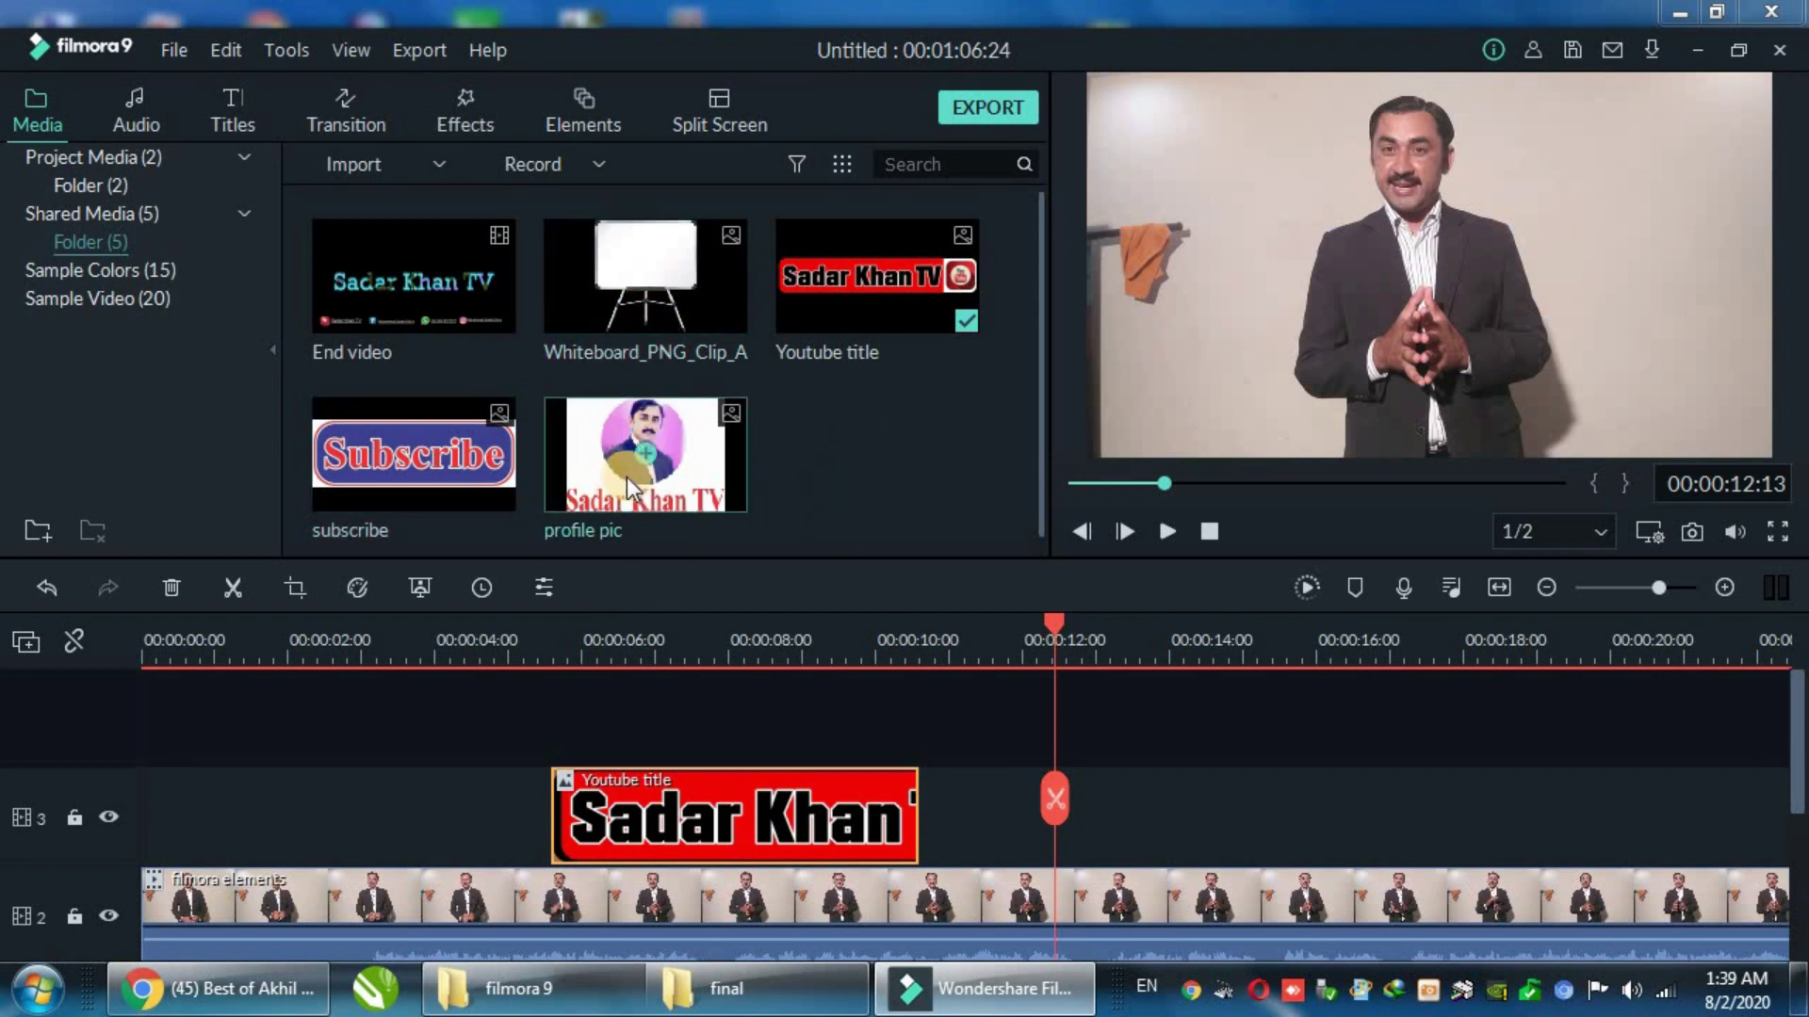
{"action": "left_click", "coordinate": [889, 428]}
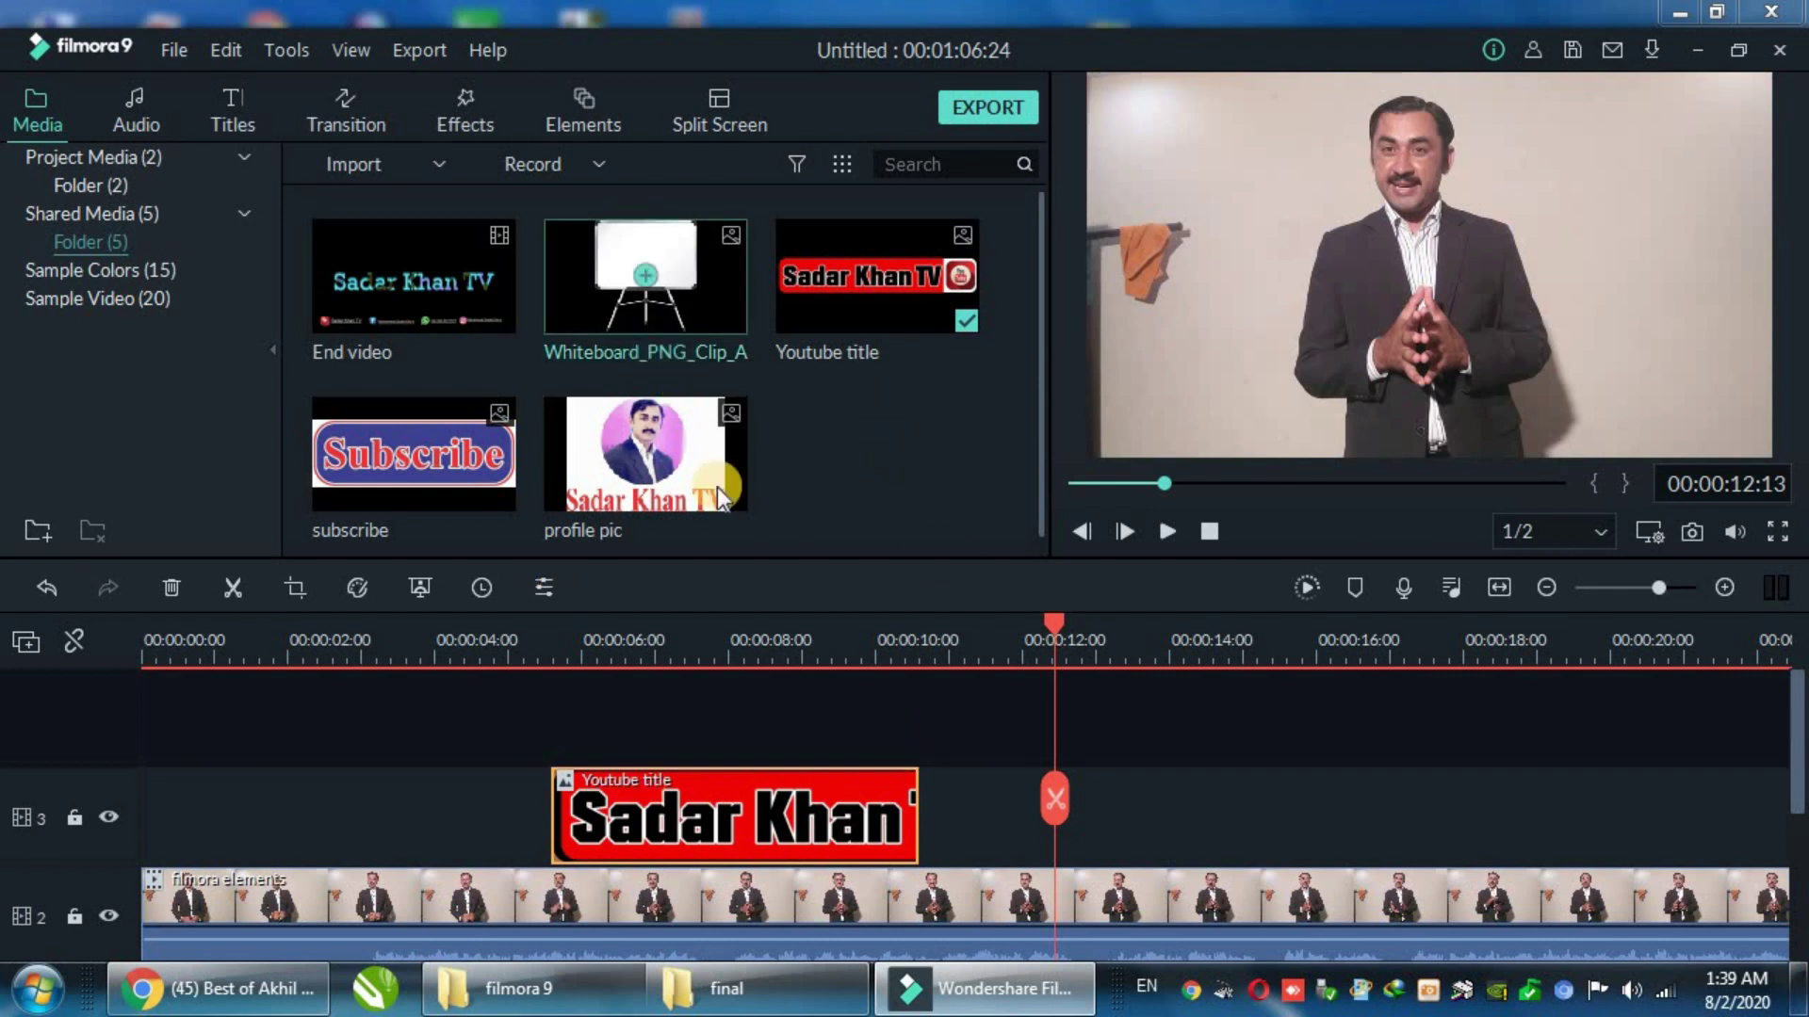
Step: Place the whiteboard image on a new track above the Youtube title track, starting at the playhead position 00:00:12:13
{"action": "left_click", "coordinate": [661, 249]}
{"action": "left_click", "coordinate": [880, 833]}
{"action": "left_click_drag", "start_coordinate": [674, 255], "coordinate": [1051, 739]}
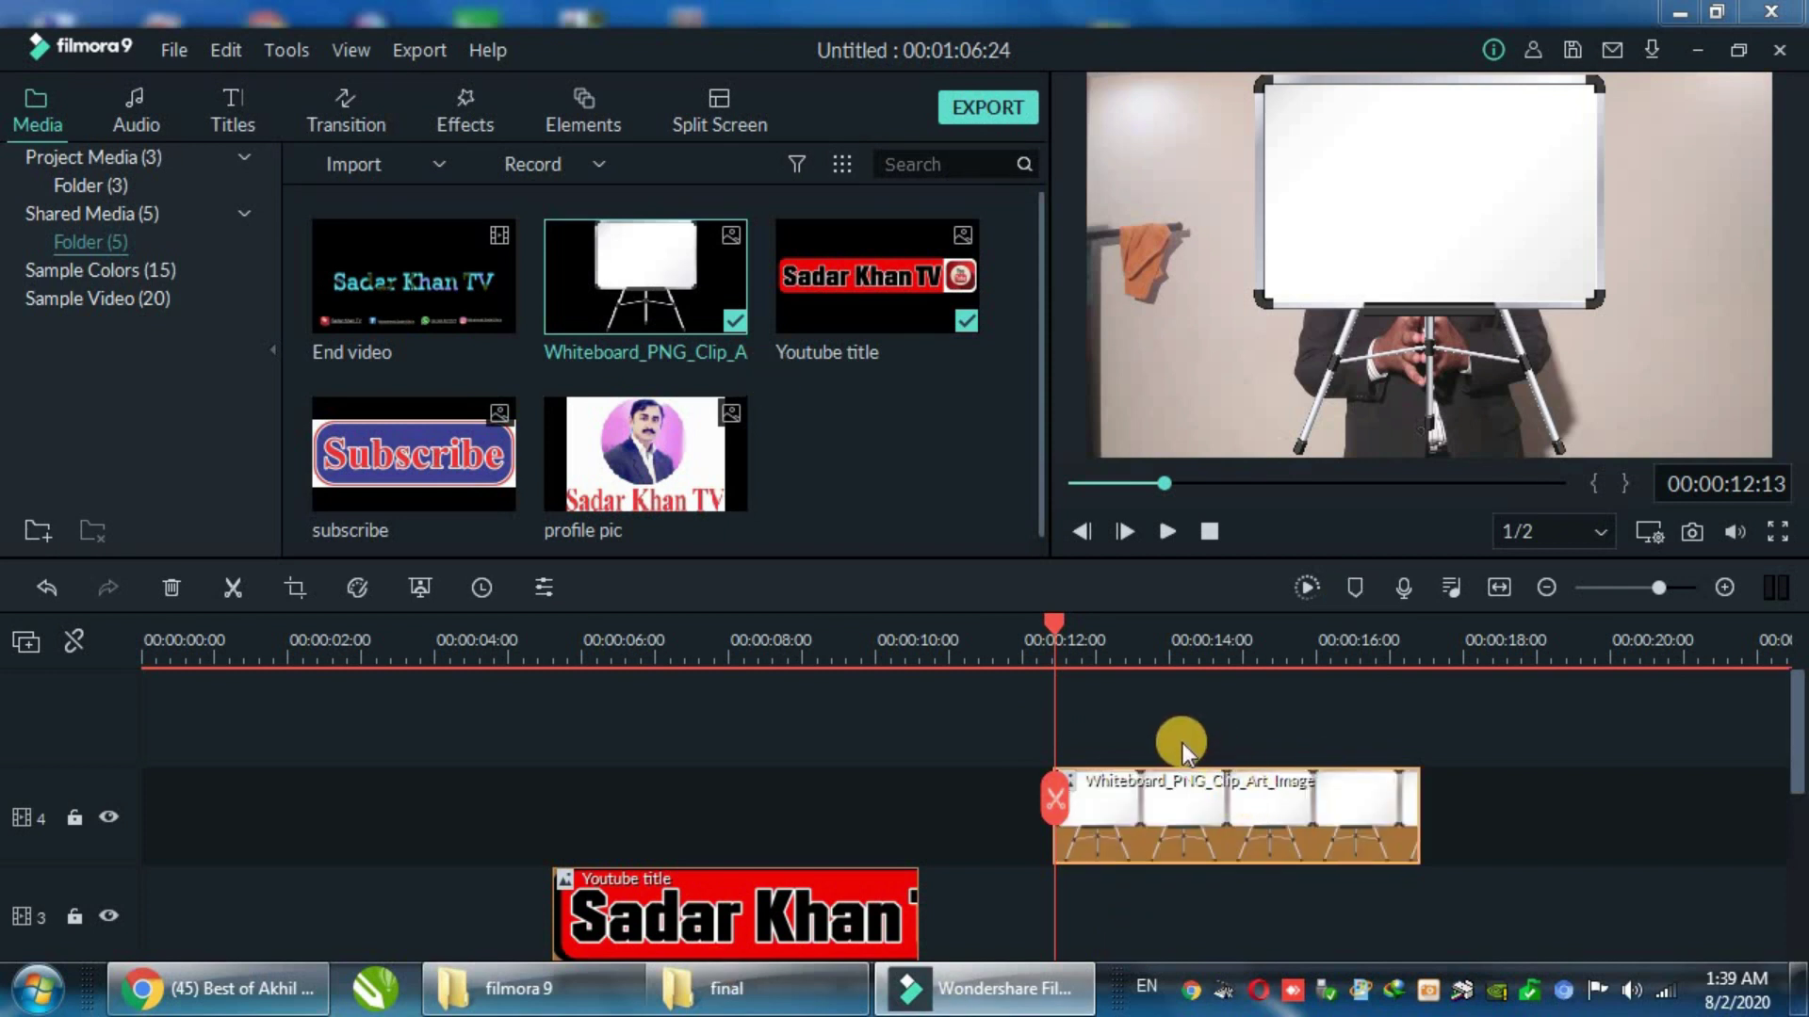
Step: Resize the whiteboard overlay to about a third of the frame width and two thirds of its height, beside the presenter at the frame's upper right
{"action": "double_click", "coordinate": [1168, 804]}
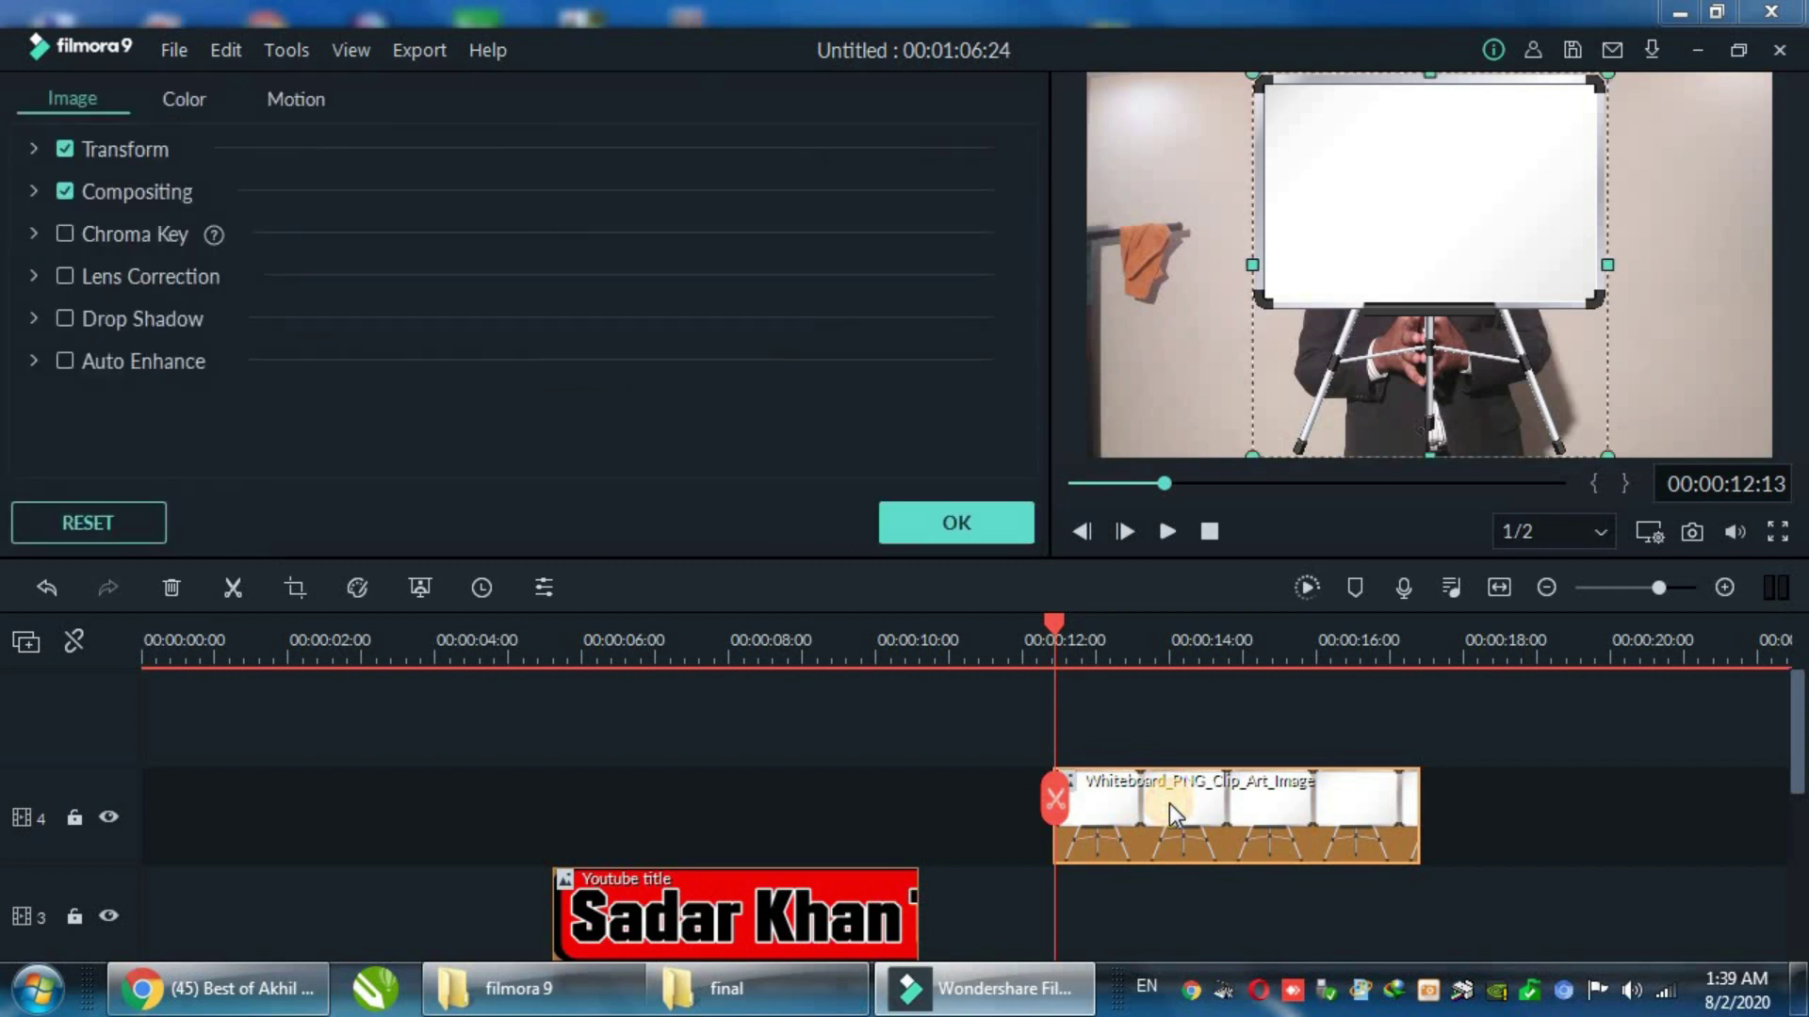
{"action": "left_click_drag", "start_coordinate": [1249, 447], "coordinate": [1511, 280]}
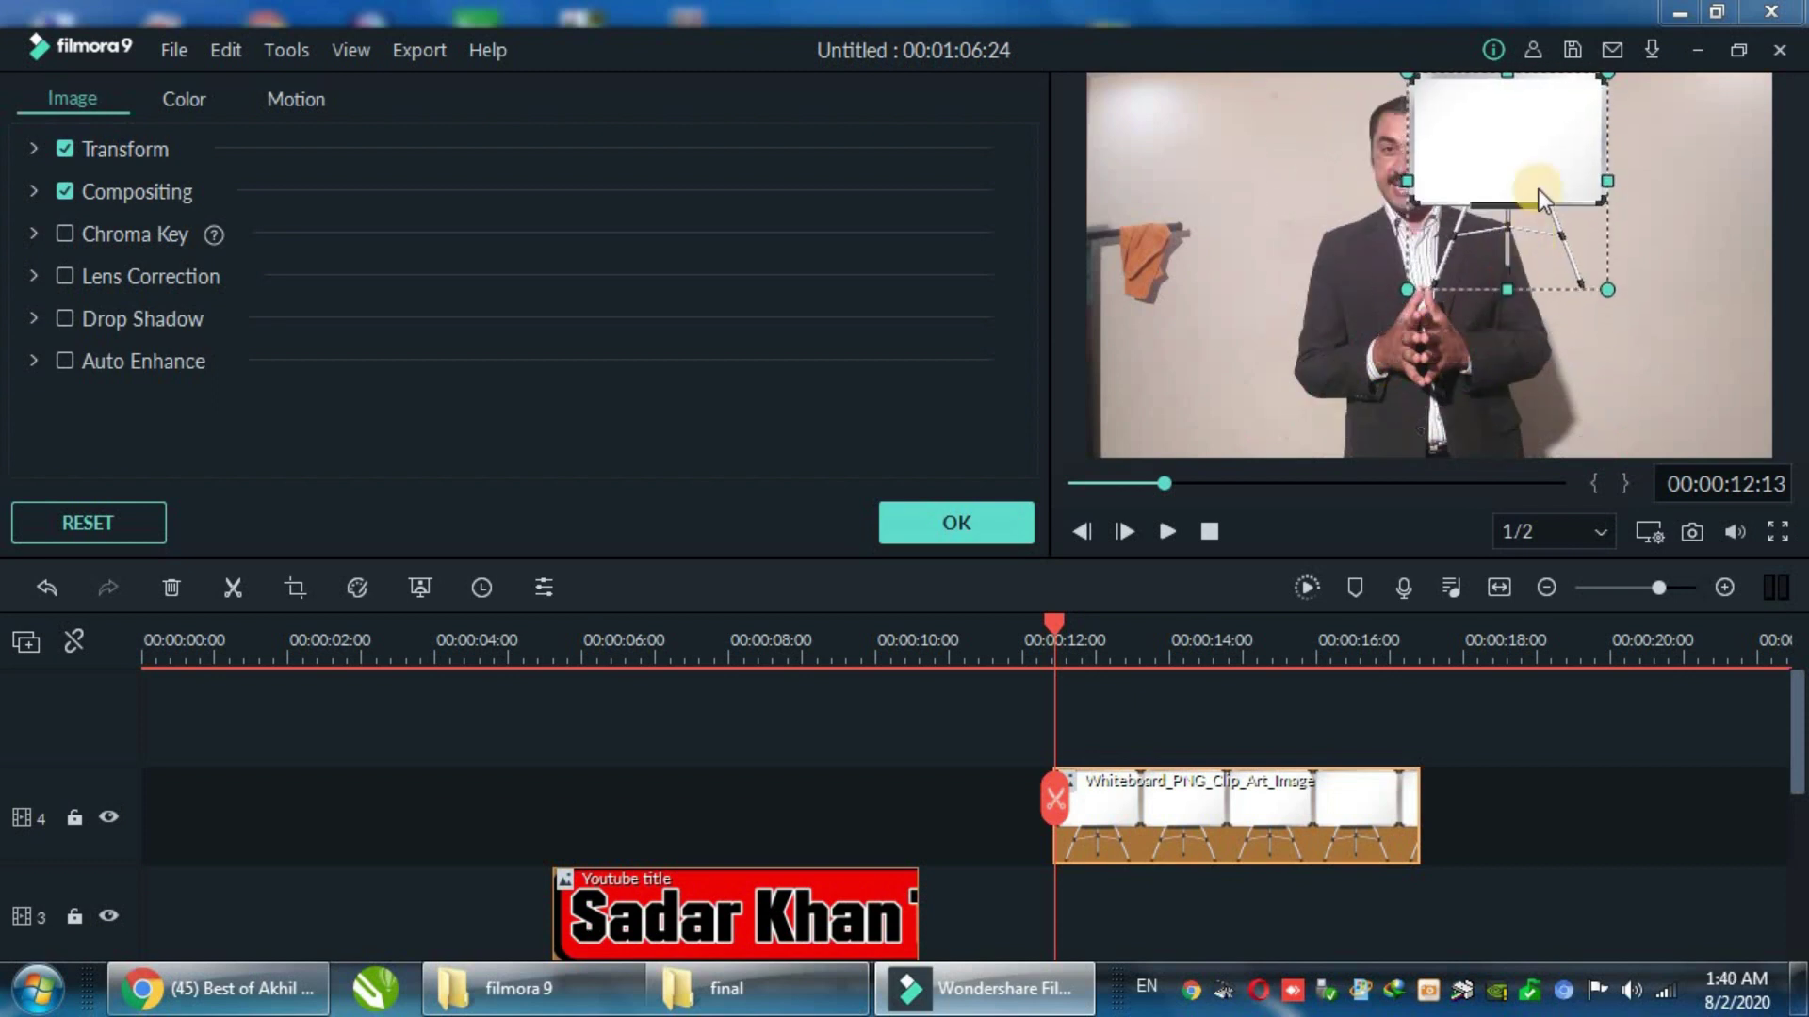
{"action": "left_click_drag", "start_coordinate": [1534, 154], "coordinate": [1674, 169]}
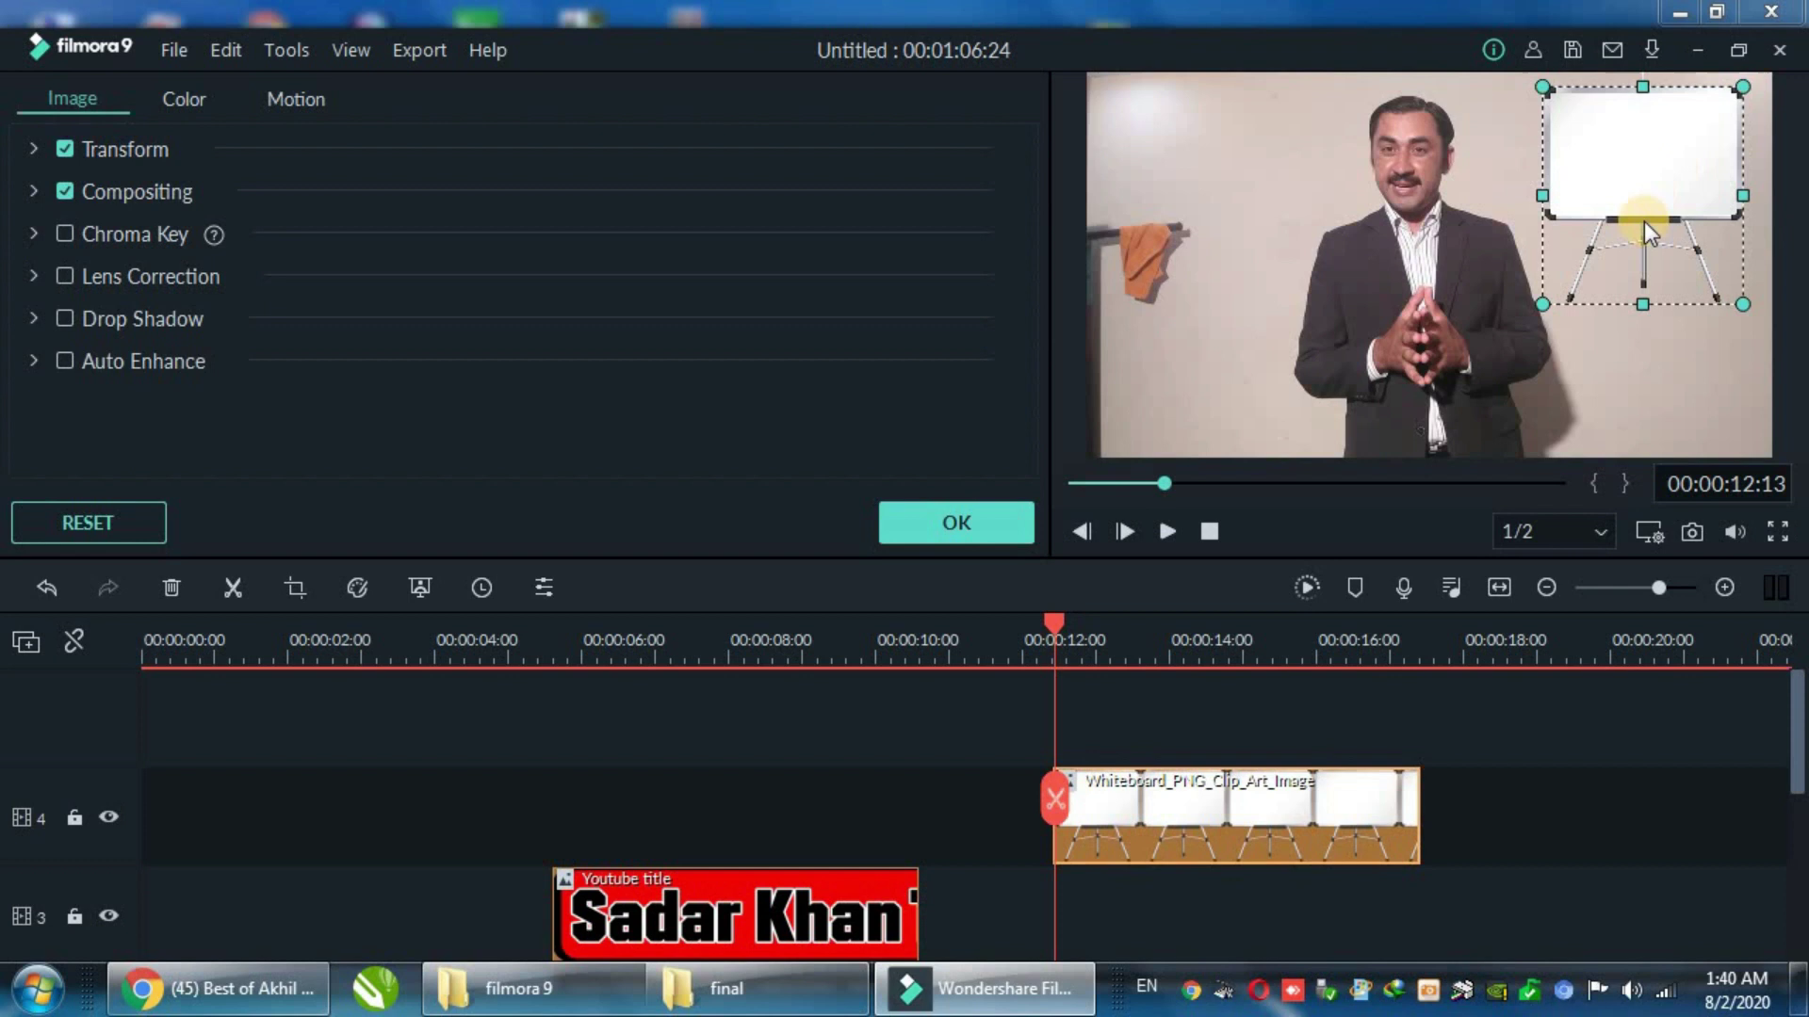
{"action": "left_click_drag", "start_coordinate": [1640, 303], "coordinate": [1639, 351]}
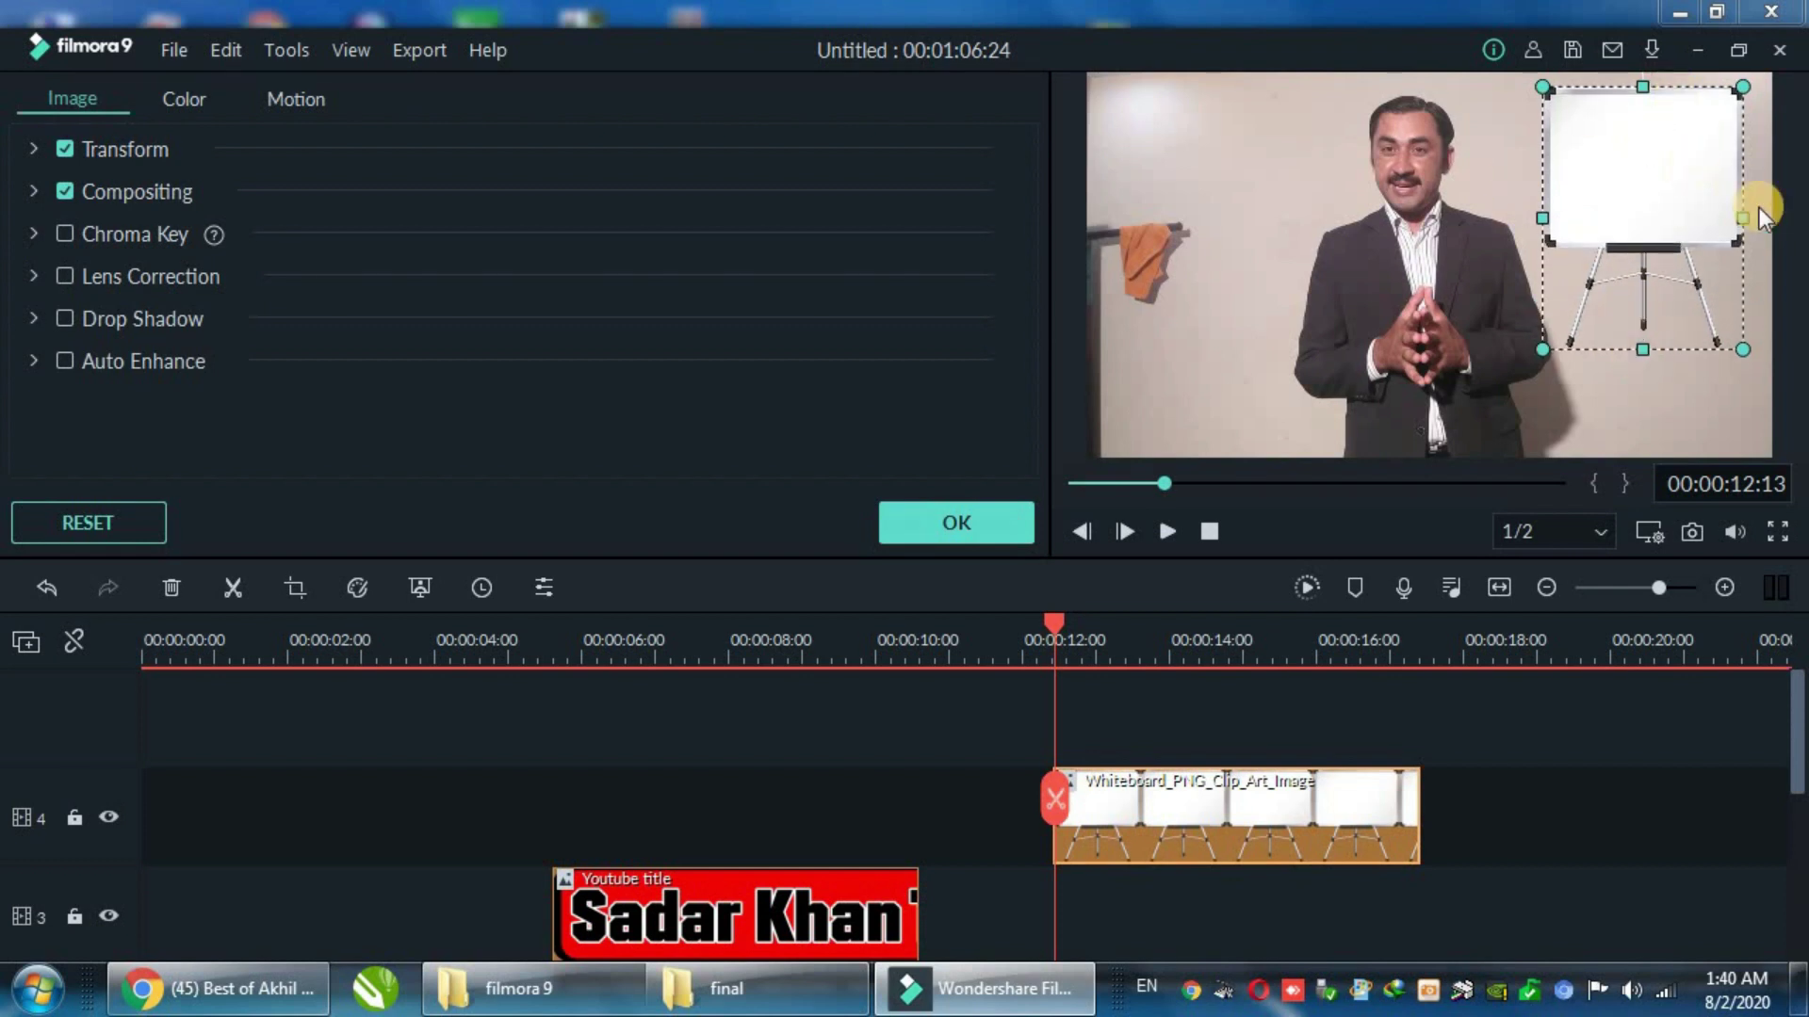
{"action": "left_click_drag", "start_coordinate": [1742, 218], "coordinate": [1776, 219]}
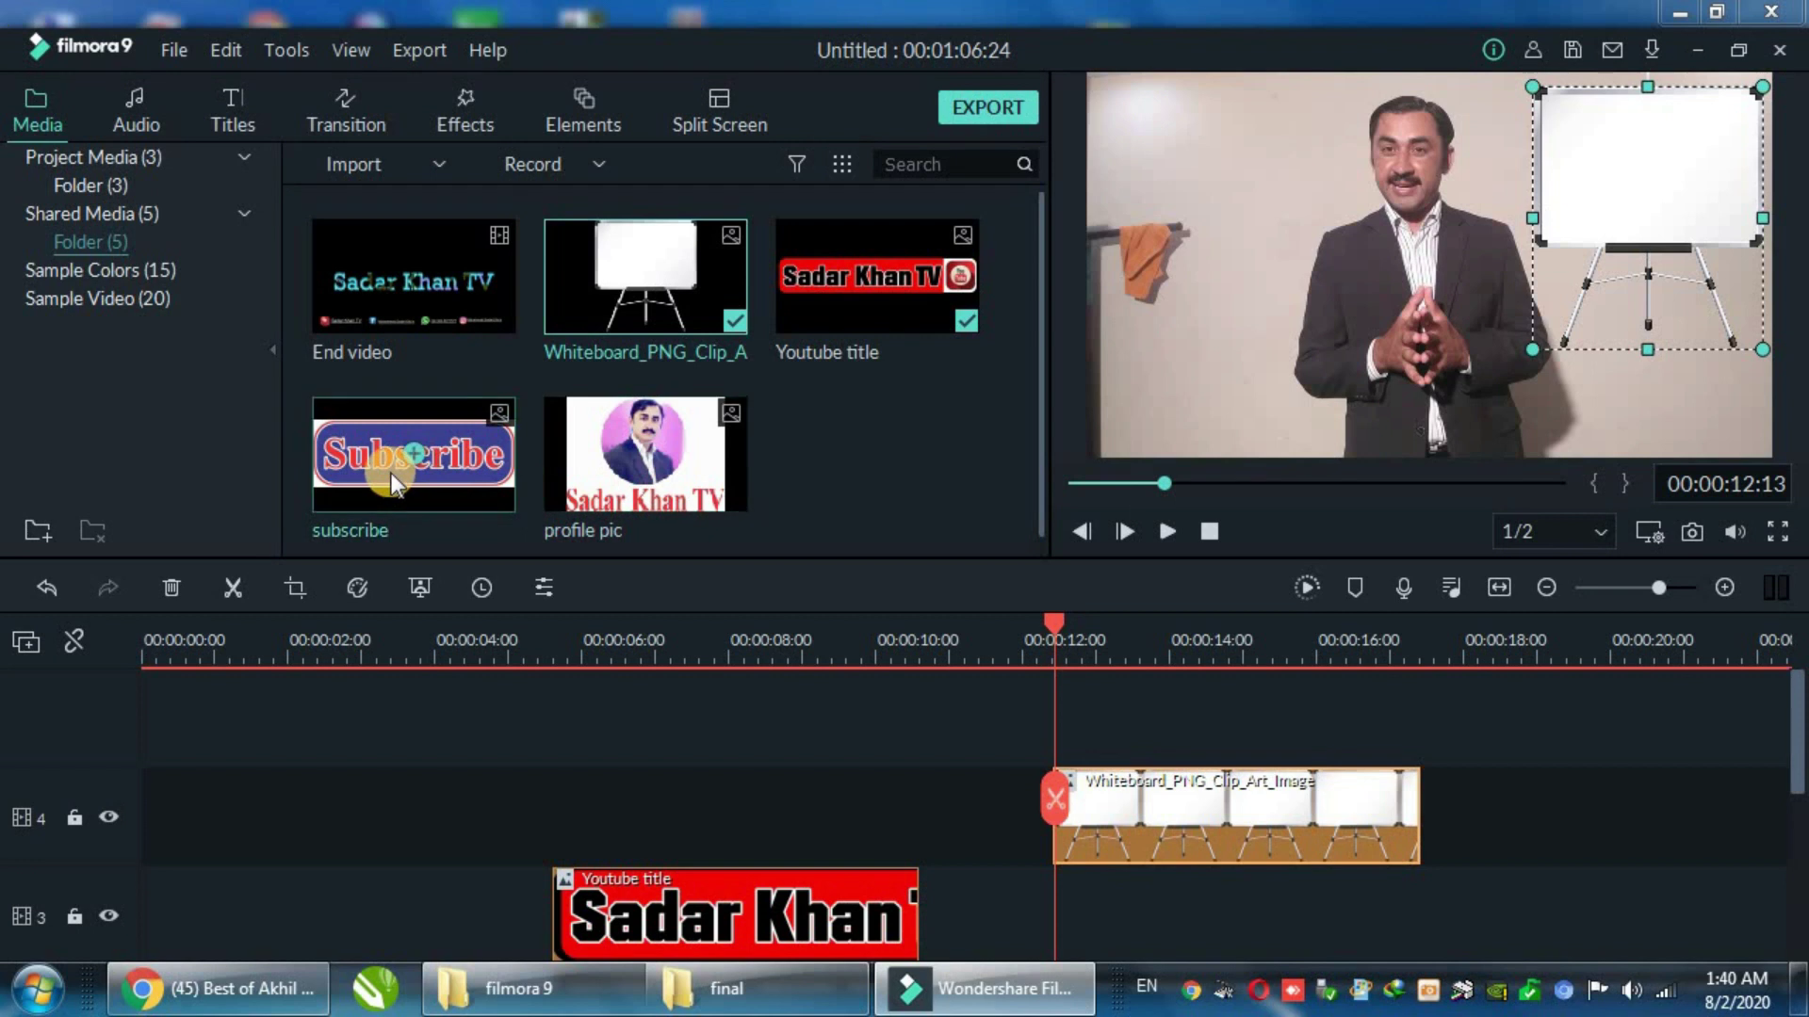
Step: Browse the included title presets, and return to the shared media folder
{"action": "left_click", "coordinate": [227, 109]}
{"action": "scroll", "coordinate": [648, 409], "scroll_direction": "down", "scroll_amount": 10}
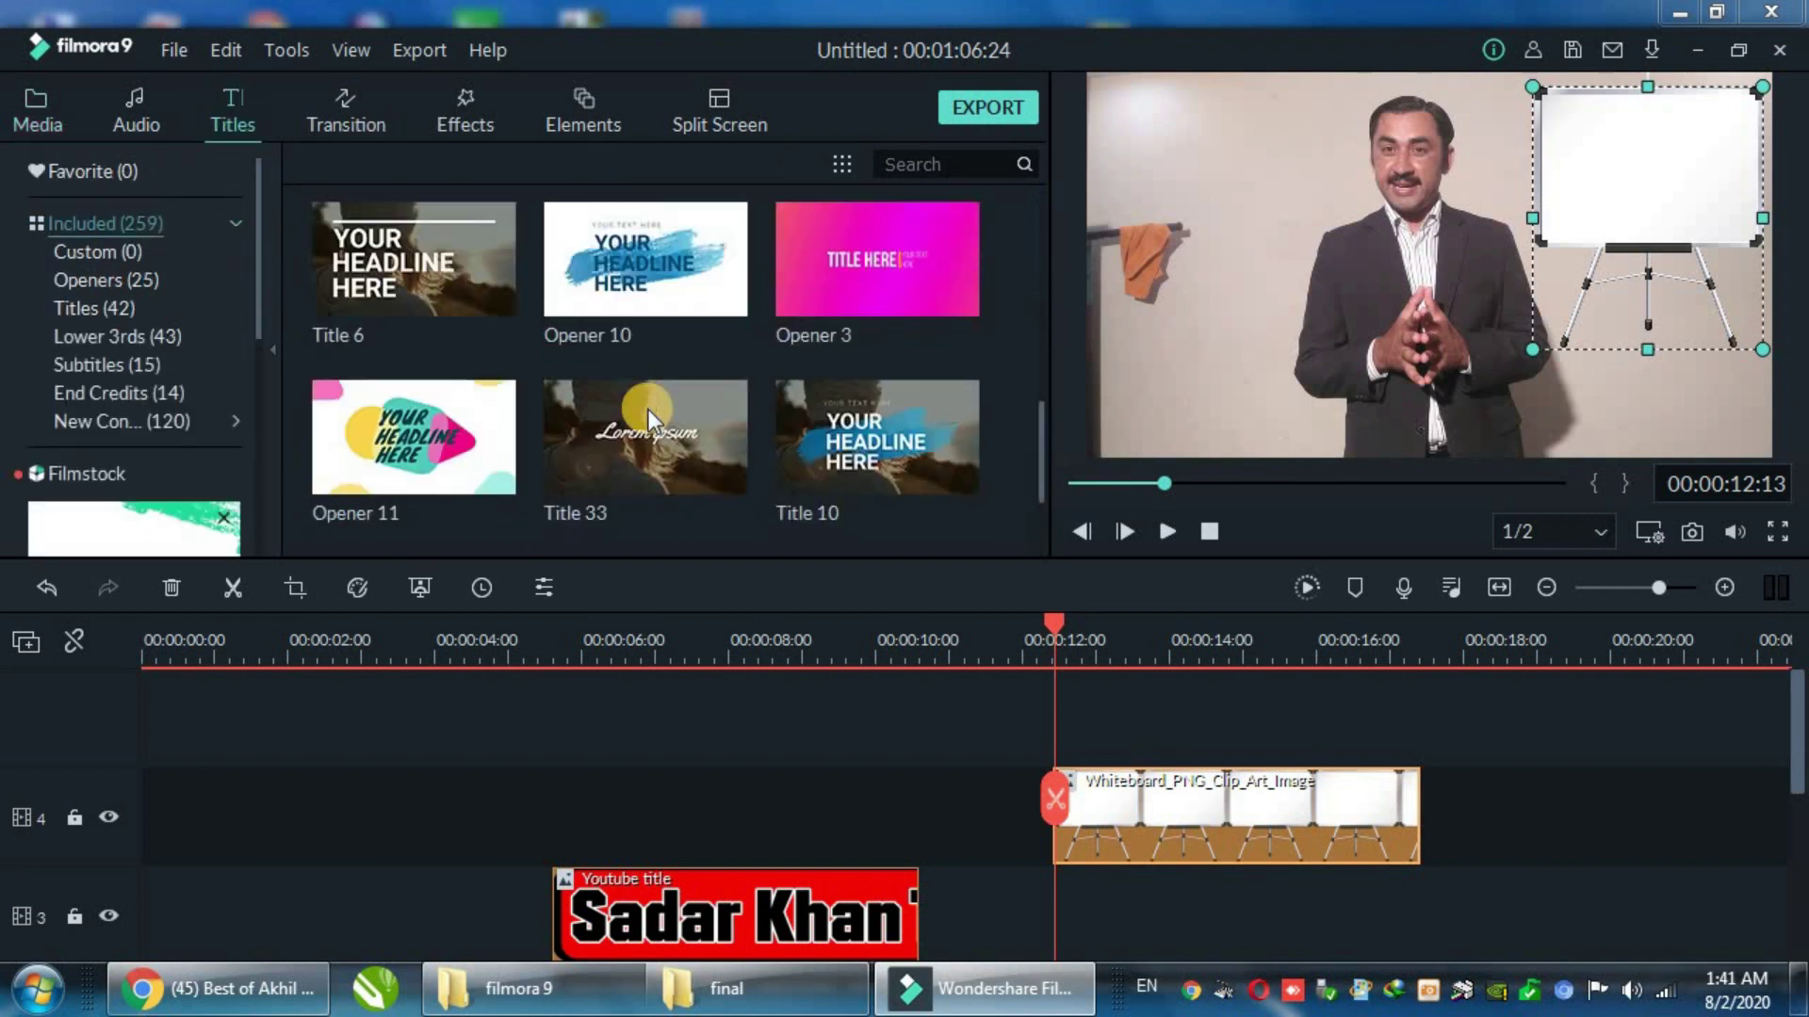
{"action": "scroll", "coordinate": [692, 354], "scroll_direction": "up", "scroll_amount": 10}
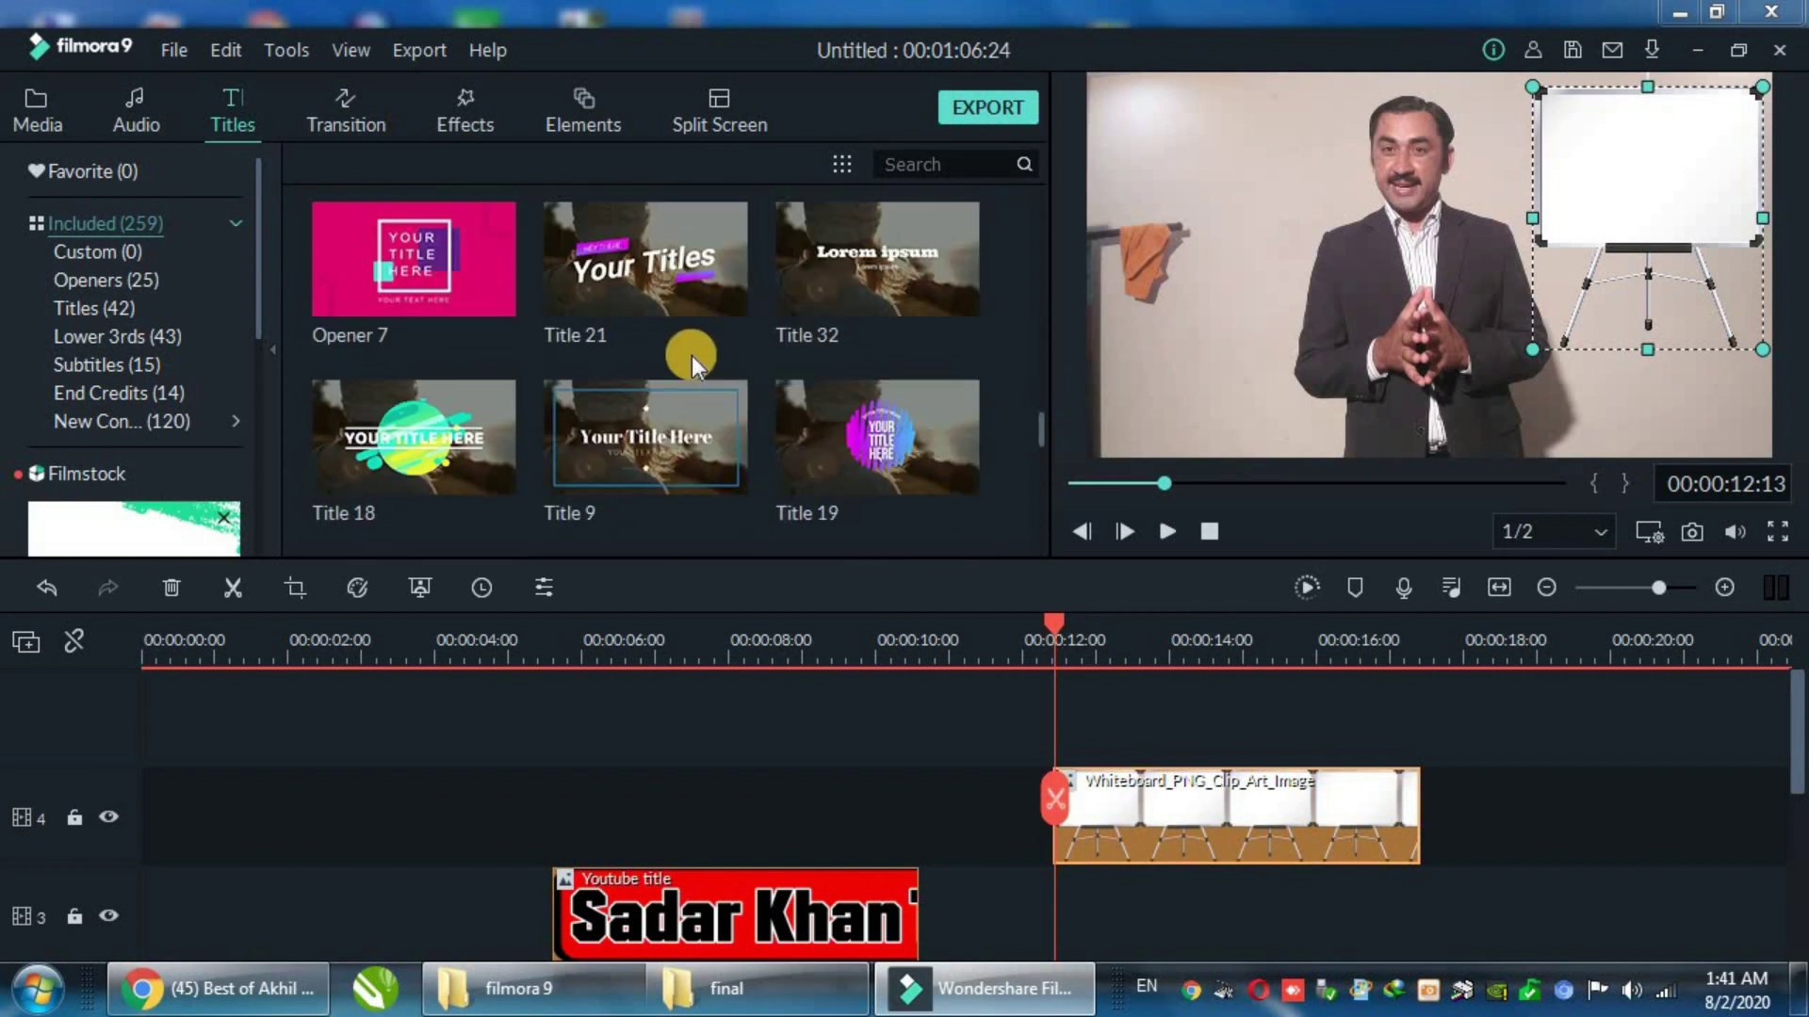
{"action": "scroll", "coordinate": [793, 373], "scroll_direction": "down", "scroll_amount": 15}
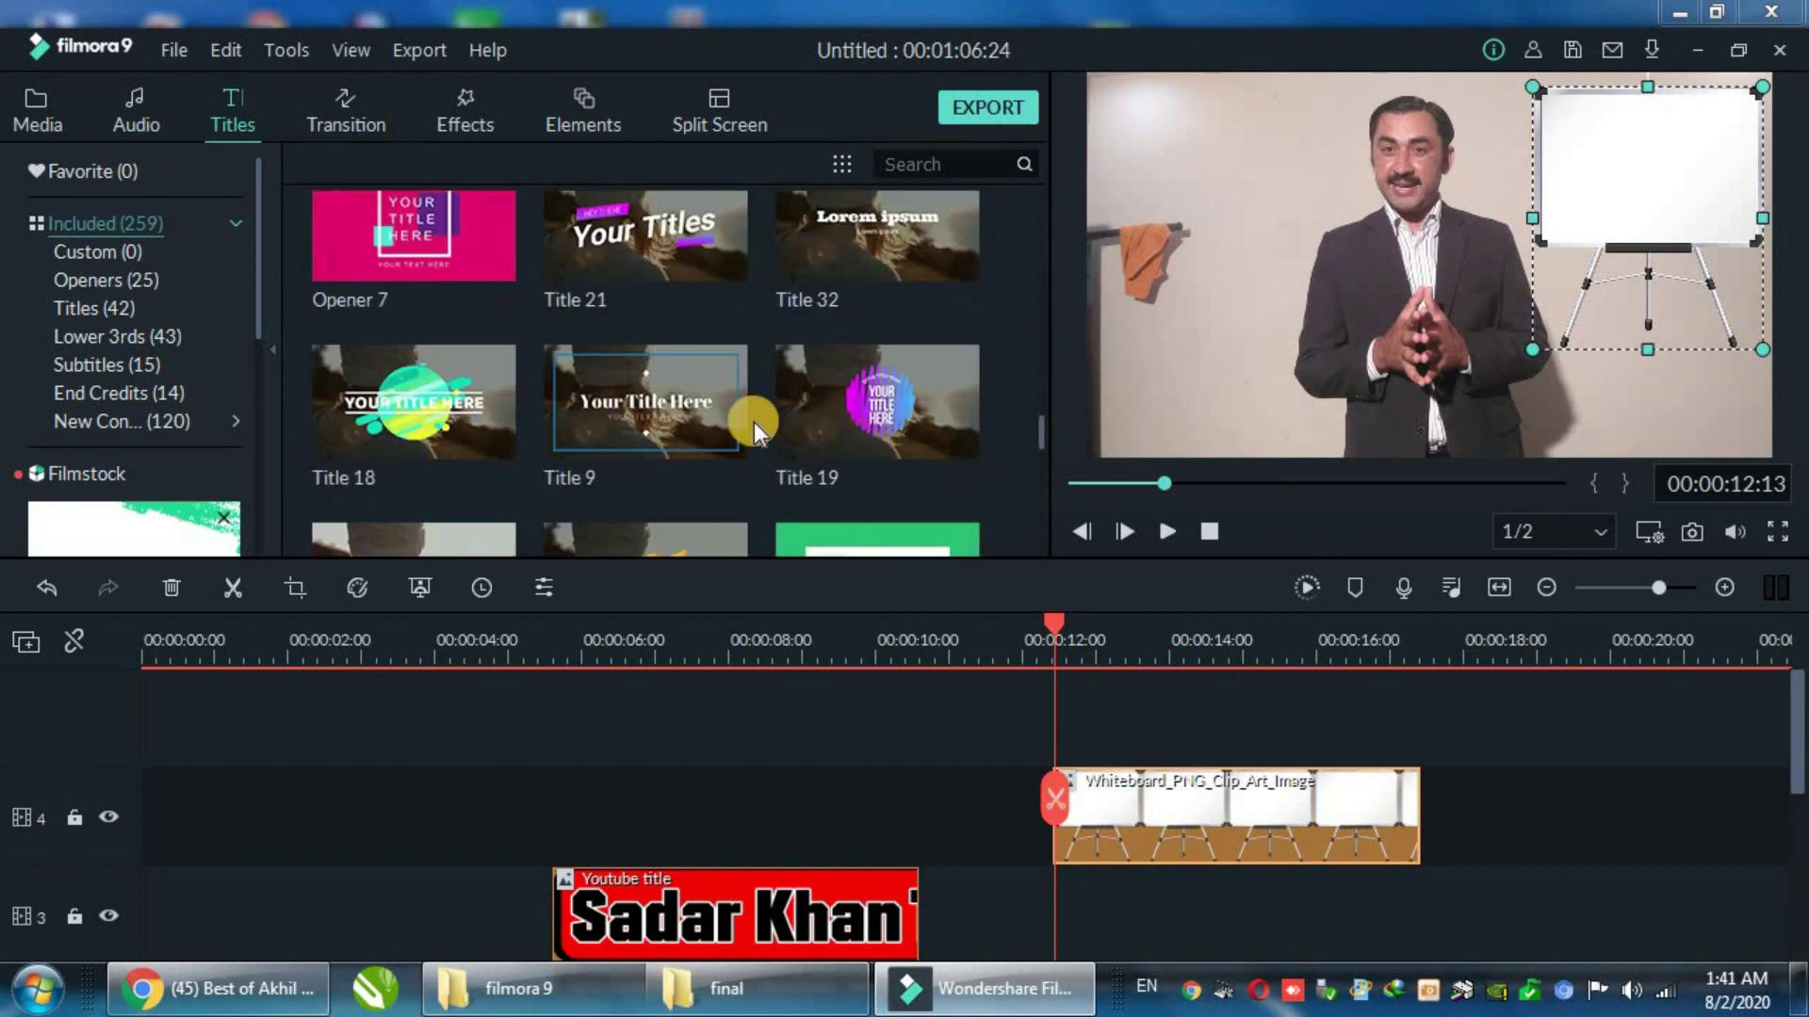
{"action": "scroll", "coordinate": [759, 452], "scroll_direction": "up", "scroll_amount": 10}
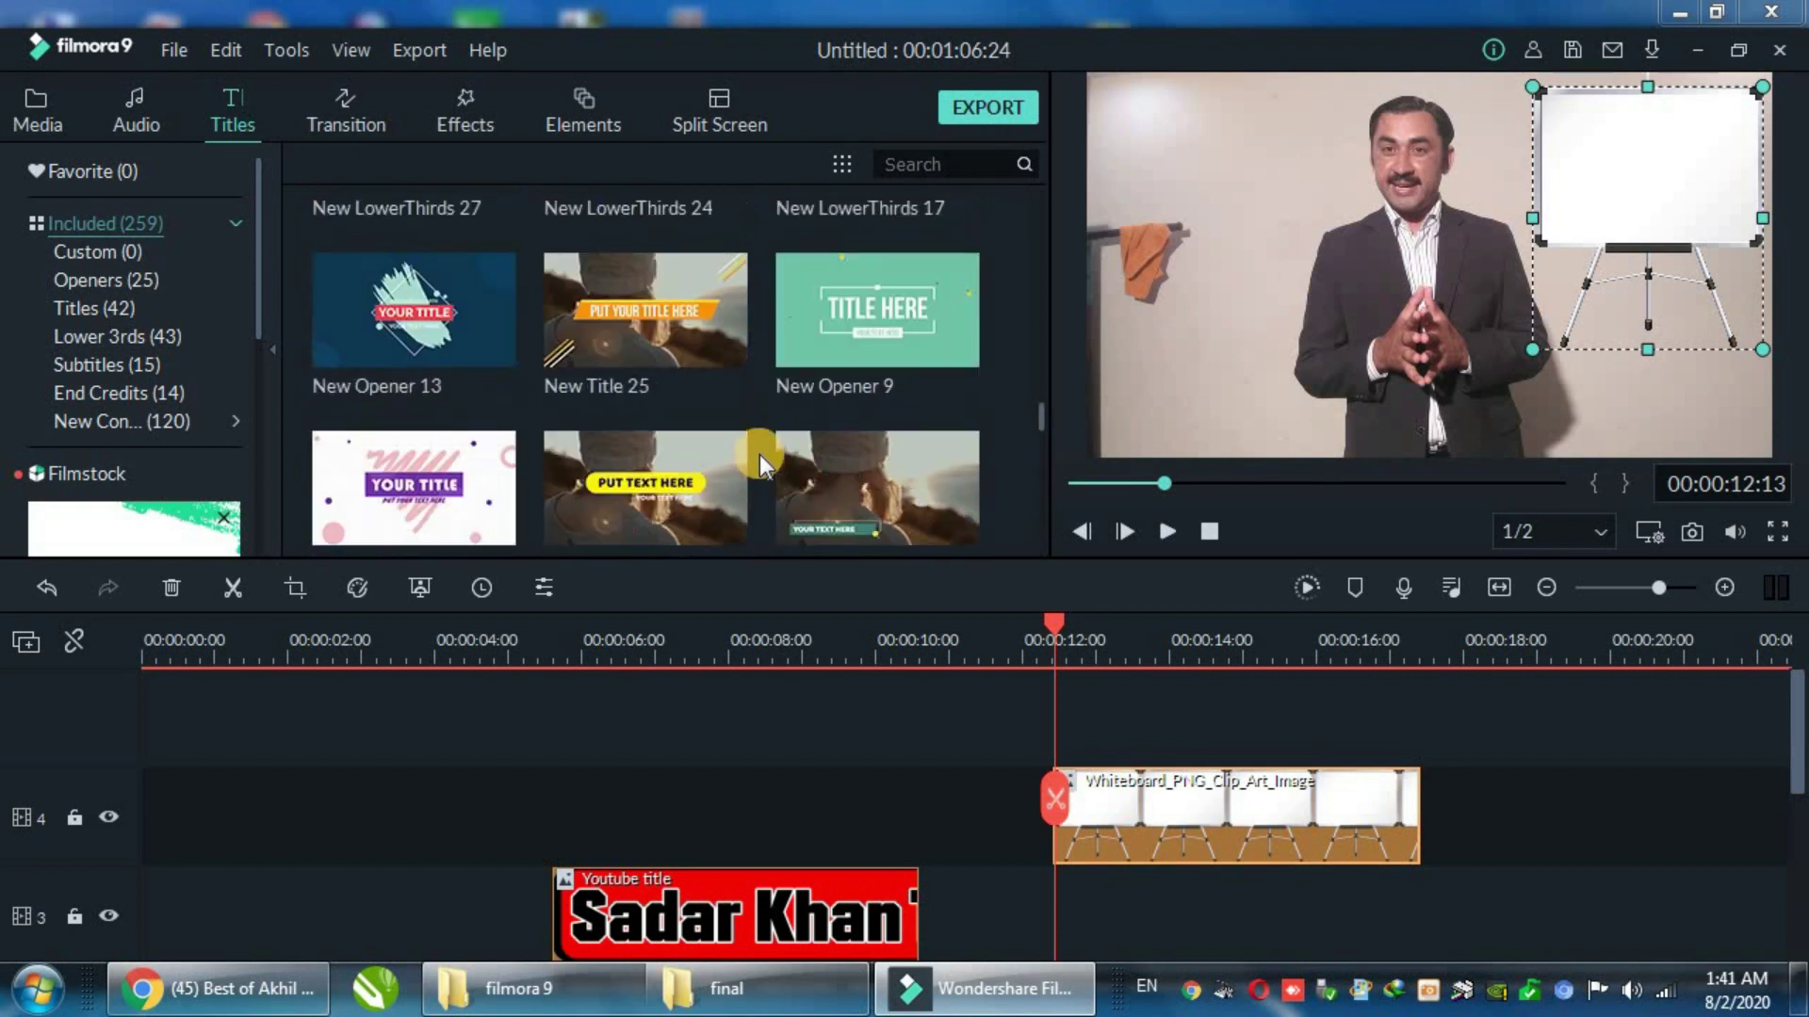
{"action": "scroll", "coordinate": [759, 454], "scroll_direction": "up", "scroll_amount": 5}
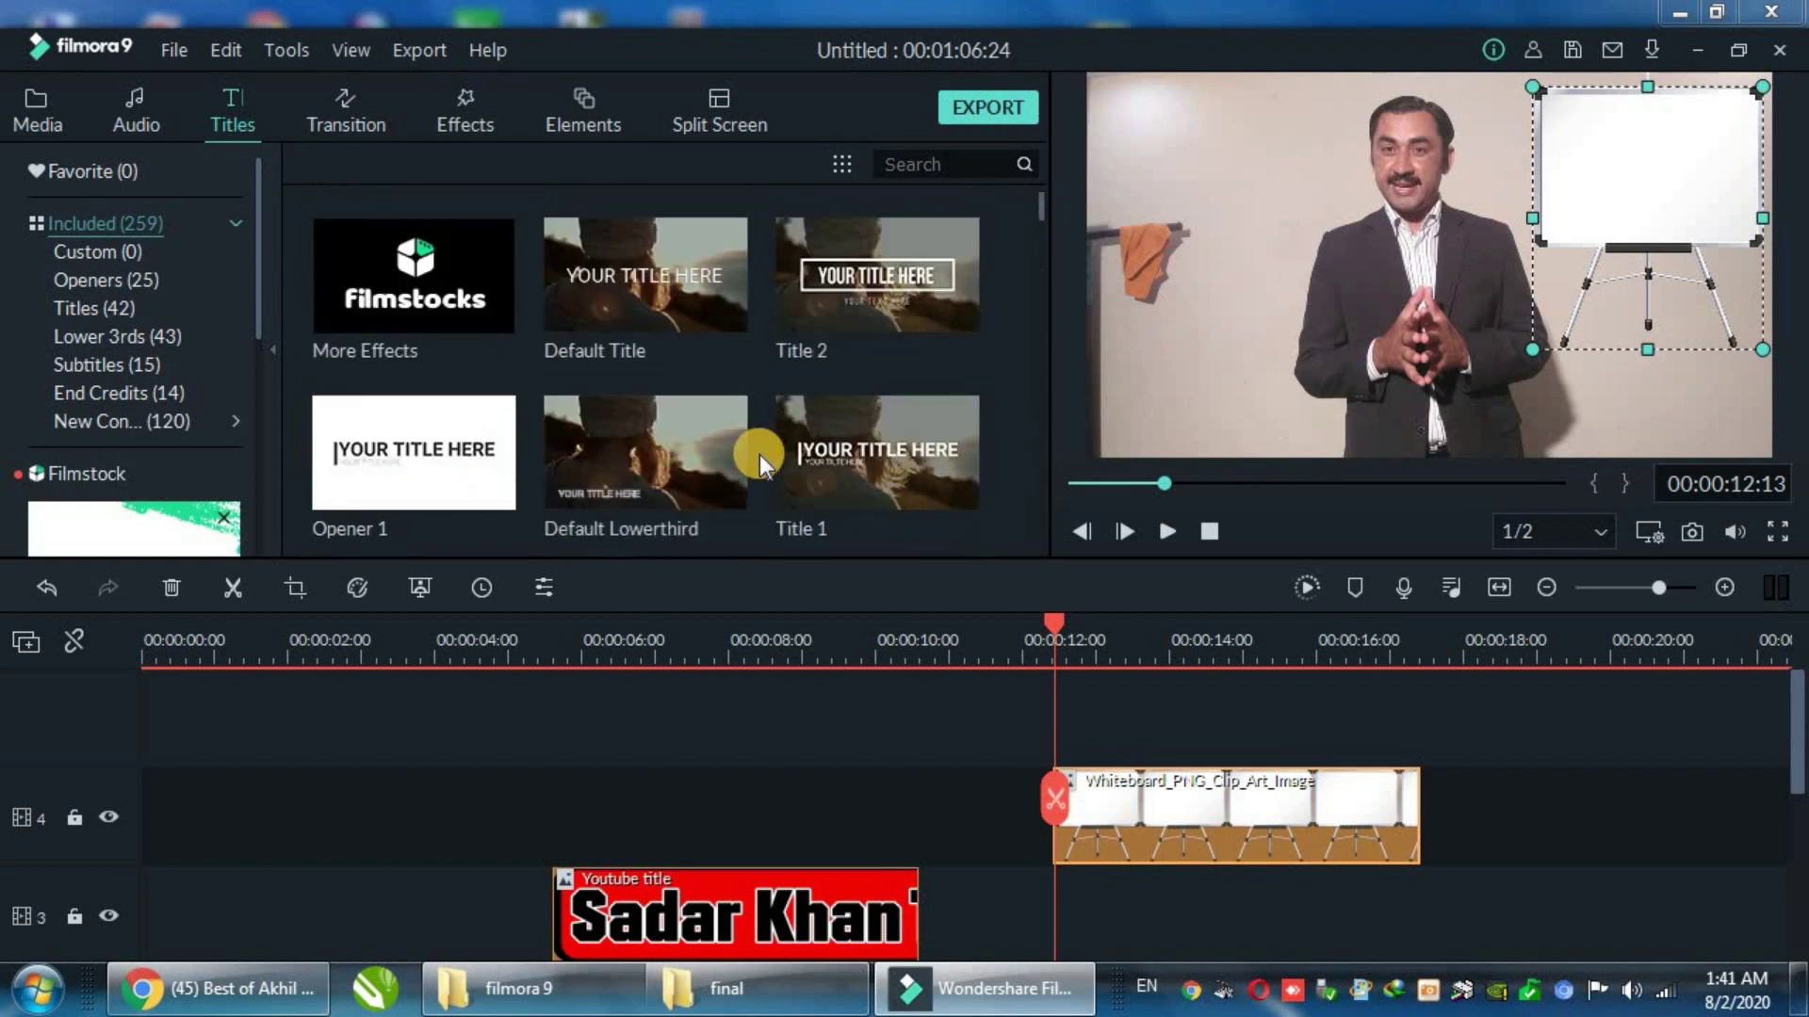
{"action": "left_click", "coordinate": [129, 111]}
{"action": "left_click", "coordinate": [47, 105]}
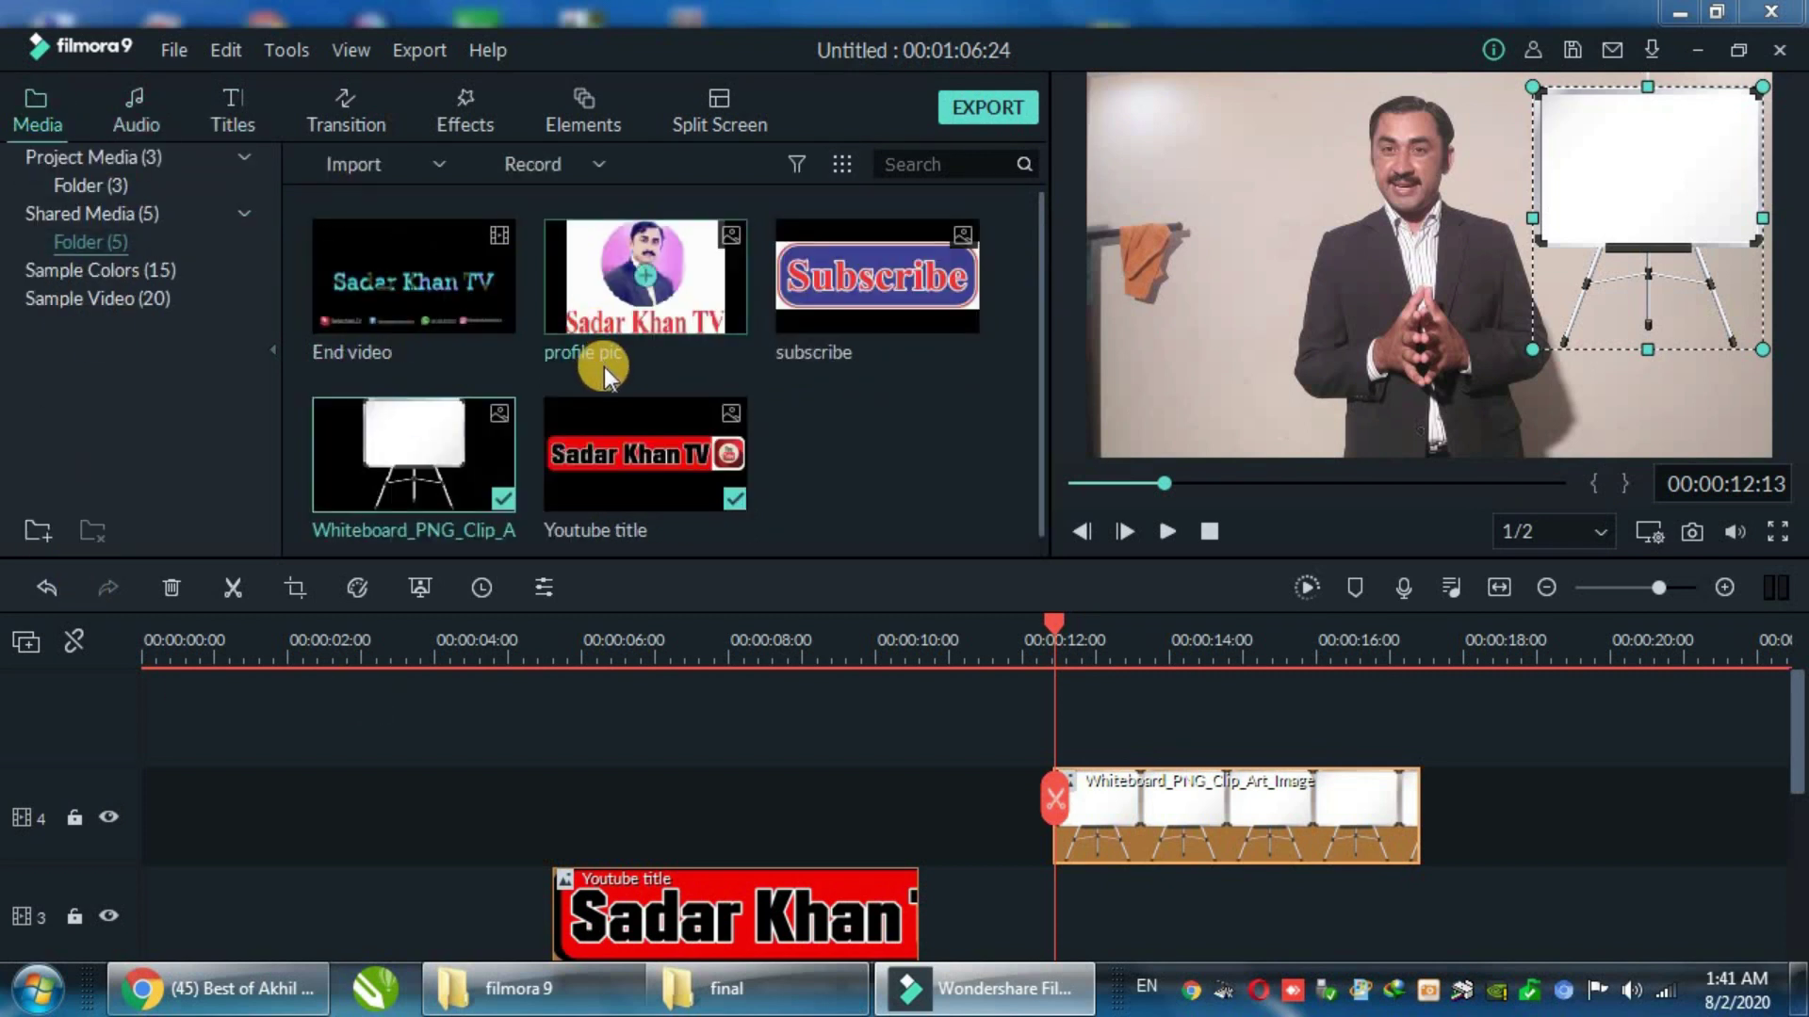
Step: Preview the playback from the start of the whiteboard overlay and pause at 00:00:16:09
{"action": "left_click", "coordinate": [688, 280]}
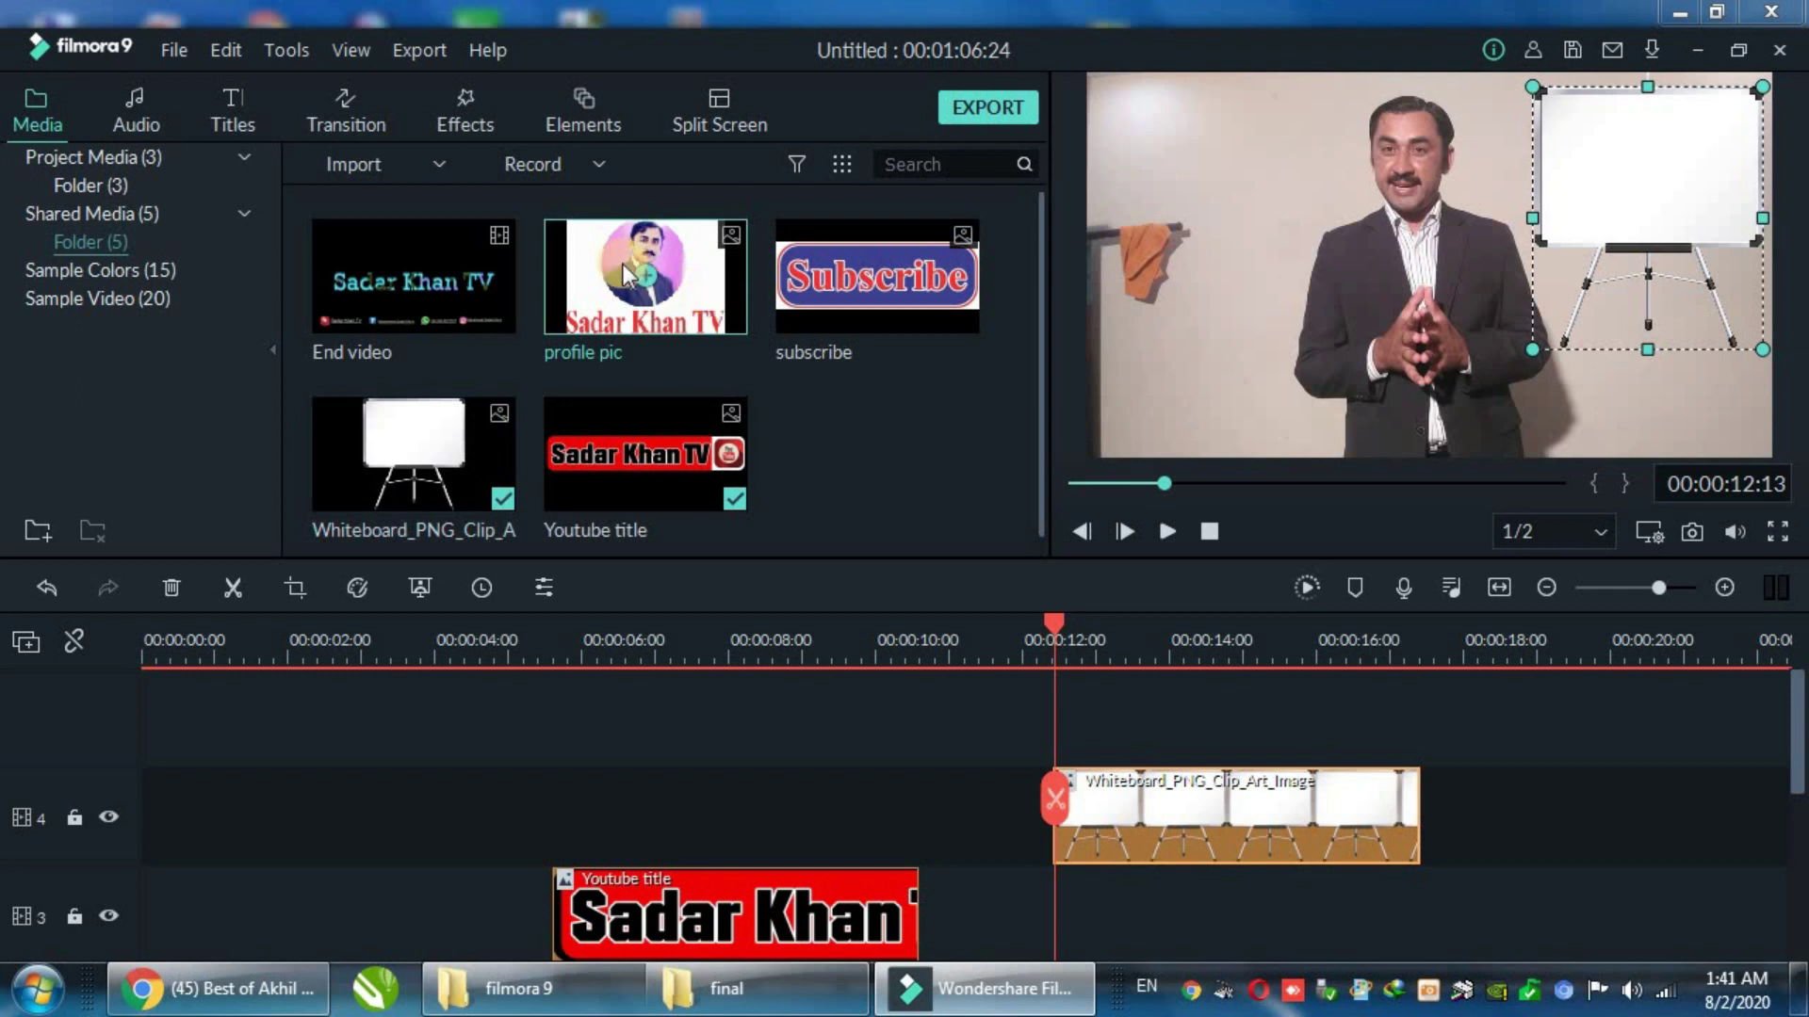
{"action": "left_click", "coordinate": [557, 303]}
{"action": "left_click", "coordinate": [1168, 533]}
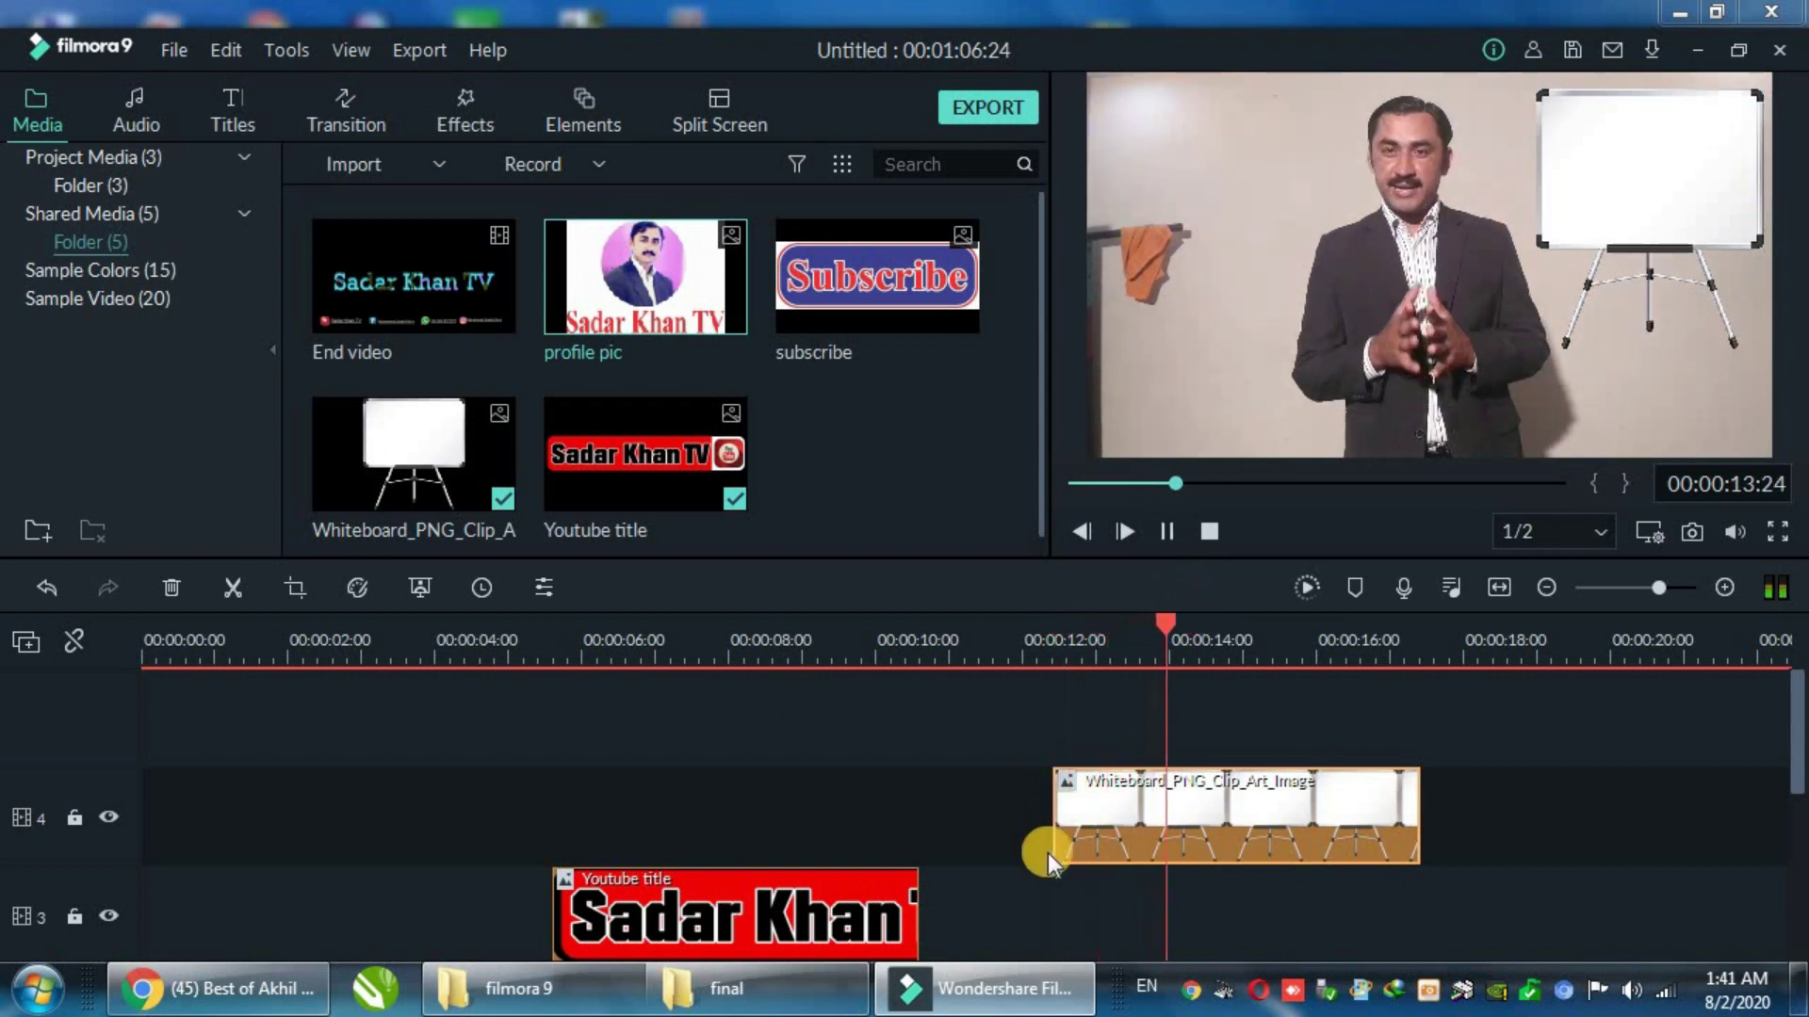
{"action": "left_click", "coordinate": [1166, 533]}
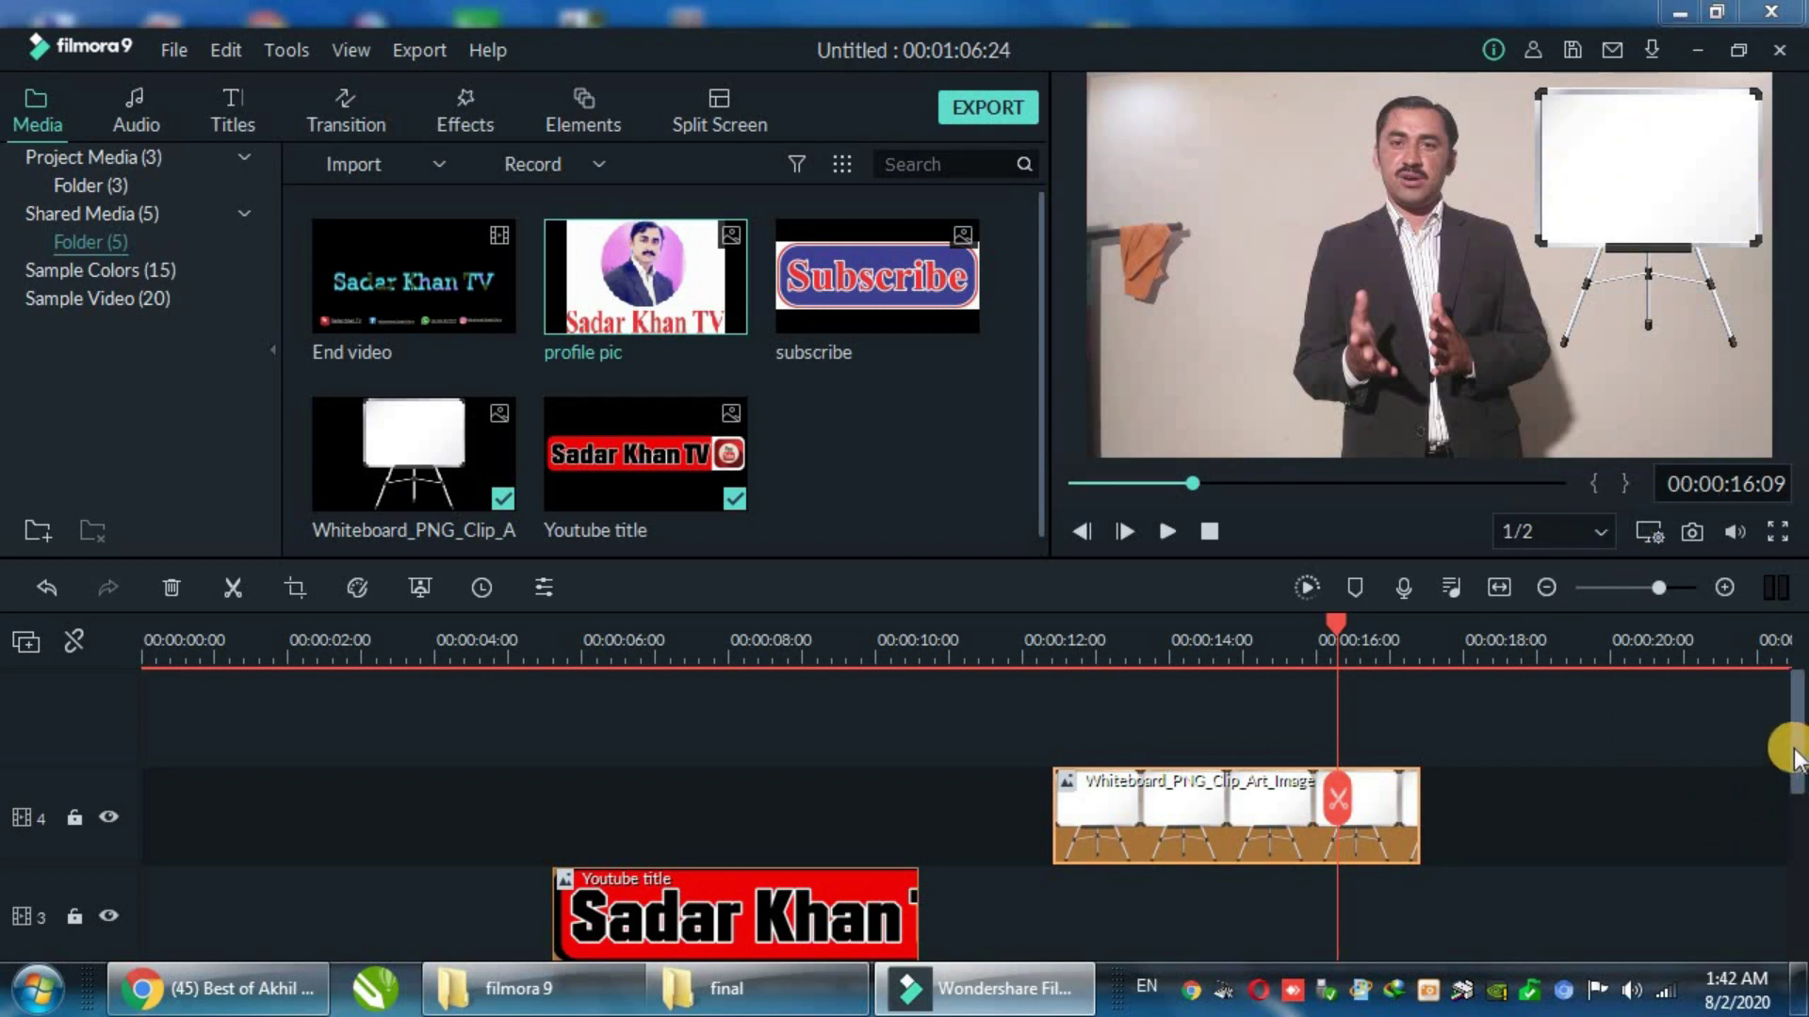
Step: Extend the whiteboard clip on track 4 to the end of the main video clip
{"action": "scroll", "coordinate": [1794, 734], "scroll_direction": "down", "scroll_amount": 1}
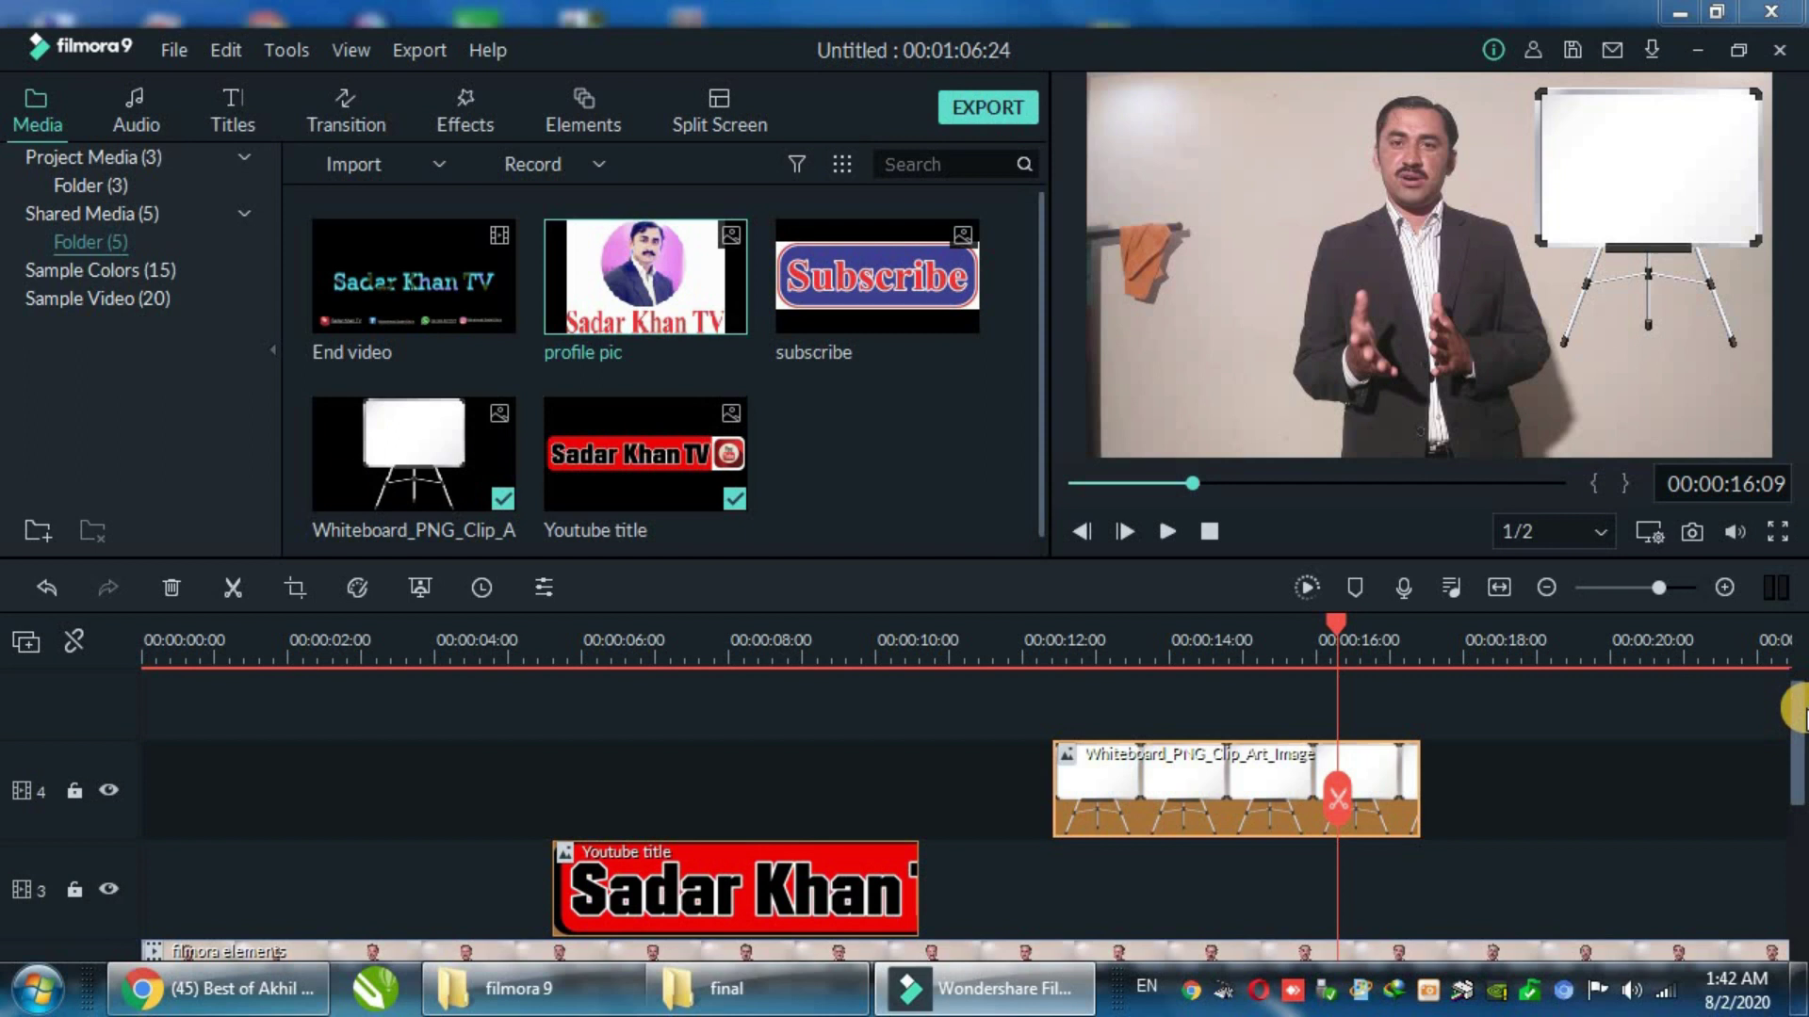
{"action": "mouse_move", "coordinate": [1795, 718]}
{"action": "left_mouse_down"}
{"action": "mouse_move", "coordinate": [1789, 804]}
{"action": "mouse_move", "coordinate": [1795, 740]}
{"action": "left_mouse_up"}
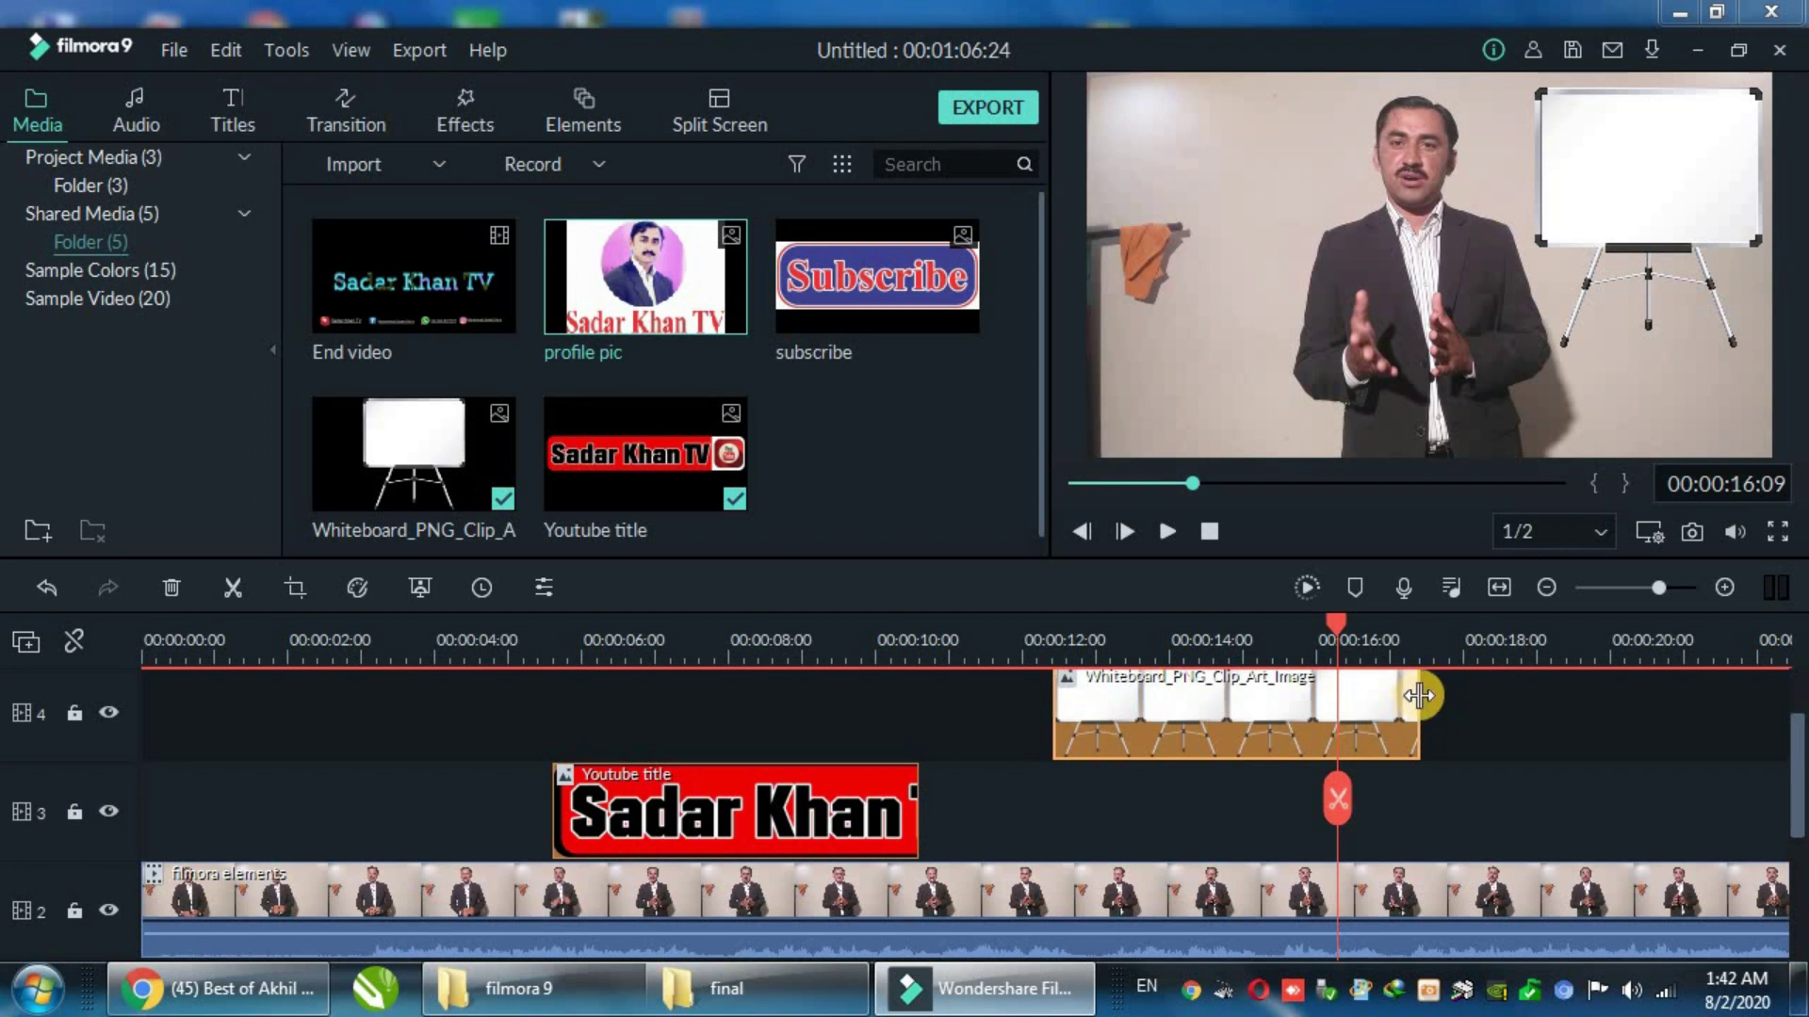
{"action": "left_click_drag", "start_coordinate": [1419, 696], "coordinate": [1447, 797]}
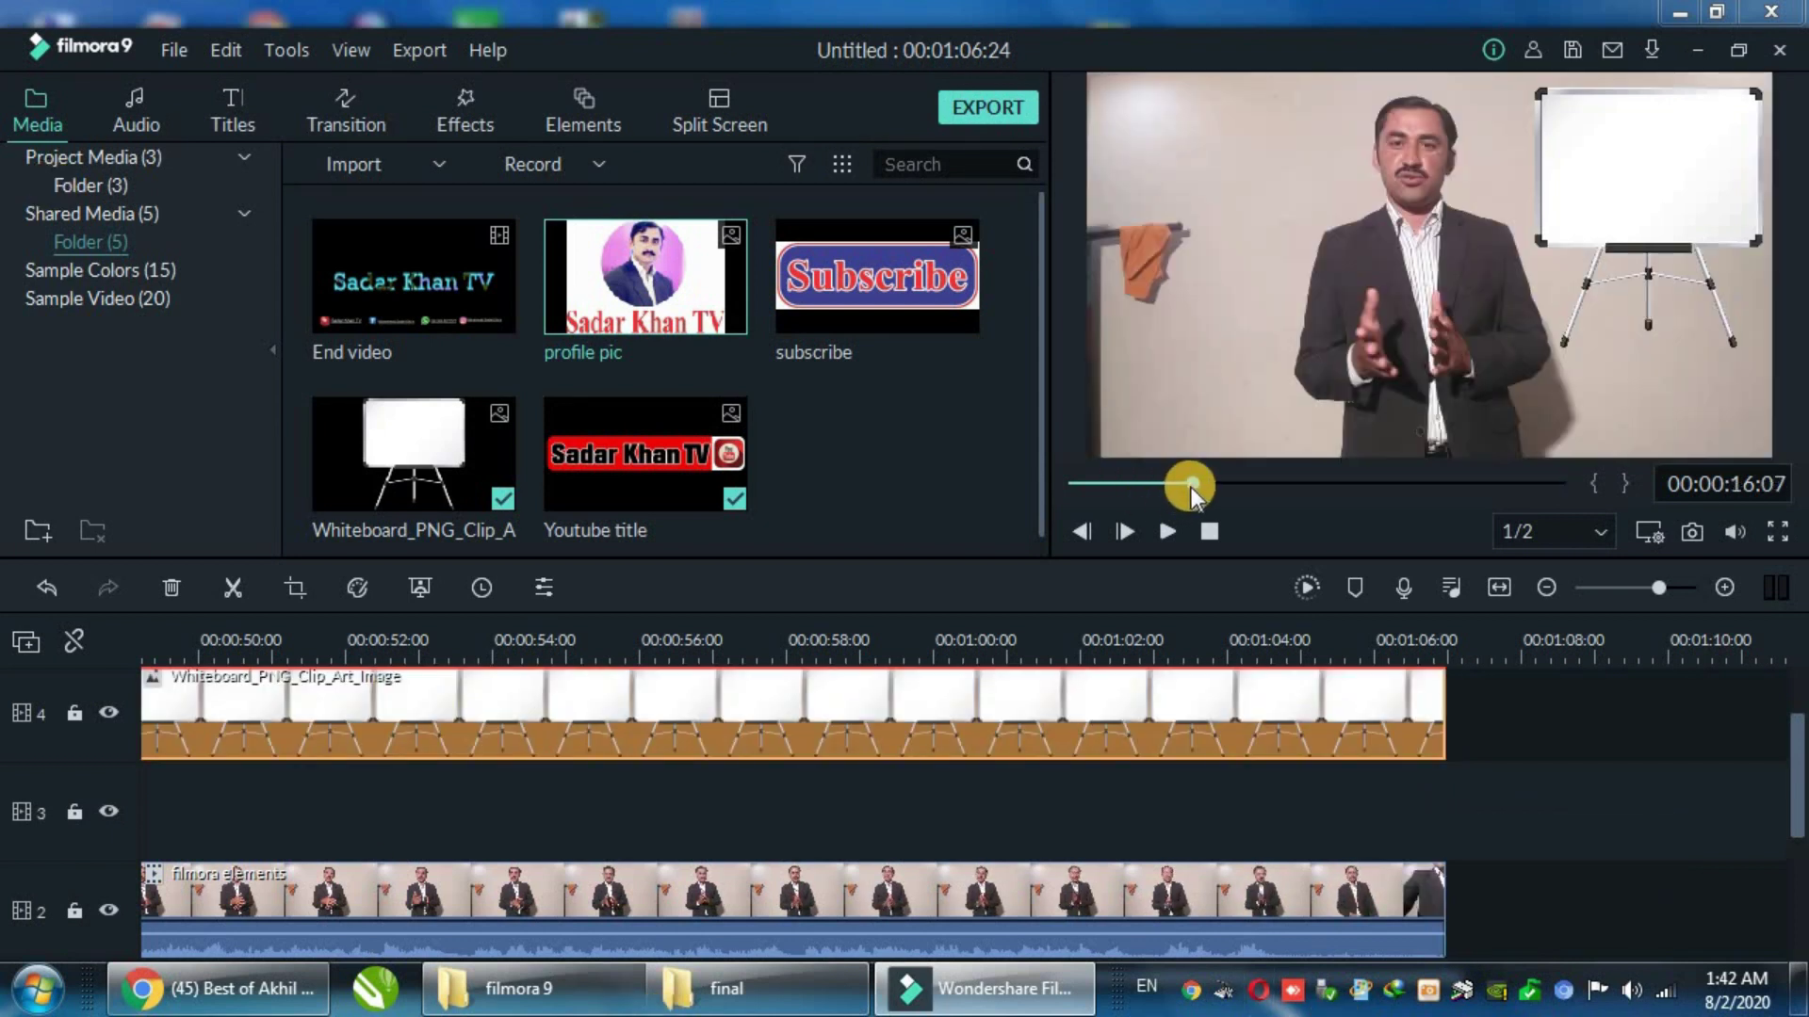
Step: Scrub the playhead to the video's end and back to 00:00:04:12 to check the whiteboard overlay's coverage
{"action": "left_click_drag", "start_coordinate": [1196, 488], "coordinate": [1564, 533]}
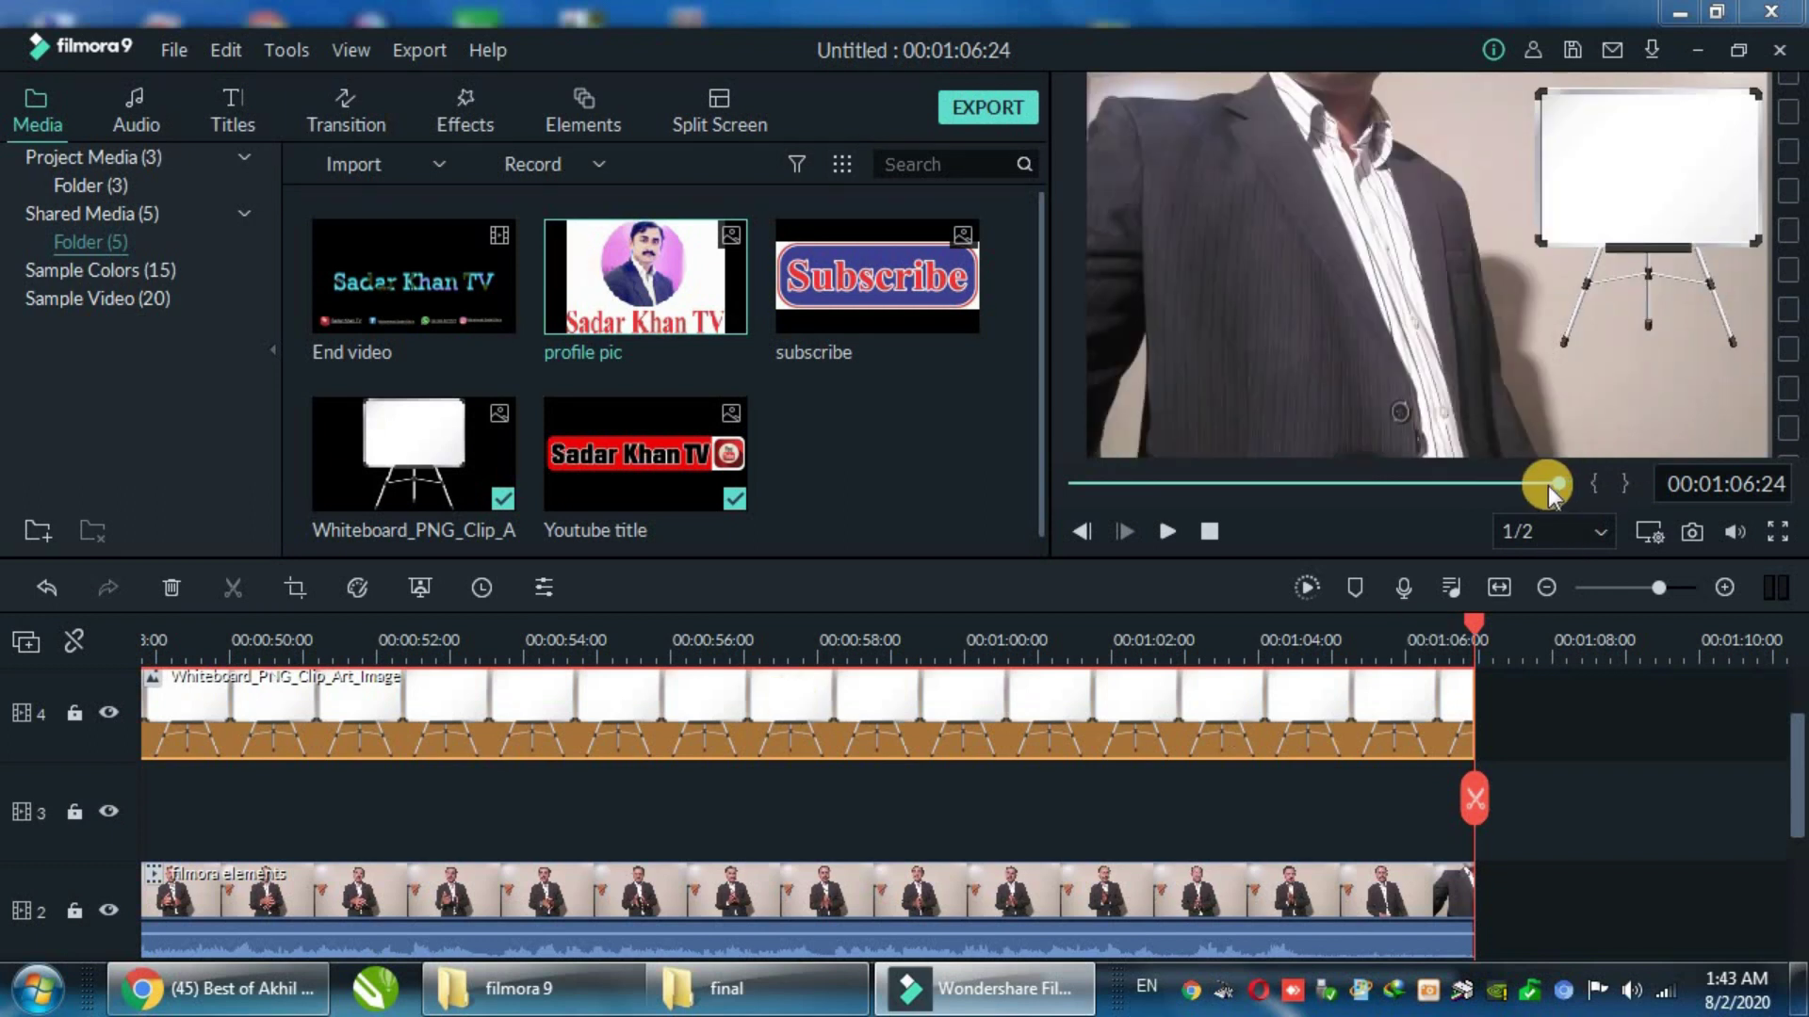
{"action": "left_click_drag", "start_coordinate": [1558, 484], "coordinate": [1381, 505]}
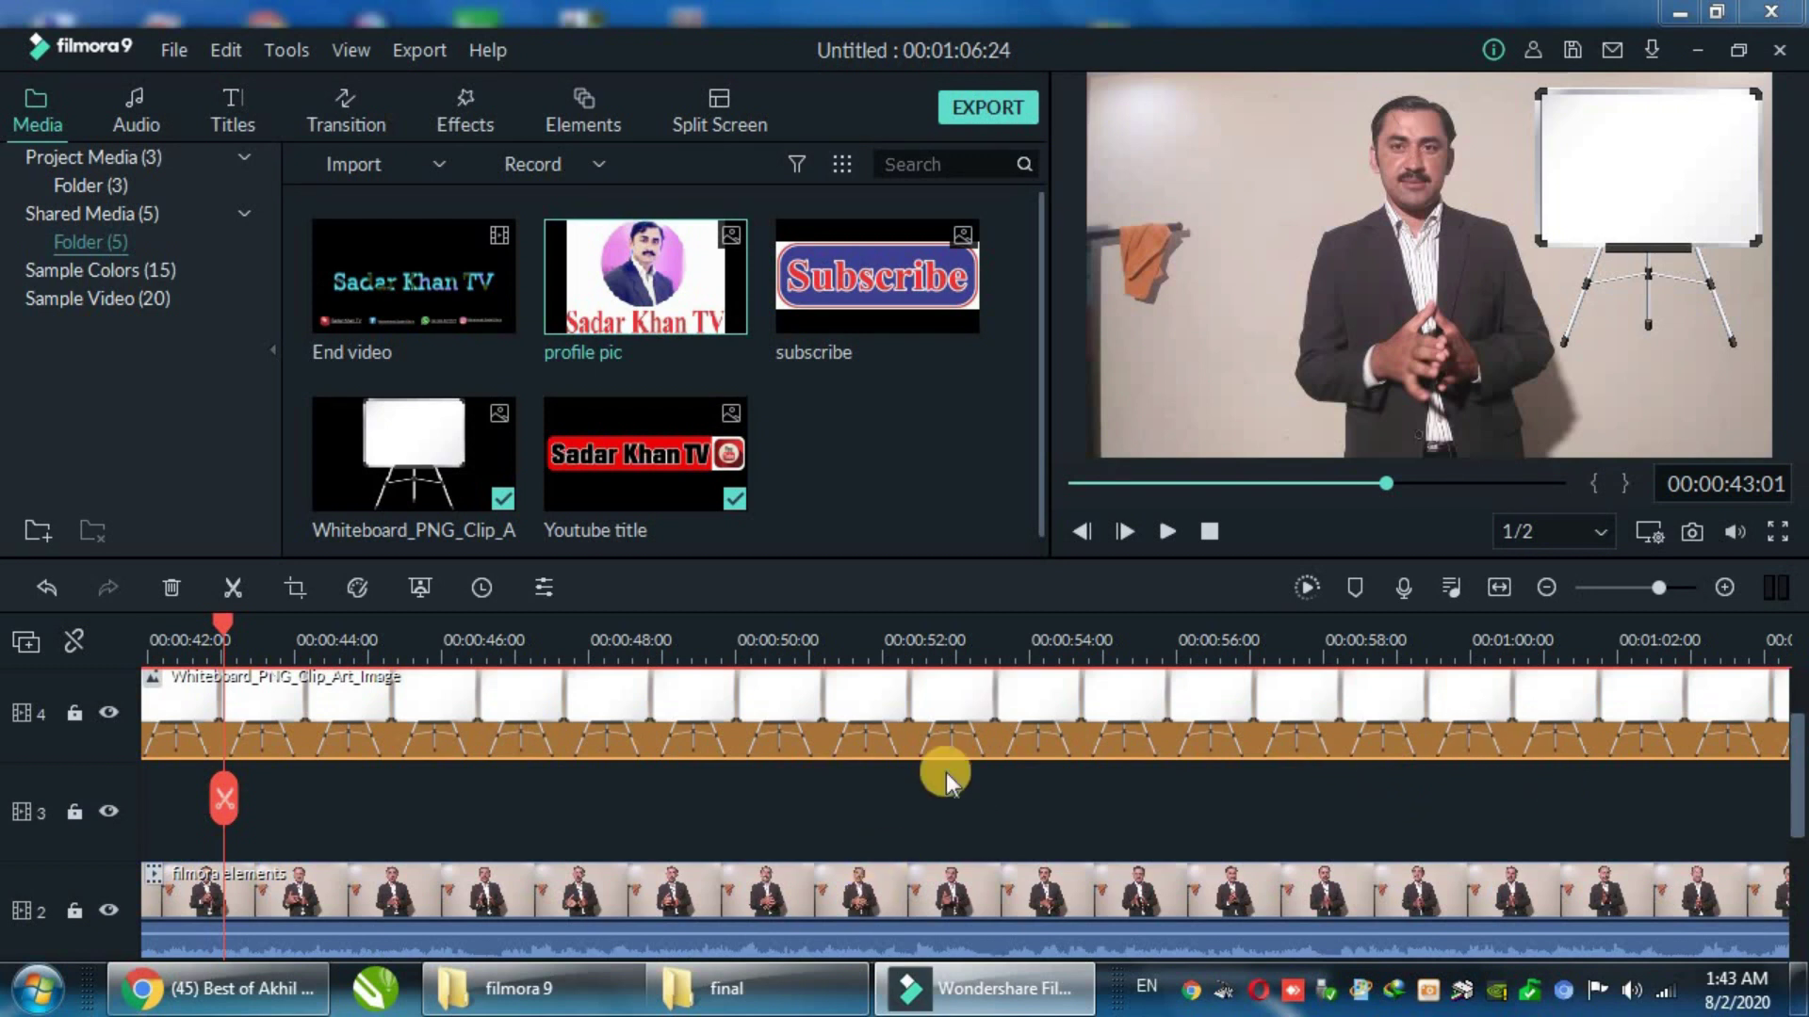
{"action": "scroll", "coordinate": [1680, 759], "scroll_direction": "down", "scroll_amount": 3}
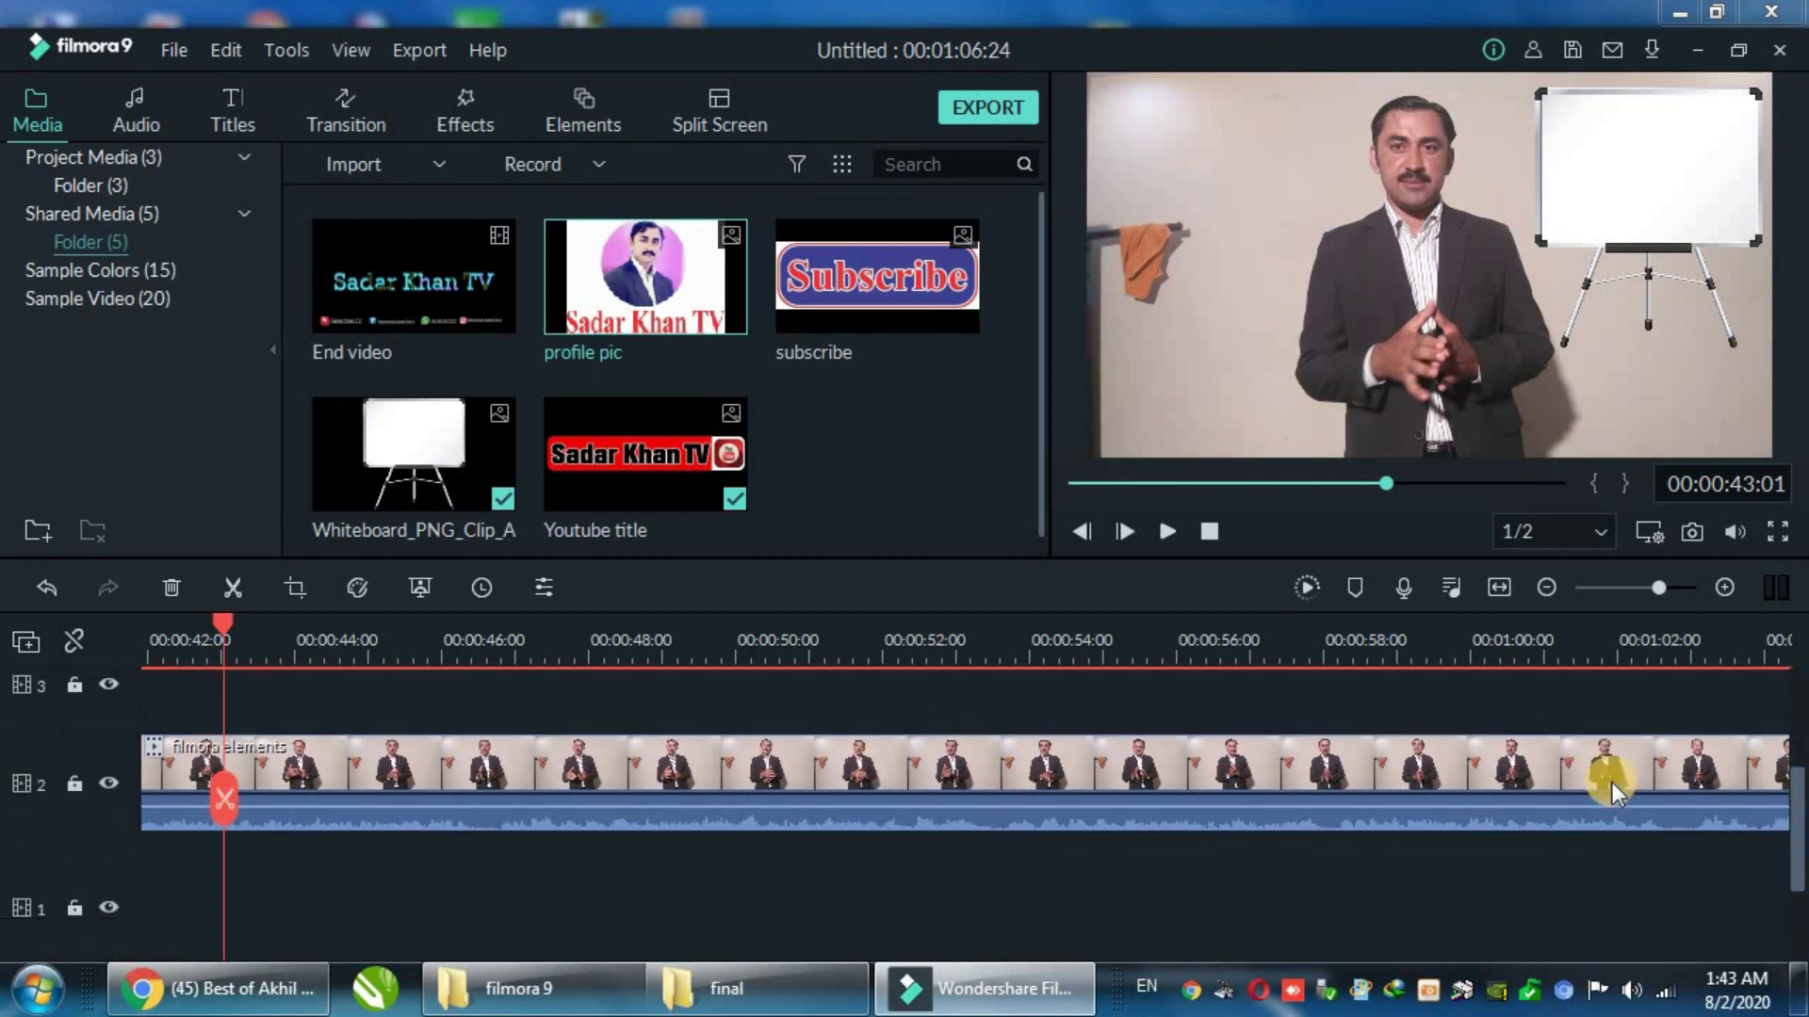
{"action": "scroll", "coordinate": [1611, 782], "scroll_direction": "up", "scroll_amount": 3}
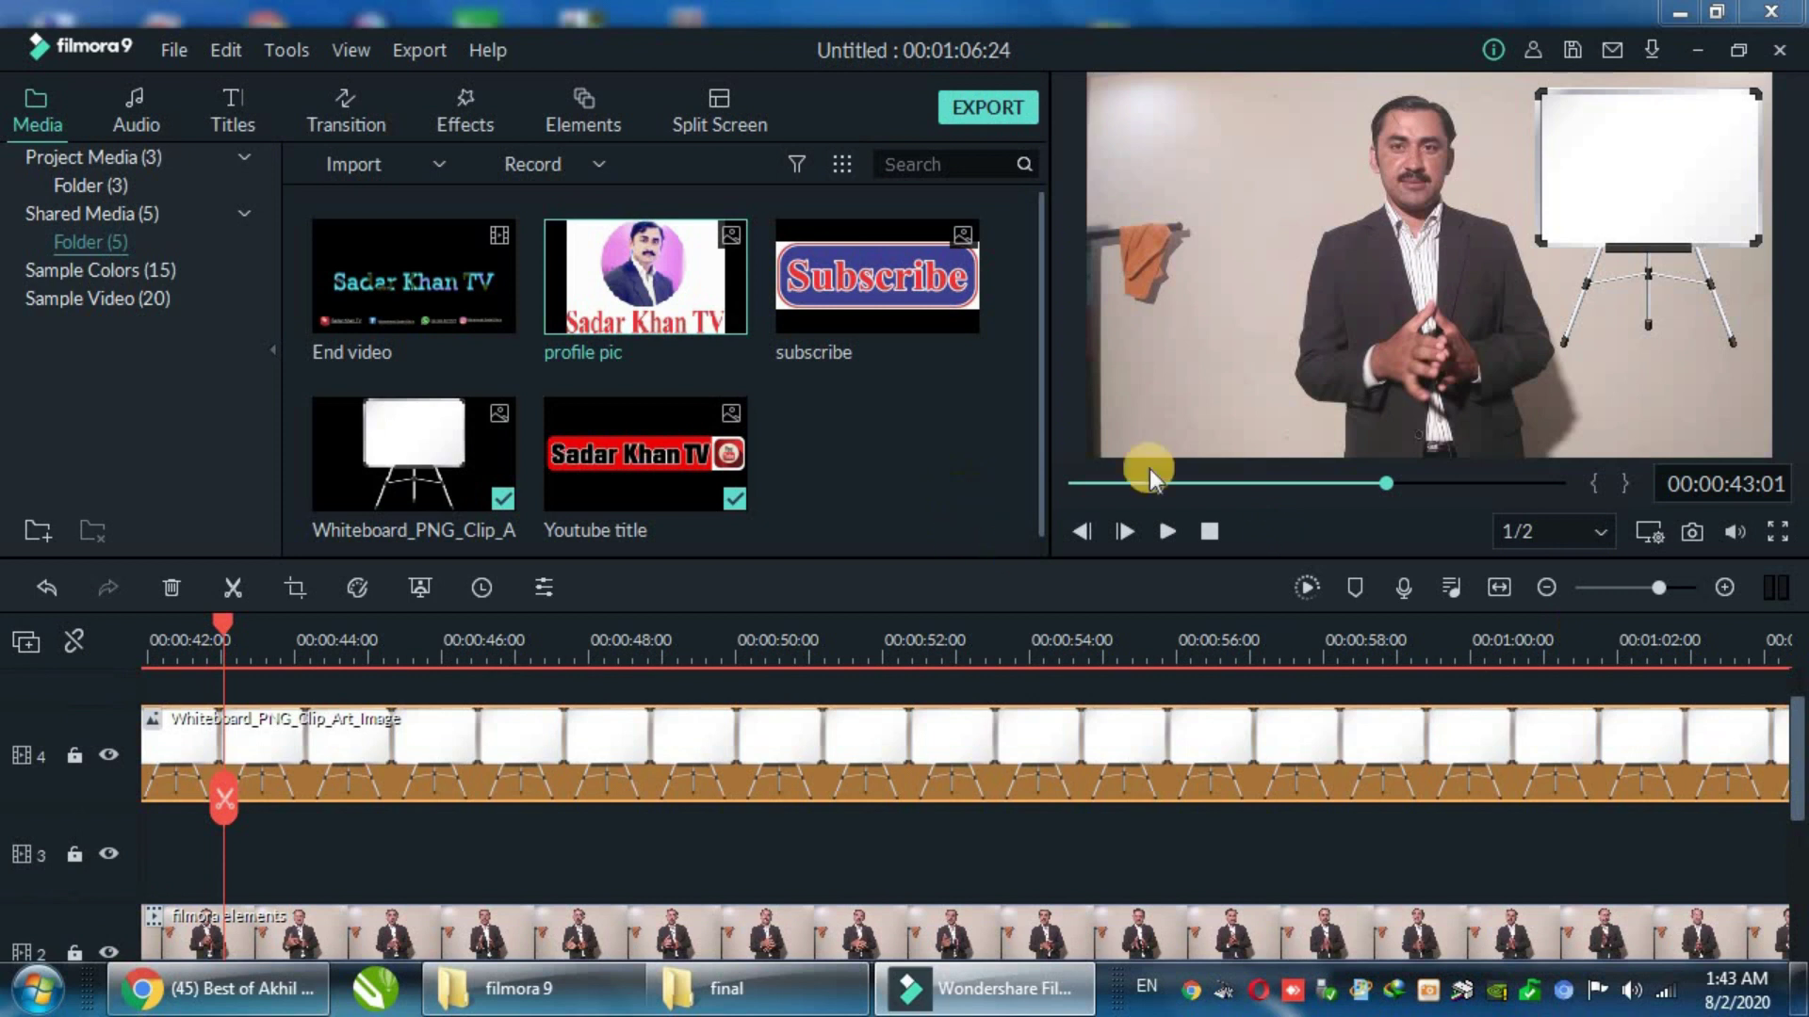
{"action": "left_click_drag", "start_coordinate": [225, 623], "coordinate": [94, 641]}
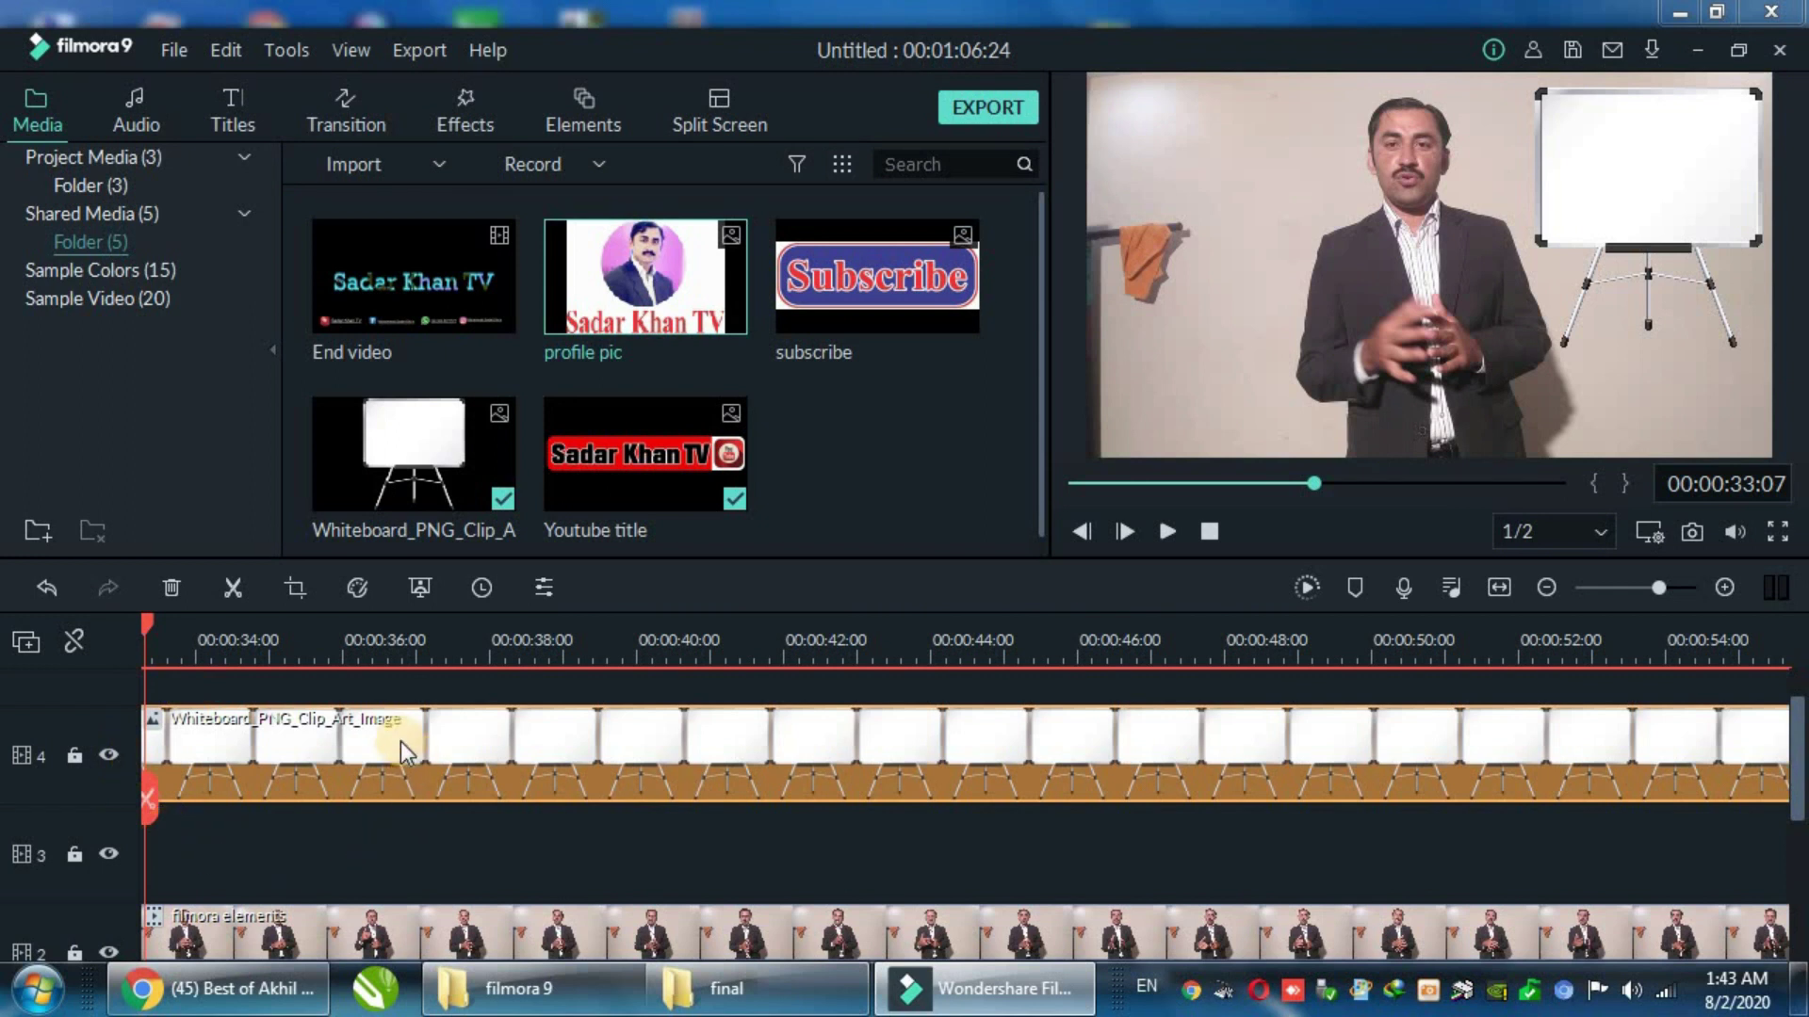
{"action": "left_click_drag", "start_coordinate": [399, 742], "coordinate": [403, 862]}
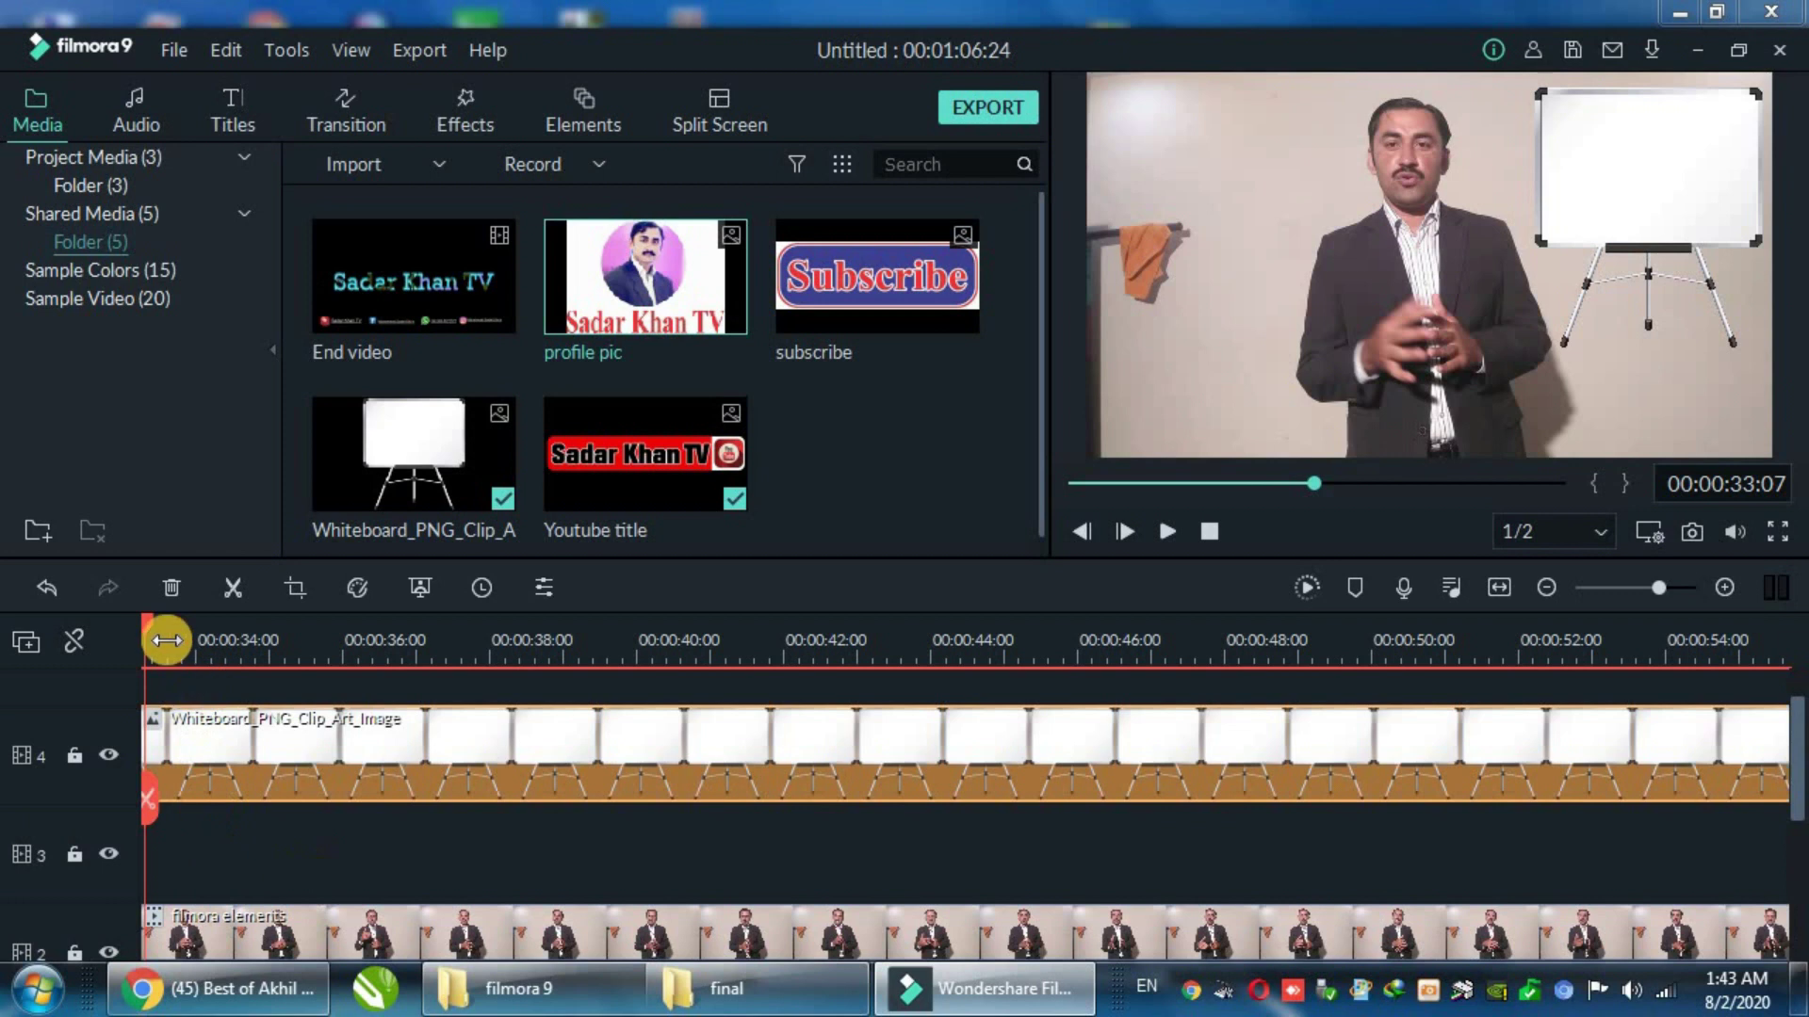
{"action": "left_click_drag", "start_coordinate": [155, 625], "coordinate": [51, 625]}
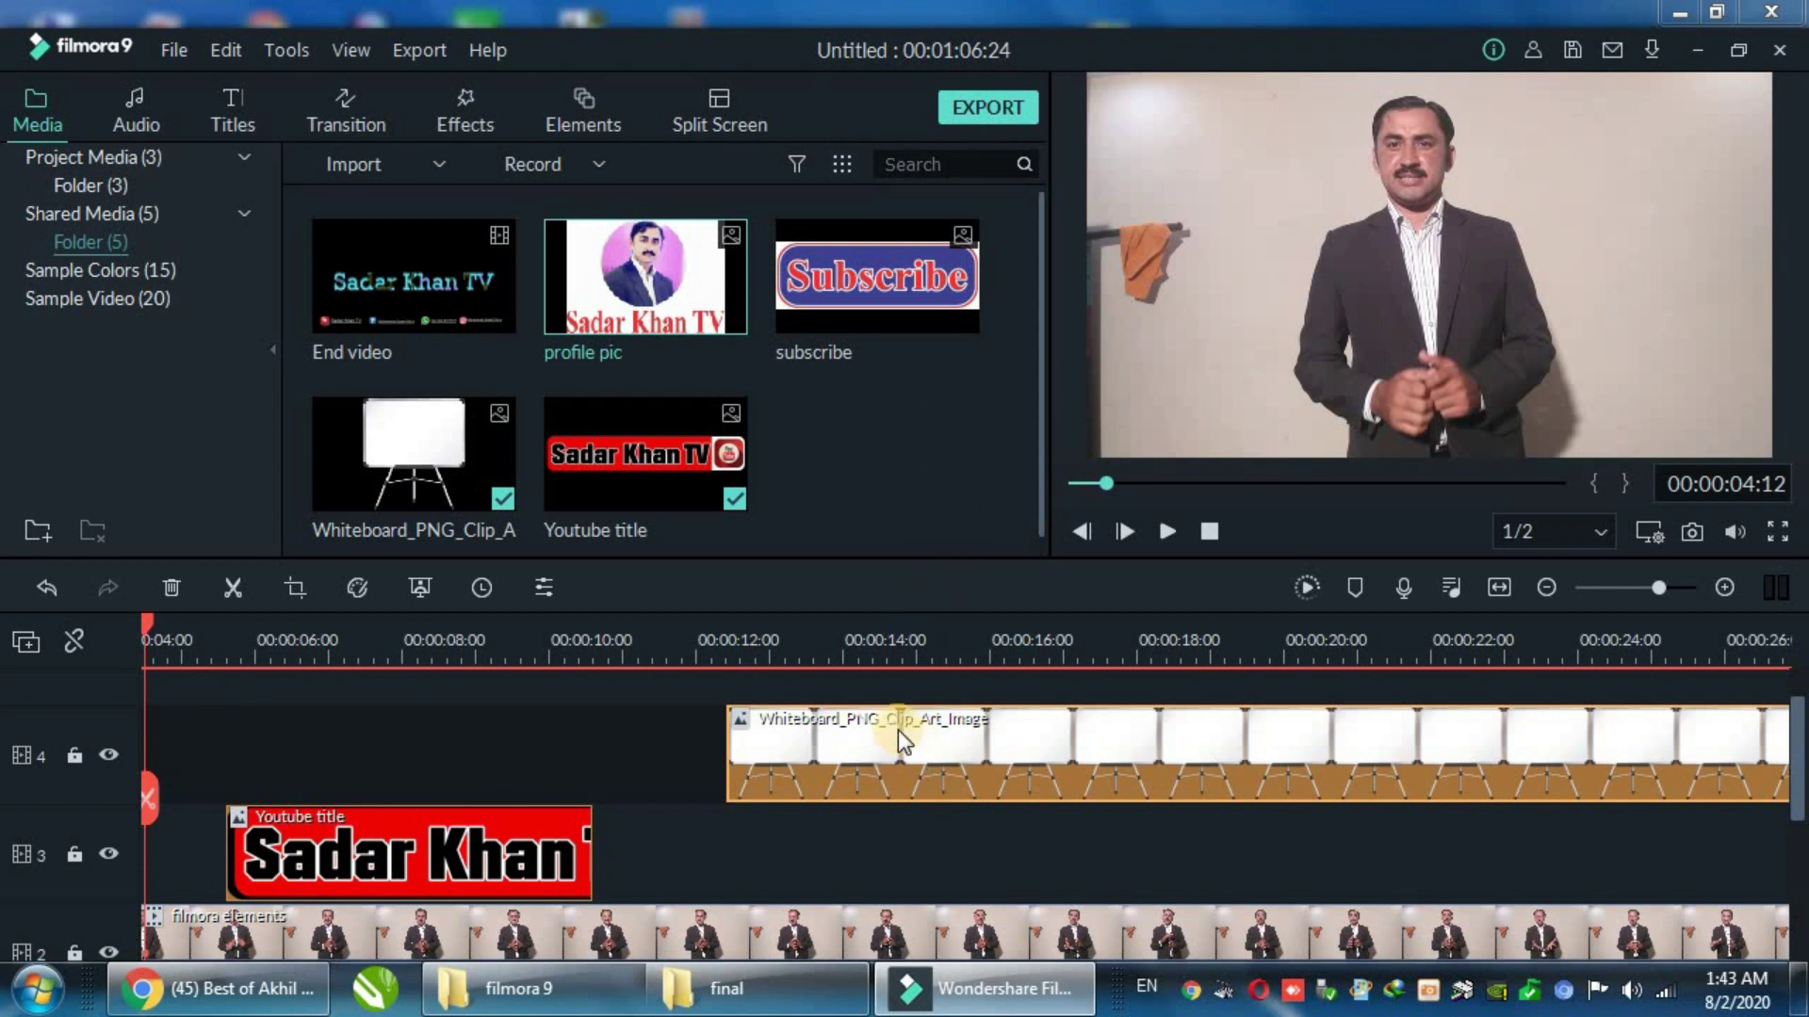
Step: Place the profile pic image on a new track above the whiteboard from about 00:00:15, and extend it to the video's end
{"action": "scroll", "coordinate": [900, 740], "scroll_direction": "up", "scroll_amount": 1}
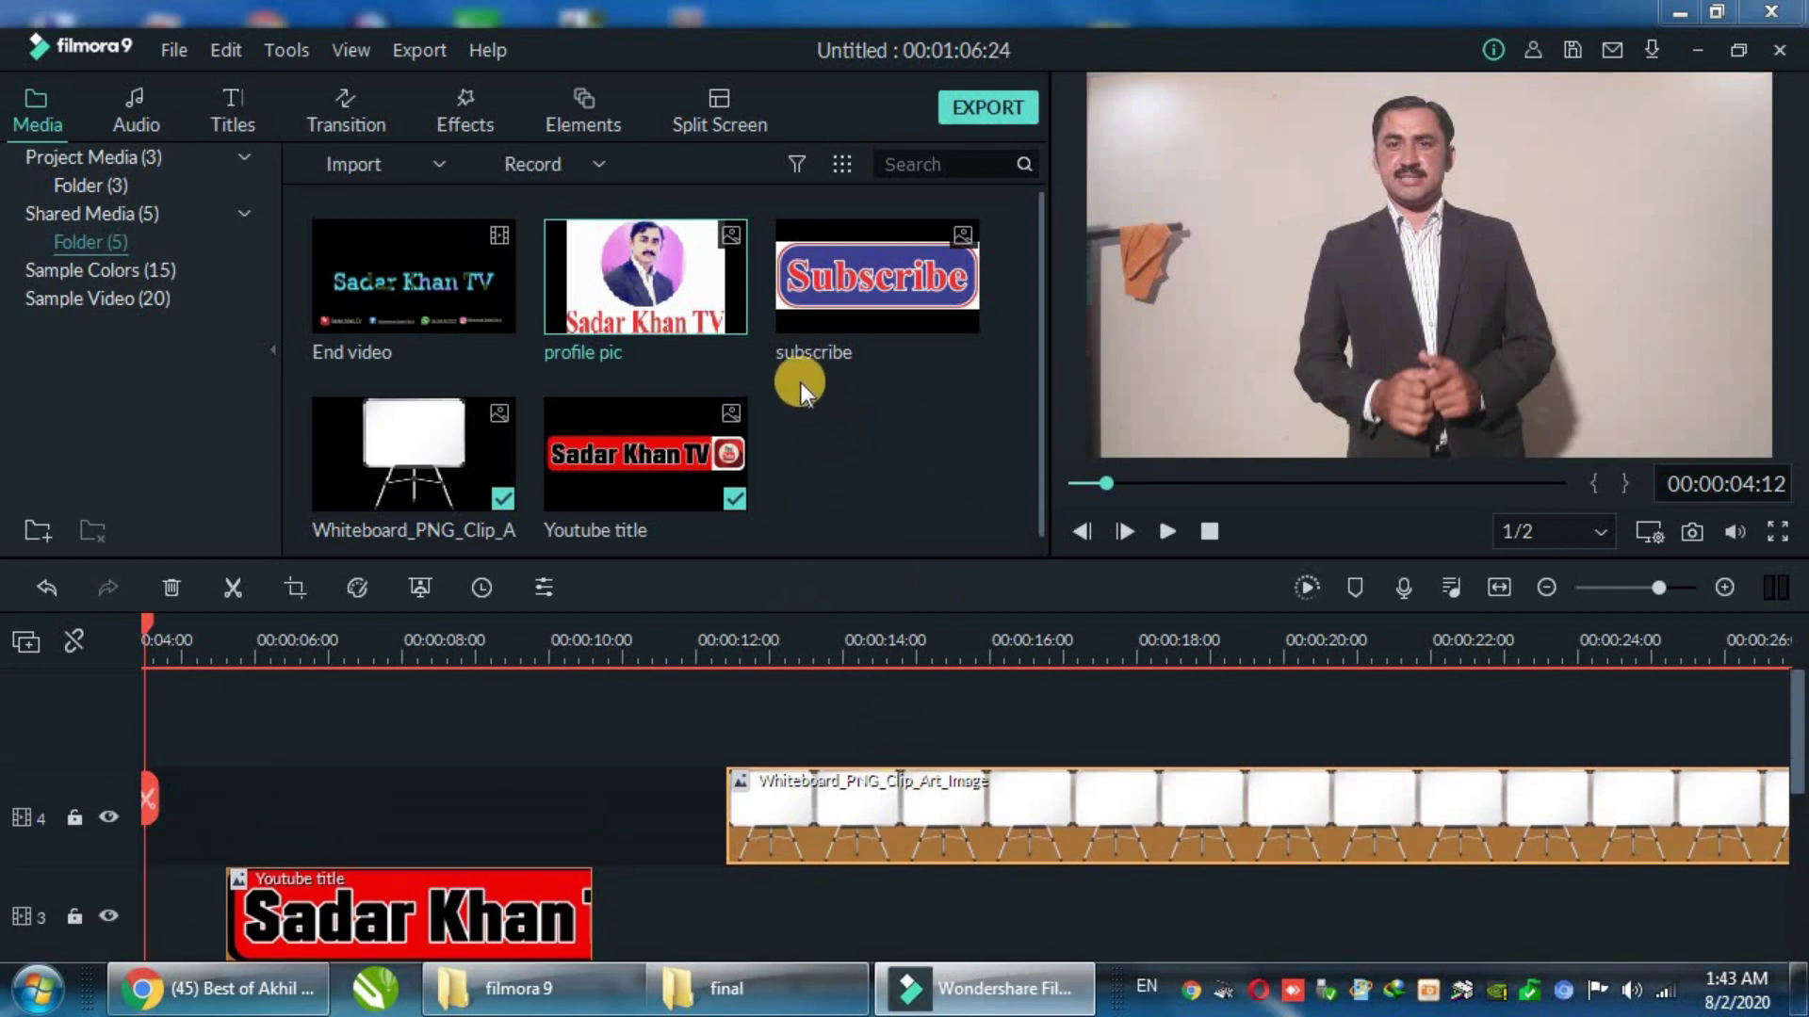
{"action": "left_click_drag", "start_coordinate": [692, 281], "coordinate": [954, 735]}
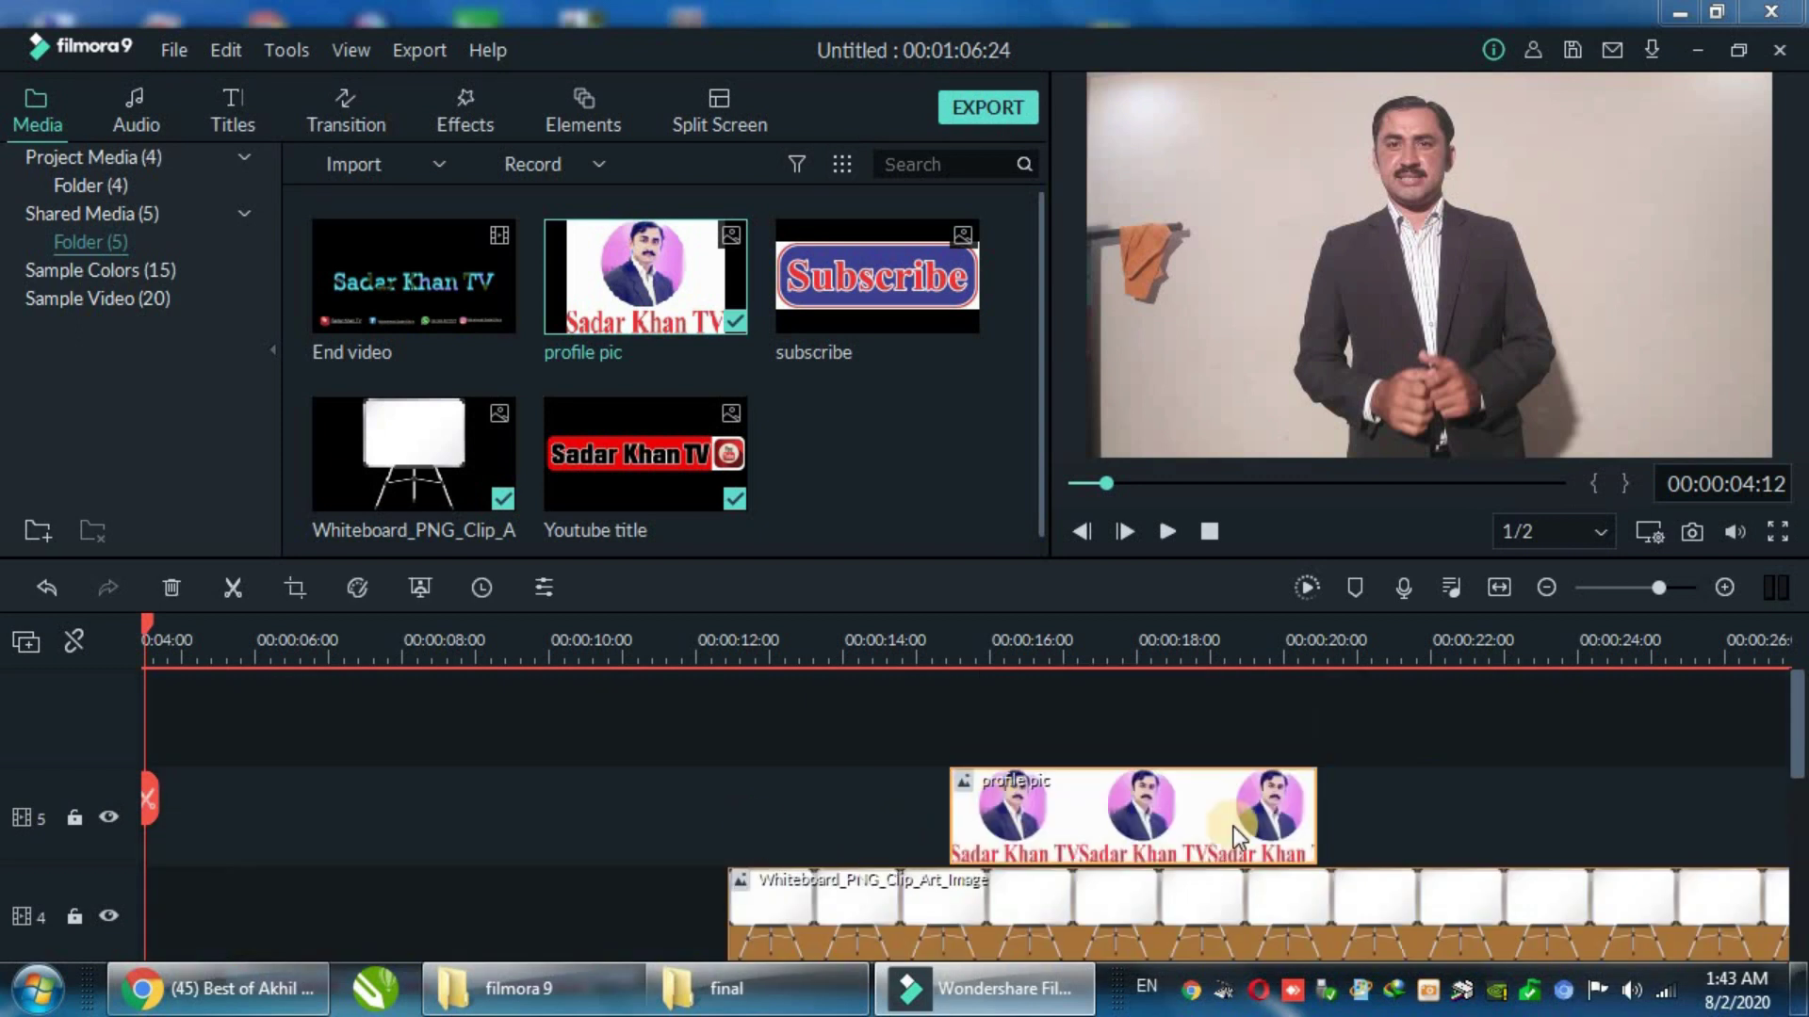
{"action": "left_click_drag", "start_coordinate": [1318, 812], "coordinate": [1735, 816]}
{"action": "left_click_drag", "start_coordinate": [1537, 825], "coordinate": [1477, 834]}
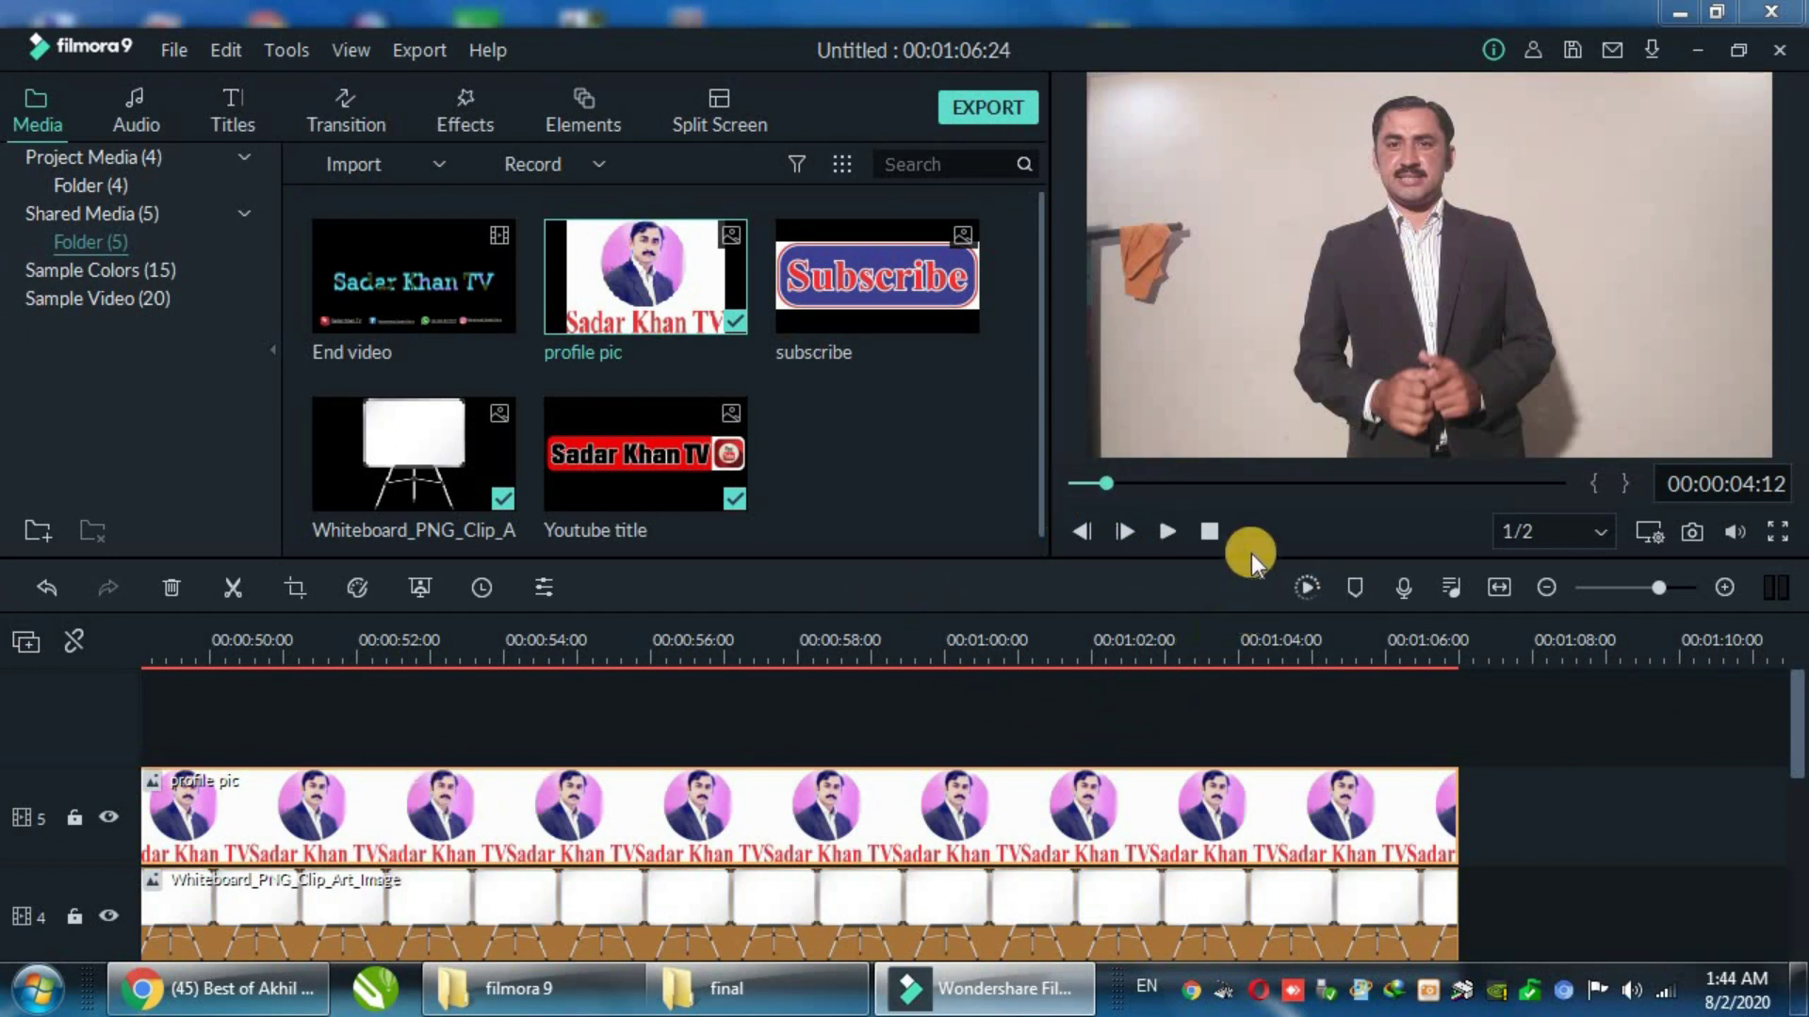
Step: Preview the playback from the Youtube title to the profile pic overlay, and pause at 00:00:17:12
{"action": "left_click", "coordinate": [1161, 535]}
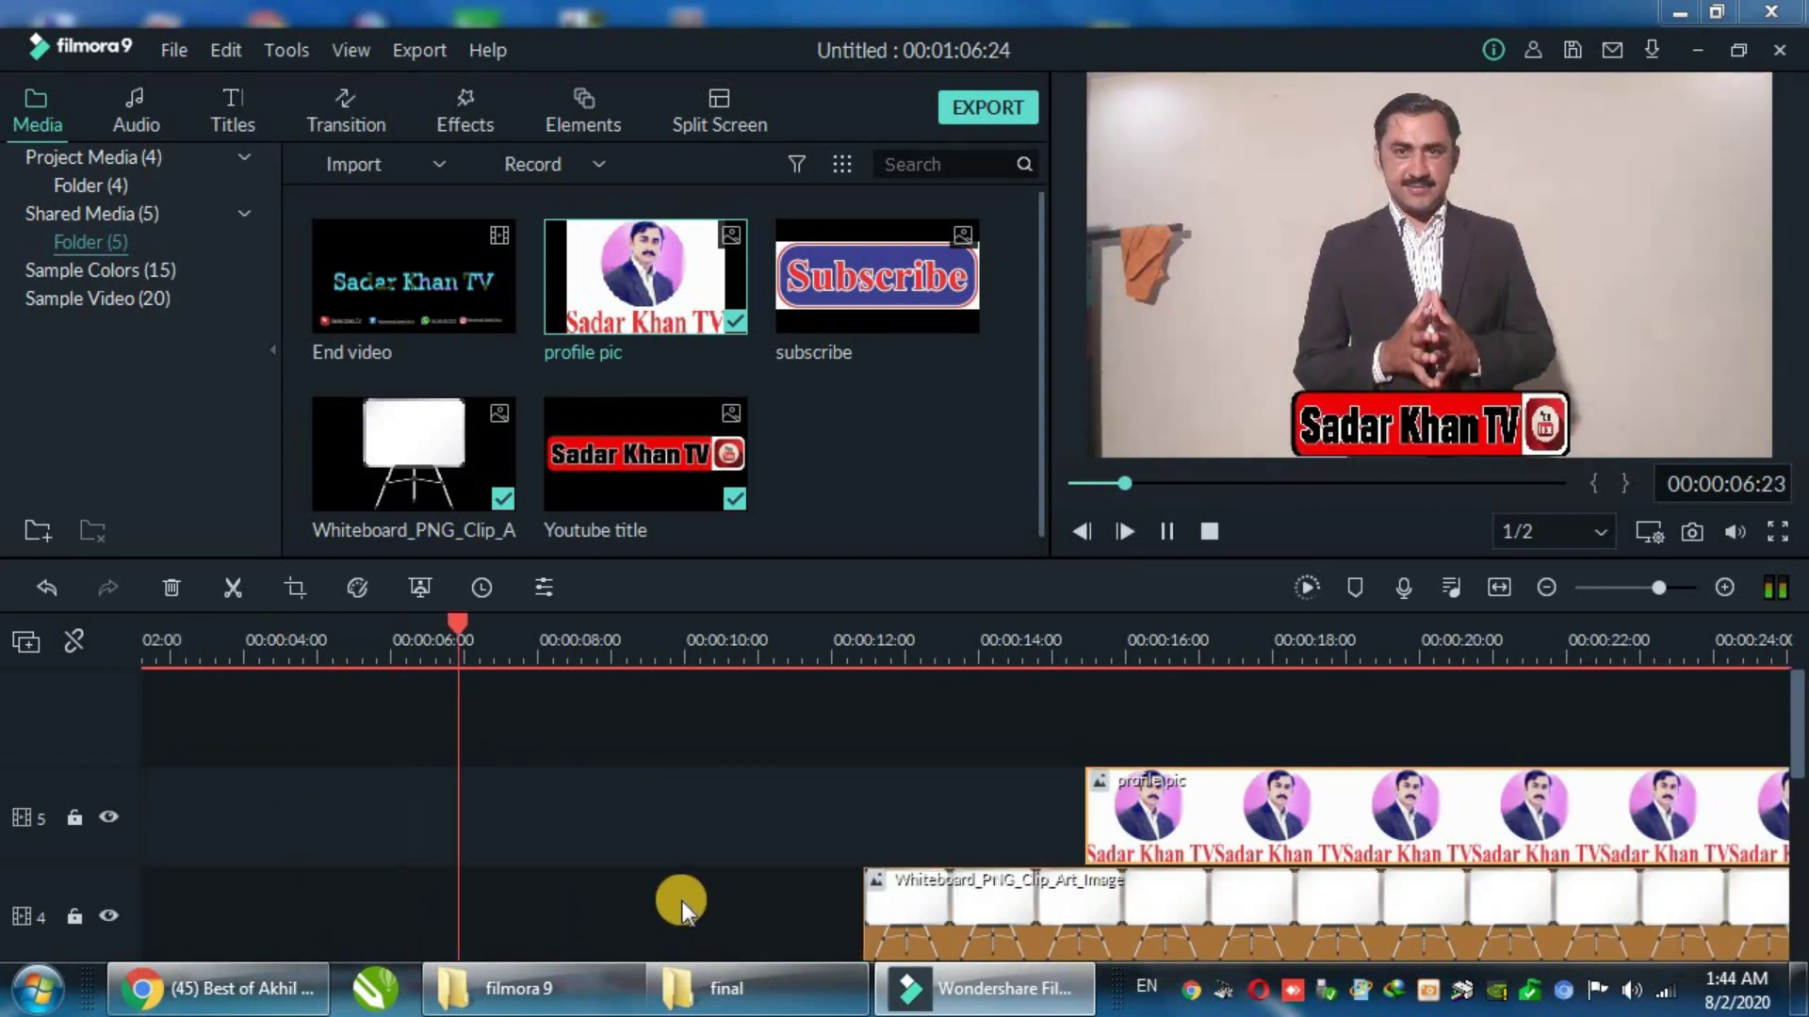
{"action": "left_click", "coordinate": [1163, 534]}
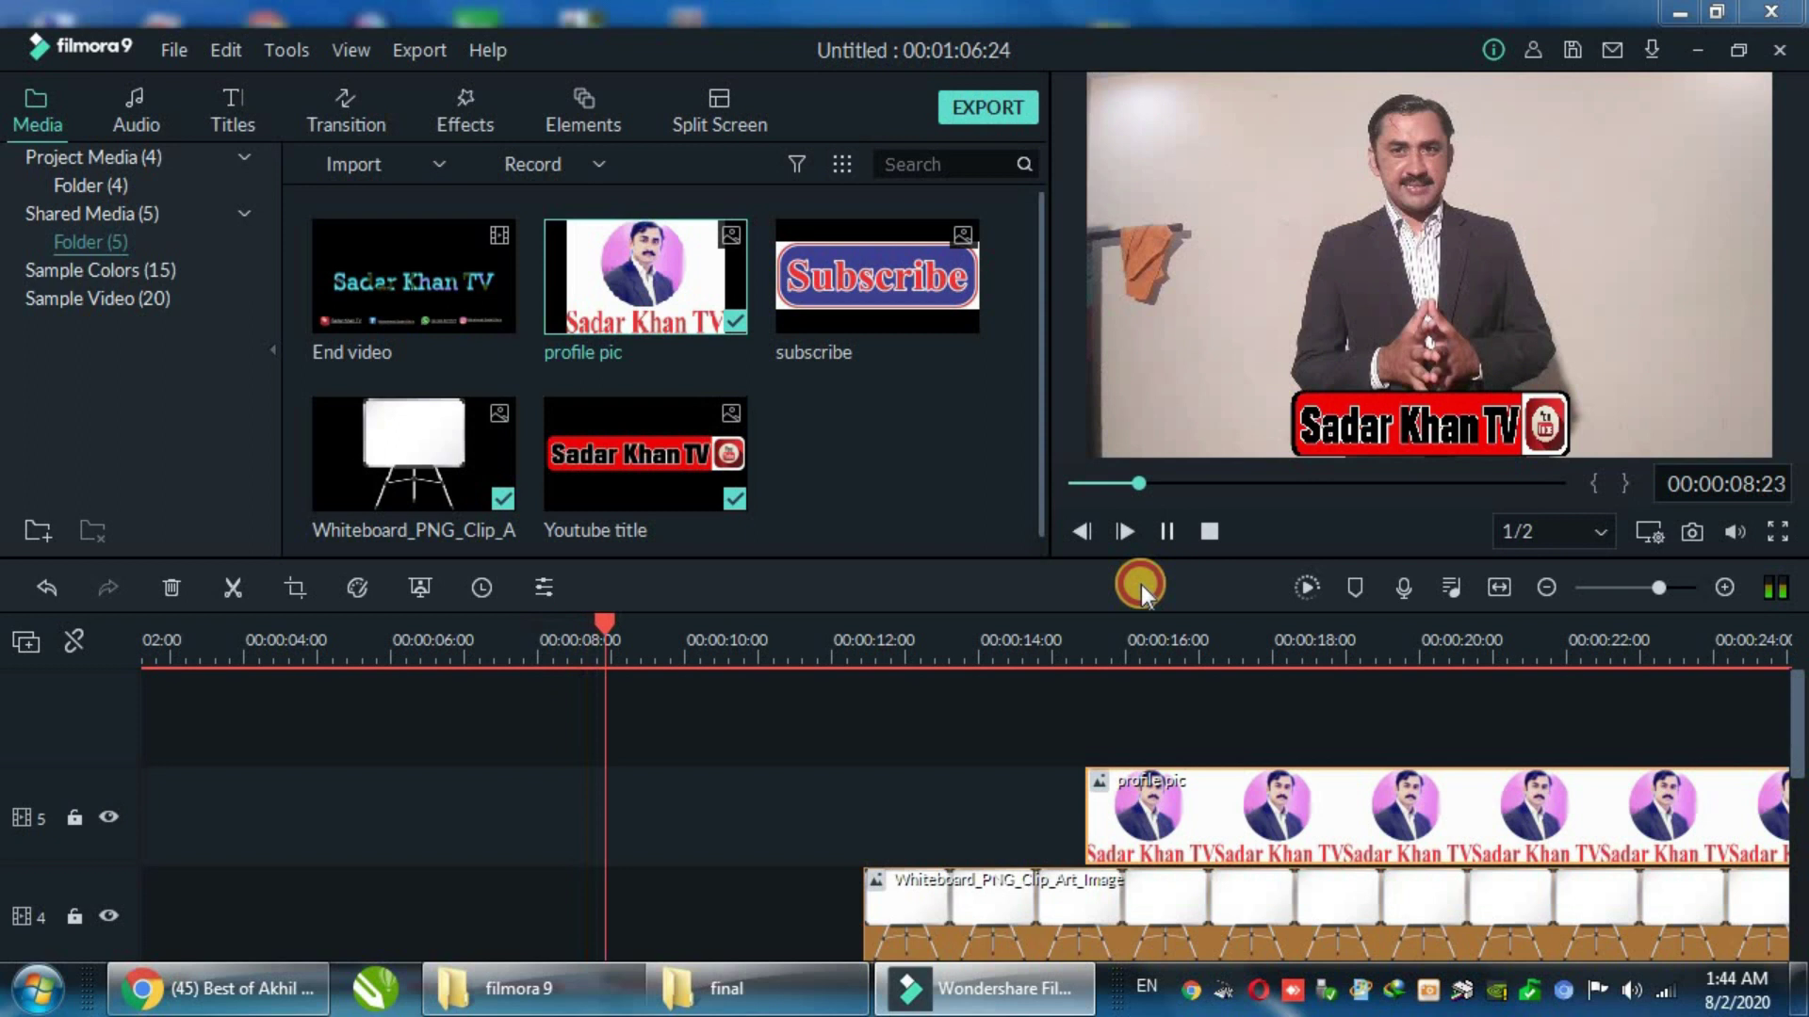
{"action": "scroll", "coordinate": [812, 733], "scroll_direction": "down", "scroll_amount": 1}
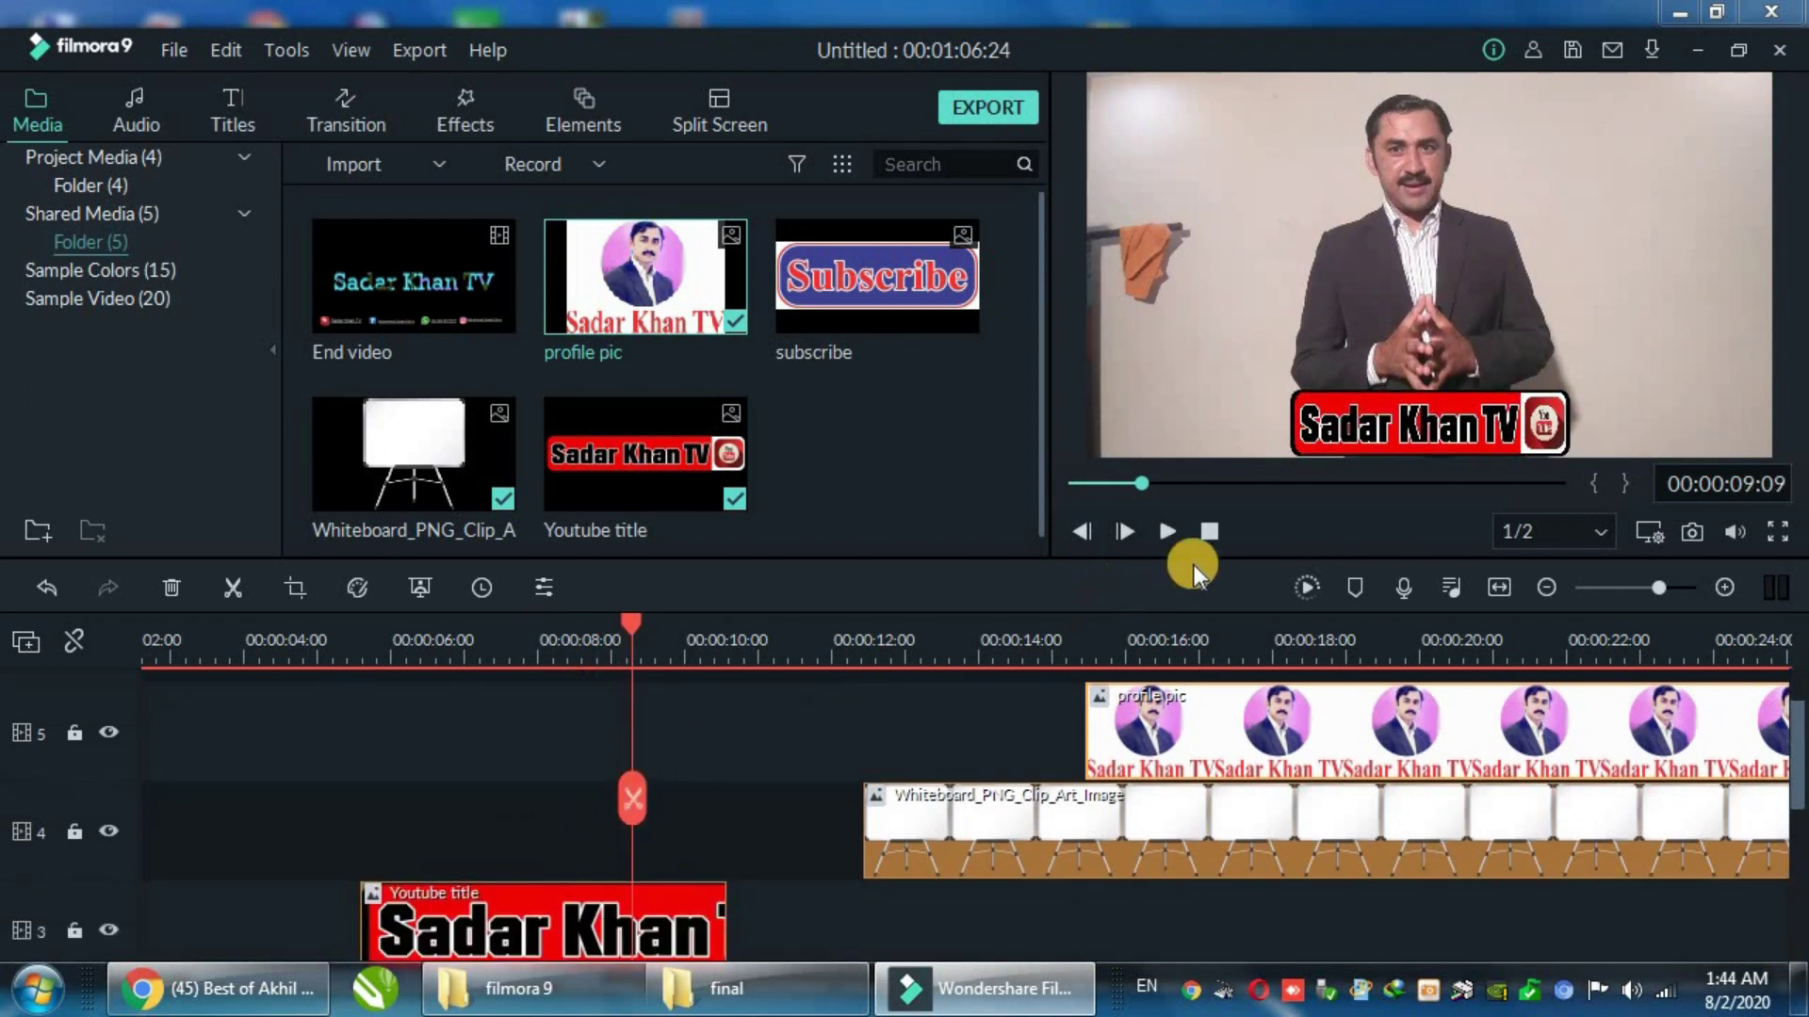
{"action": "left_click", "coordinate": [1167, 537]}
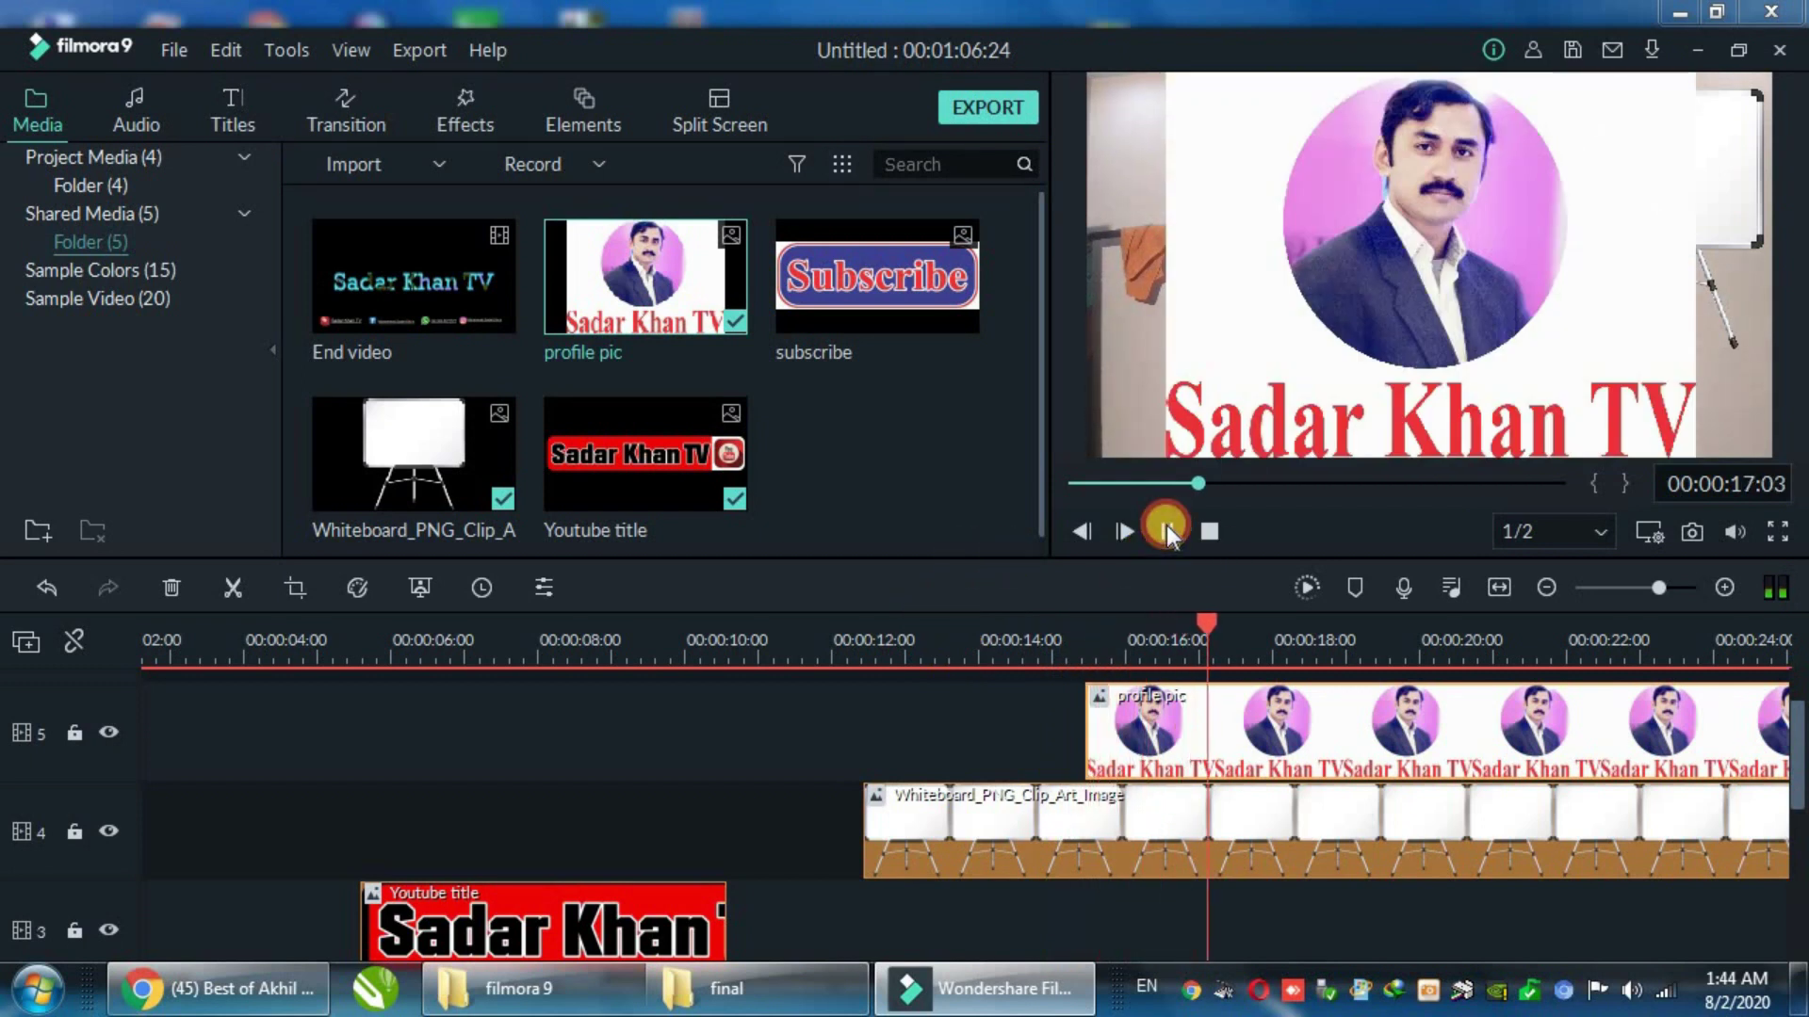
{"action": "left_click", "coordinate": [1166, 532]}
Step: Shrink the profile pic overlay to about a fifth of the frame width and position it on the upper part of the whiteboard
{"action": "double_click", "coordinate": [1428, 362]}
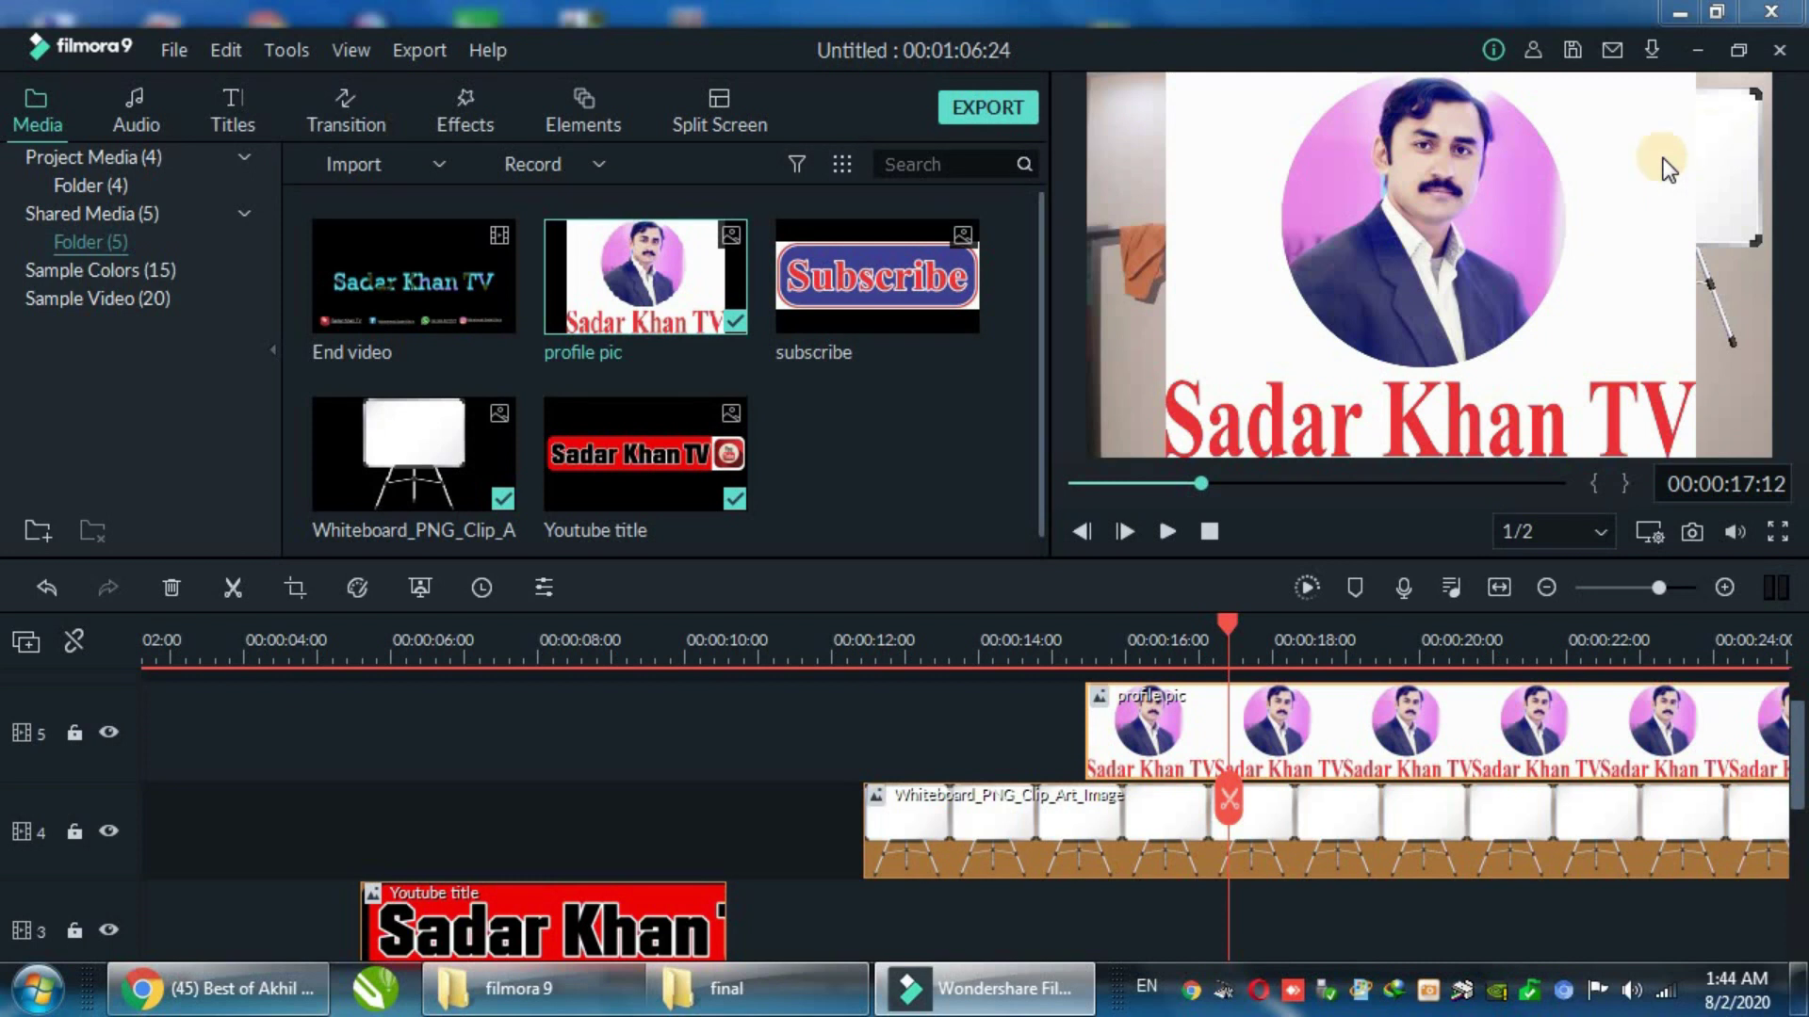
{"action": "double_click", "coordinate": [1298, 722]}
{"action": "left_click_drag", "start_coordinate": [1165, 453], "coordinate": [1582, 160]}
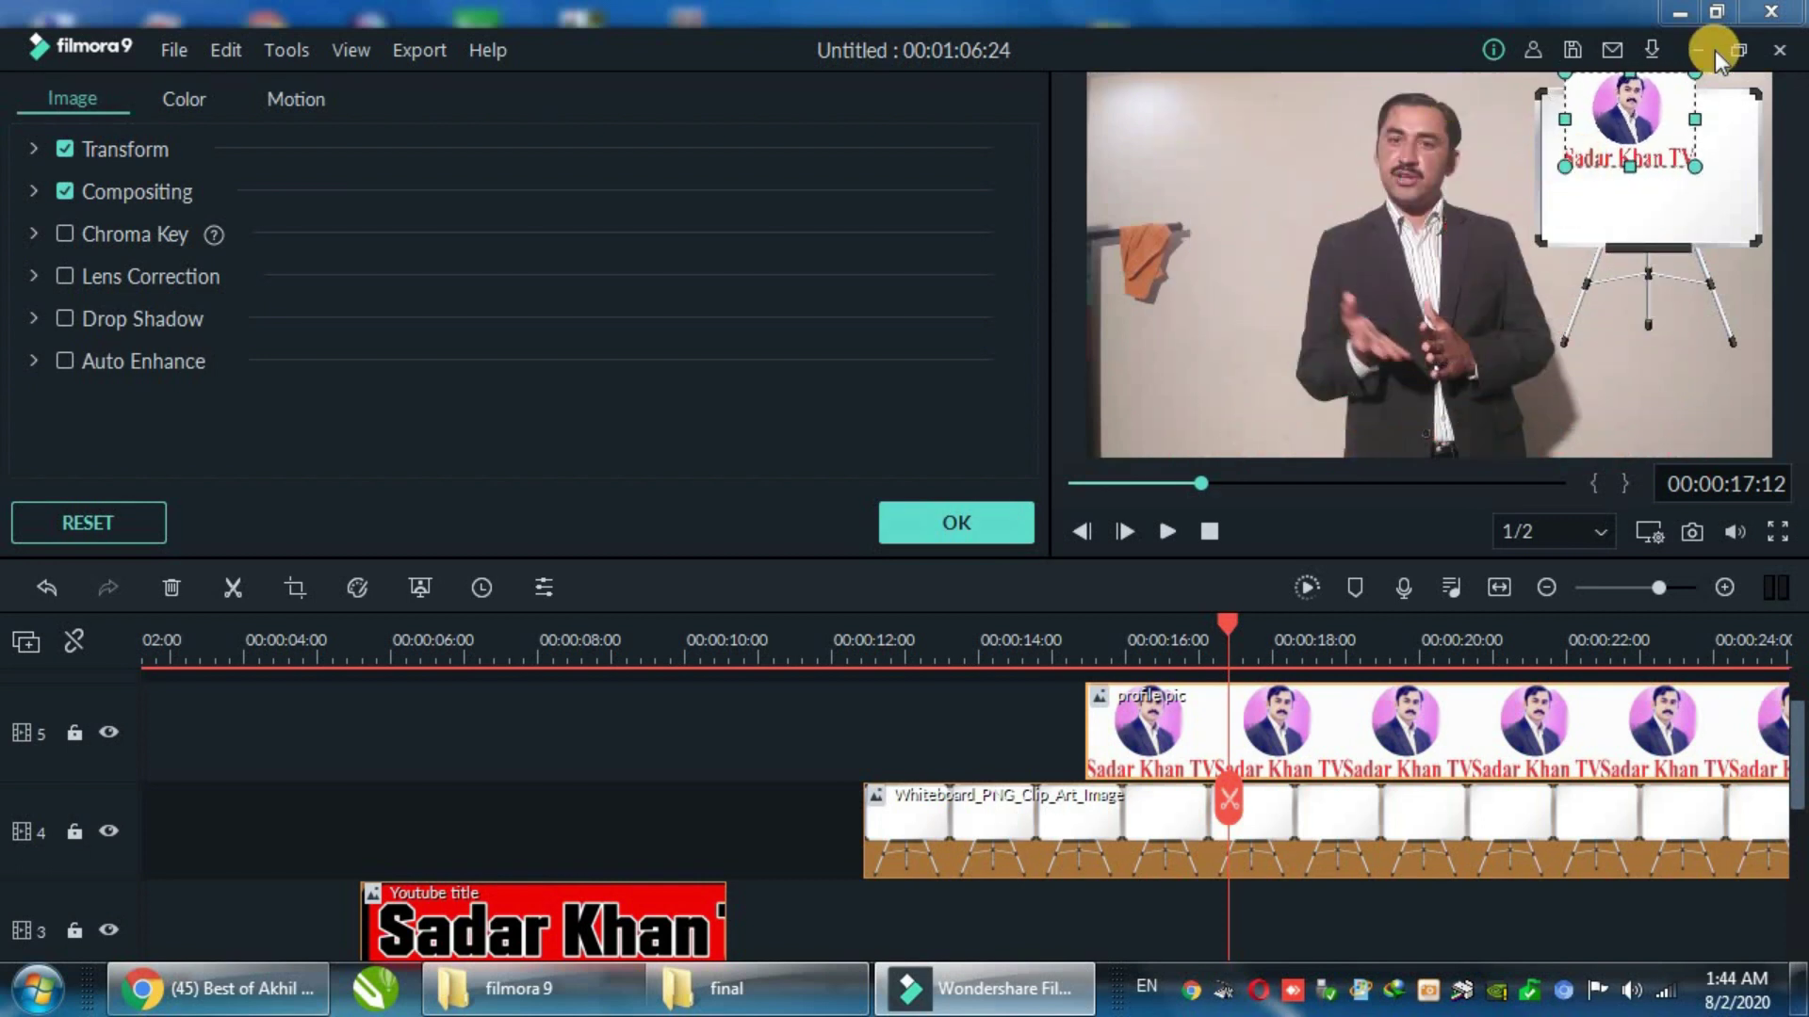
{"action": "left_click_drag", "start_coordinate": [1639, 141], "coordinate": [1660, 175]}
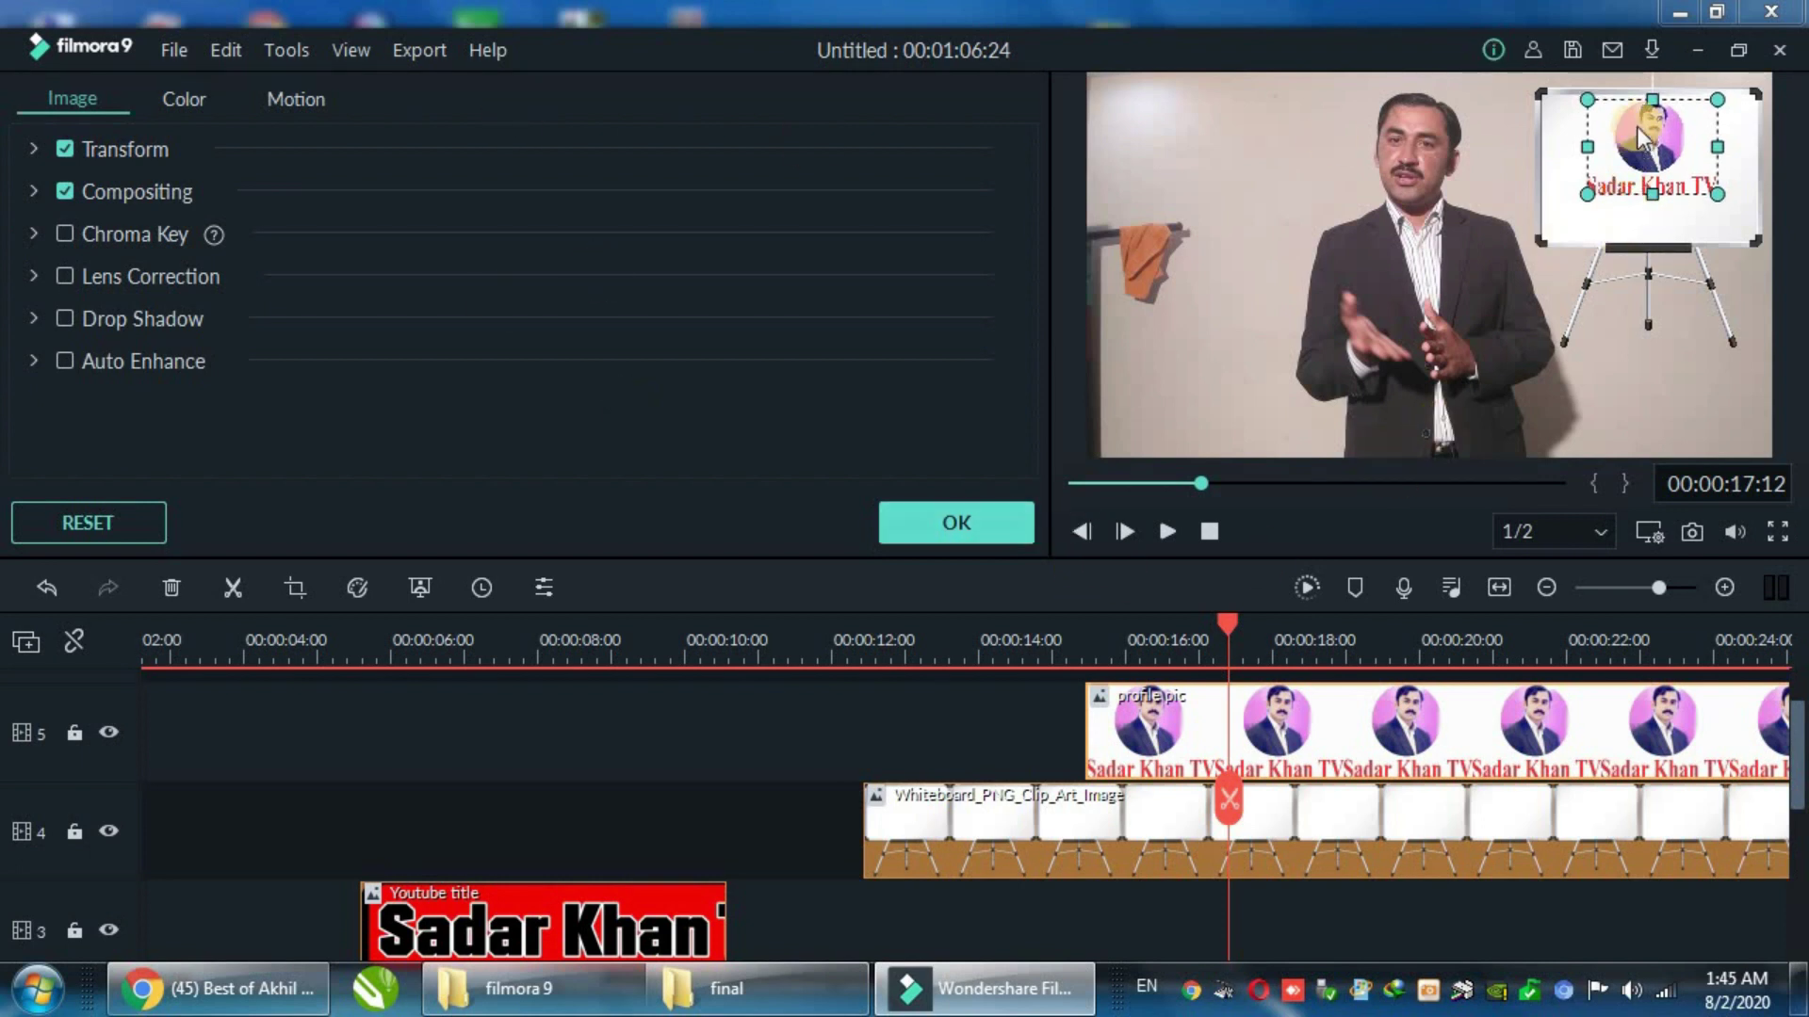
Step: Stretch the whiteboard overlay downward to about three quarters of the frame height and apply the edit
{"action": "left_click", "coordinate": [1609, 228]}
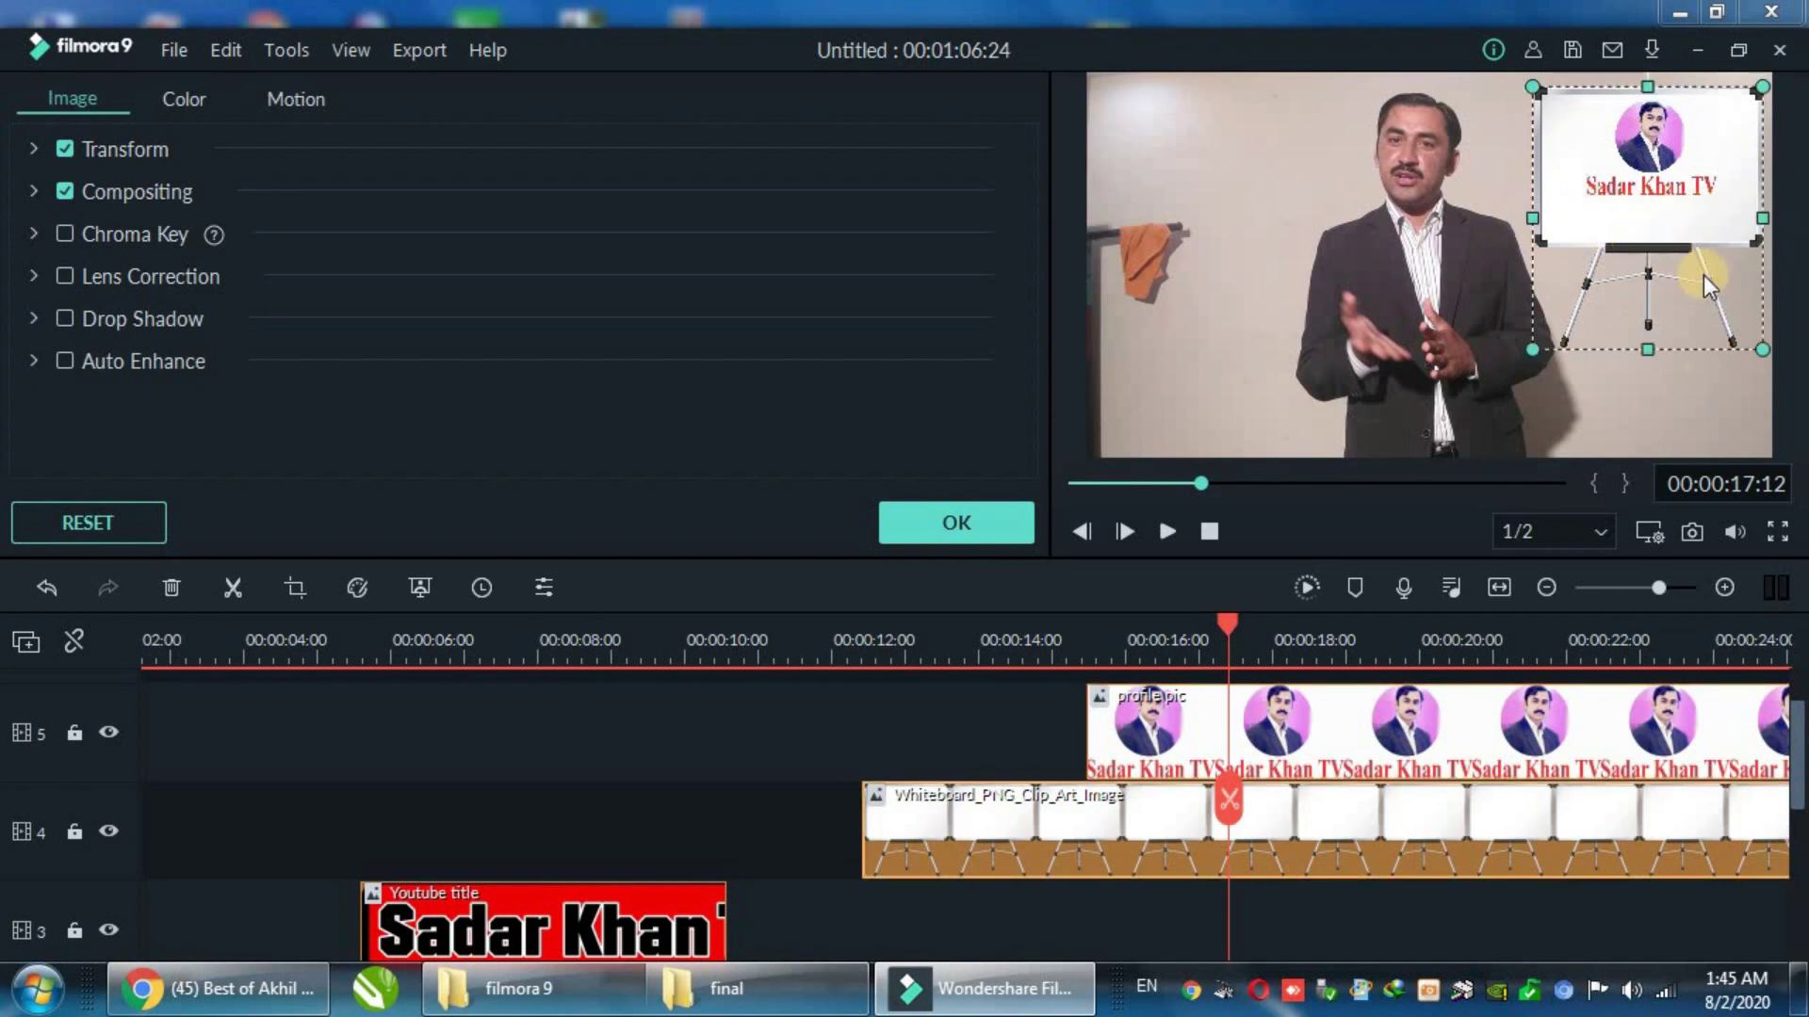
{"action": "left_click_drag", "start_coordinate": [1649, 355], "coordinate": [1648, 383]}
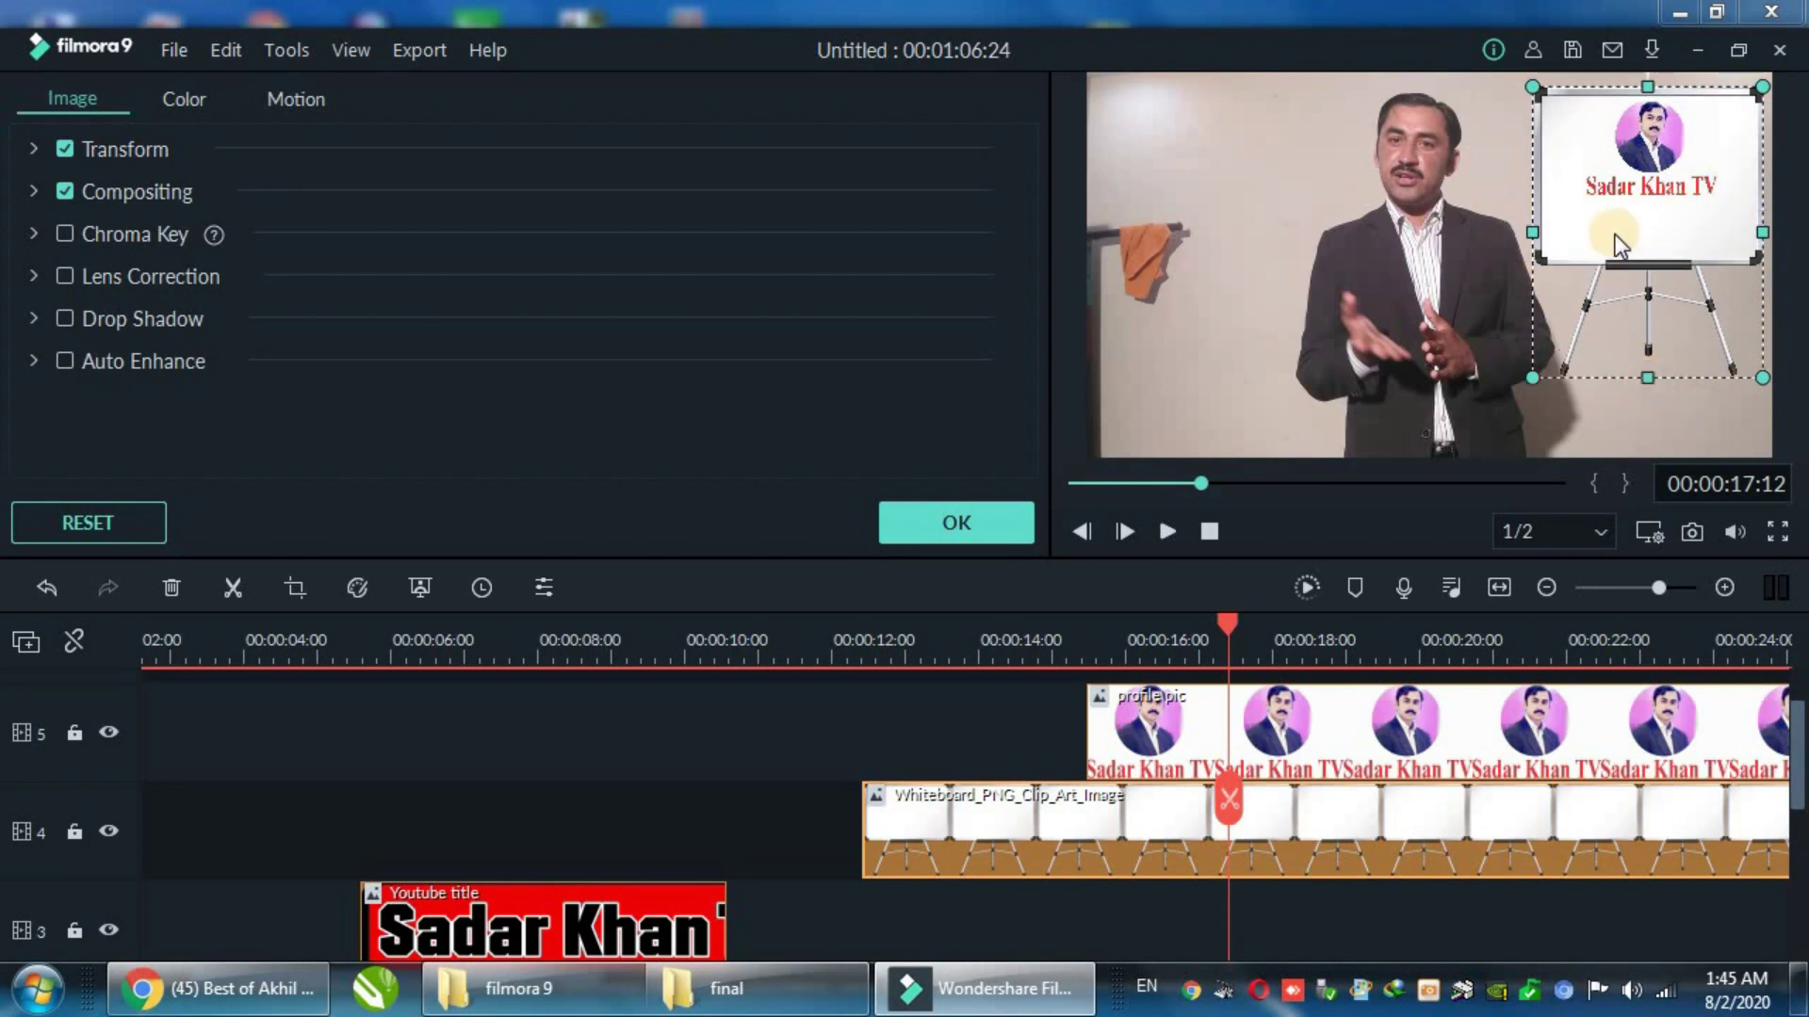
{"action": "left_click", "coordinate": [984, 523]}
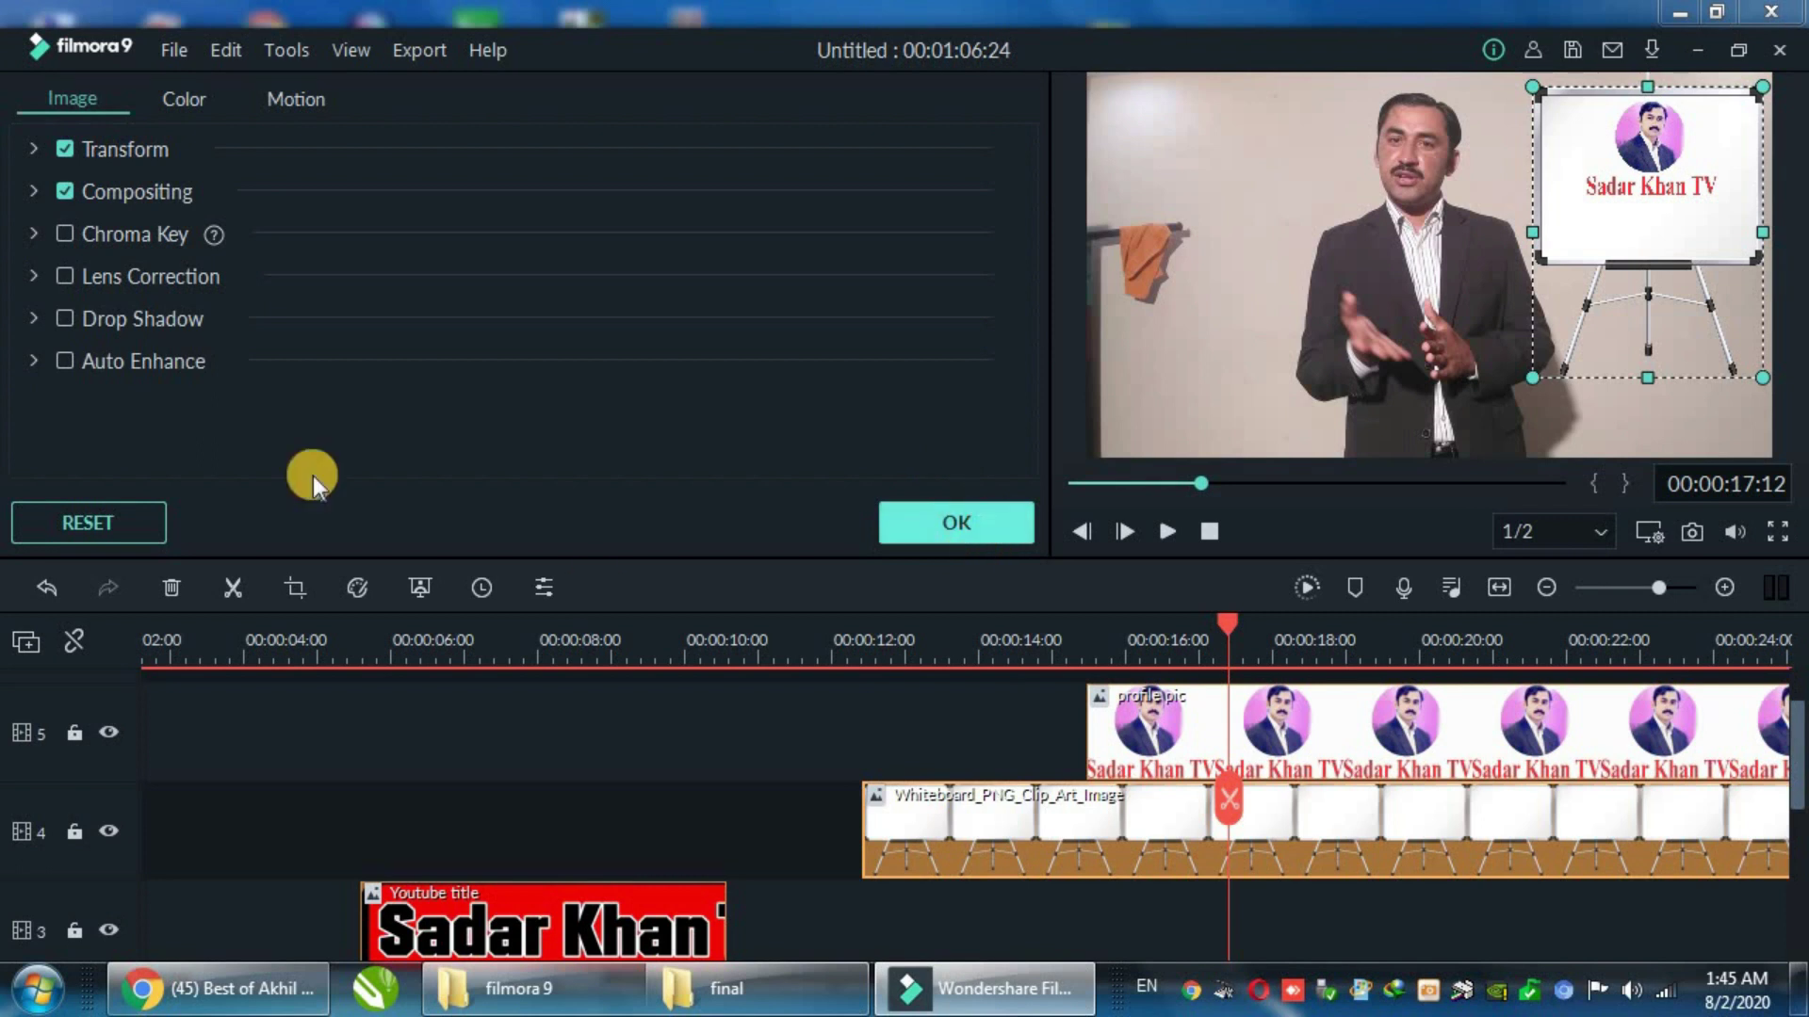
Step: Place the subscribe image on a new track above the profile pic, starting at about 00:00:18, and select its clip
{"action": "scroll", "coordinate": [1208, 727], "scroll_direction": "up", "scroll_amount": 2}
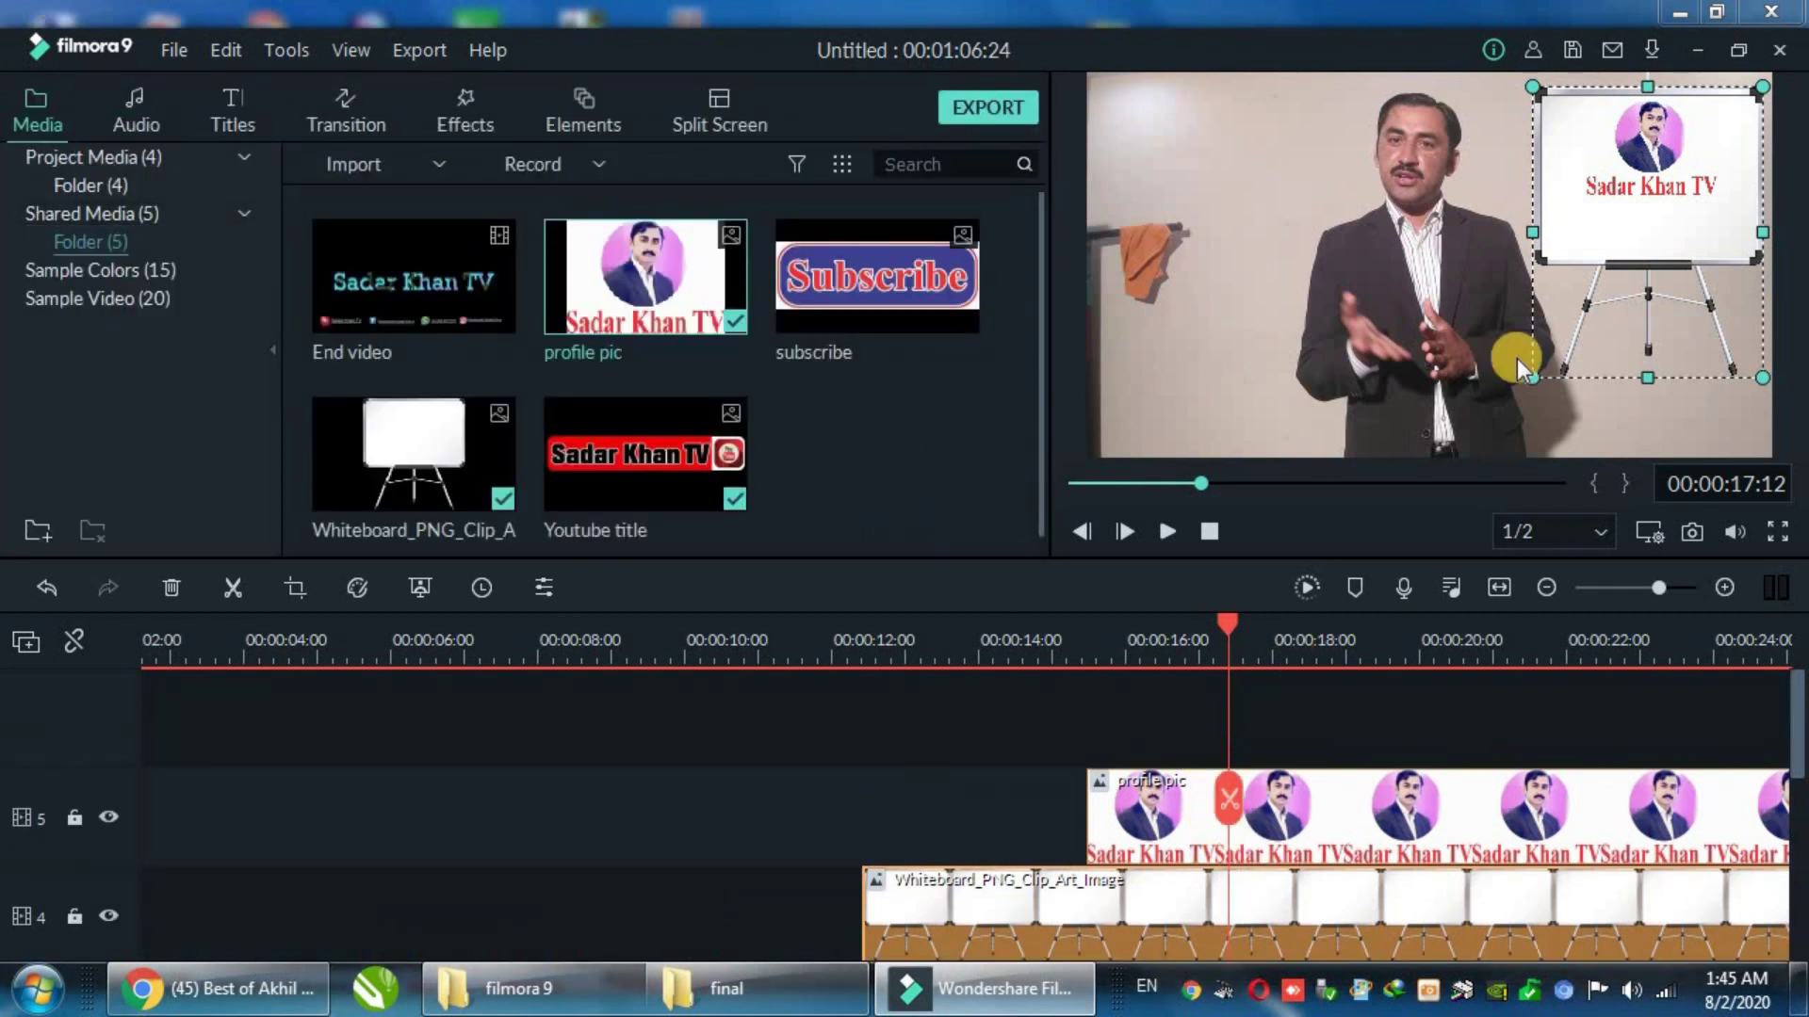
{"action": "left_click_drag", "start_coordinate": [846, 268], "coordinate": [1283, 703]}
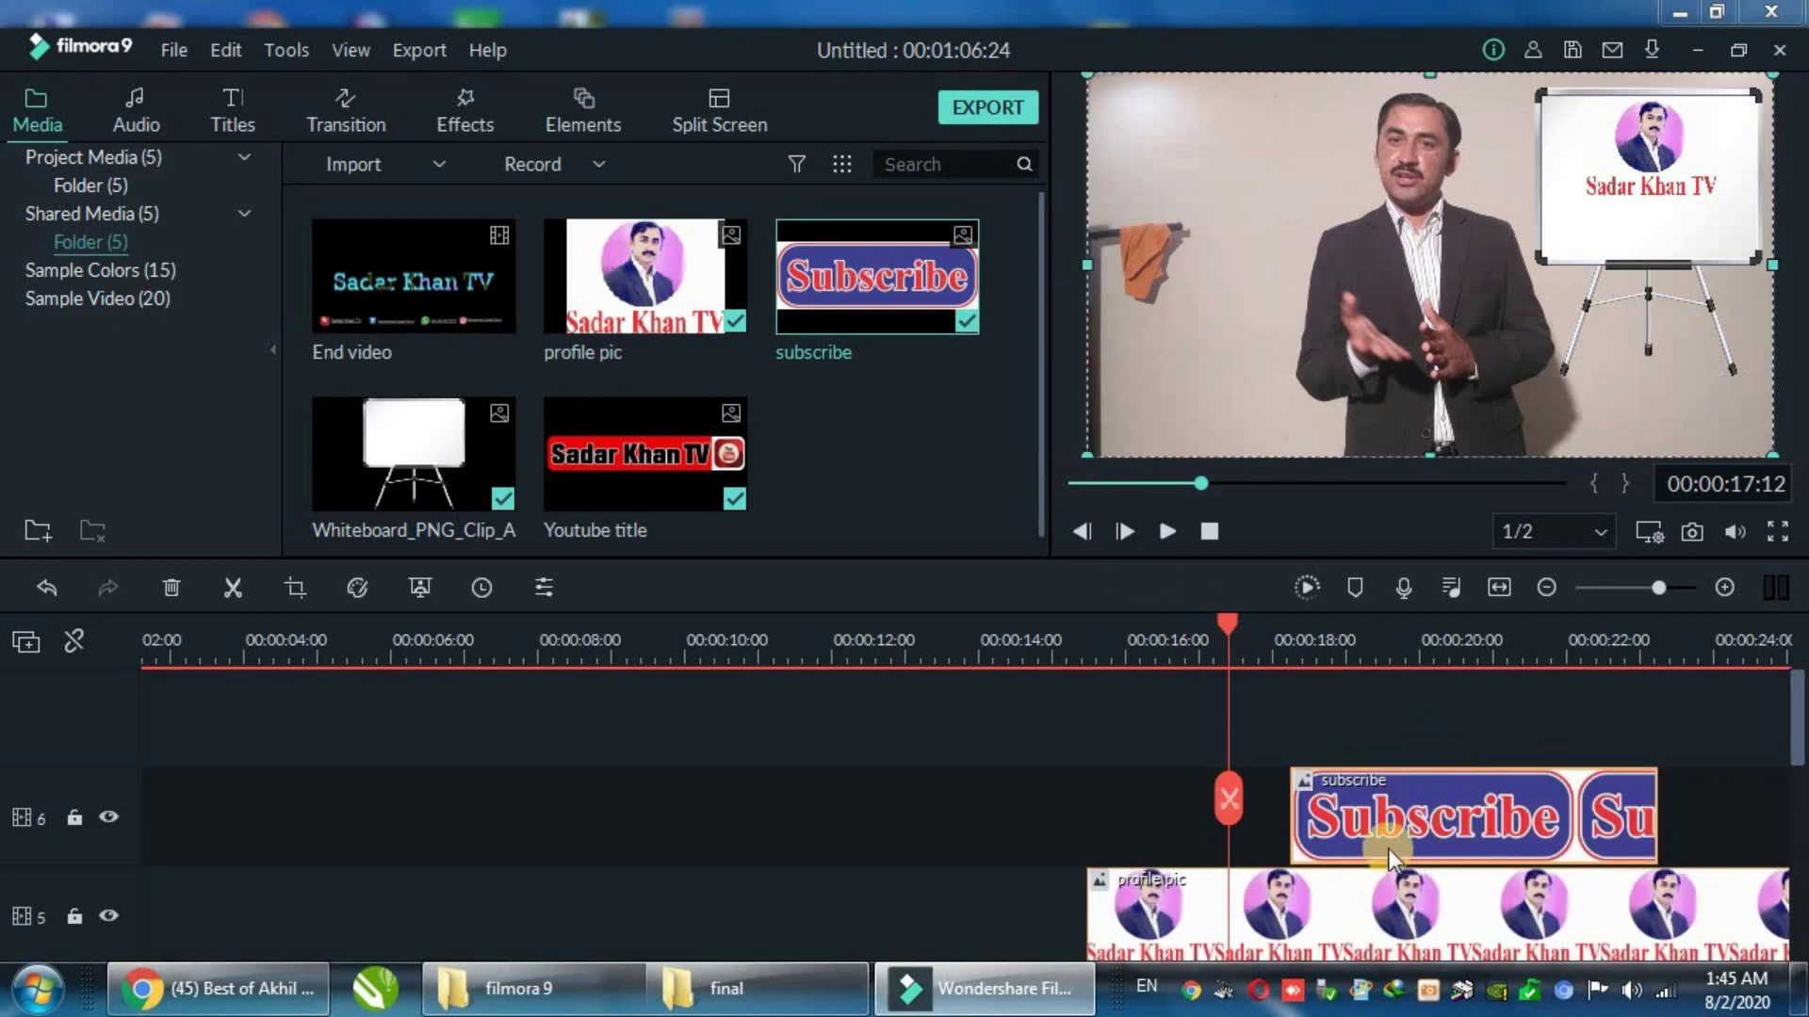
{"action": "left_click", "coordinate": [1392, 822]}
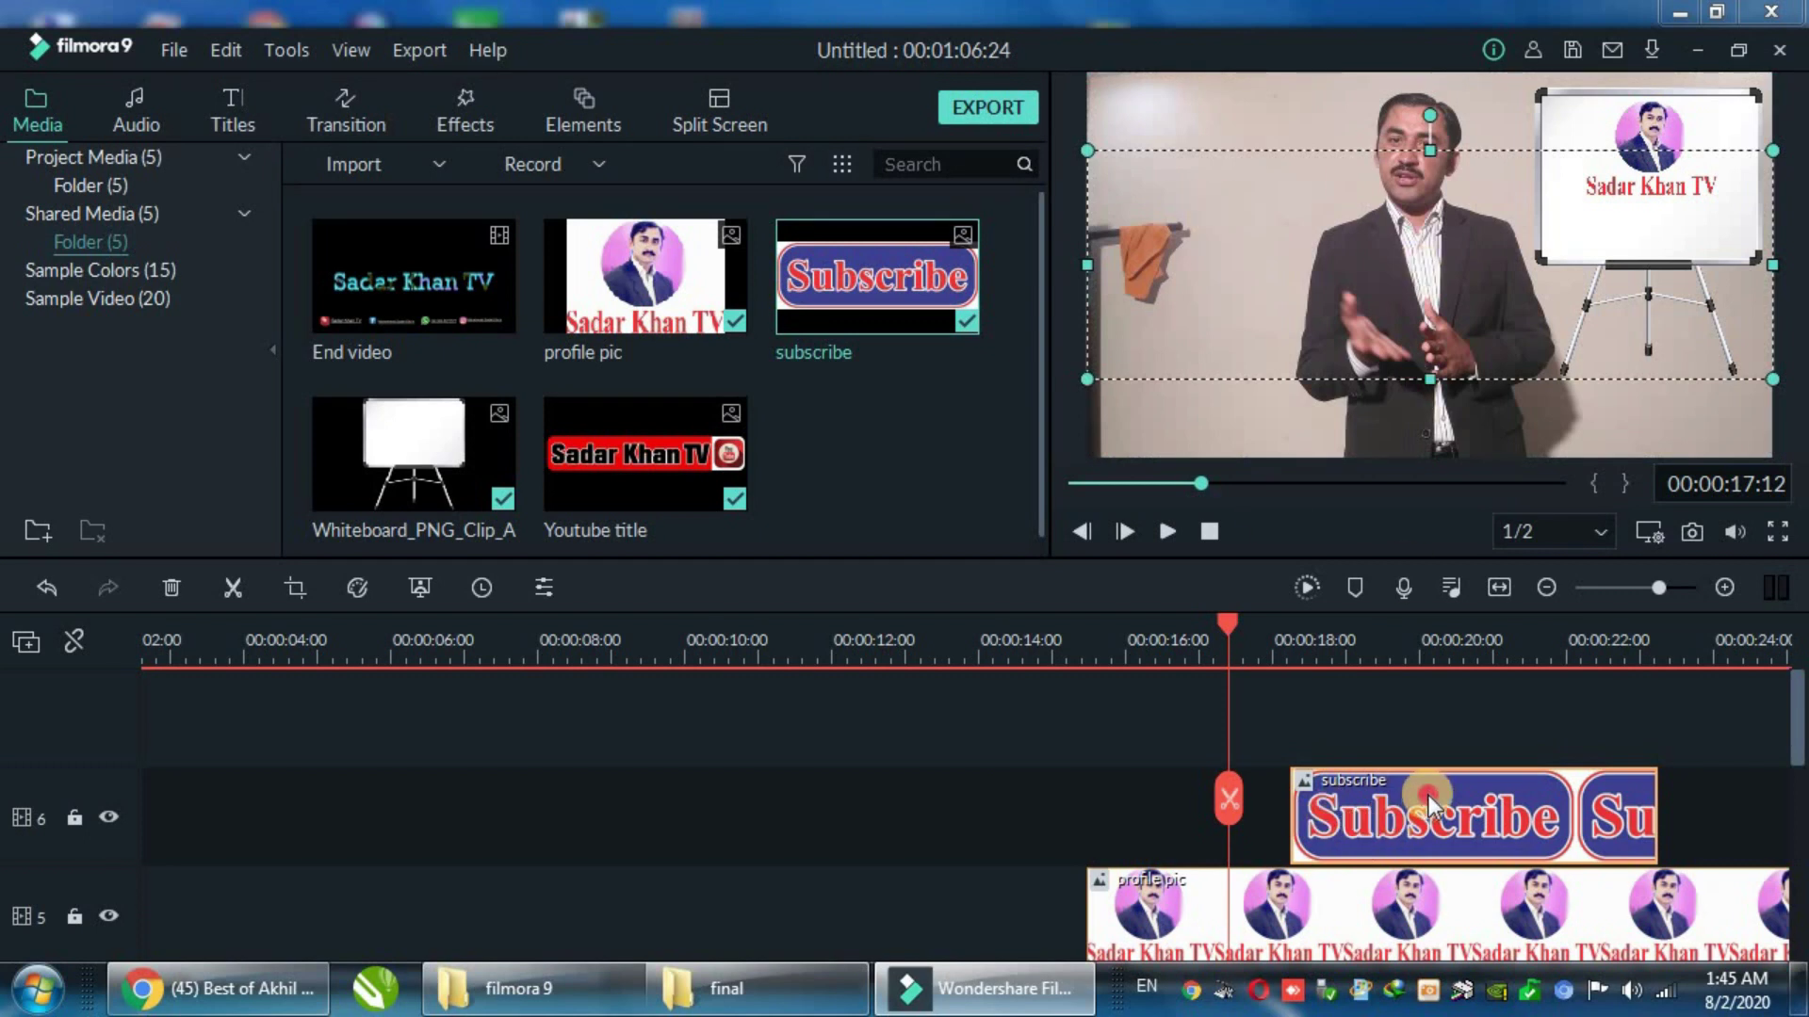
Step: Shrink the subscribe overlay to about a fifth of the frame width, position it below the channel name on the whiteboard, and apply the edit
{"action": "double_click", "coordinate": [1428, 795]}
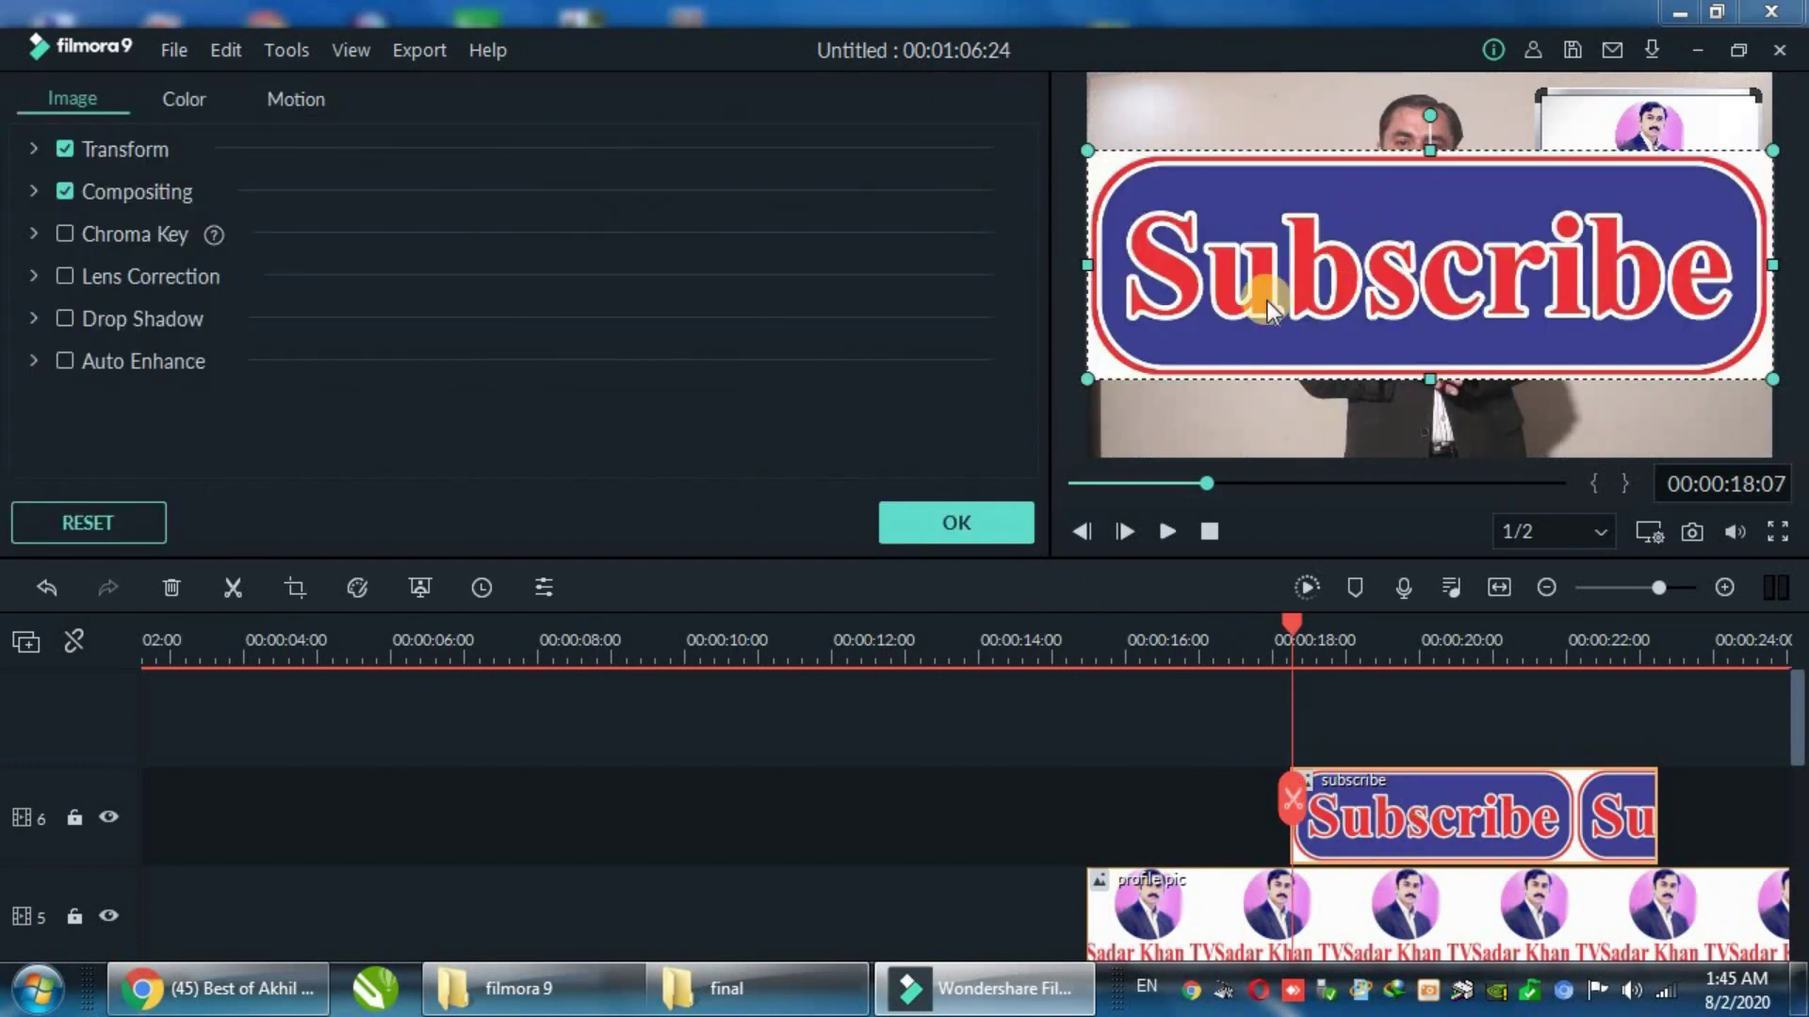
{"action": "left_click_drag", "start_coordinate": [1079, 378], "coordinate": [1738, 186]}
{"action": "key", "text": "Down"}
{"action": "key", "text": "Down"}
{"action": "key", "text": "Down"}
{"action": "key", "text": "Down"}
{"action": "key", "text": "Down"}
{"action": "key", "text": "Down"}
{"action": "key", "text": "Down"}
{"action": "key", "text": "Down"}
{"action": "key", "text": "Down"}
{"action": "key", "text": "Down"}
{"action": "key", "text": "Down"}
{"action": "key", "text": "Down"}
{"action": "key", "text": "Down"}
{"action": "key", "text": "Down"}
{"action": "key", "text": "Down"}
{"action": "key", "text": "Down"}
{"action": "key", "text": "Down"}
{"action": "key", "text": "Down"}
{"action": "key", "text": "Down"}
{"action": "key", "text": "Down"}
{"action": "key", "text": "Left"}
{"action": "key", "text": "Left"}
{"action": "key", "text": "Left"}
{"action": "key", "text": "Left"}
{"action": "key", "text": "Left"}
{"action": "key", "text": "Left"}
{"action": "key", "text": "Left"}
{"action": "key", "text": "Left"}
{"action": "key", "text": "Left"}
{"action": "key", "text": "Left"}
{"action": "key", "text": "Left"}
{"action": "key", "text": "Left"}
{"action": "key", "text": "Left"}
{"action": "key", "text": "Left"}
{"action": "key", "text": "Left"}
{"action": "key", "text": "Left"}
{"action": "key", "text": "Left"}
{"action": "key", "text": "Left"}
{"action": "key", "text": "Left"}
{"action": "key", "text": "Left"}
{"action": "key", "text": "Left"}
{"action": "key", "text": "Left"}
{"action": "key", "text": "Left"}
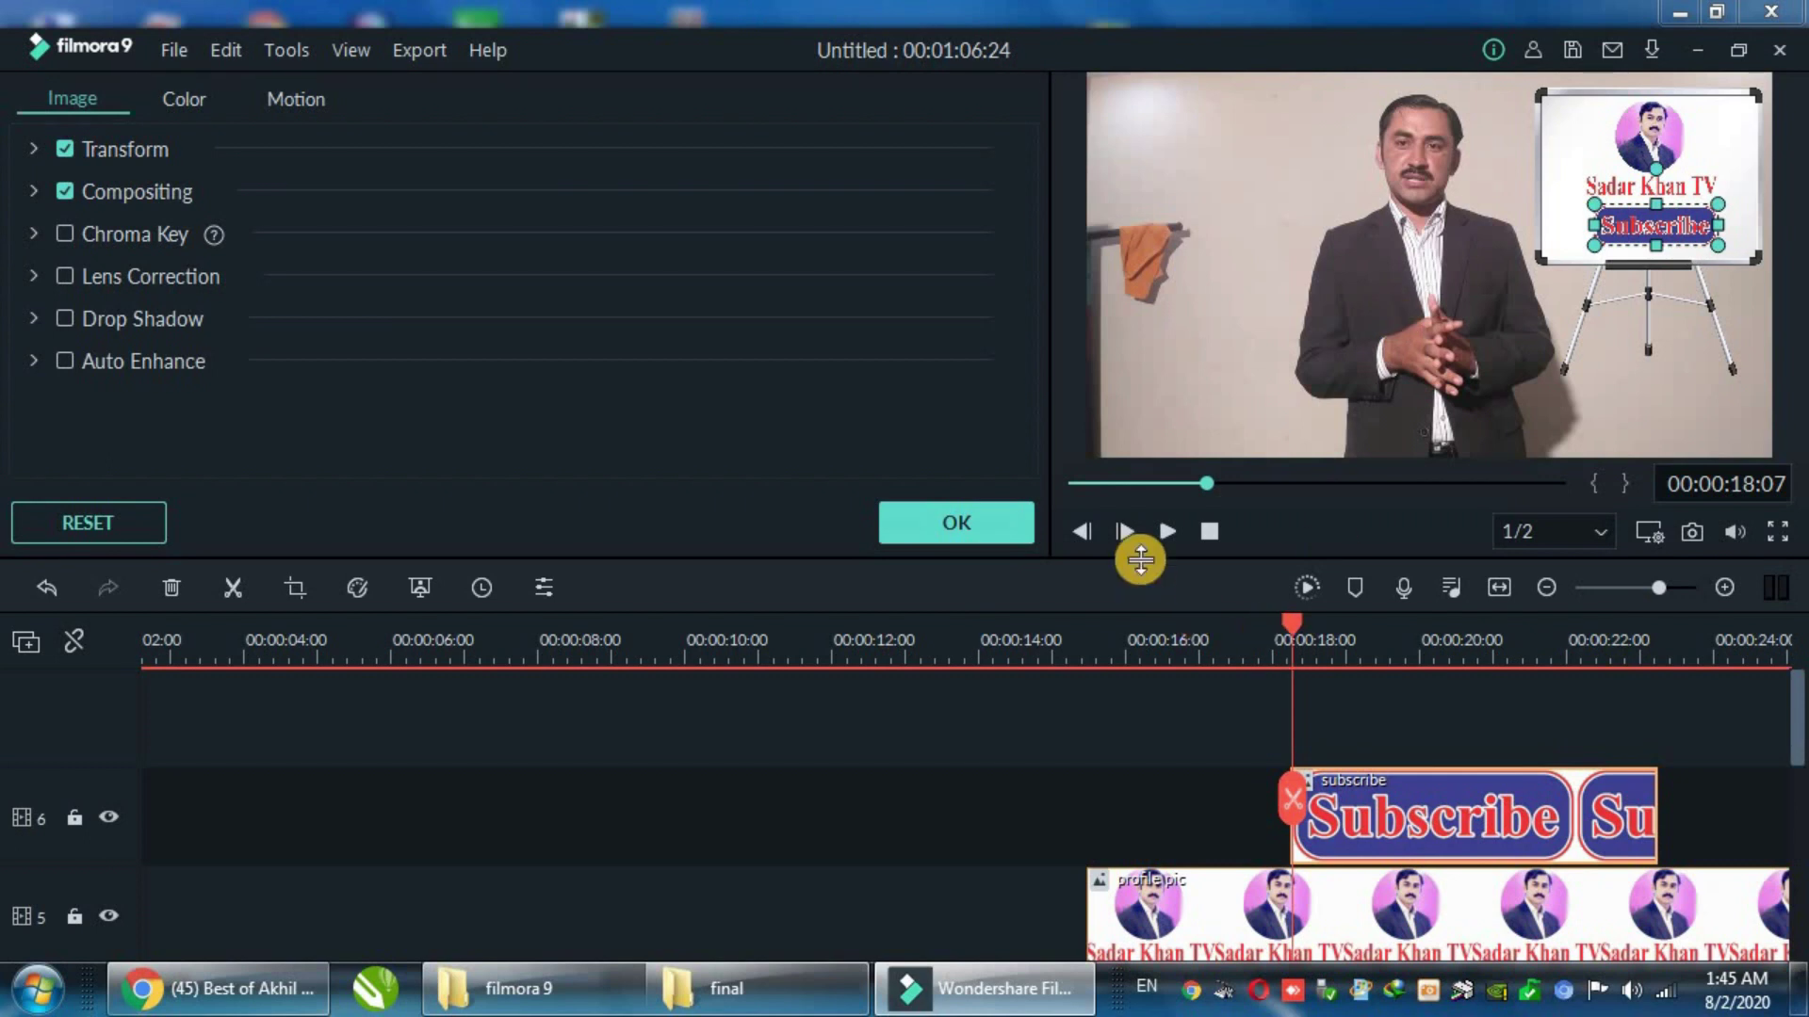
{"action": "left_click", "coordinate": [1153, 534]}
{"action": "left_click", "coordinate": [986, 524]}
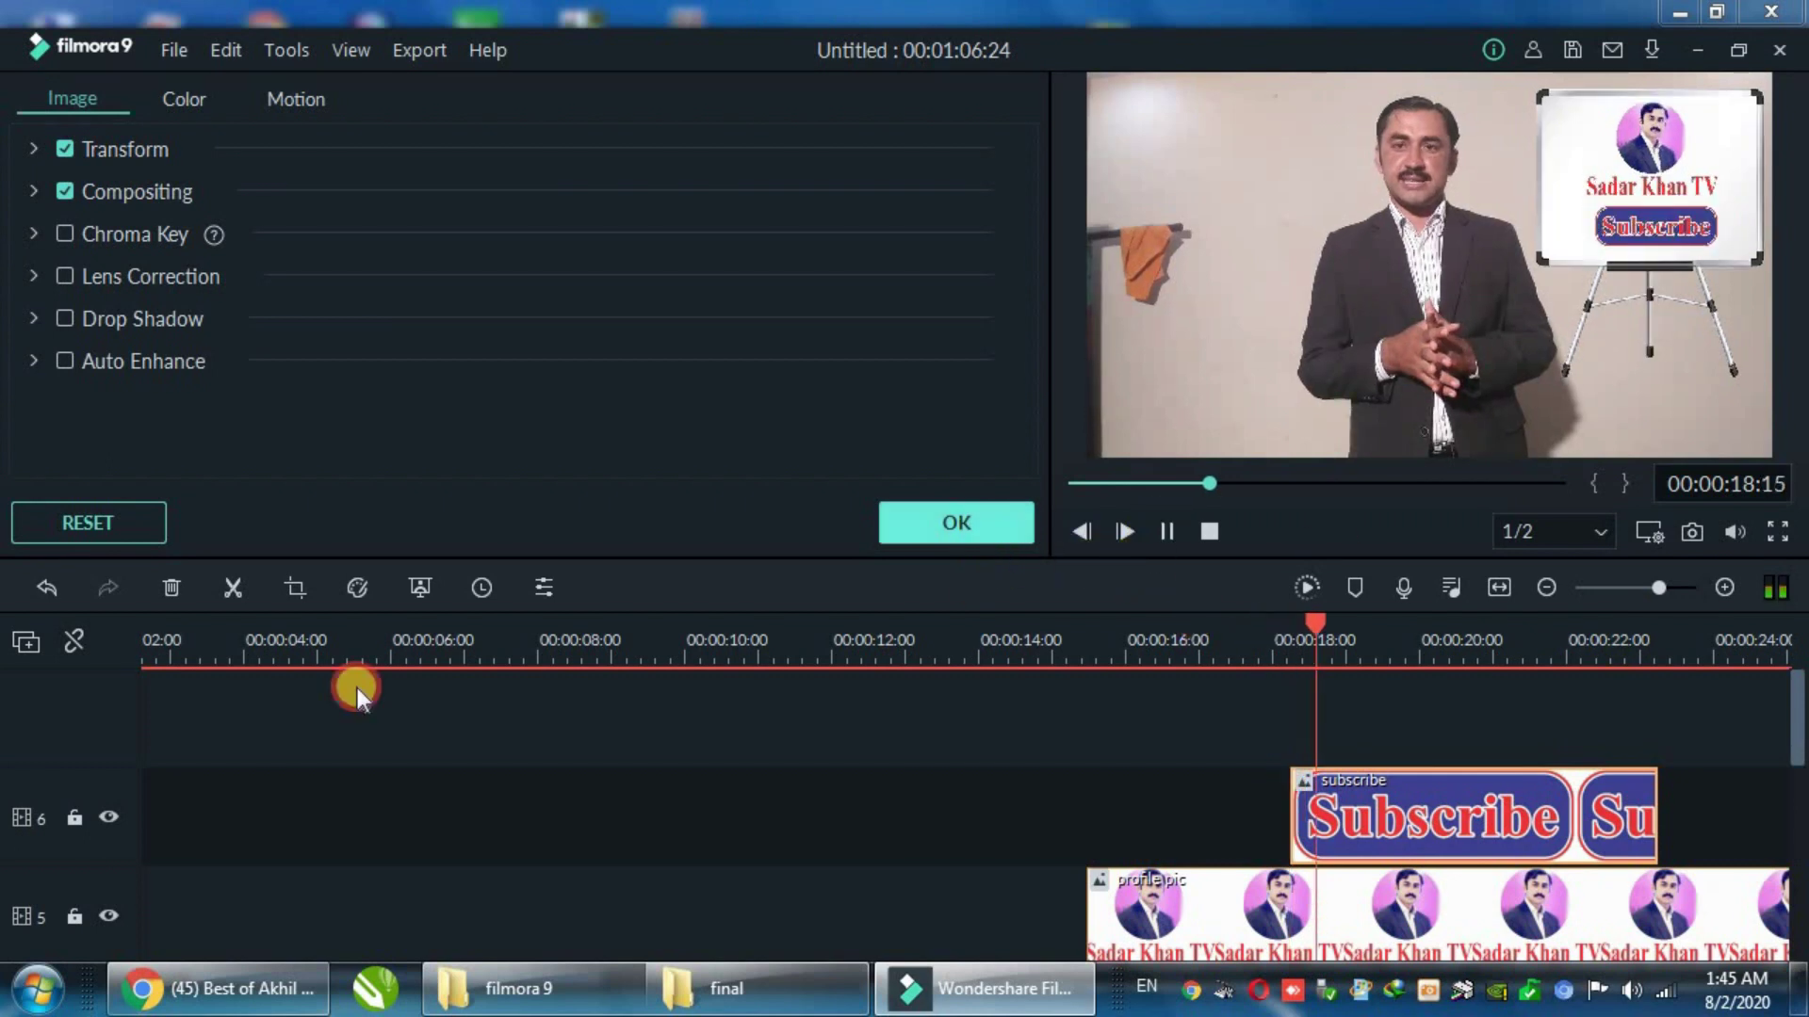
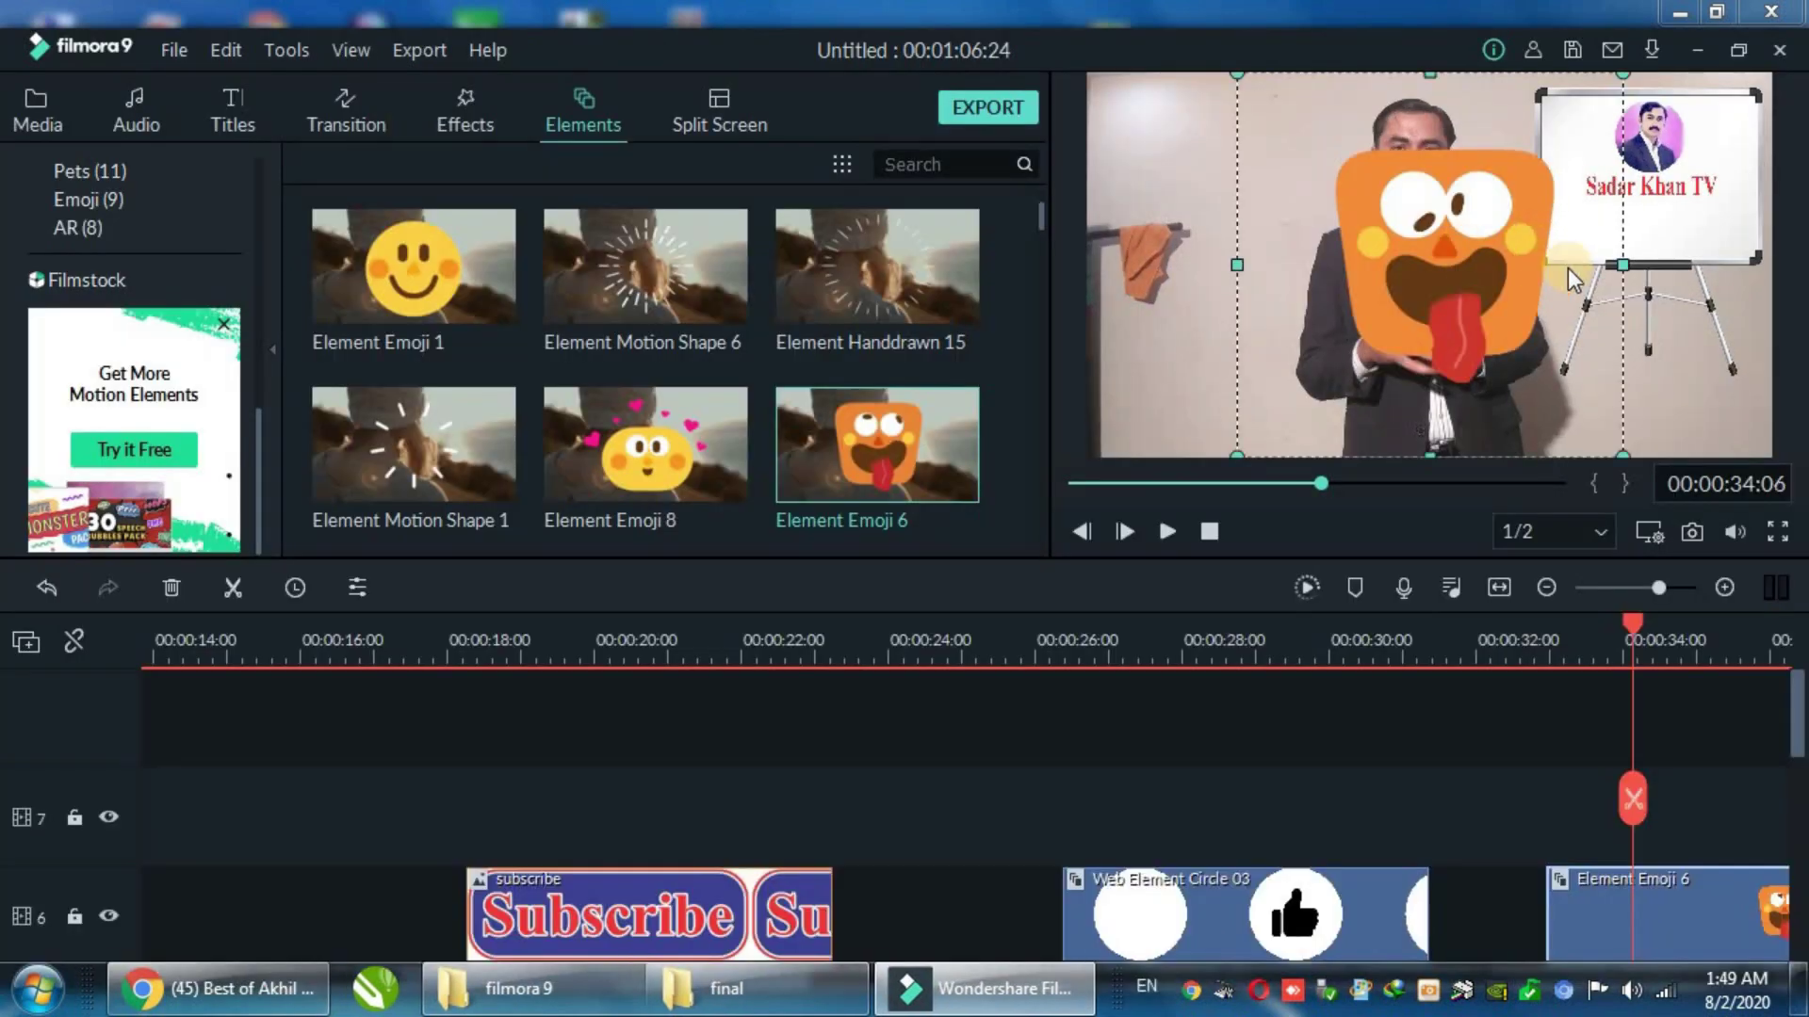
Step: Shrink the Element Emoji 6 overlay to about a quarter of the frame width and position it on the wall in the frame's upper left
{"action": "left_click_drag", "start_coordinate": [1622, 73], "coordinate": [1596, 97]}
{"action": "left_click_drag", "start_coordinate": [1350, 241], "coordinate": [1304, 284]}
{"action": "left_click_drag", "start_coordinate": [1335, 352], "coordinate": [1268, 138]}
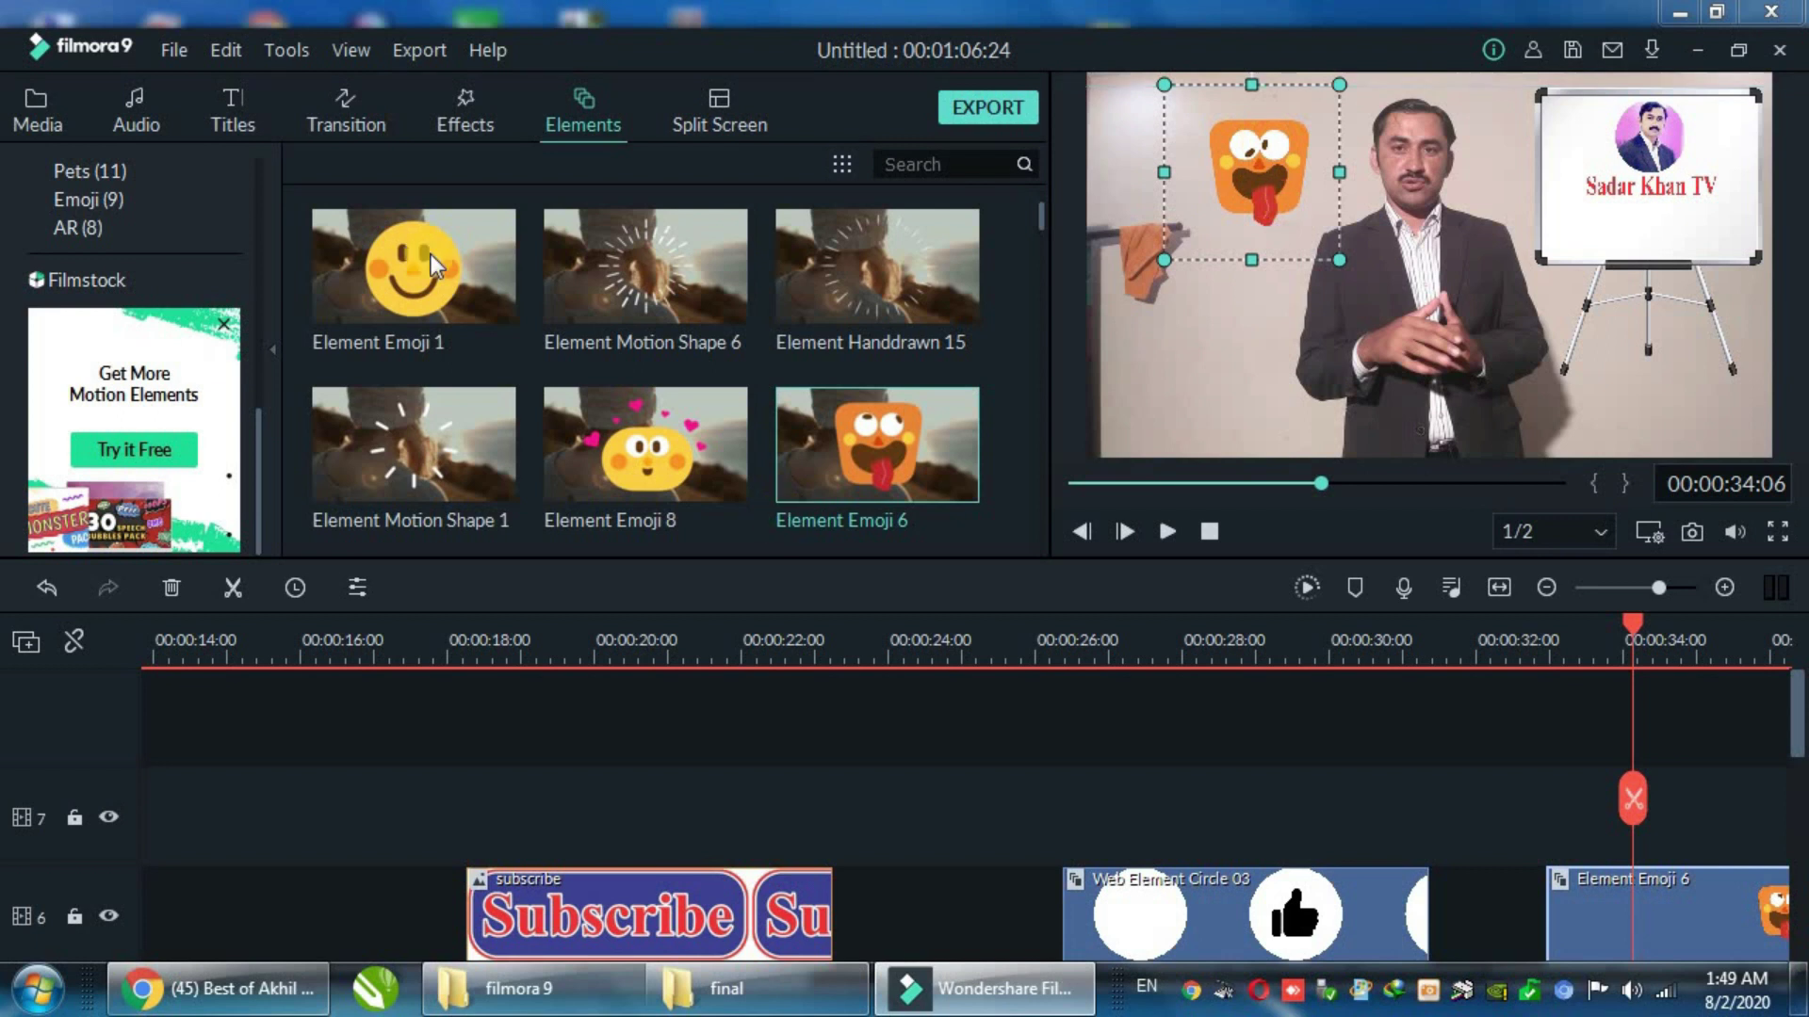
{"action": "left_click", "coordinate": [1358, 338]}
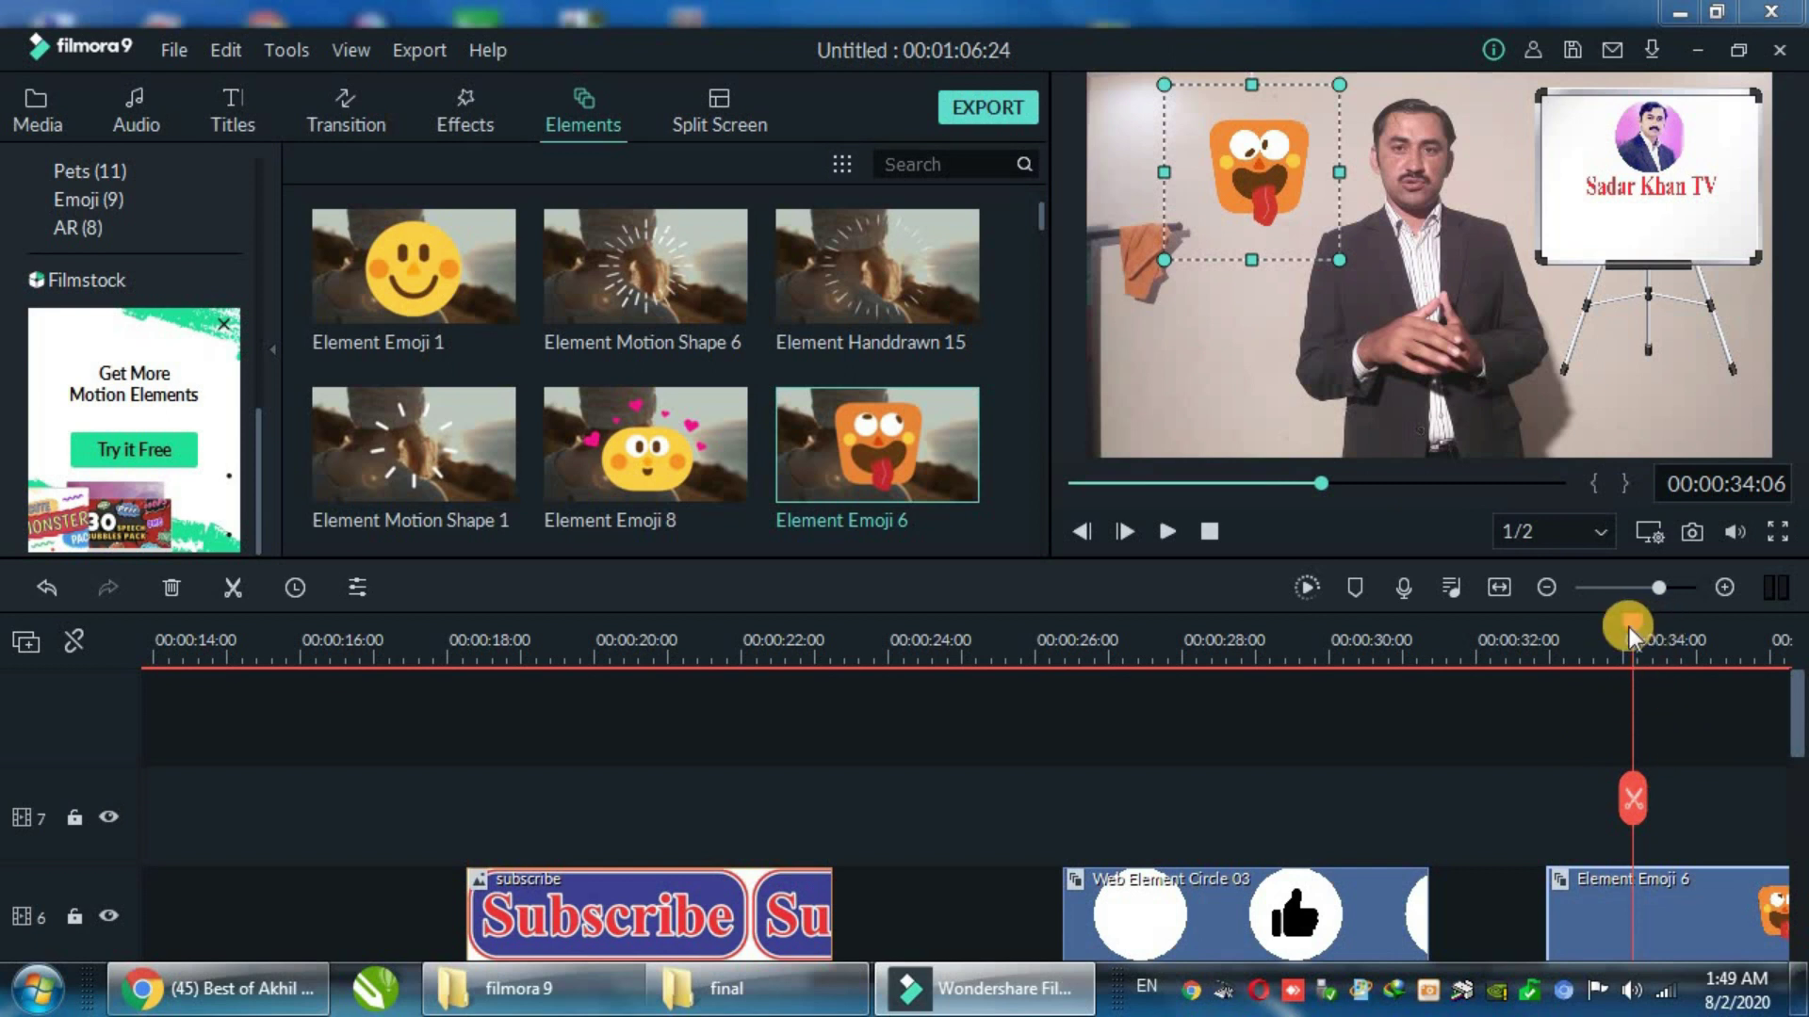
Step: Preview the emoji overlay from 00:00:32:13 and pause at 00:00:38:24
{"action": "left_click", "coordinate": [1494, 665]}
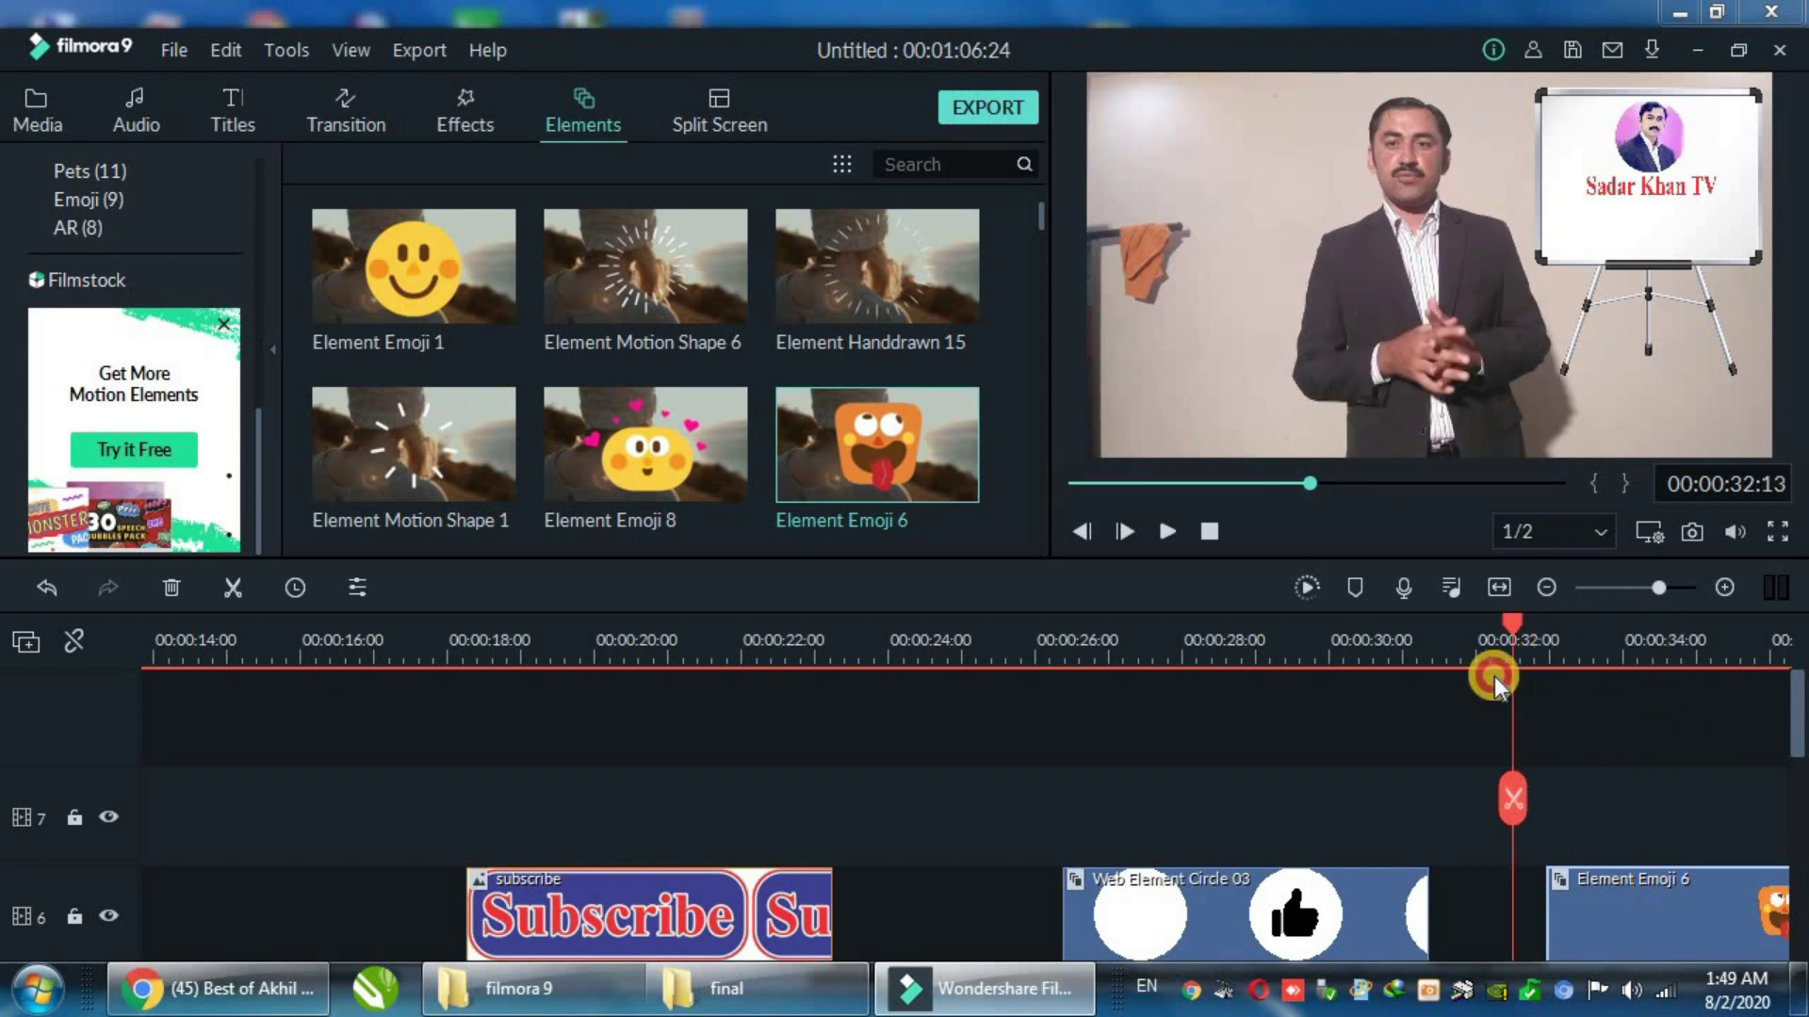
{"action": "left_click", "coordinate": [1166, 533]}
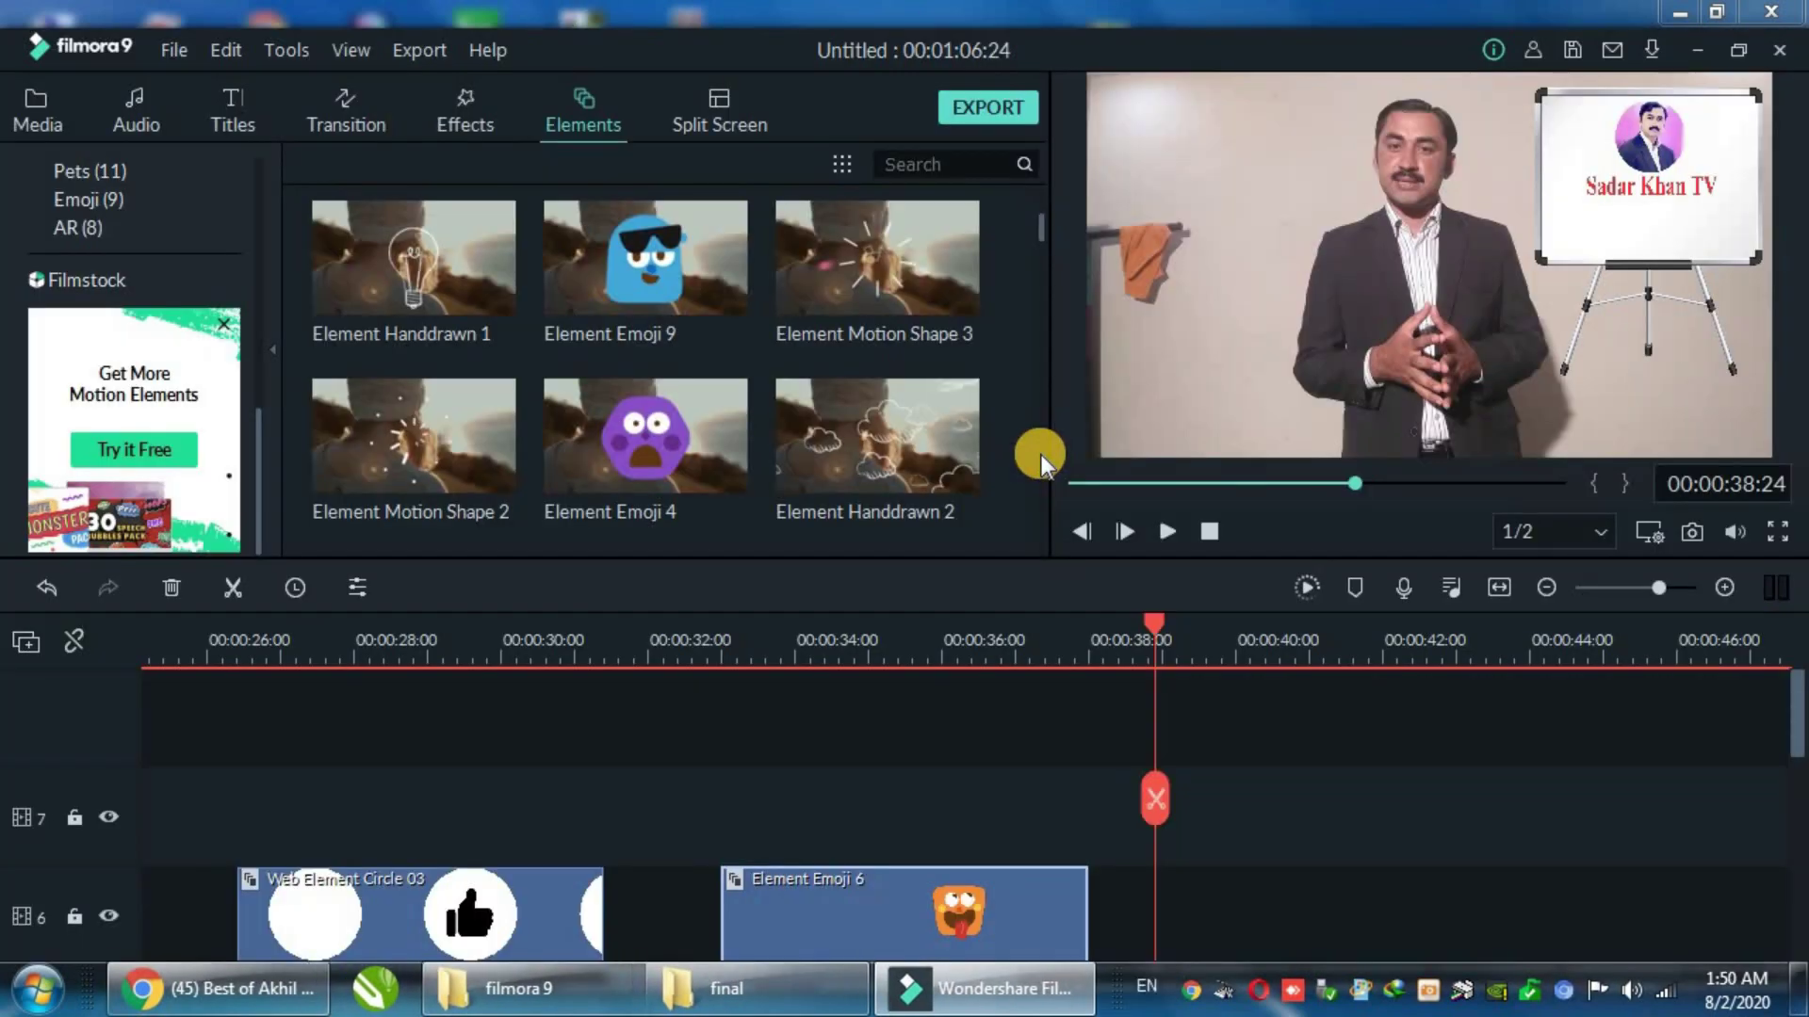
Step: Browse the full element library and the Emoji category for further elements to overlay
{"action": "scroll", "coordinate": [837, 434], "scroll_direction": "down", "scroll_amount": 10}
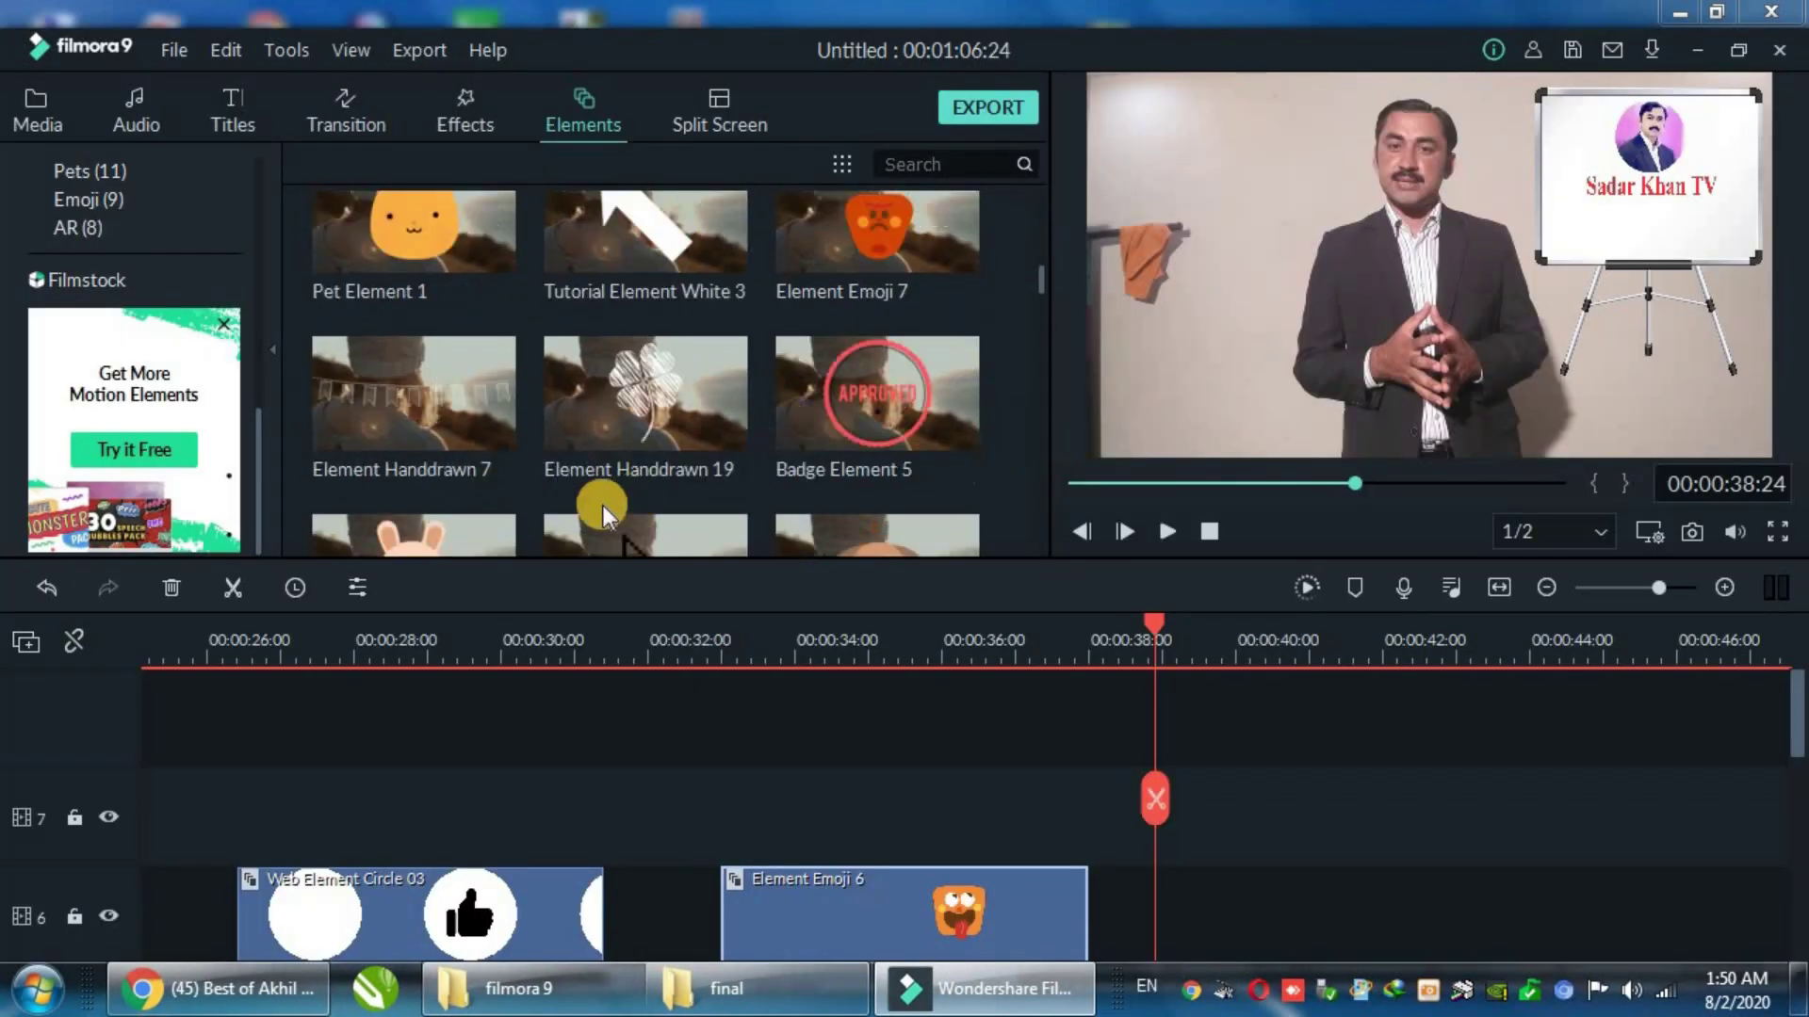
{"action": "scroll", "coordinate": [601, 485], "scroll_direction": "down", "scroll_amount": 3}
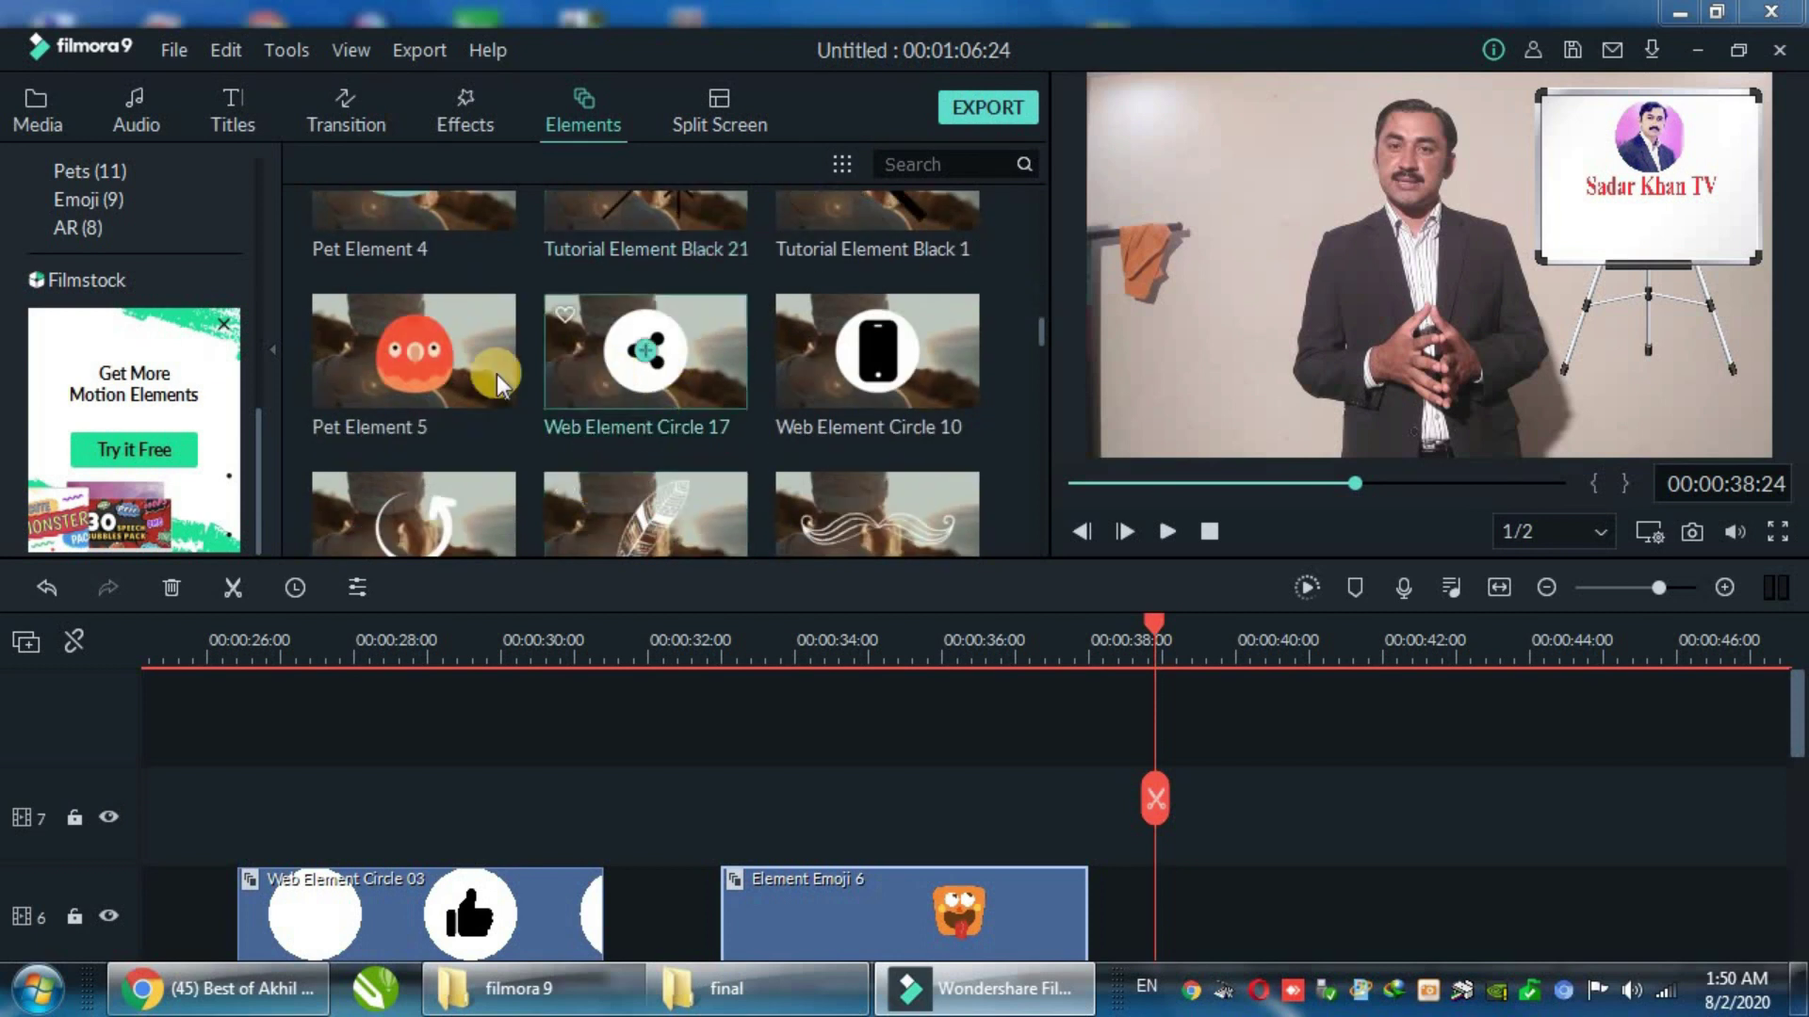
{"action": "scroll", "coordinate": [859, 452], "scroll_direction": "down", "scroll_amount": 3}
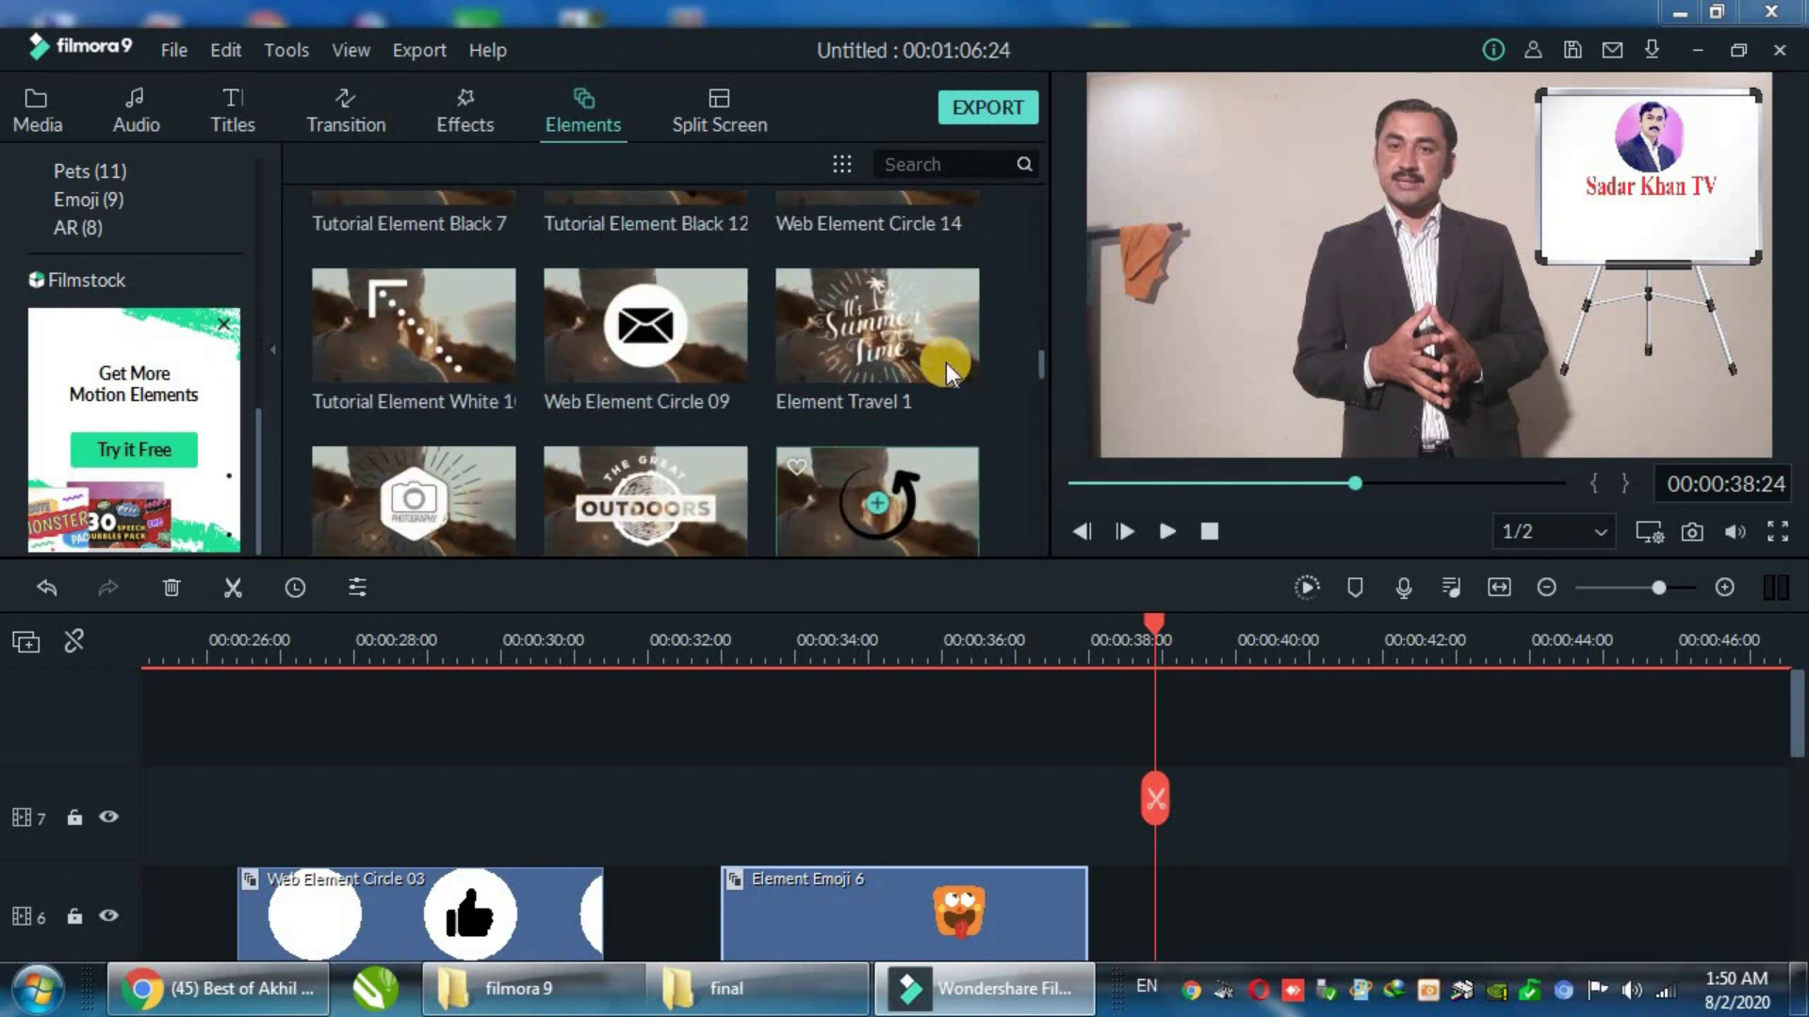
{"action": "scroll", "coordinate": [460, 528], "scroll_direction": "down", "scroll_amount": 10}
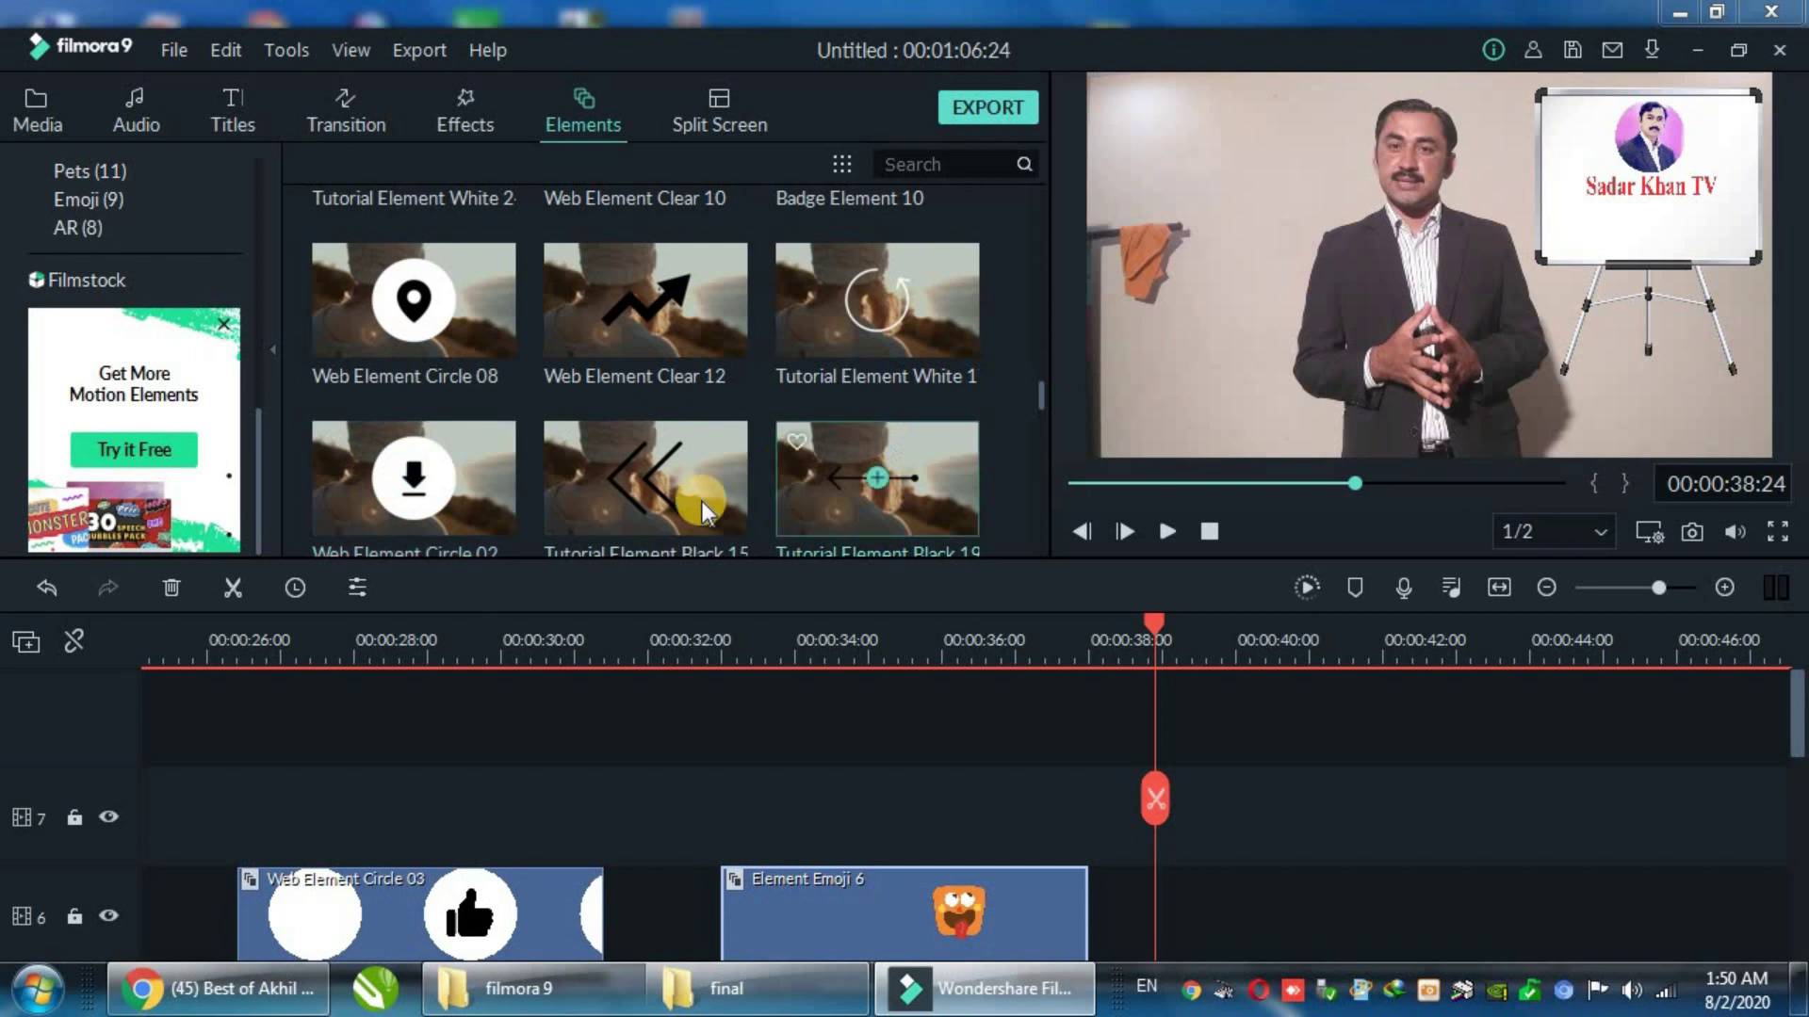
{"action": "scroll", "coordinate": [556, 440], "scroll_direction": "down", "scroll_amount": 10}
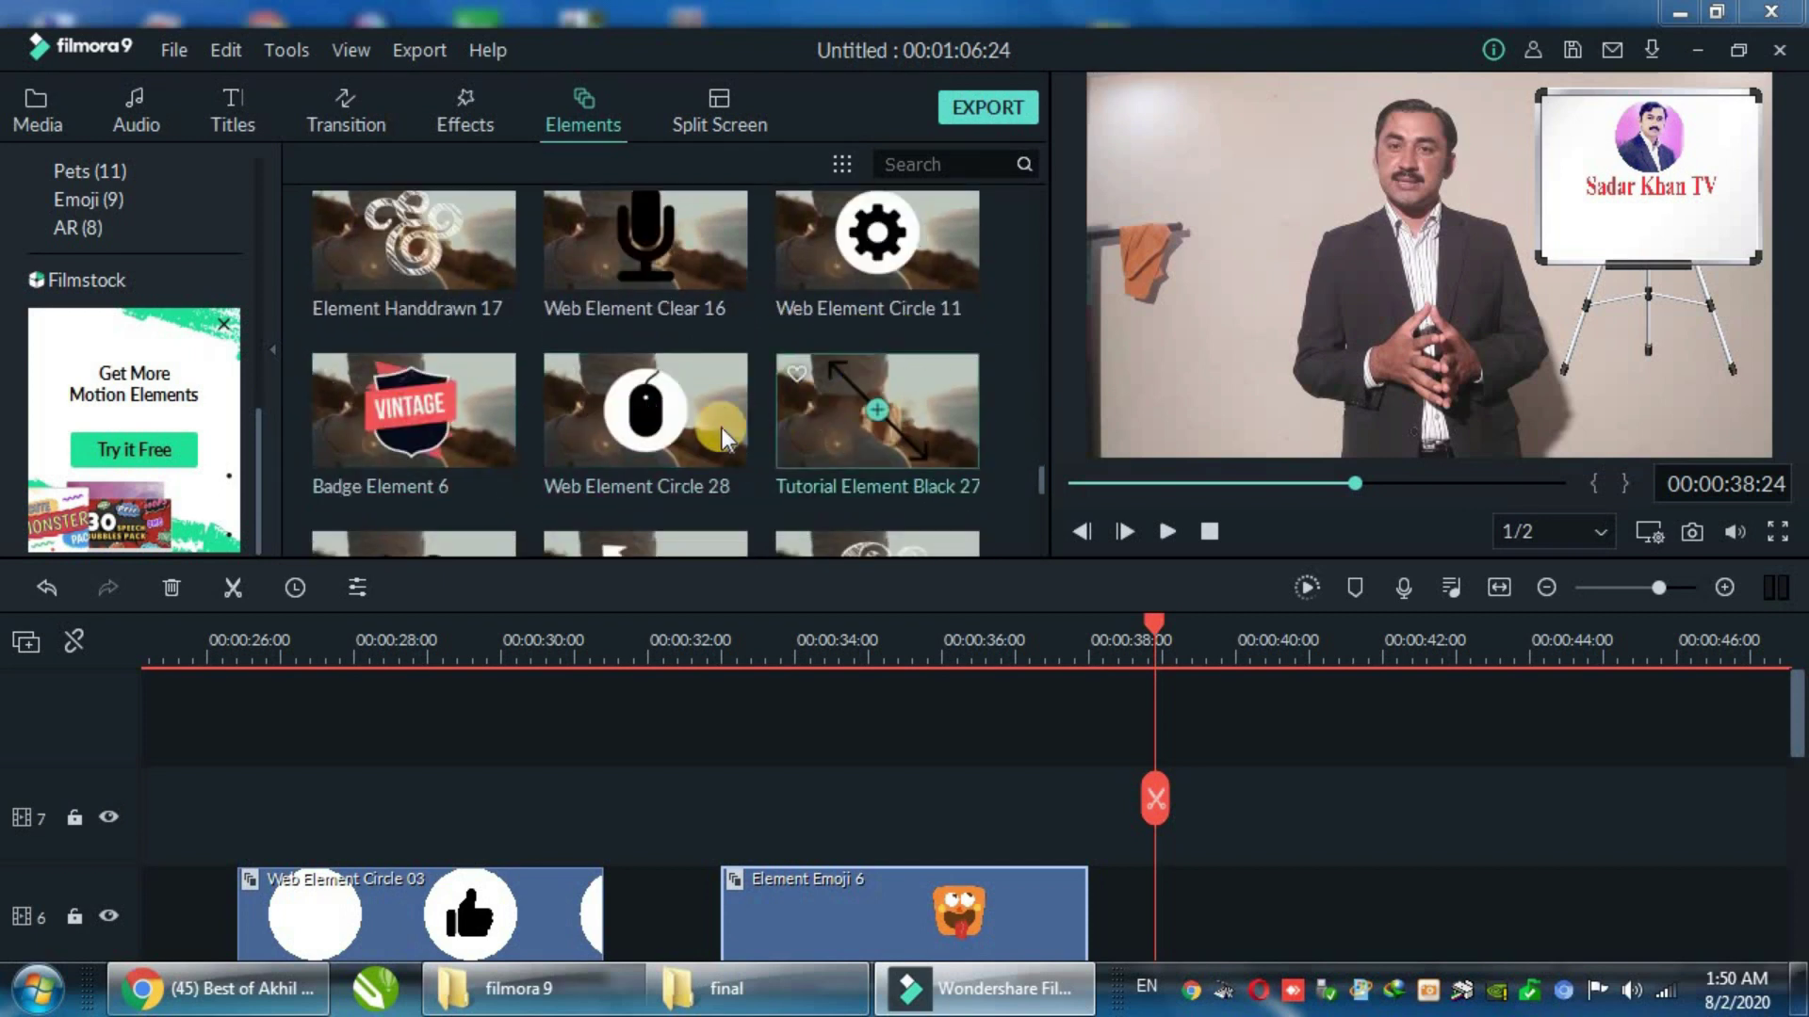
{"action": "scroll", "coordinate": [522, 351], "scroll_direction": "down", "scroll_amount": 5}
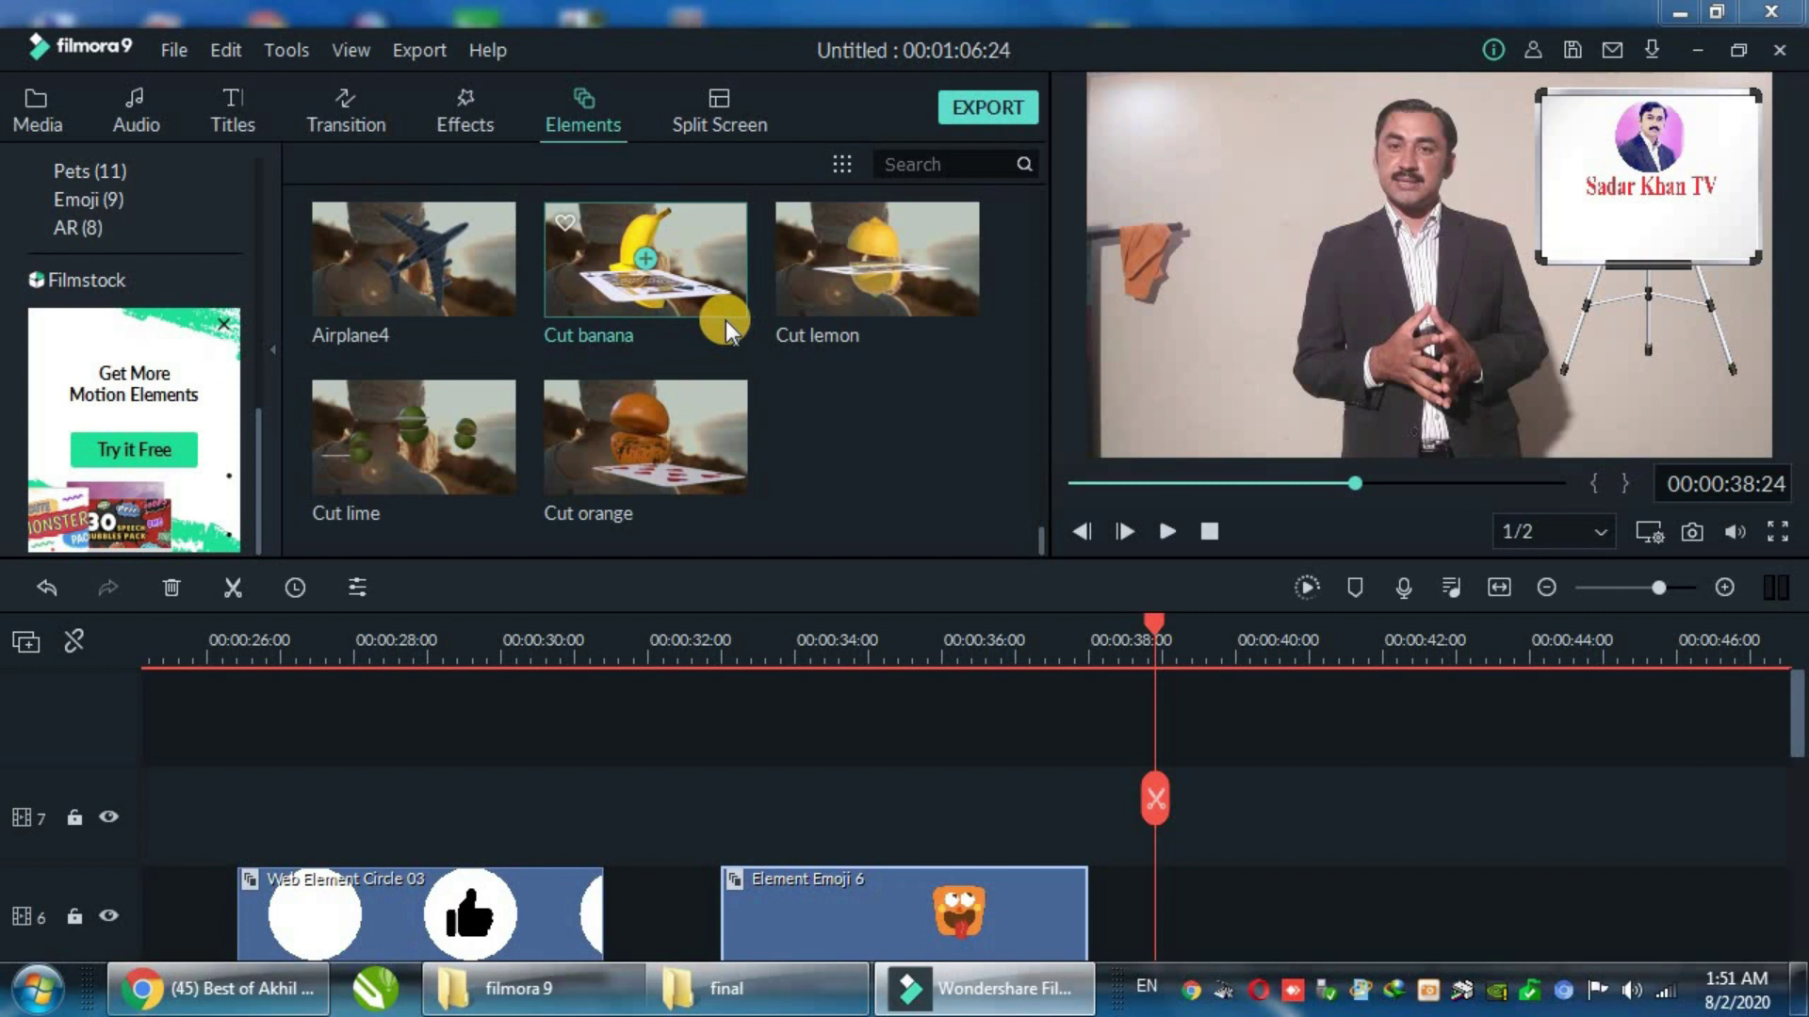
{"action": "left_click", "coordinate": [100, 171]}
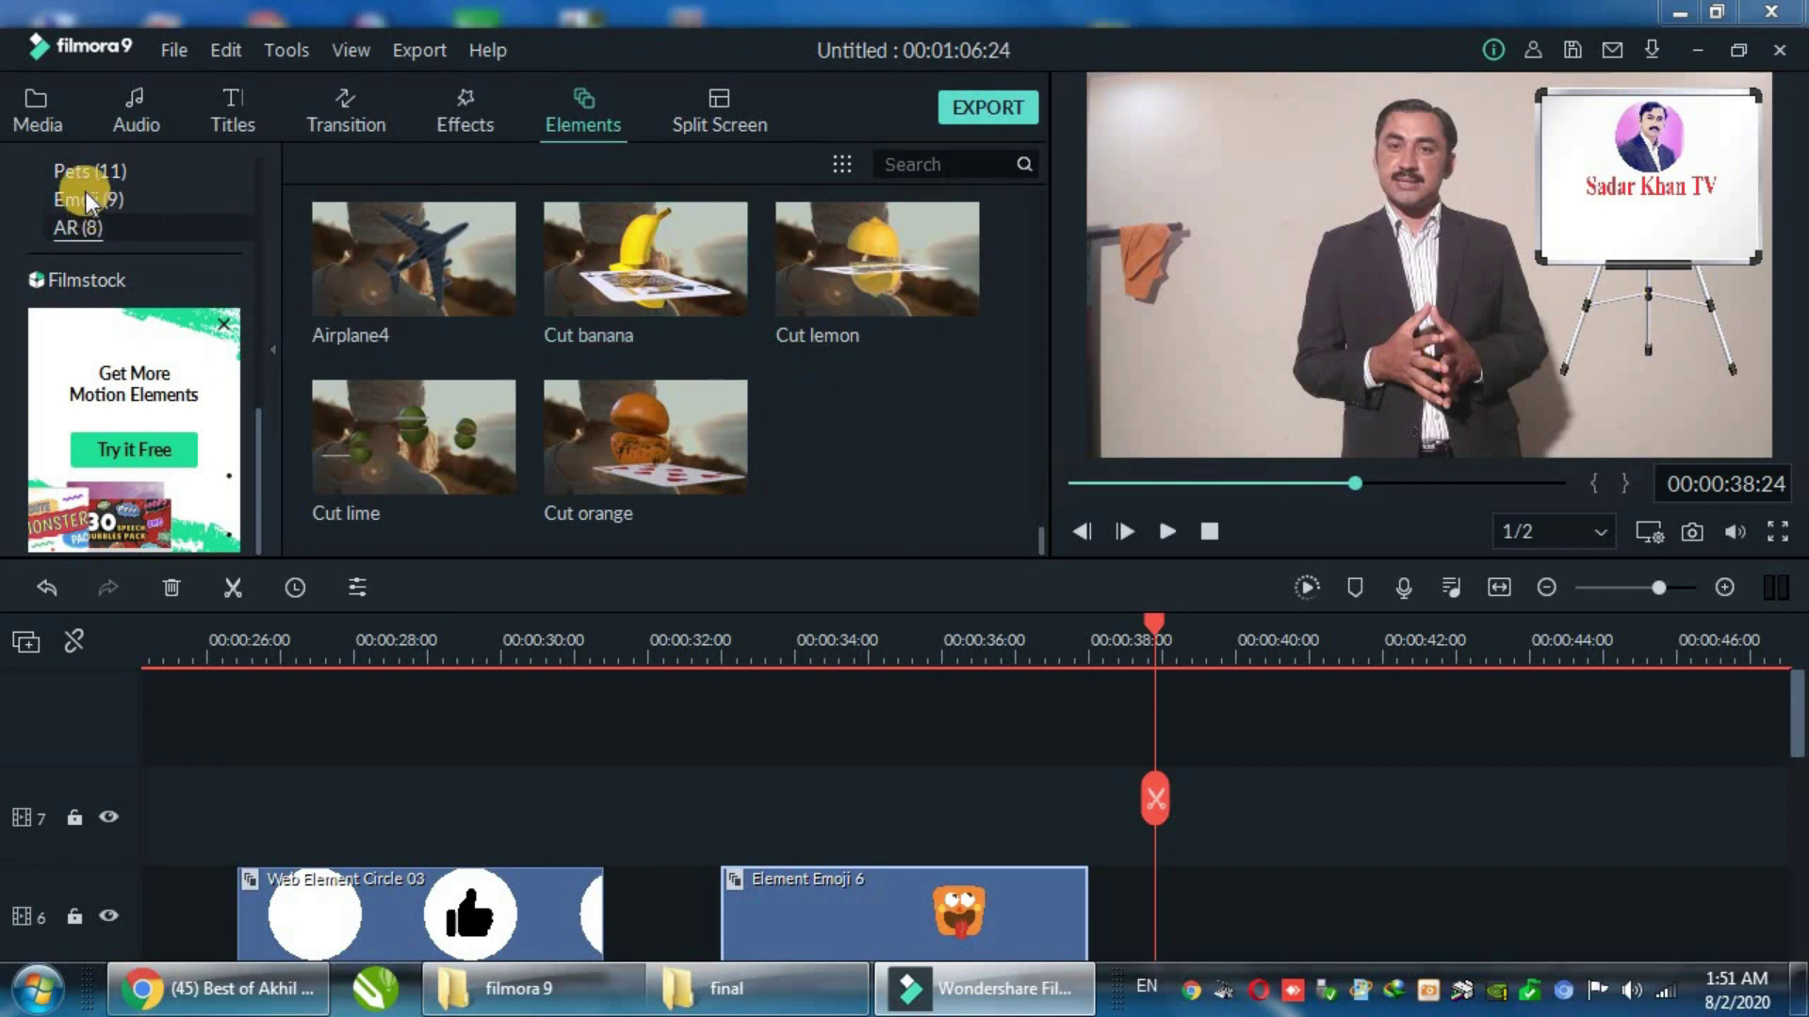
{"action": "left_click", "coordinate": [84, 193]}
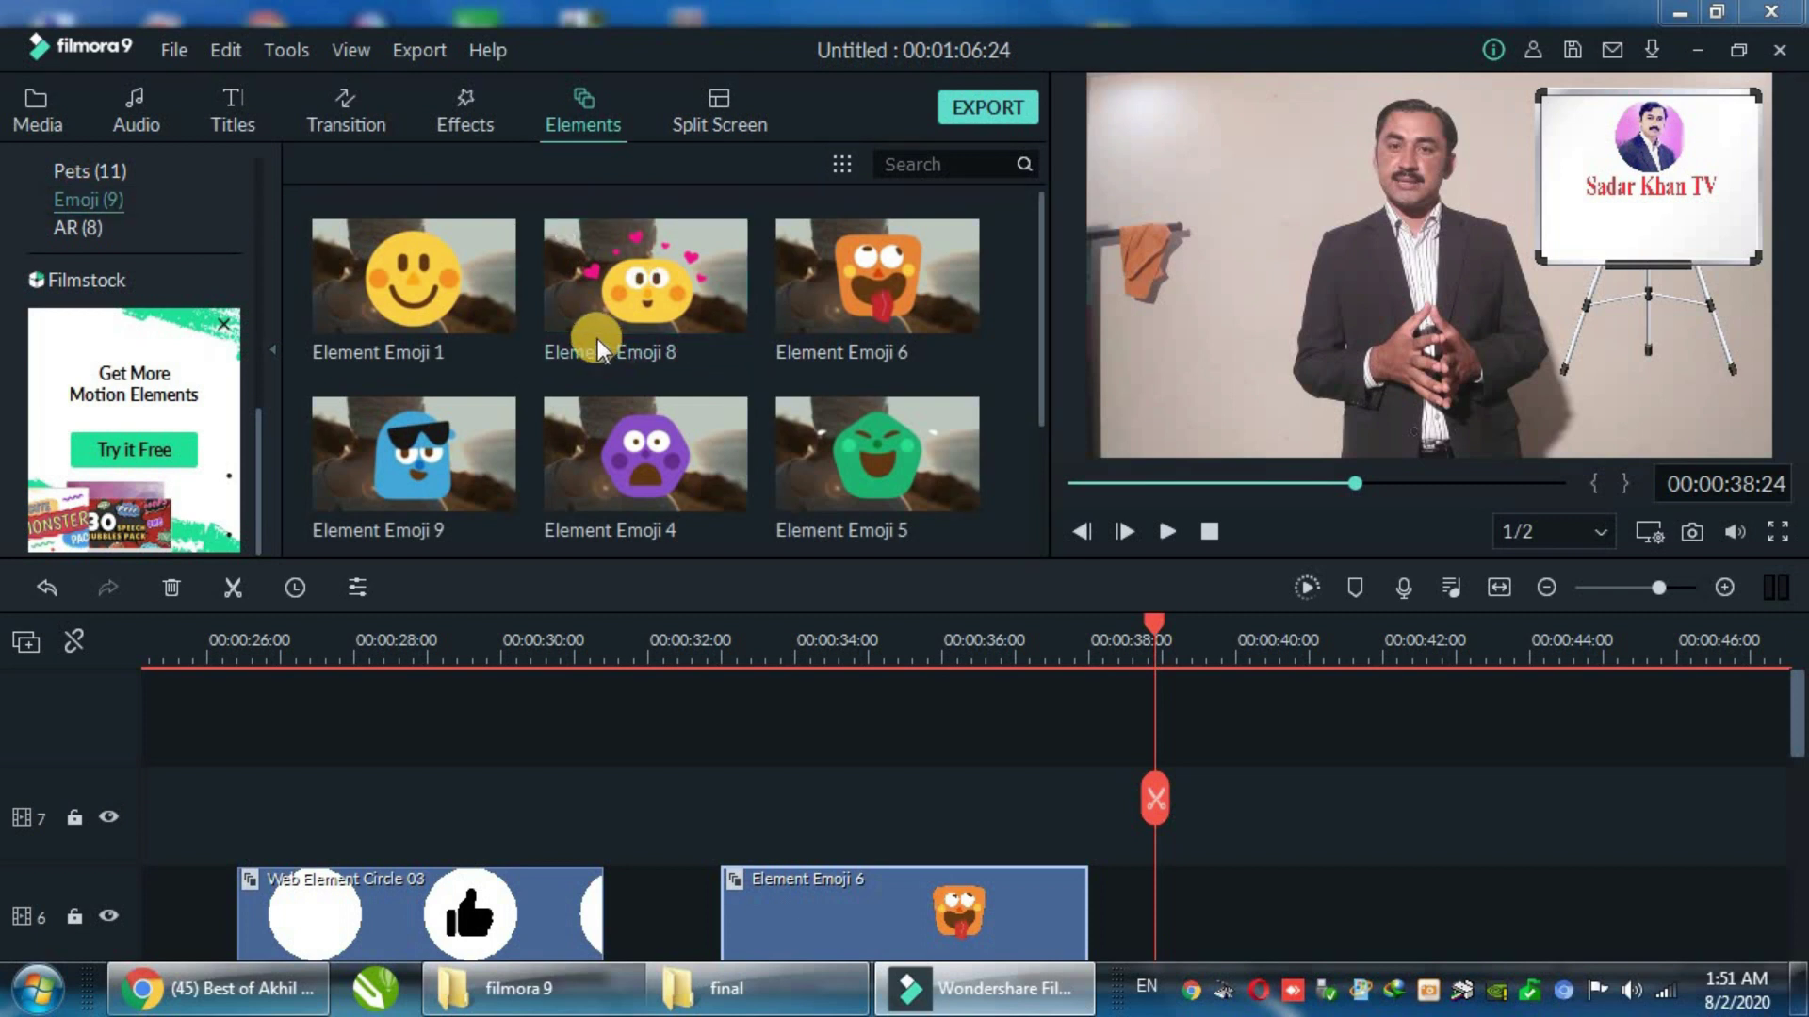
{"action": "scroll", "coordinate": [628, 353], "scroll_direction": "down", "scroll_amount": 2}
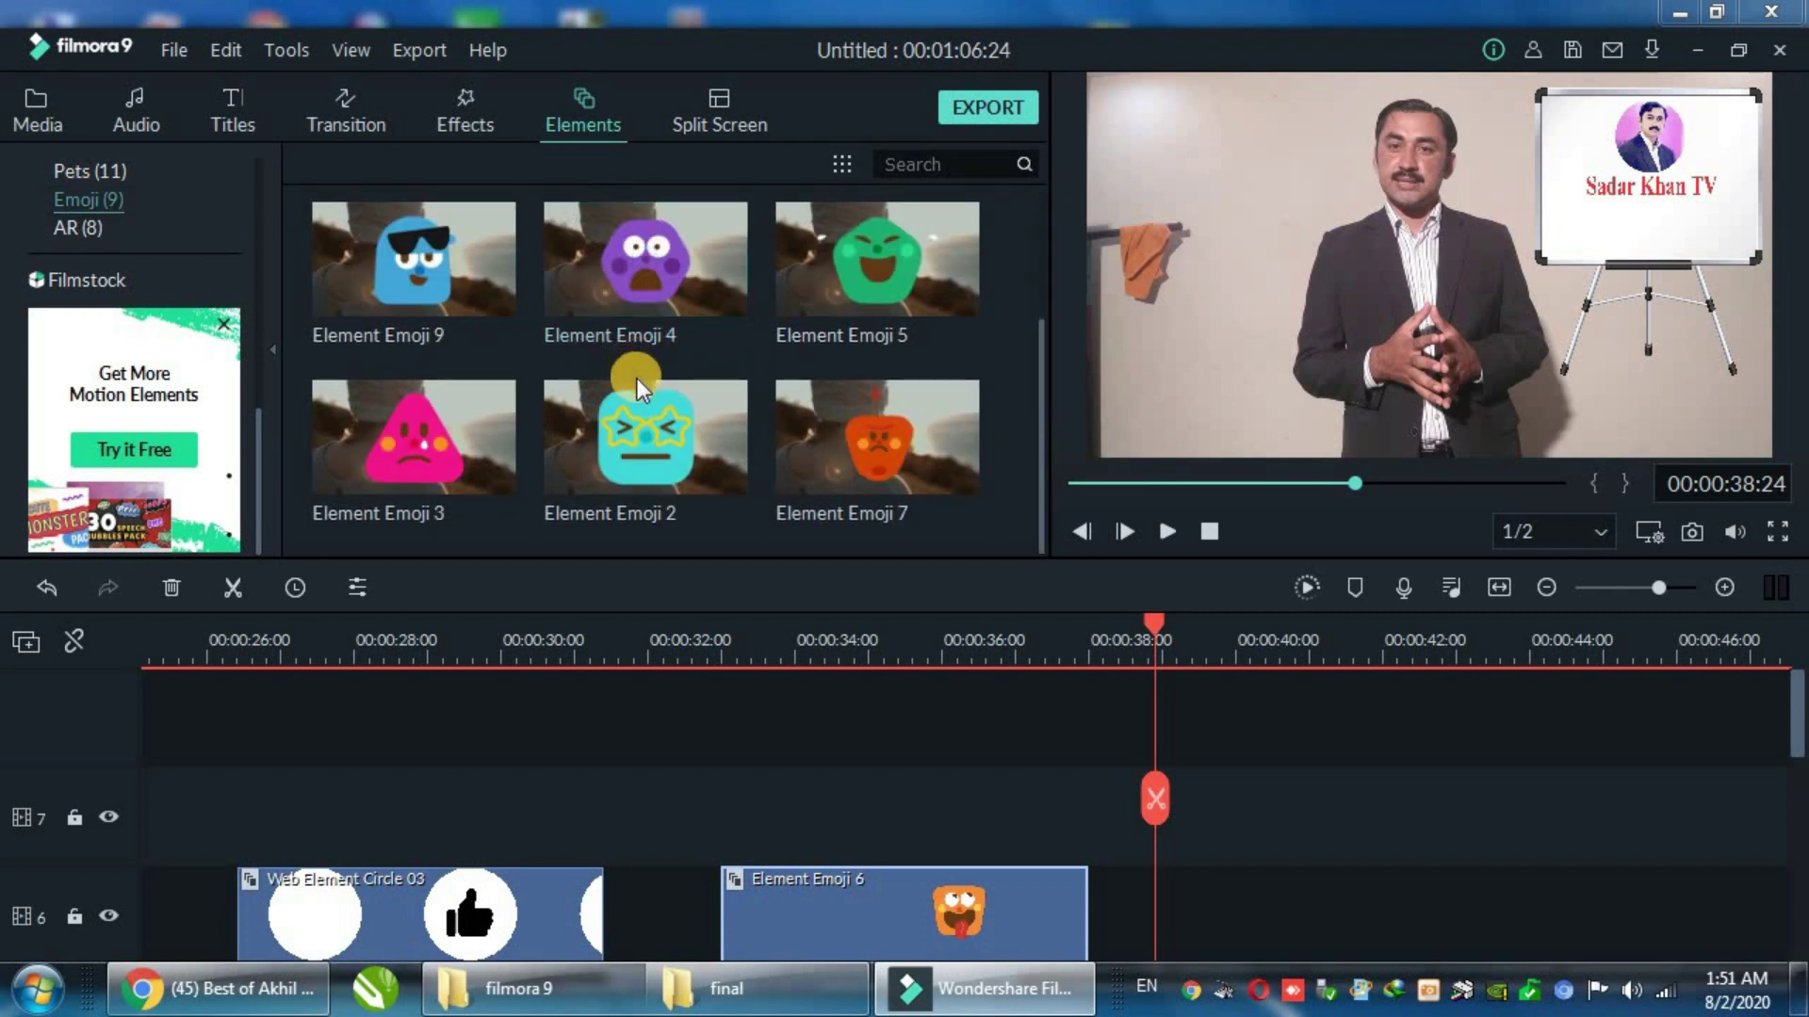
Step: Place the Airplane4 AR element on track 6 at 00:00:38:24, preview it, and pause at 00:00:48:17
{"action": "left_click", "coordinate": [83, 228]}
{"action": "scroll", "coordinate": [470, 367], "scroll_direction": "down", "scroll_amount": 2}
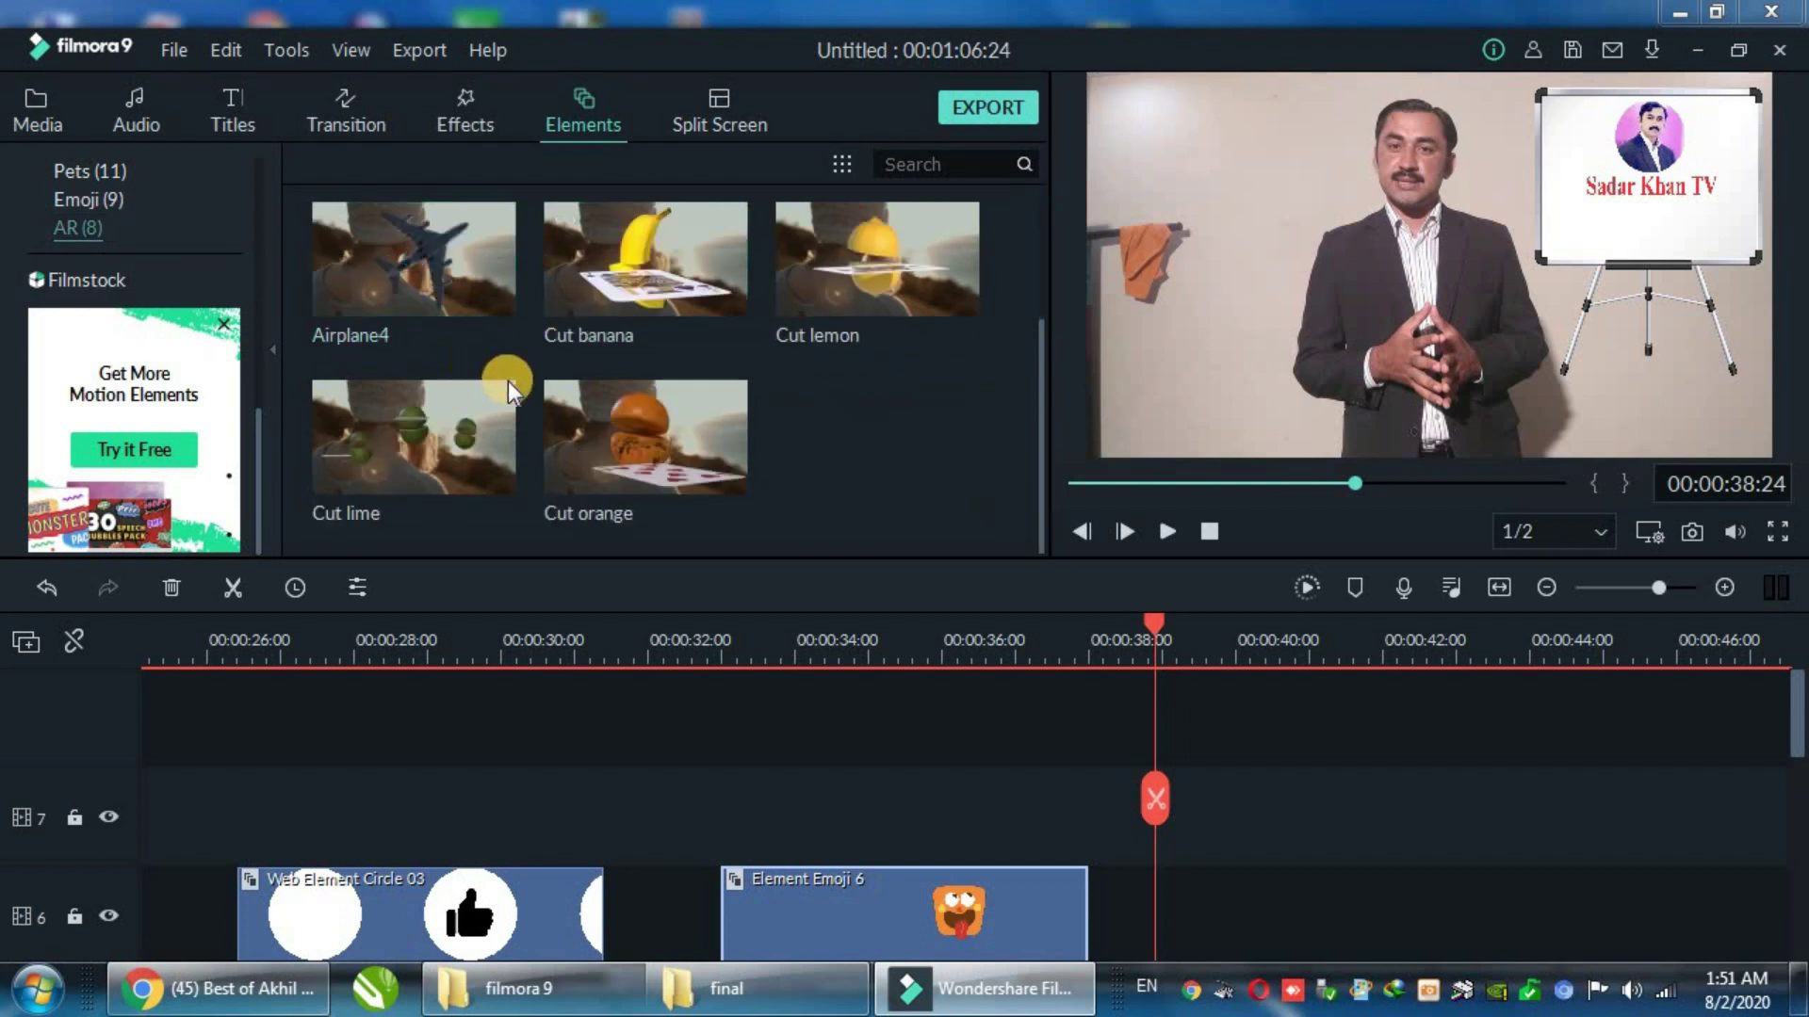
{"action": "scroll", "coordinate": [660, 392], "scroll_direction": "up", "scroll_amount": 2}
{"action": "left_click_drag", "start_coordinate": [430, 431], "coordinate": [1169, 892]}
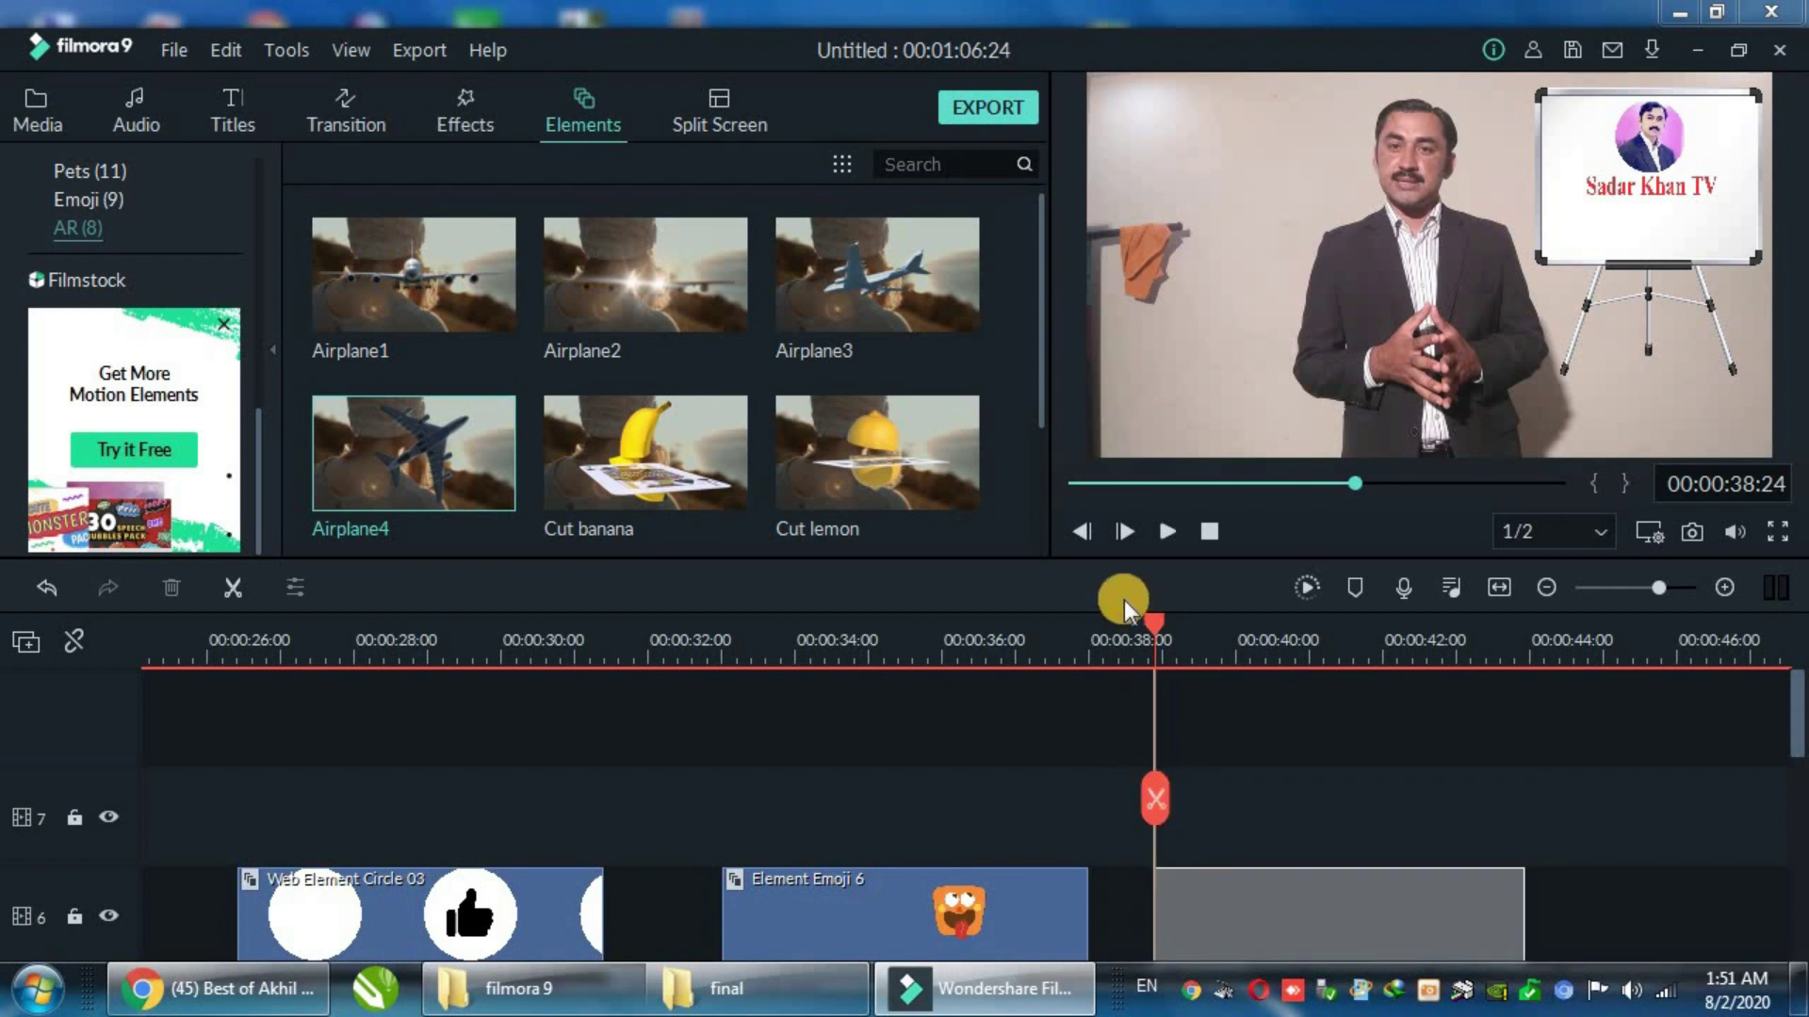
{"action": "left_click", "coordinate": [1168, 533]}
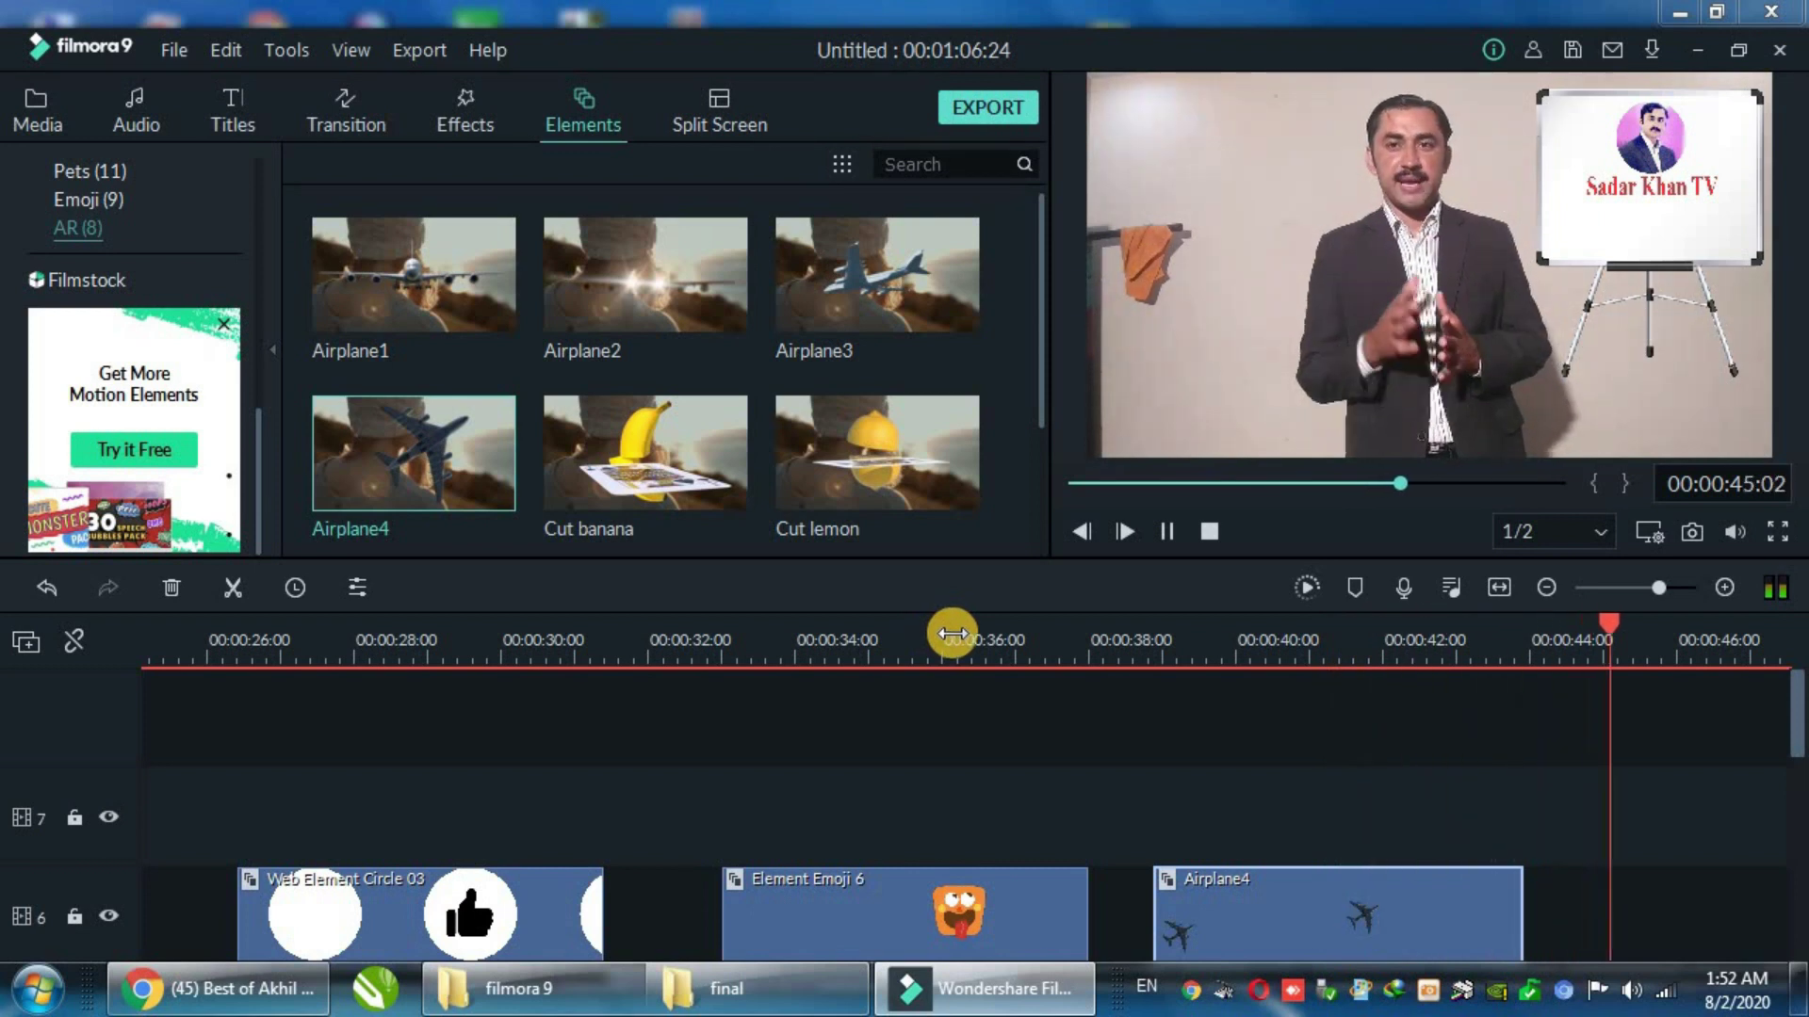
{"action": "left_click", "coordinate": [1169, 531]}
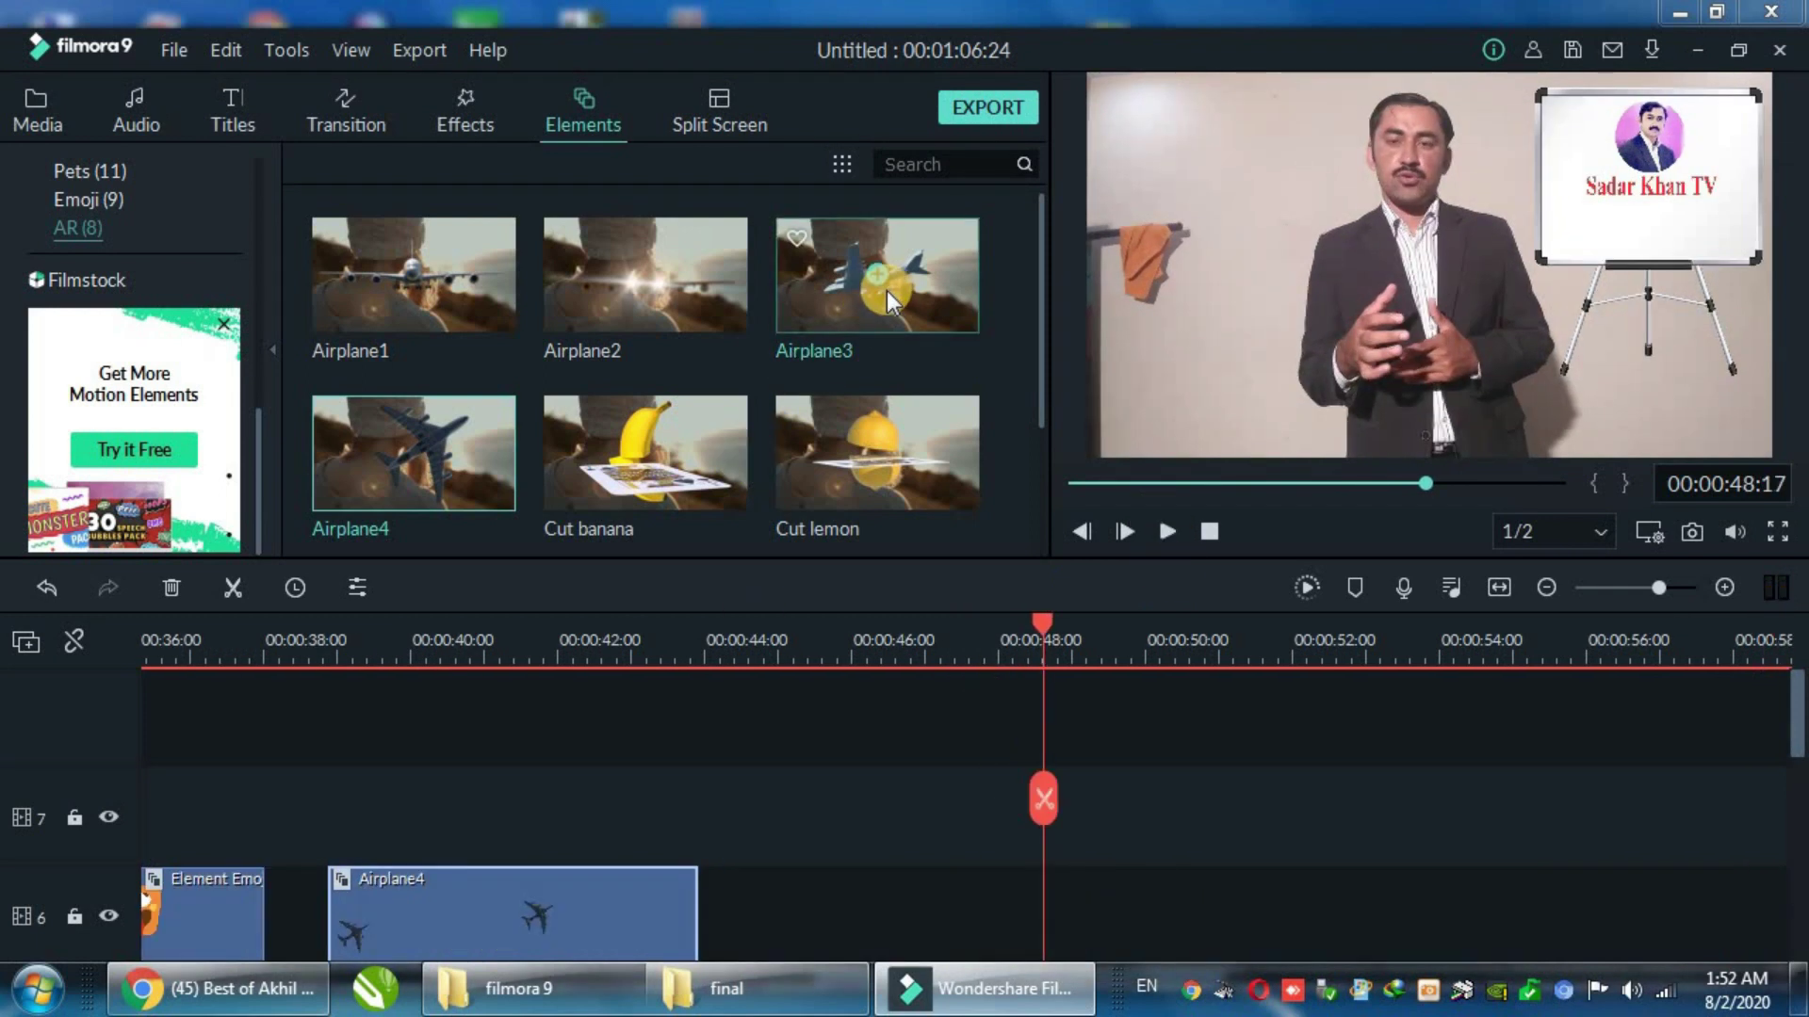
Step: Place the Airplane3 element on track 6 at about 00:00:48, preview it, and pause at 00:00:57:07
{"action": "left_click_drag", "start_coordinate": [836, 286], "coordinate": [1002, 895]}
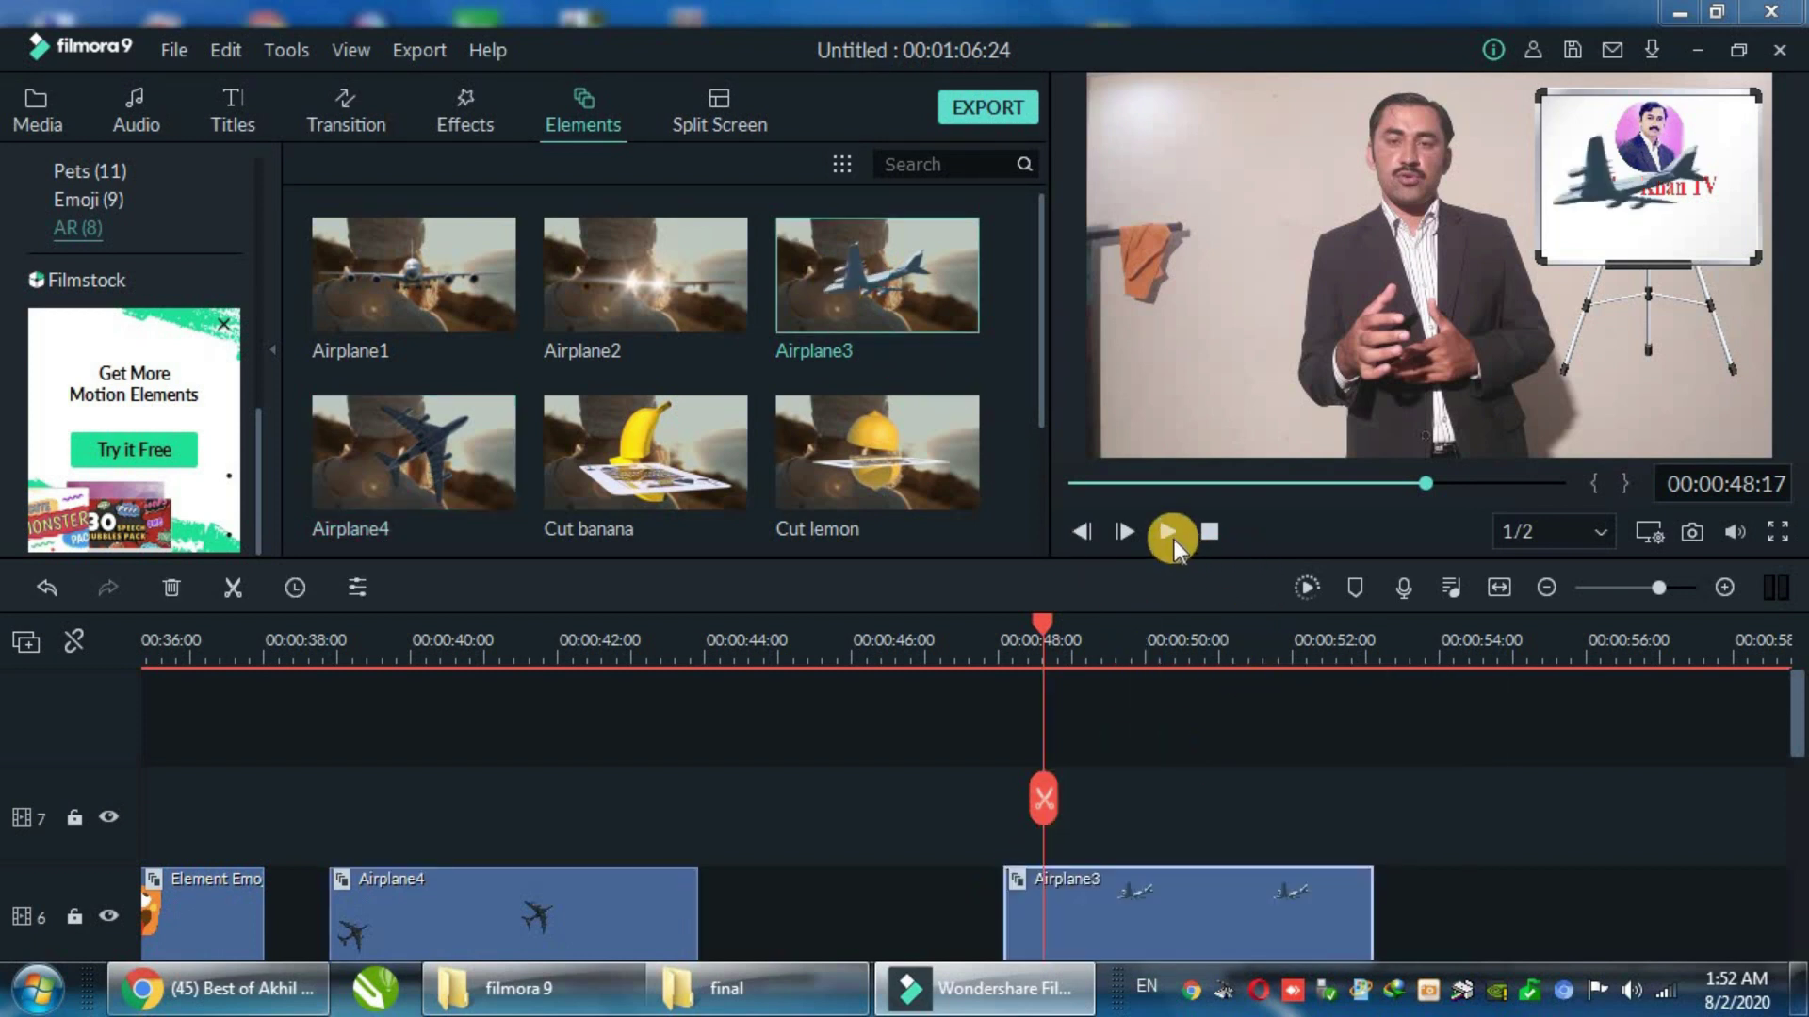
{"action": "key", "text": "space"}
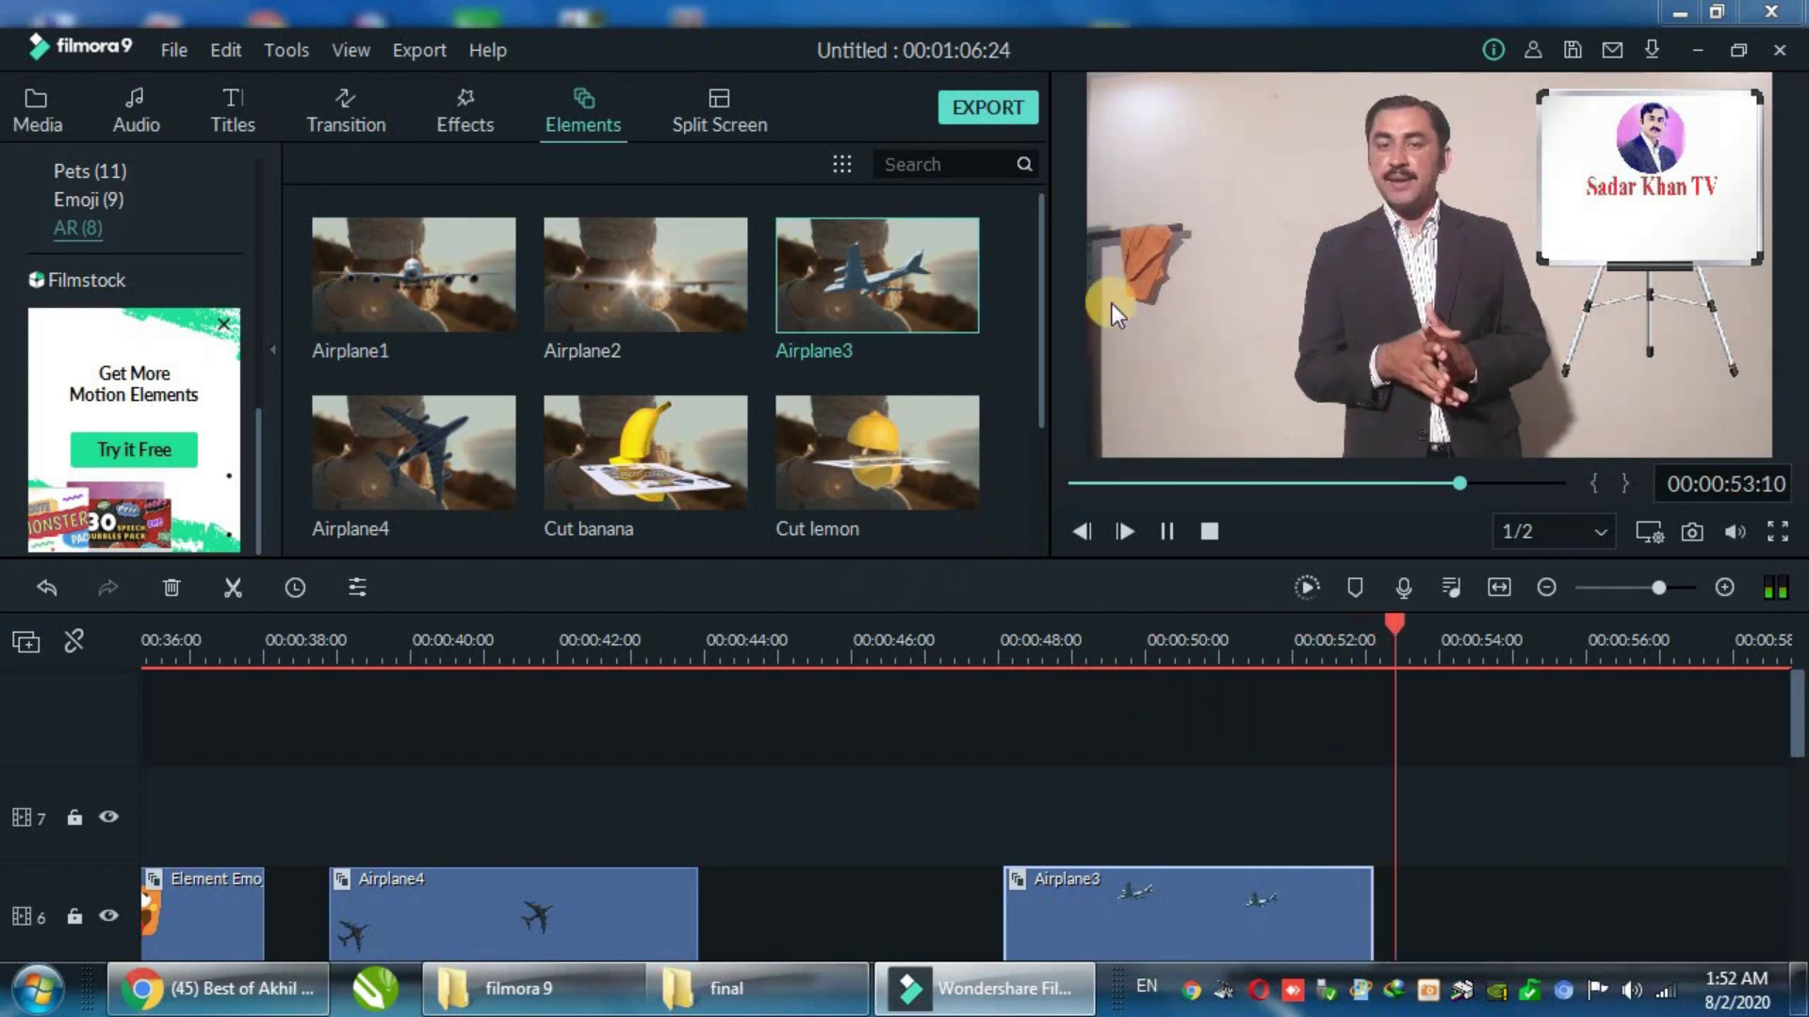
{"action": "left_click", "coordinate": [1172, 527]}
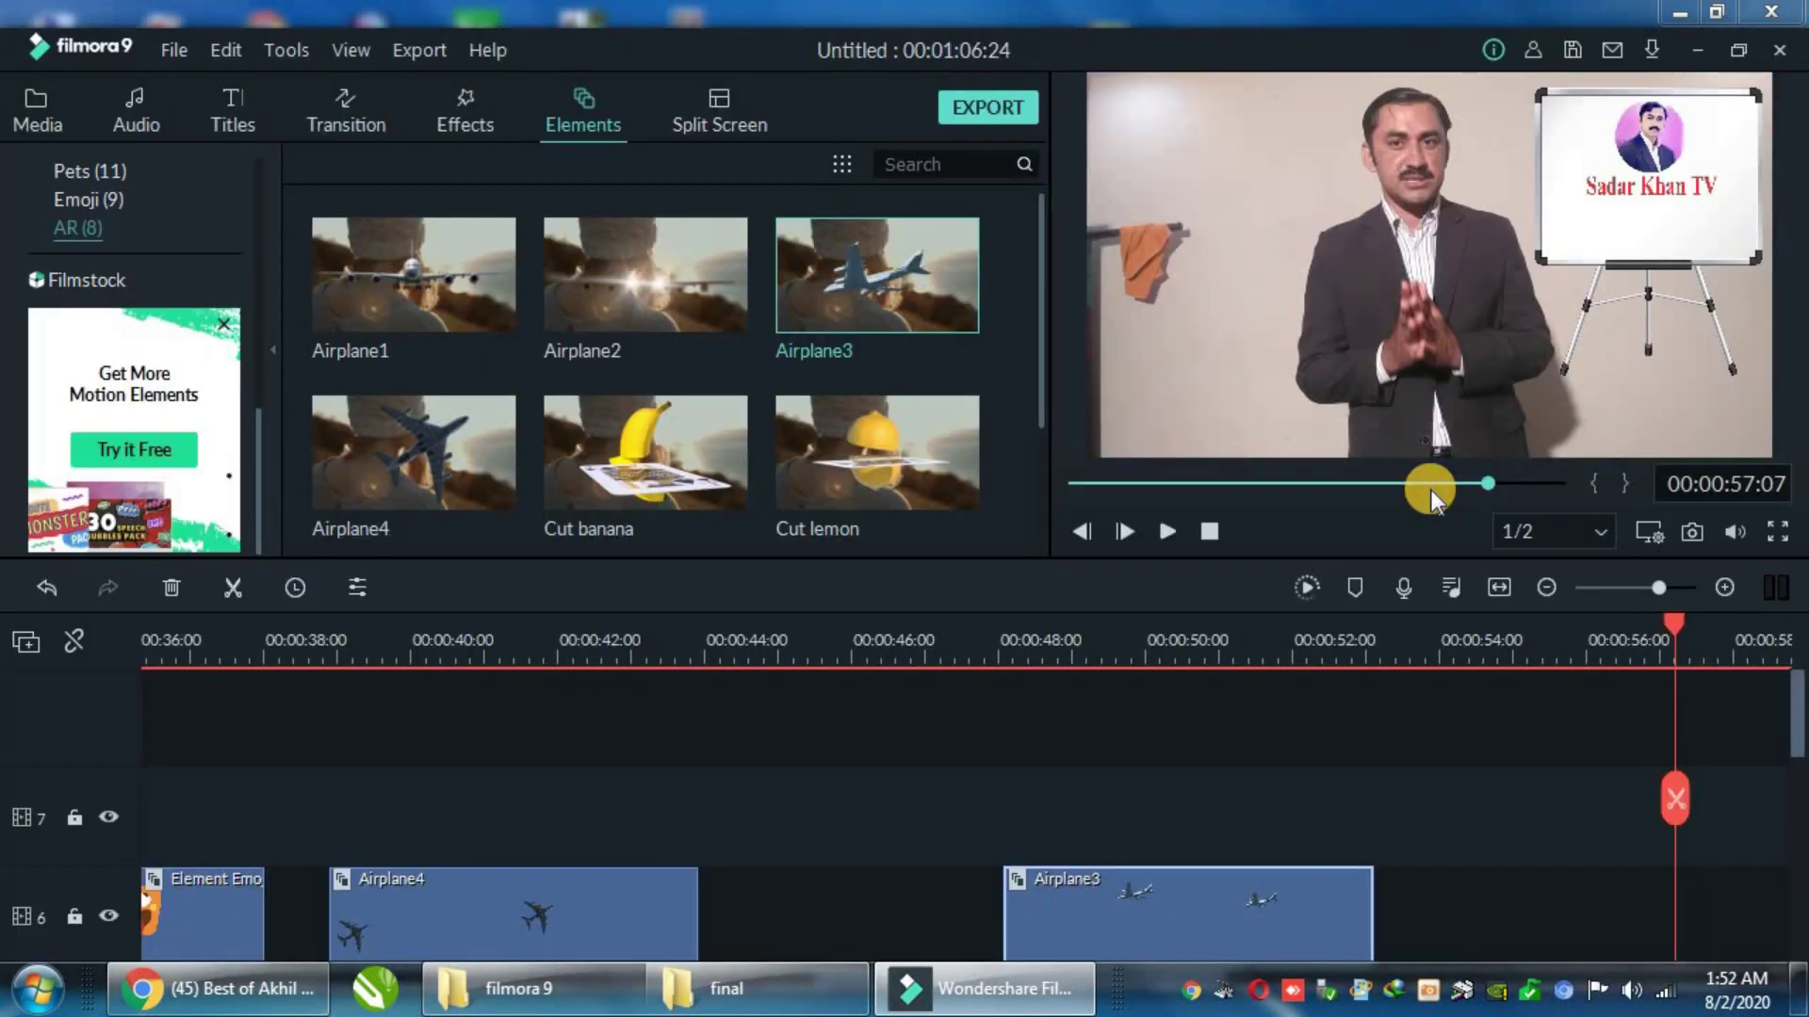
Step: Place the Airplane1 element on track 6 at about 00:00:54, preview it, and pause at 00:00:59:03
{"action": "left_click", "coordinate": [423, 262]}
{"action": "left_click_drag", "start_coordinate": [429, 256], "coordinate": [1455, 926]}
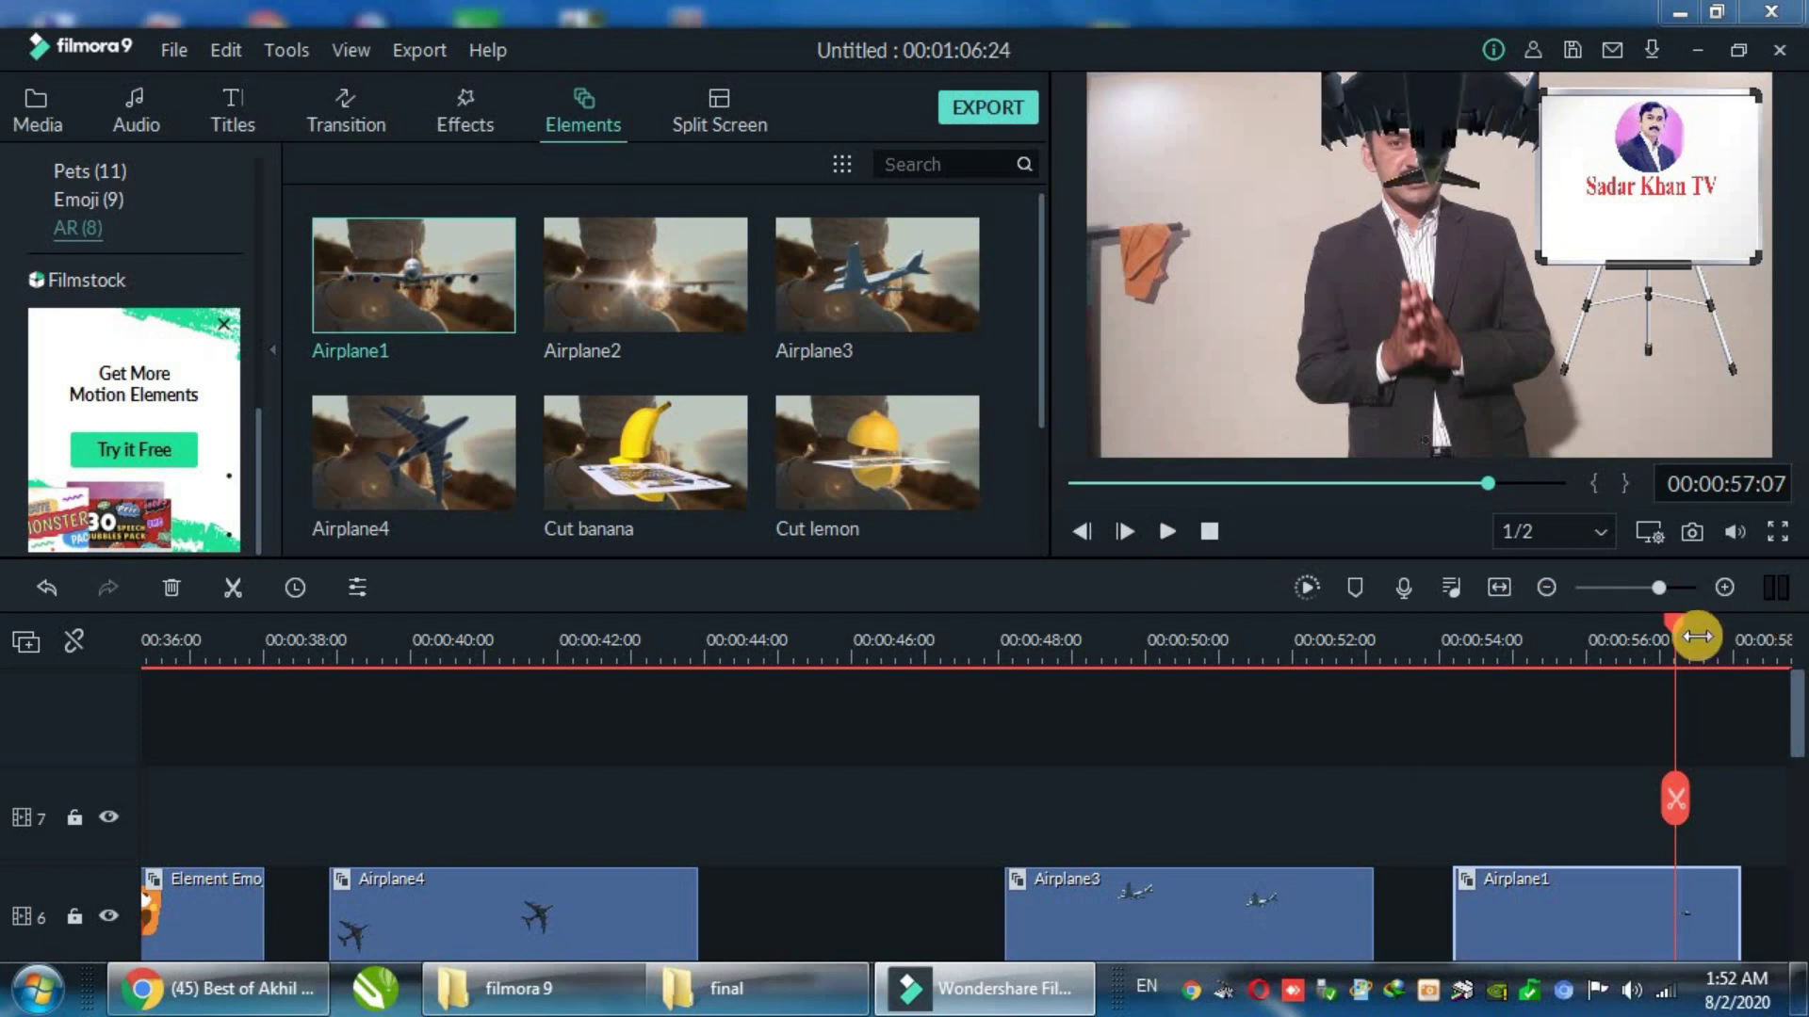
{"action": "left_click", "coordinate": [1483, 683]}
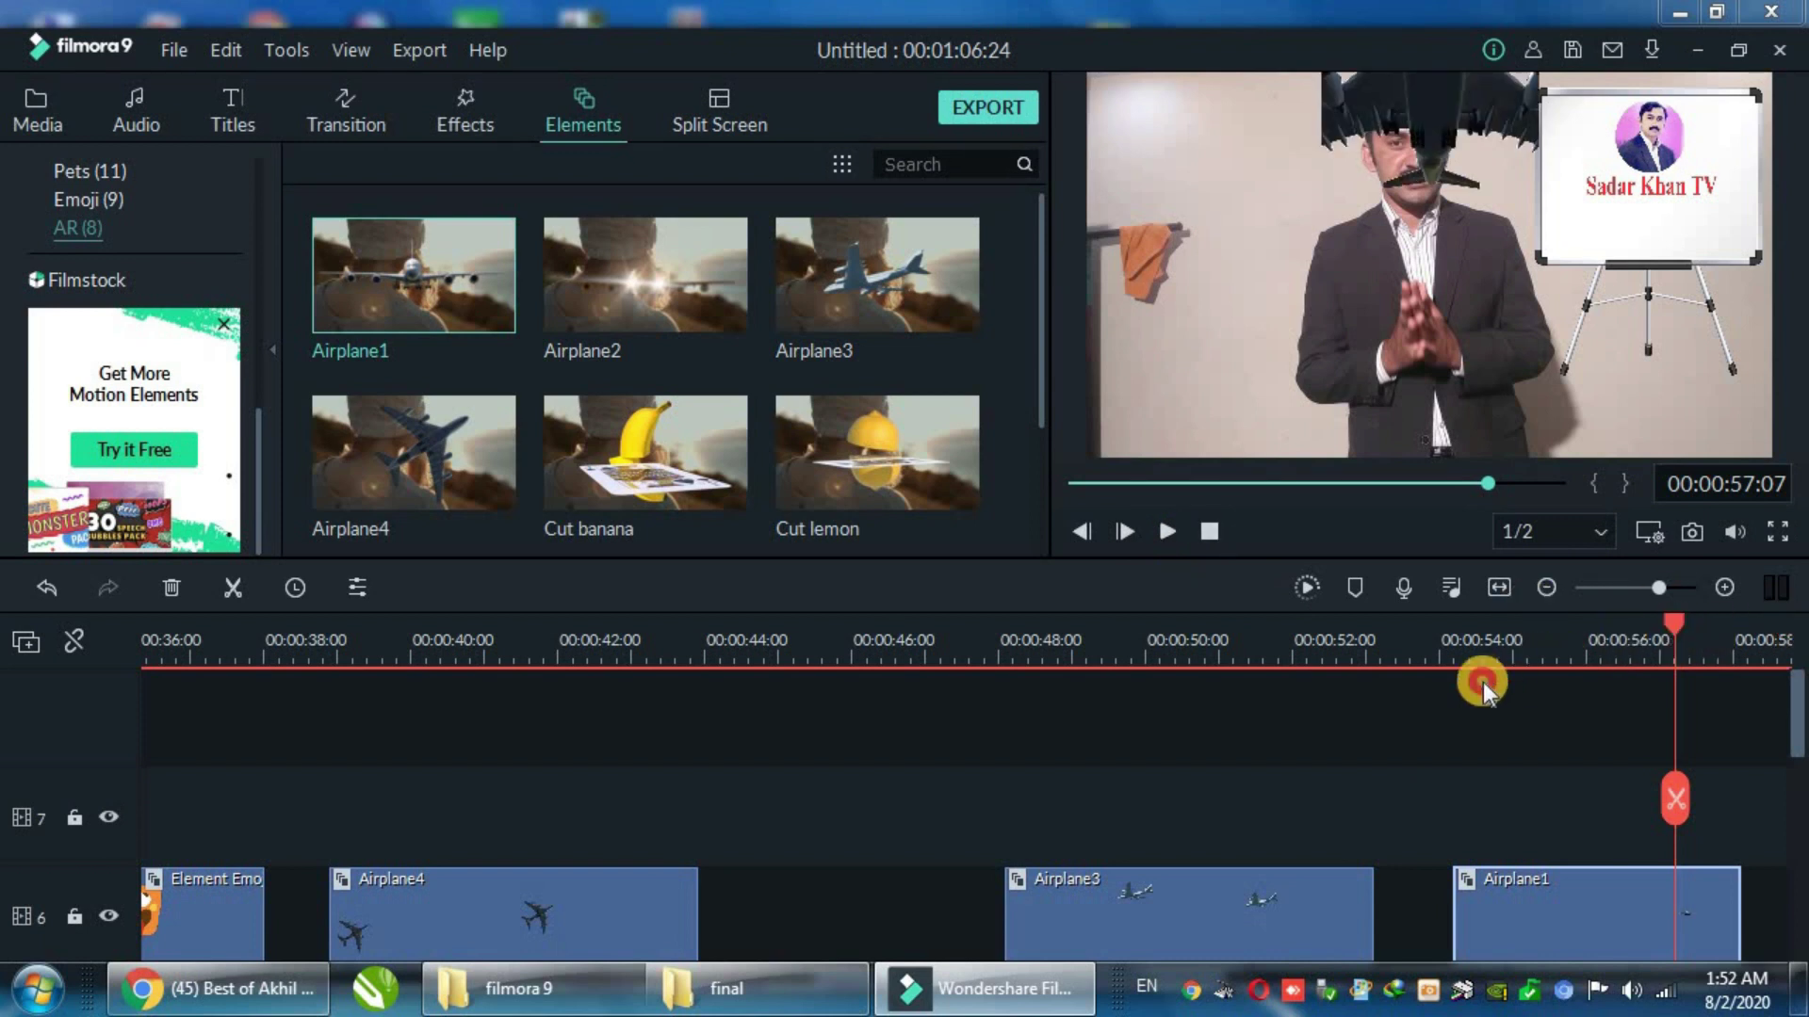
{"action": "left_click", "coordinate": [1418, 708]}
{"action": "left_click", "coordinate": [1176, 530]}
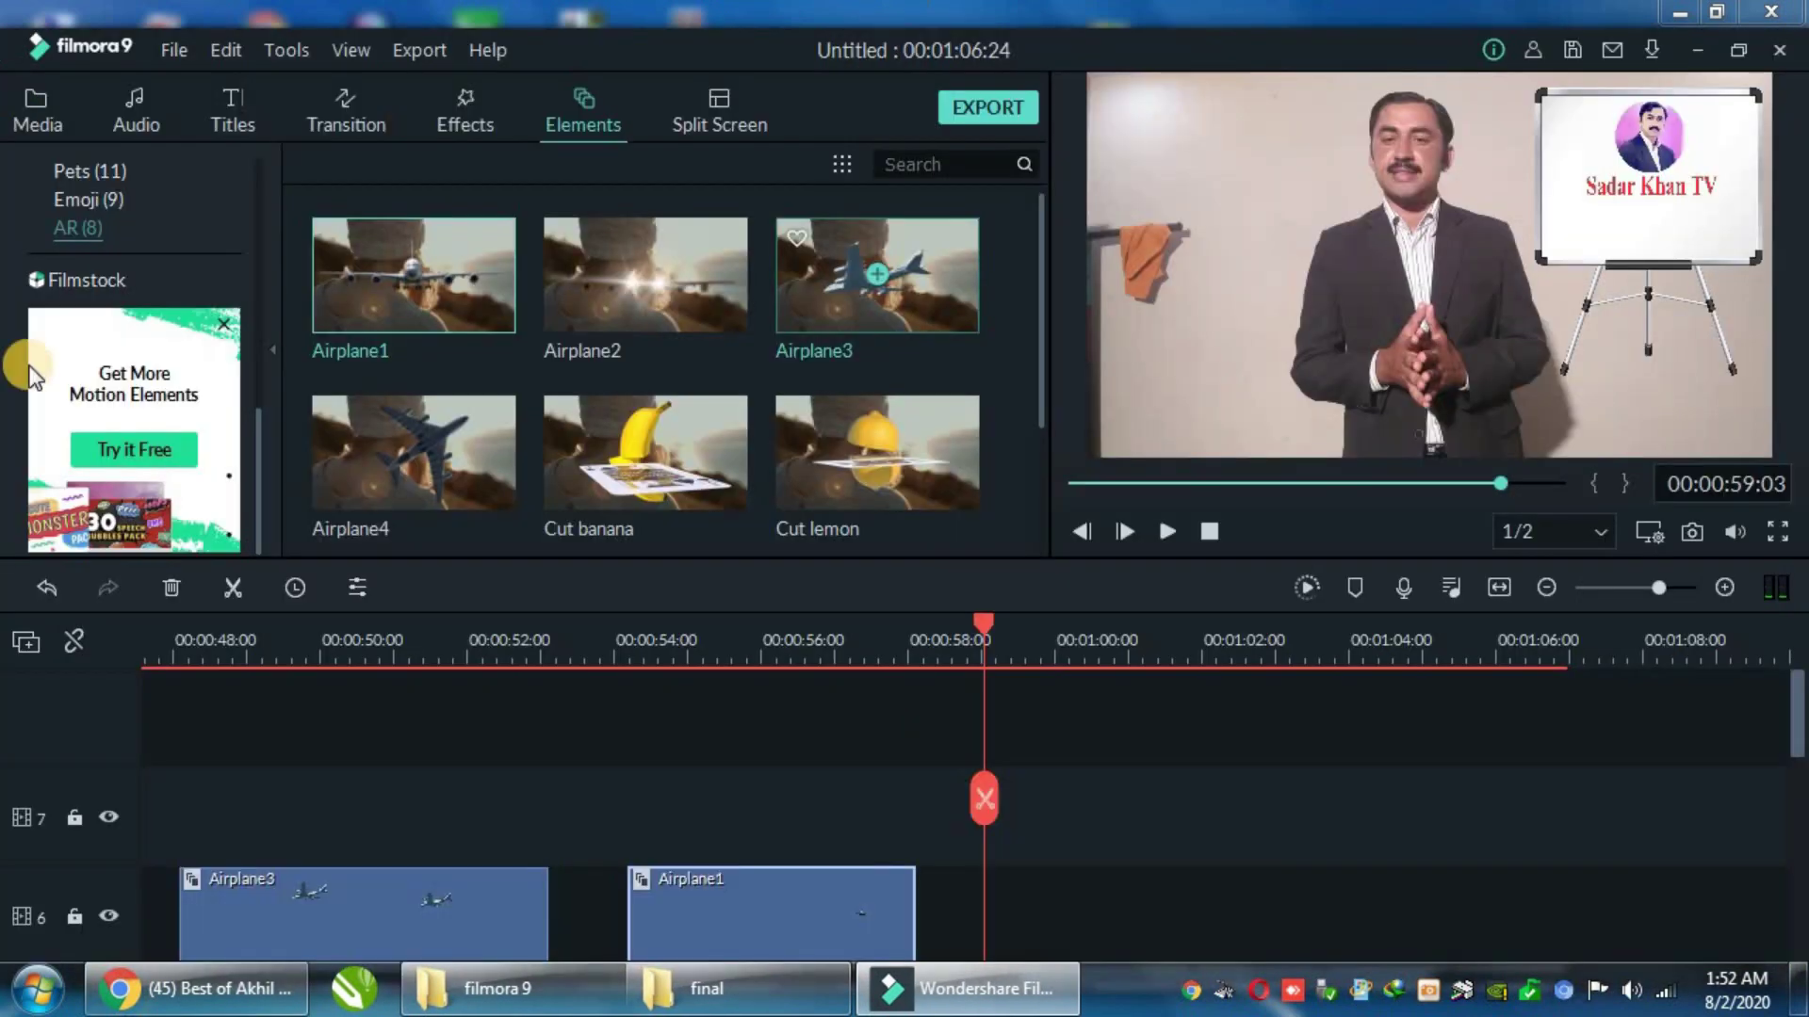
Step: Place the Airplane2 element on track 6 at about 00:01:00 and start previewing from 00:00:59:03
{"action": "mouse_move", "coordinate": [676, 288]}
{"action": "left_click_drag", "start_coordinate": [677, 284], "coordinate": [1276, 908]}
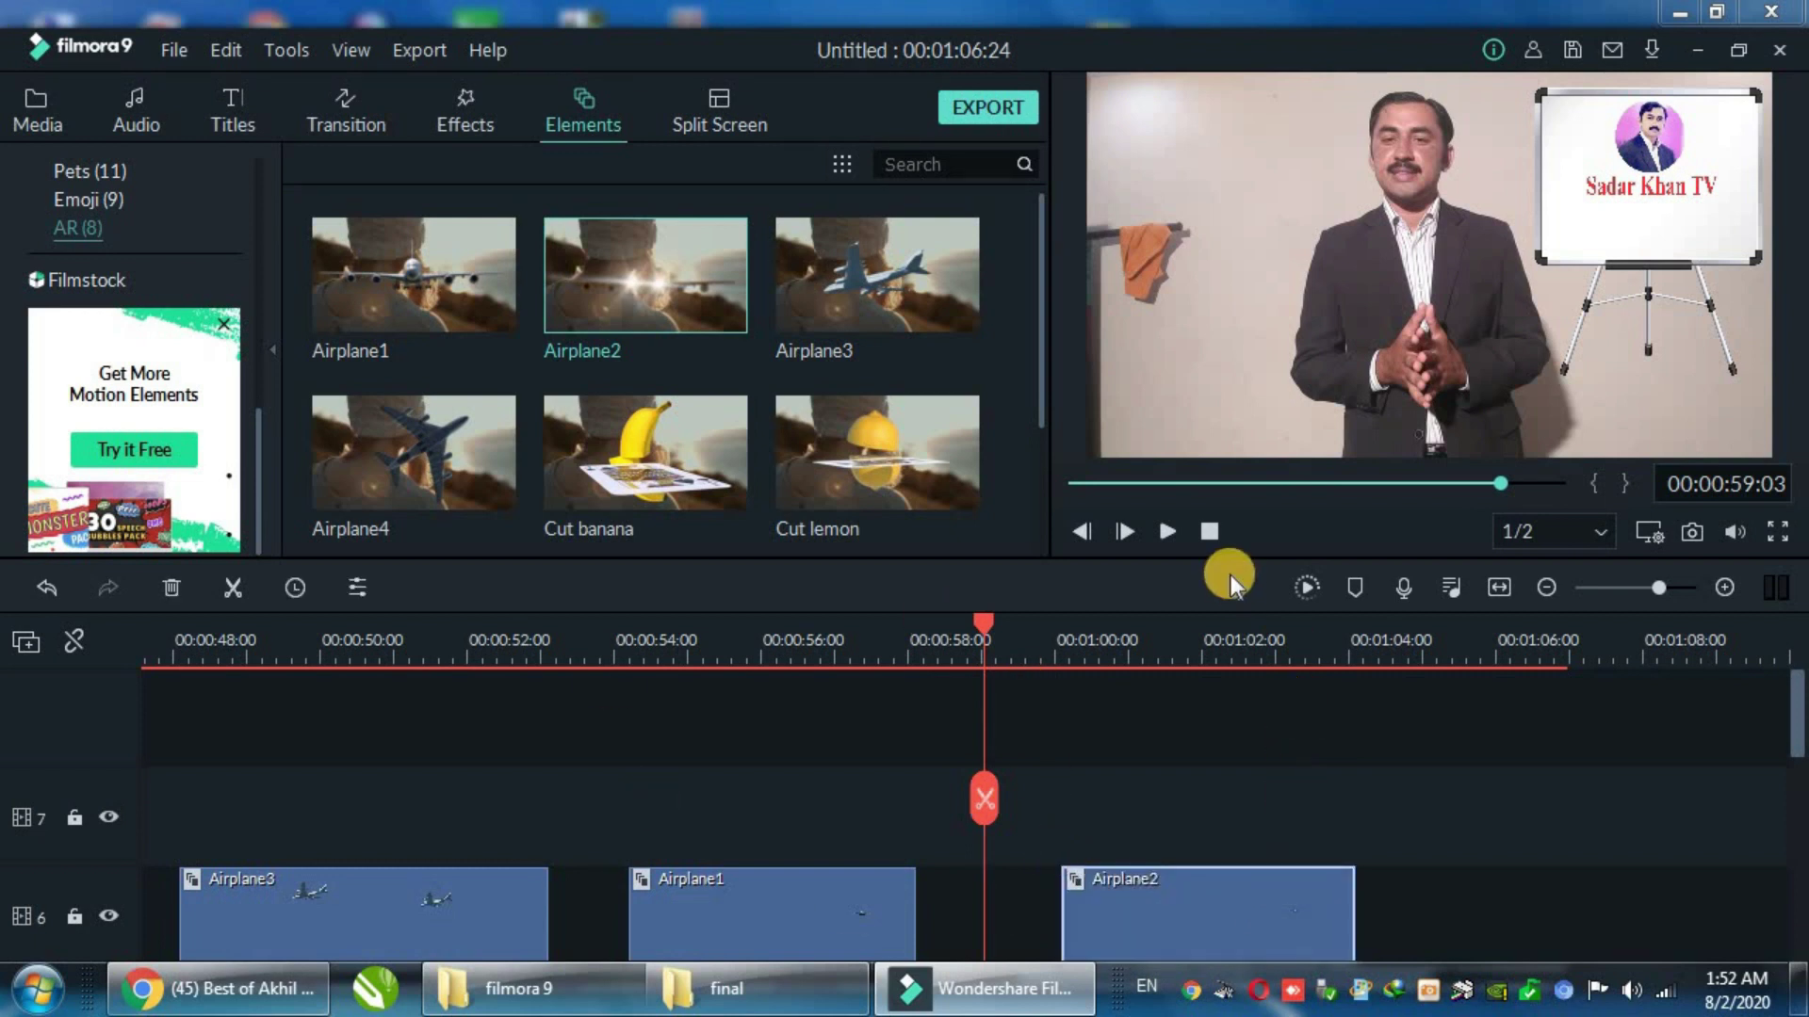
{"action": "left_click", "coordinate": [1168, 529]}
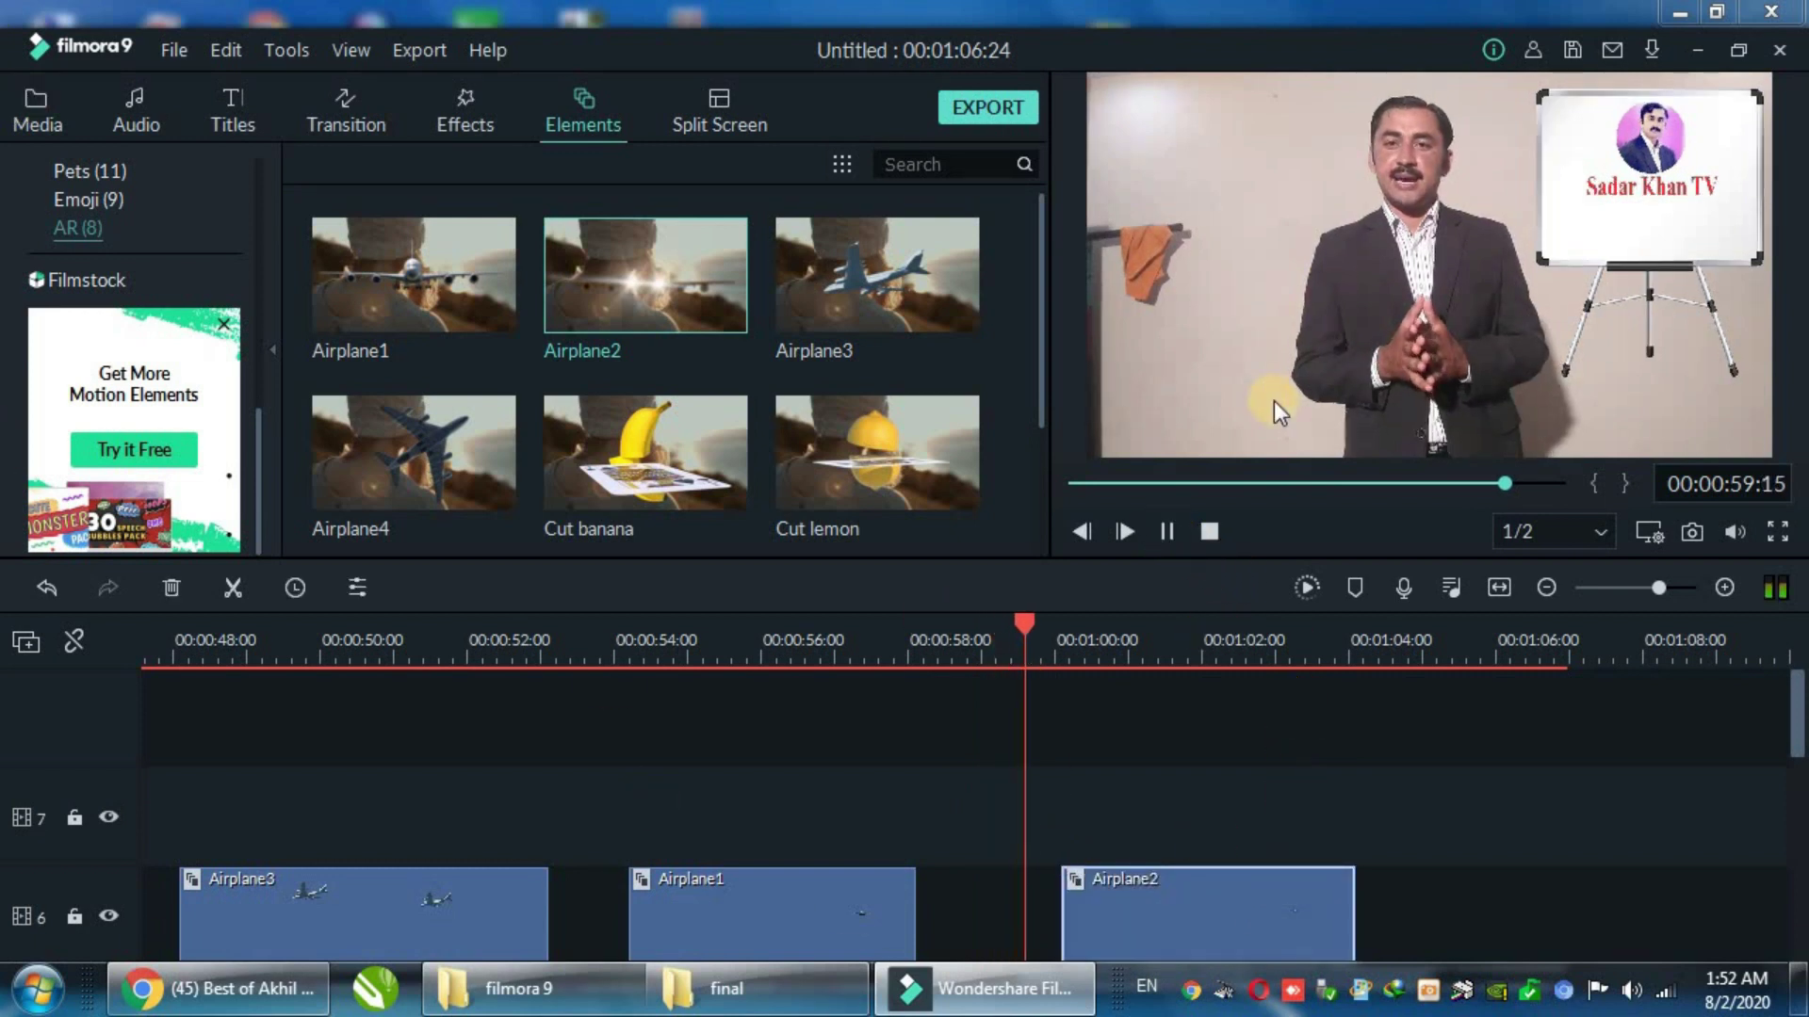